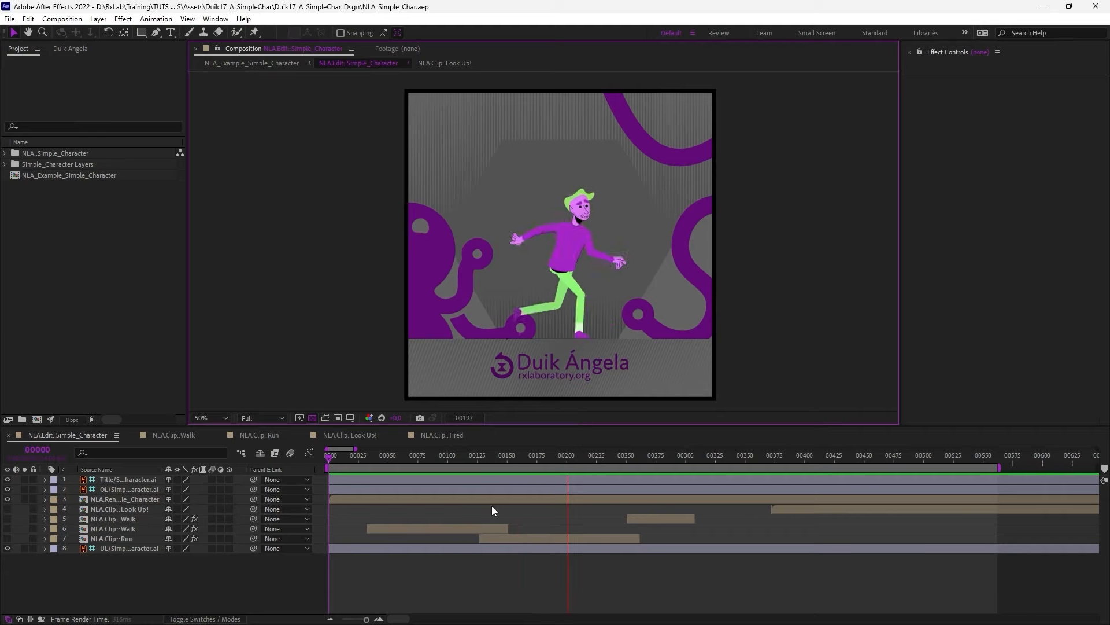
- Examine the character's NLA render layer and the four Look Up!, Walk and Run clip layers during playback
left_click(116, 499)
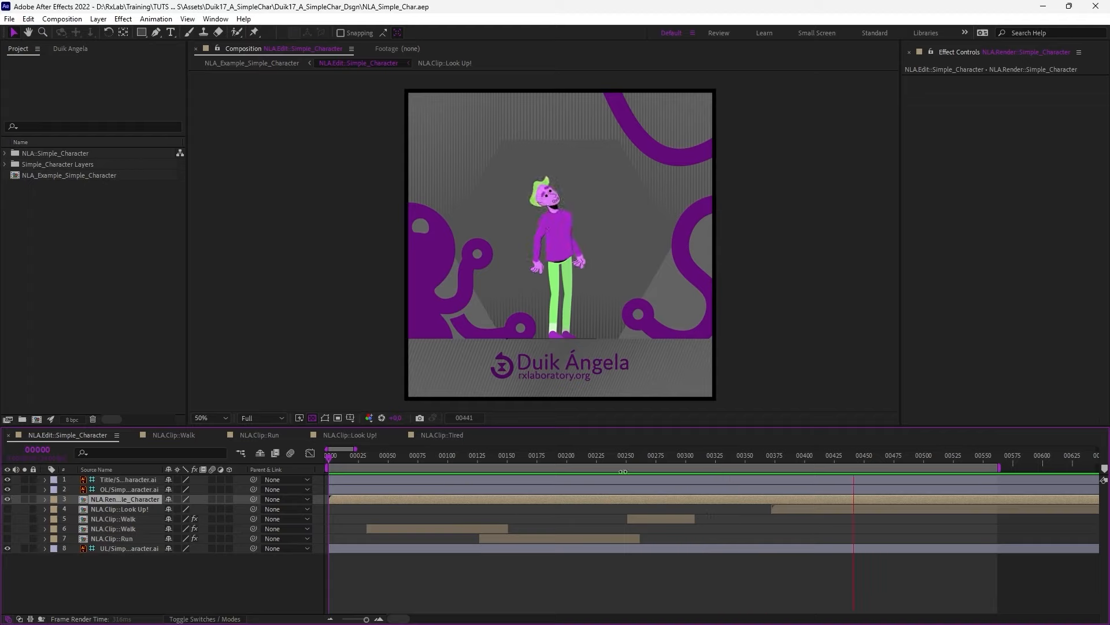
left_click(96, 509)
left_click(107, 536, "shift")
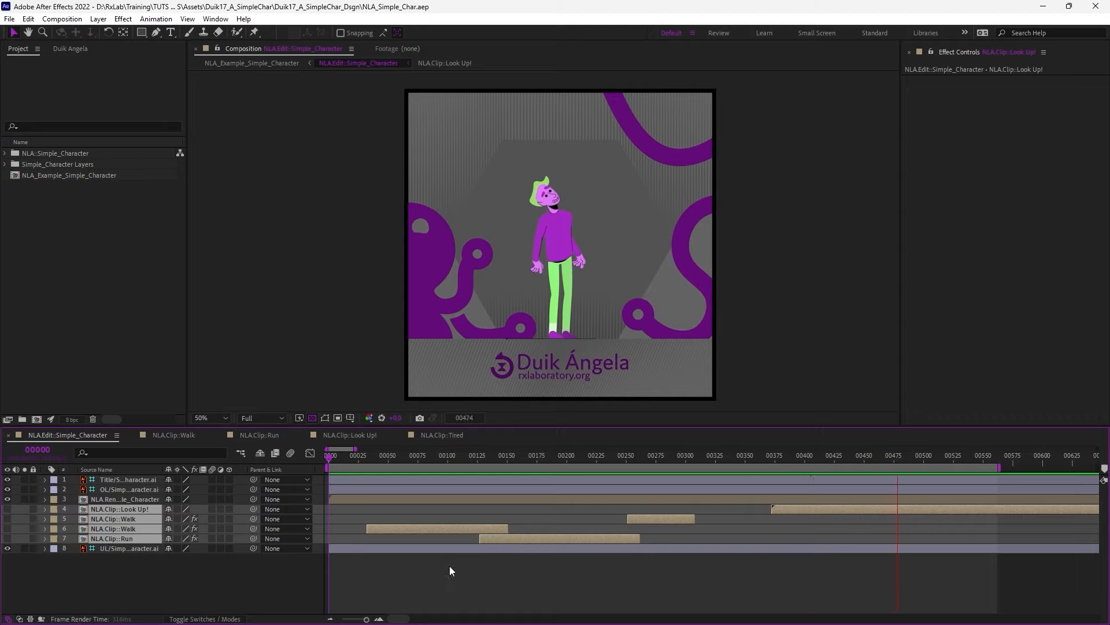
left_click(459, 577)
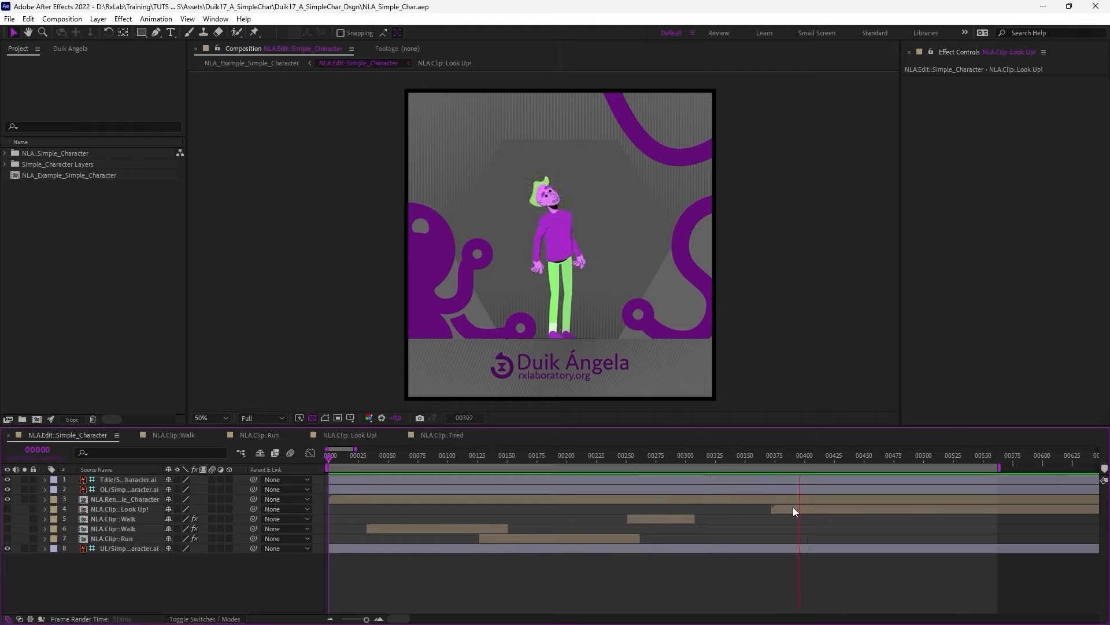
- Stop the playback and move the Look Up! clip earlier so that it starts at about frame 330
key("space")
left_click(797, 508)
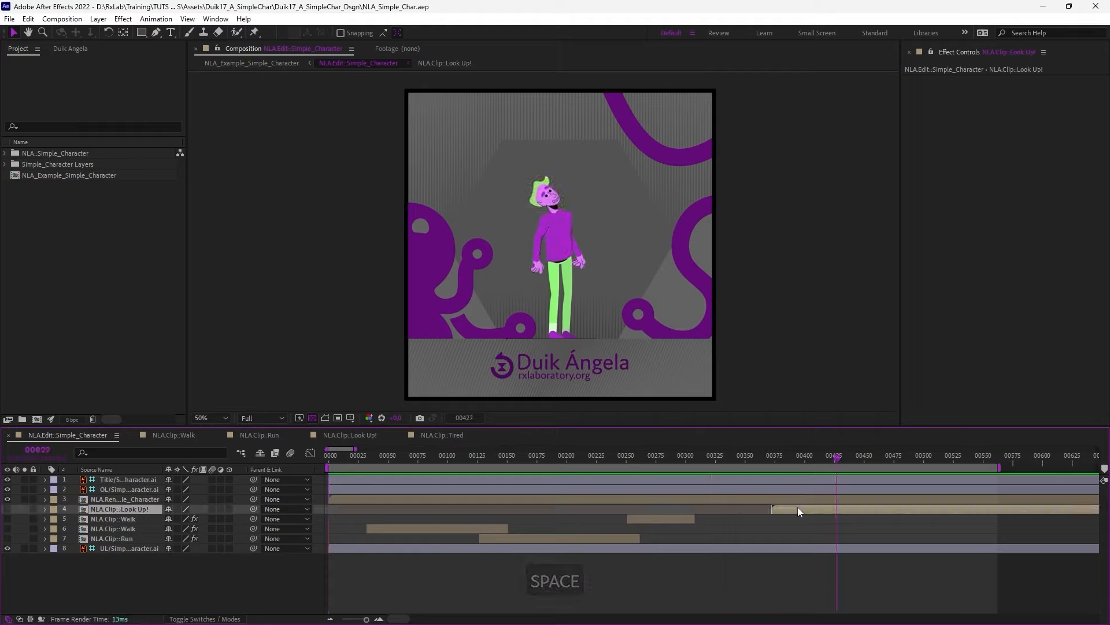
left_click(721, 456)
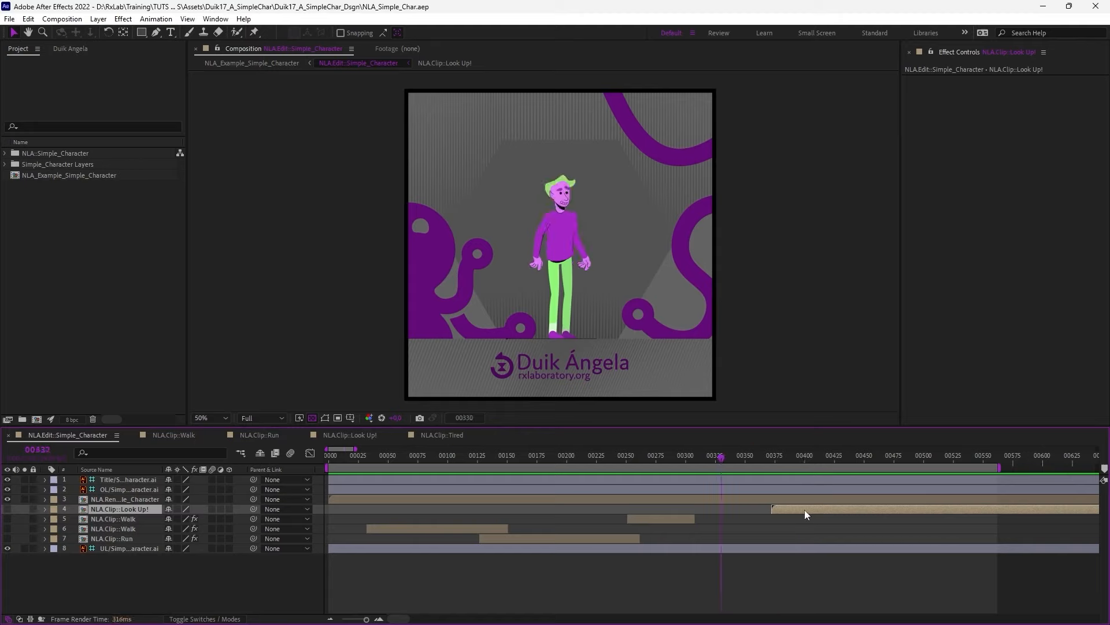
left_click_drag(868, 512, 818, 511)
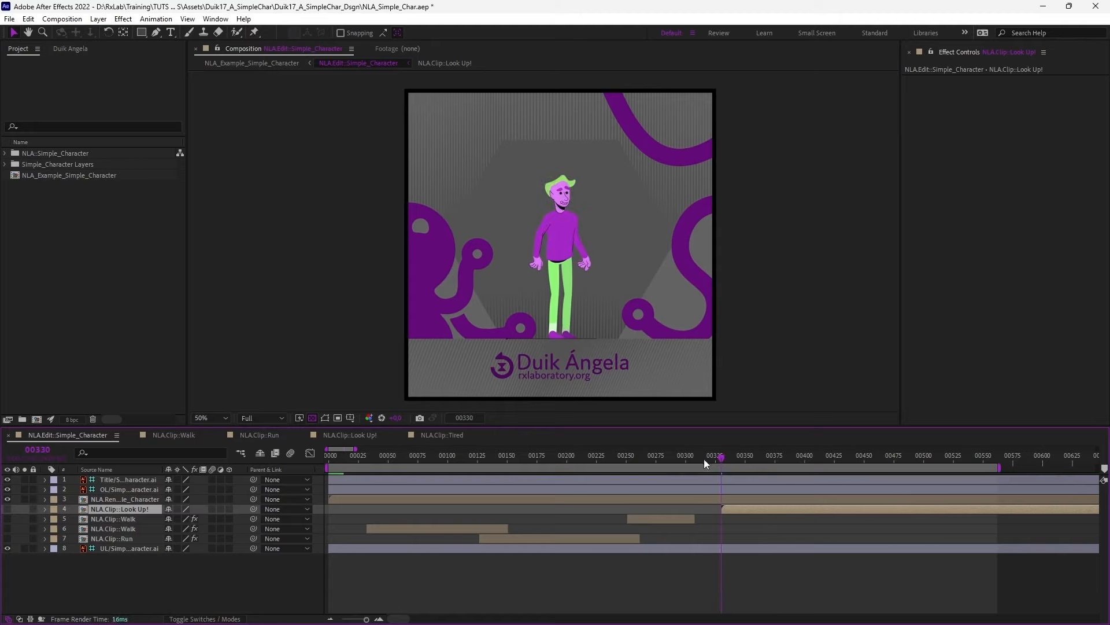
- Move the Look Up! clip to start at about frame 200, overlapping the Run clip, and preview the animation
left_click_drag(734, 461, 568, 464)
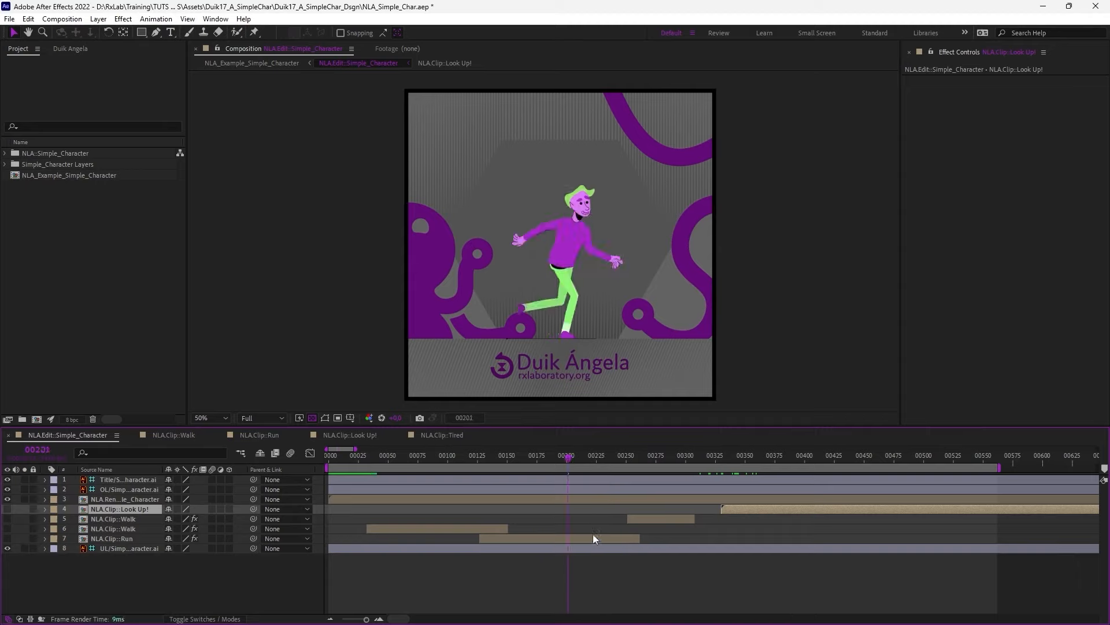
left_click(565, 540)
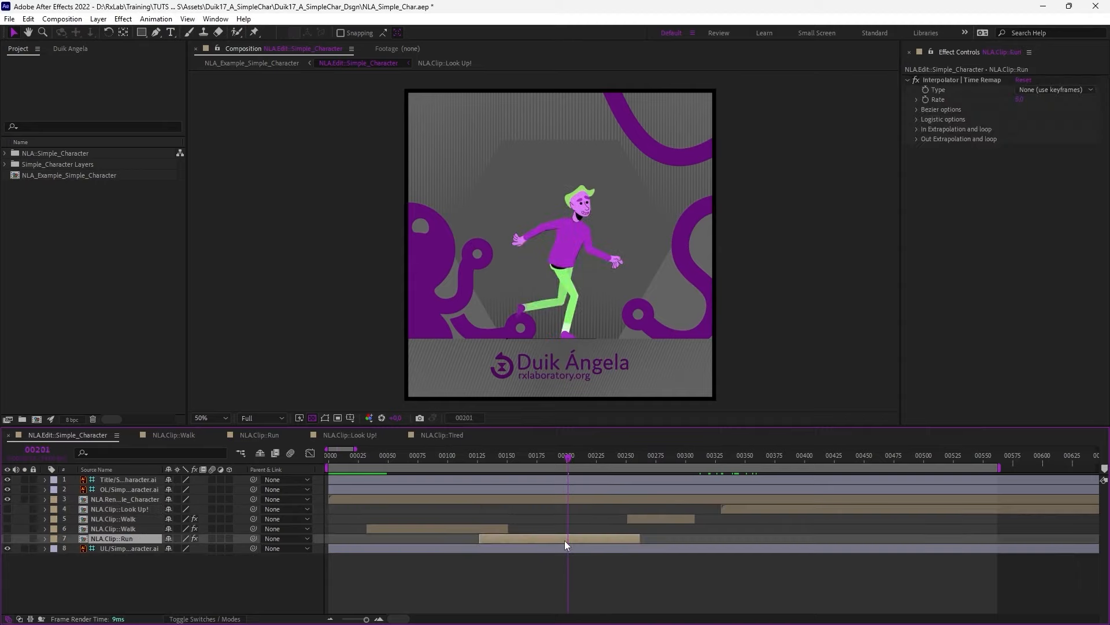
left_click(770, 507)
left_click_drag(852, 507, 706, 507)
mouse_move(567, 456)
left_mouse_down()
mouse_move(557, 457)
mouse_move(606, 467)
mouse_move(567, 463)
left_mouse_up()
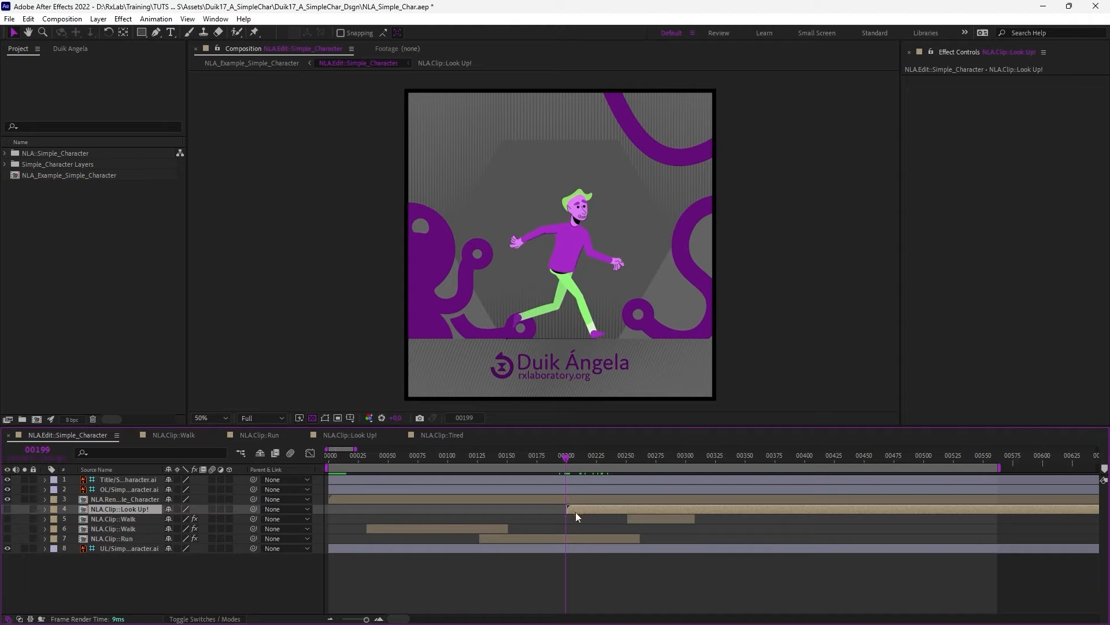
key("KP_0")
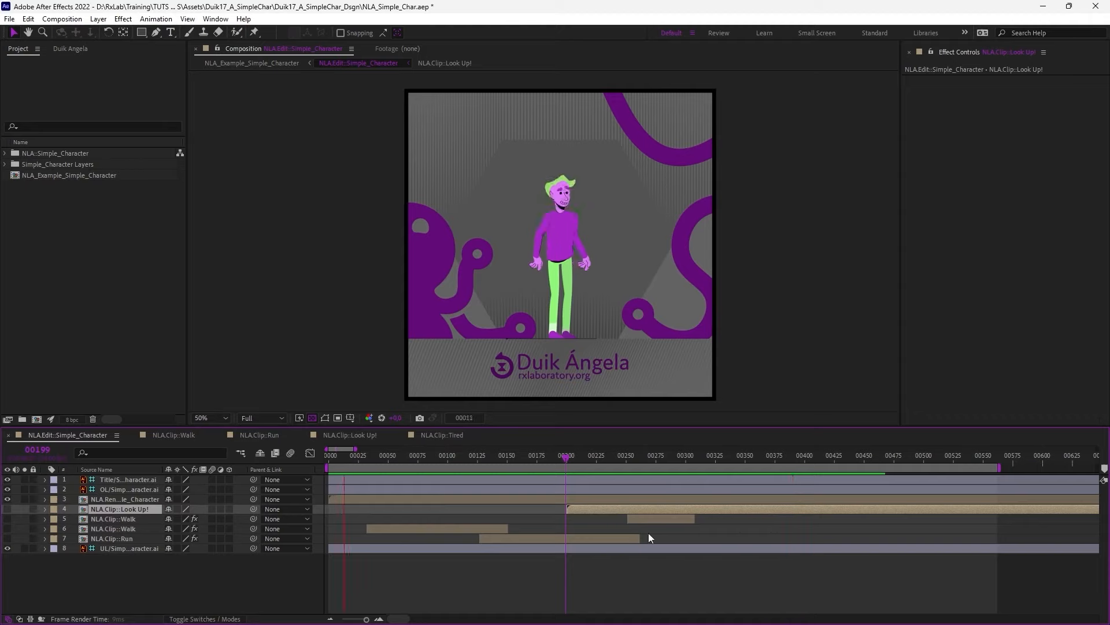
- Keyframe the Look Up! clip's opacity from 100% at frame 359 to 0% at frame 374 and scrub through the fade
left_click_drag(660, 457, 754, 464)
key("ctrl+Down")
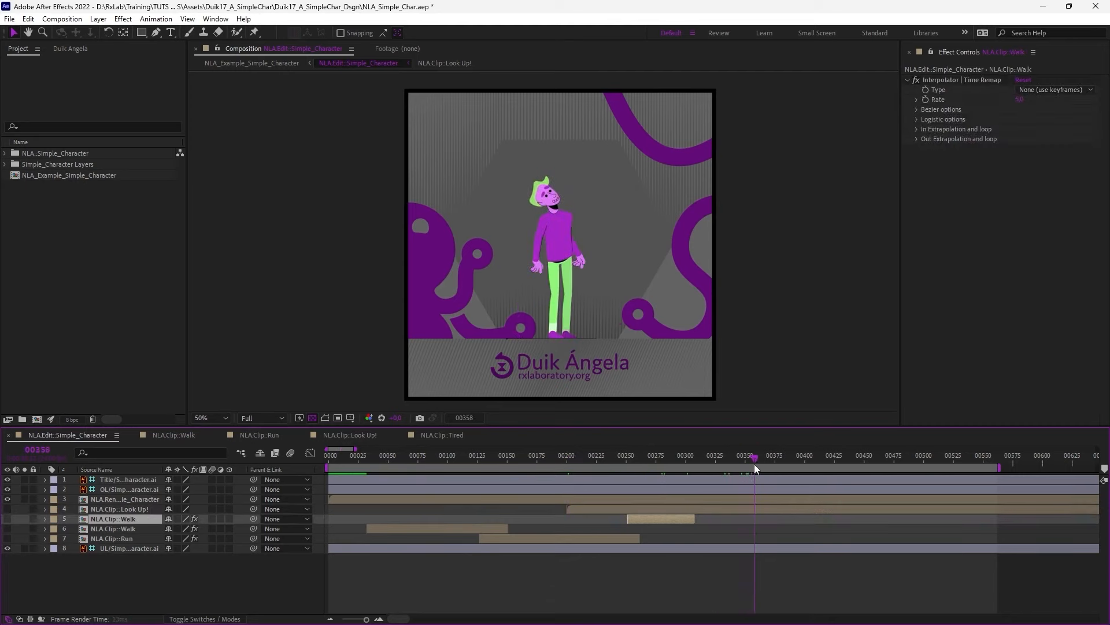
left_click(775, 508)
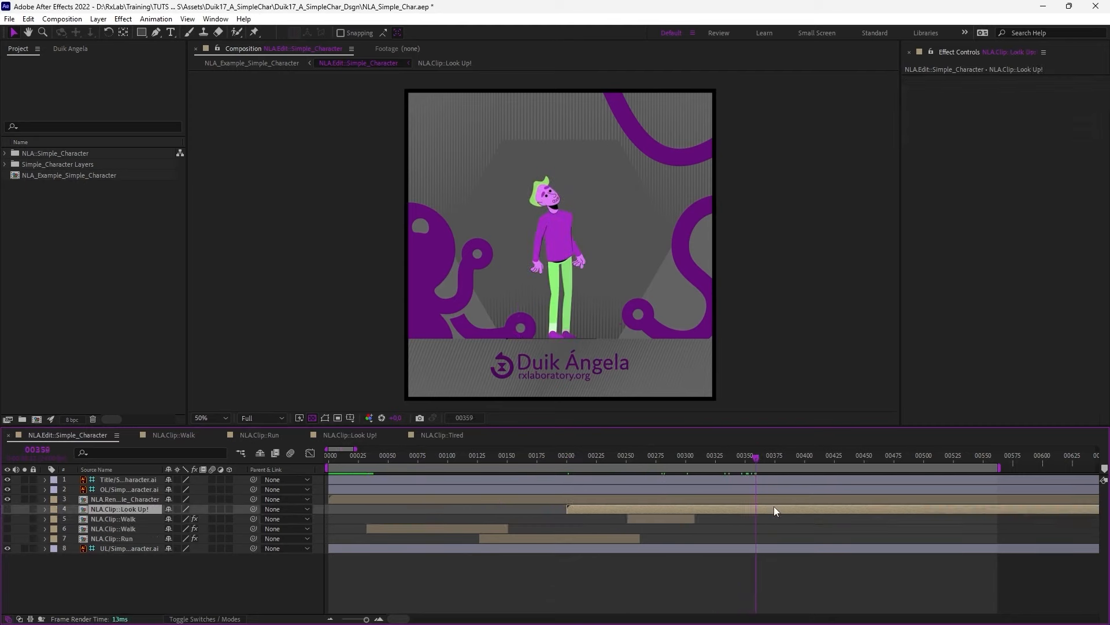
key("alt+shift+t")
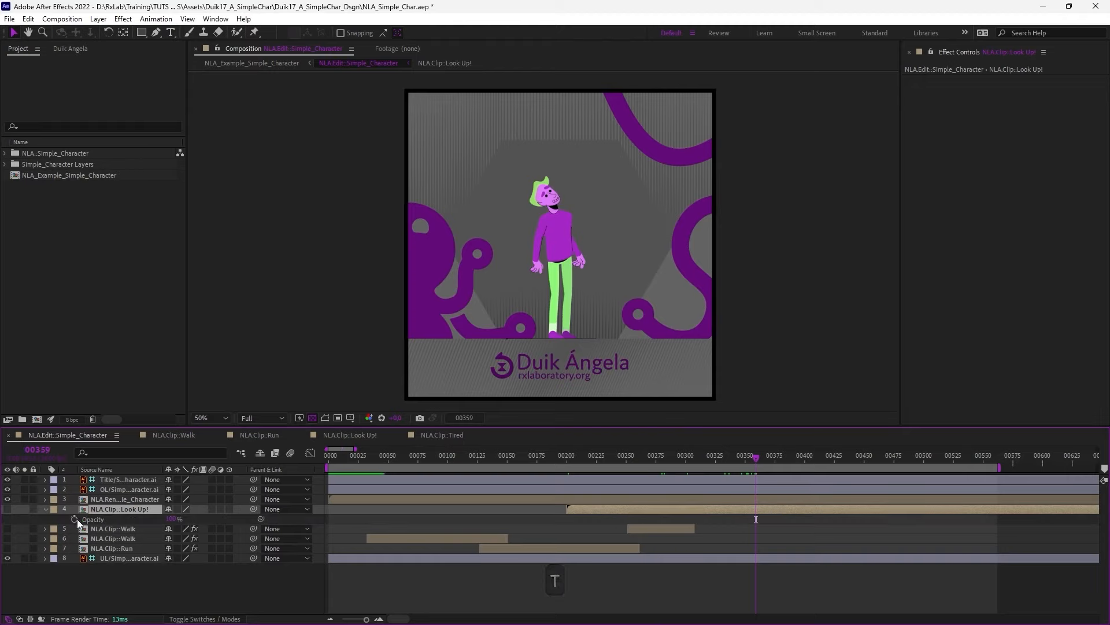
left_click(774, 460)
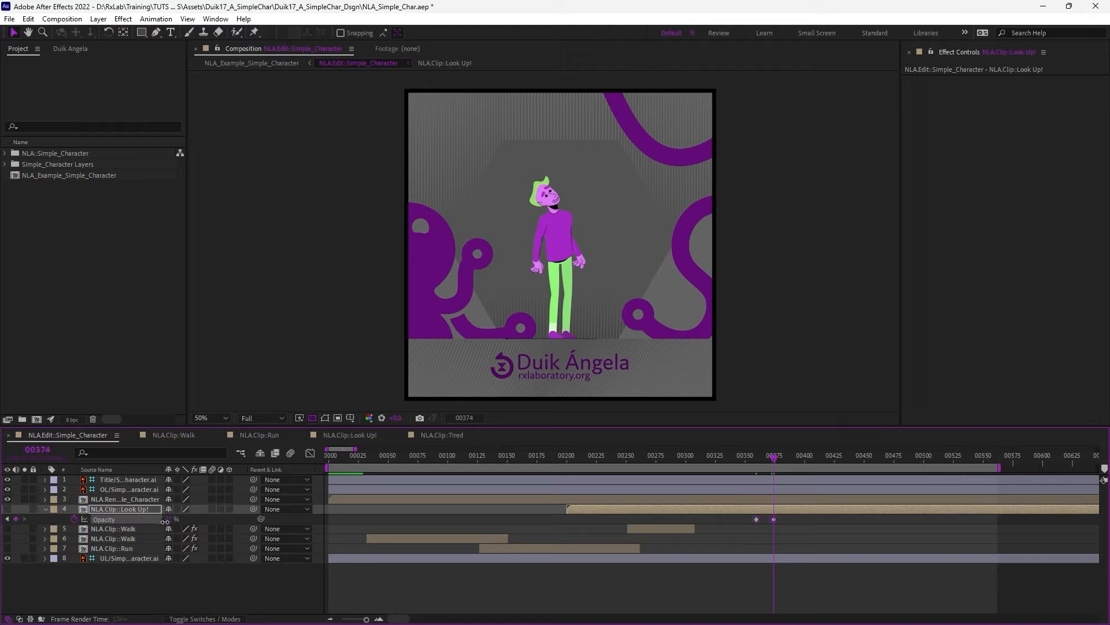
left_click_drag(172, 518, 101, 521)
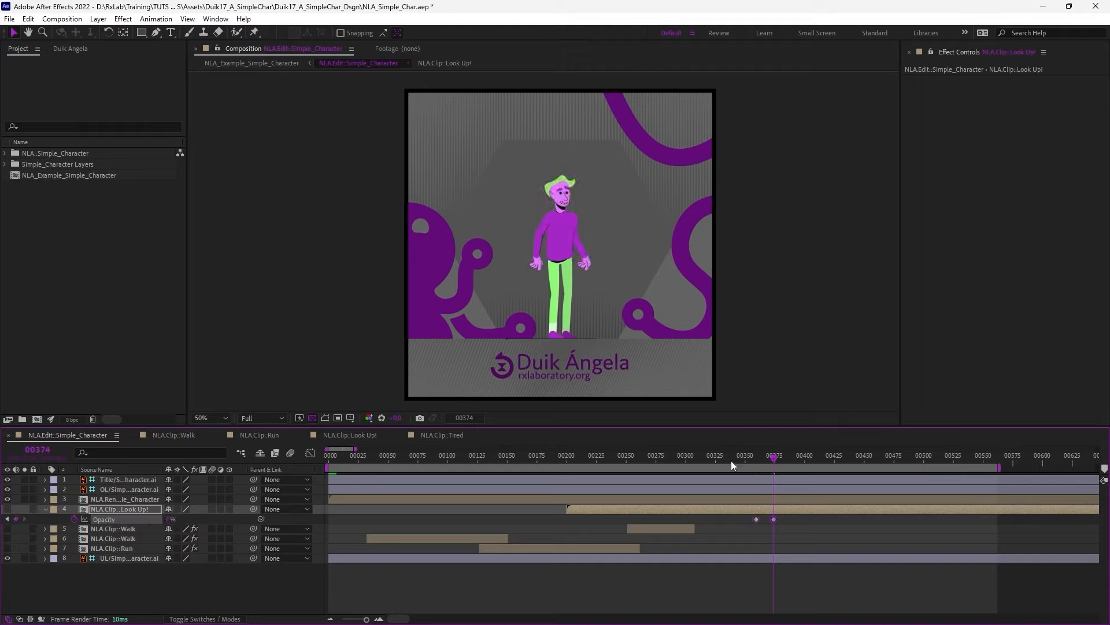
left_click_drag(730, 460, 796, 484)
left_click(794, 537)
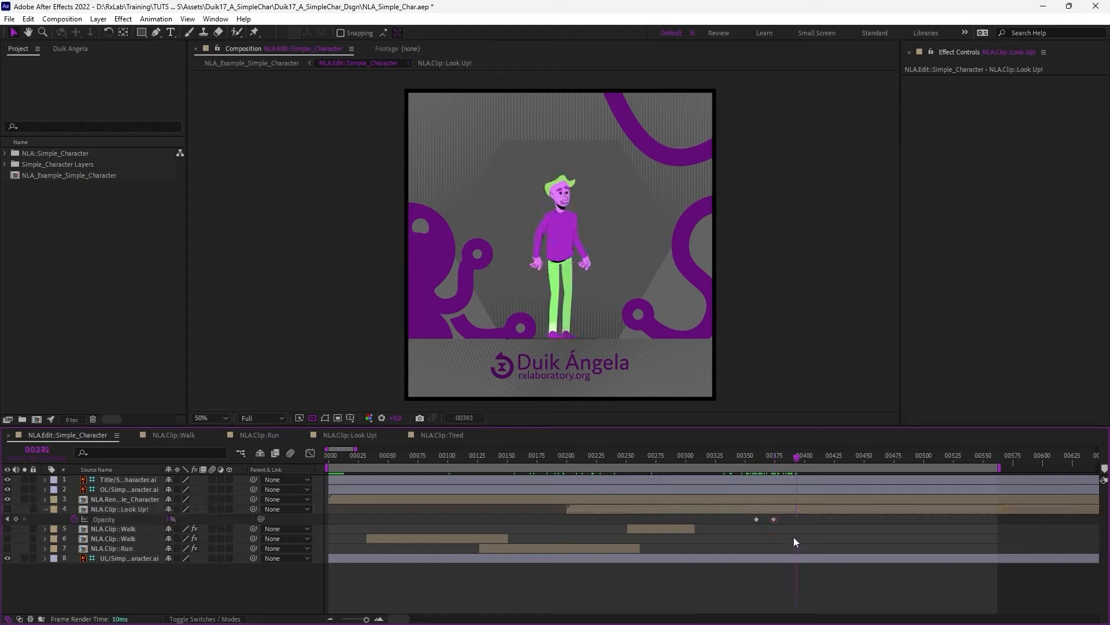
left_click(748, 511)
mouse_move(774, 460)
left_mouse_down()
mouse_move(758, 460)
mouse_move(780, 460)
left_mouse_up()
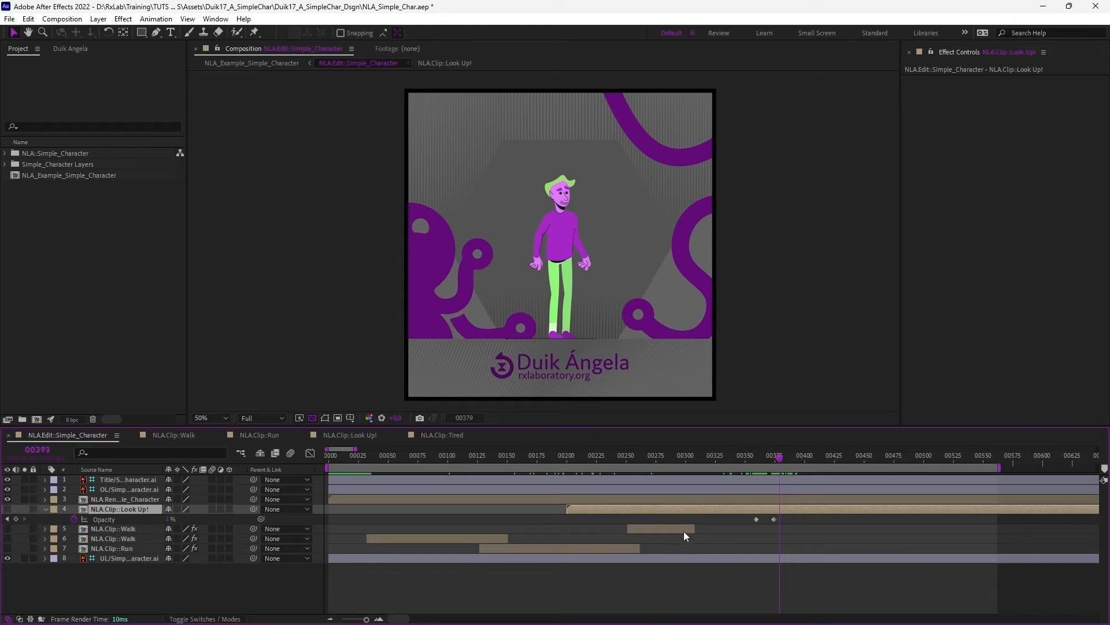
- Extend the second Walk clip (layer 5) to about frame 353 and shift its two fade-out opacity keyframes to the new end
left_click(683, 530)
left_click(664, 457)
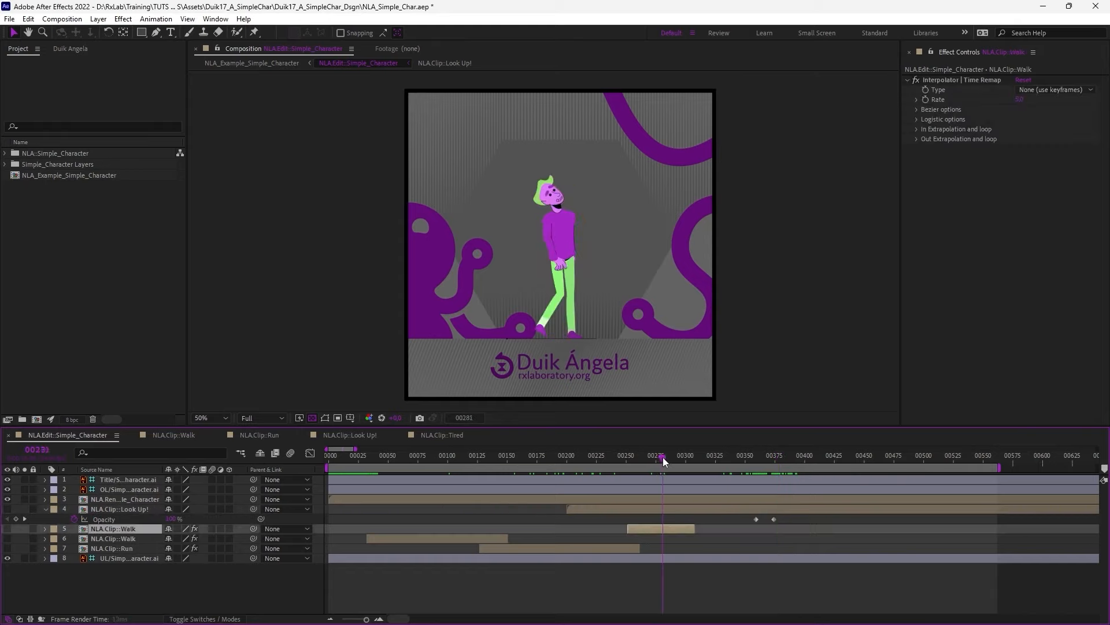
key("u")
key("t")
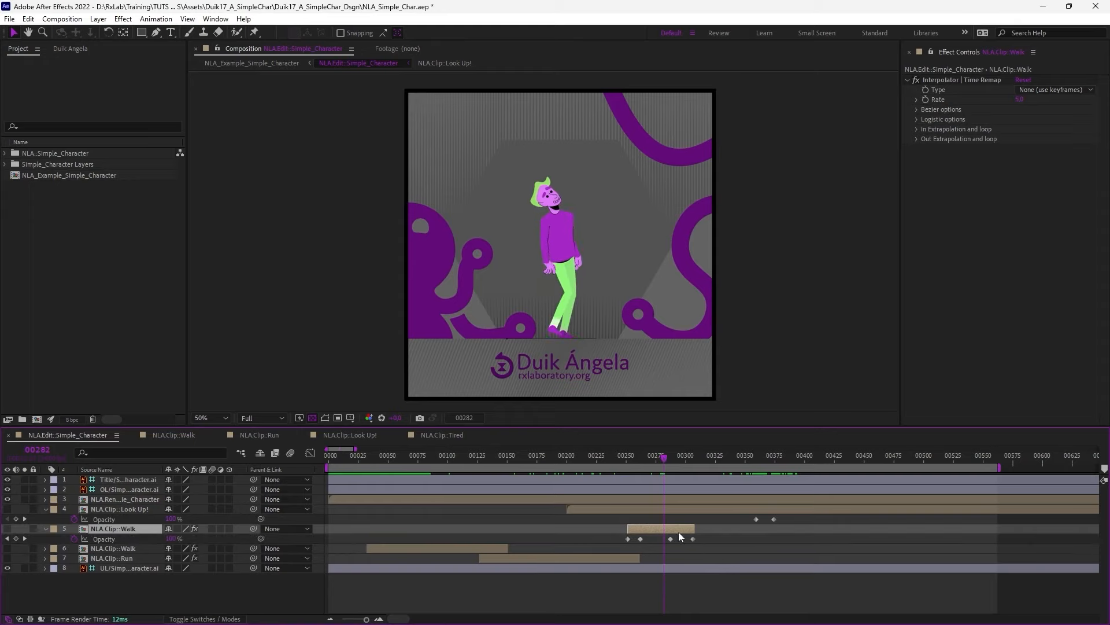
left_click_drag(695, 527, 736, 540)
left_click(741, 541)
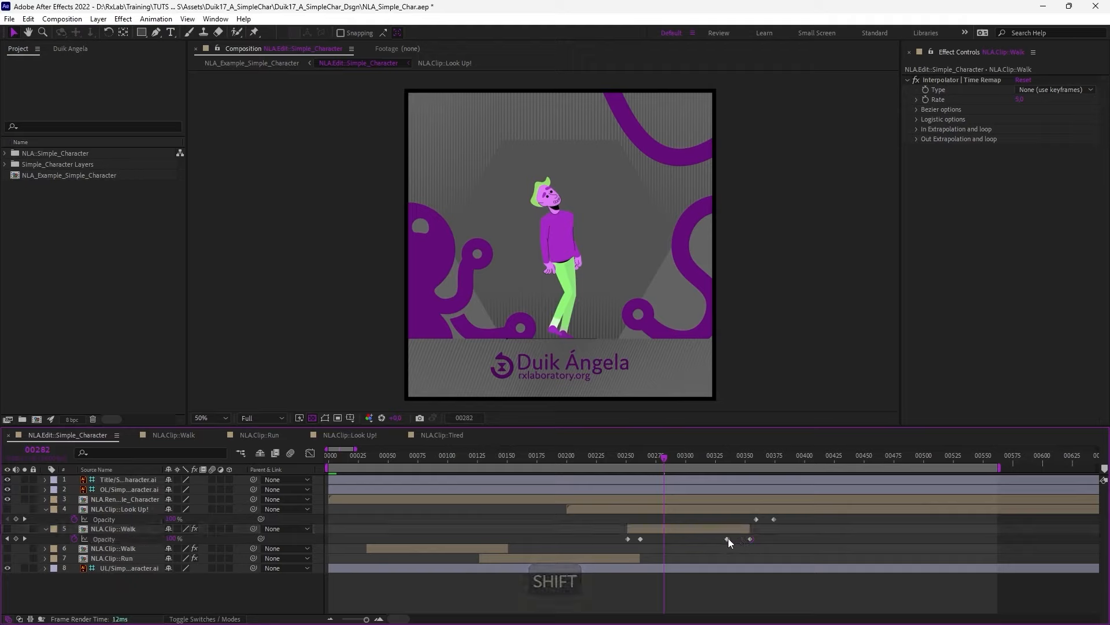
- Shift both Look Up! opacity keyframes later so that the fade runs from frame 374 to frame 389
left_click(672, 458)
left_click_drag(672, 458, 793, 471)
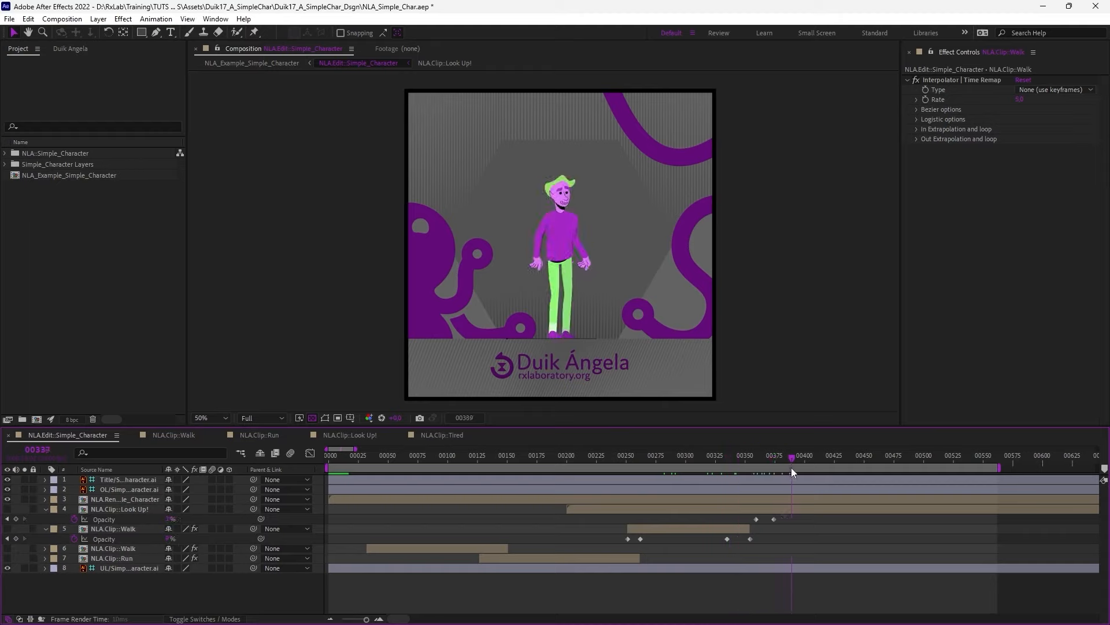
left_click_drag(748, 519, 779, 519)
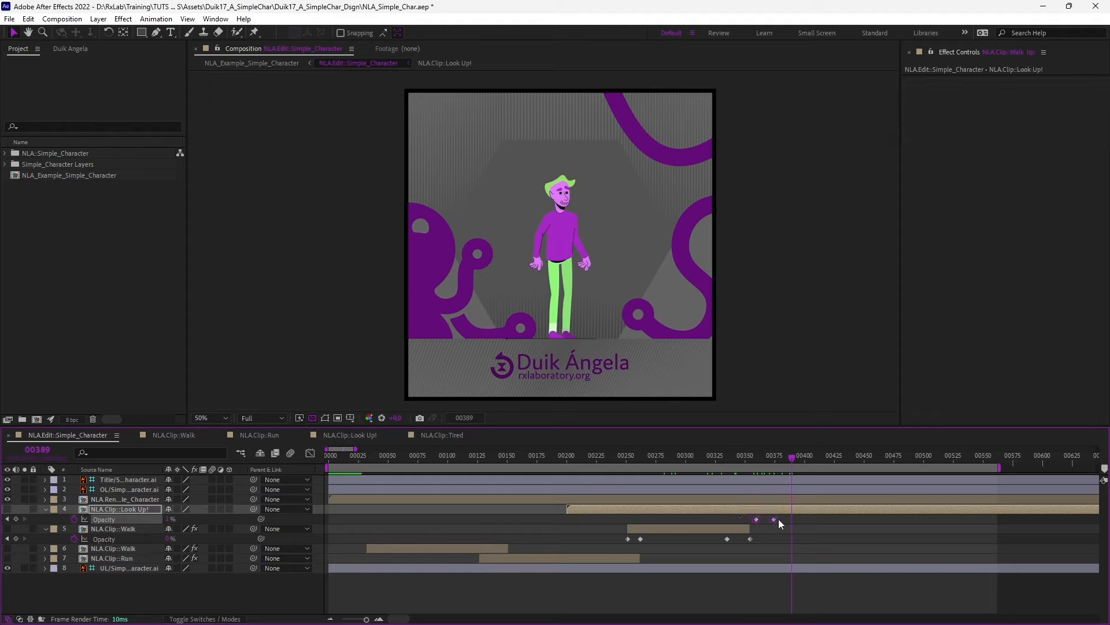
left_click(814, 546)
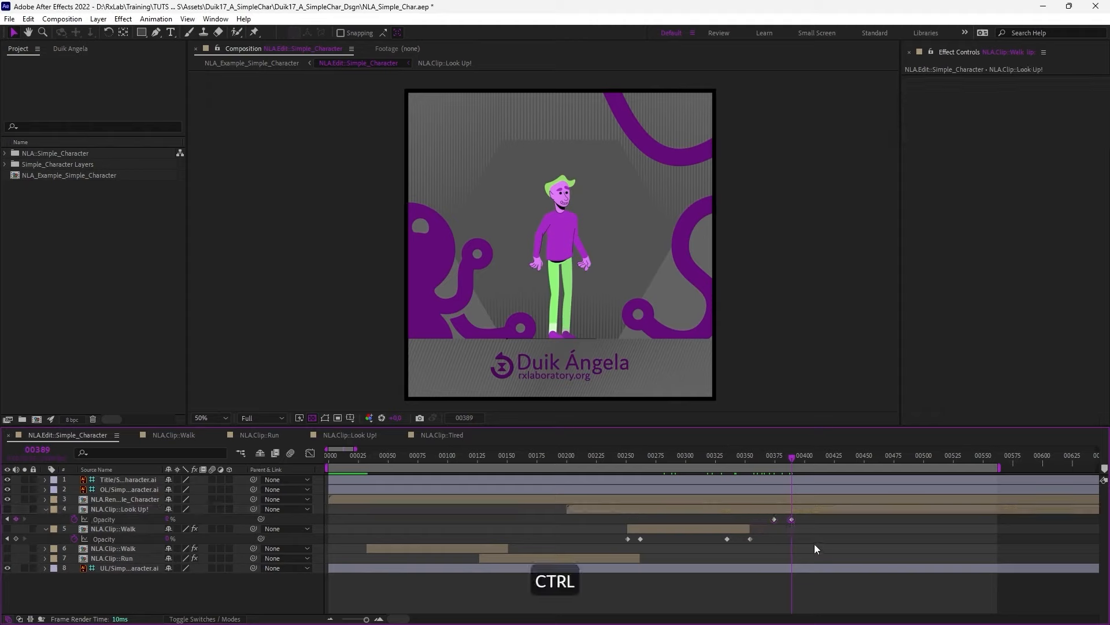
- Save the project and preview the edited animation from the beginning
key("ctrl+s")
key("KP_0")
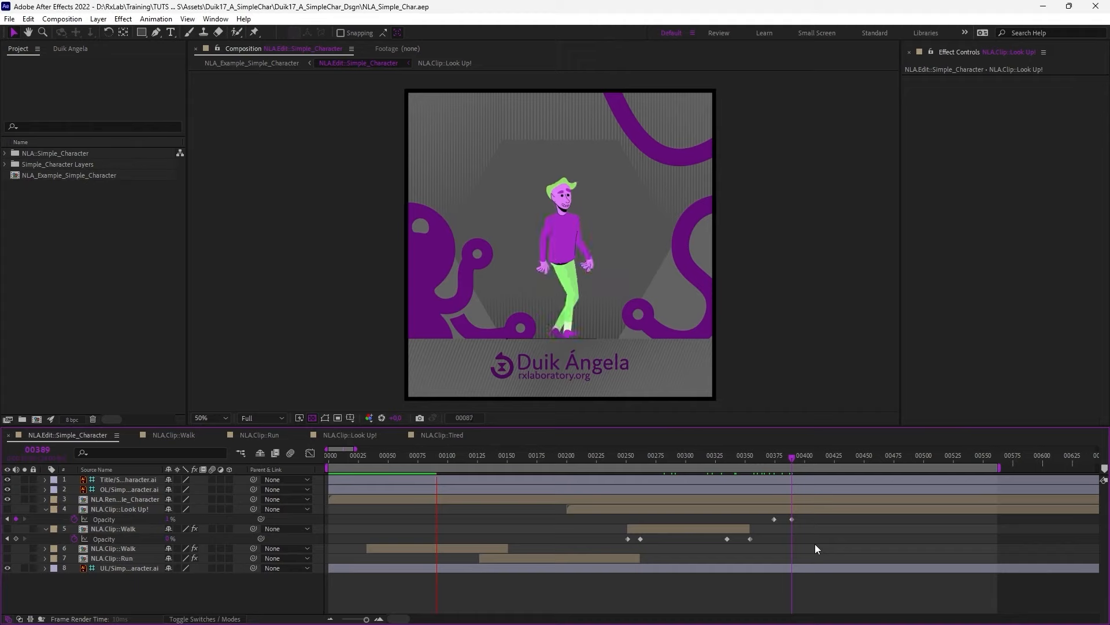
key("space")
- Apply Easy Ease to both Look Up! opacity keyframes and scrub through the eased fade
left_click_drag(768, 457, 776, 464)
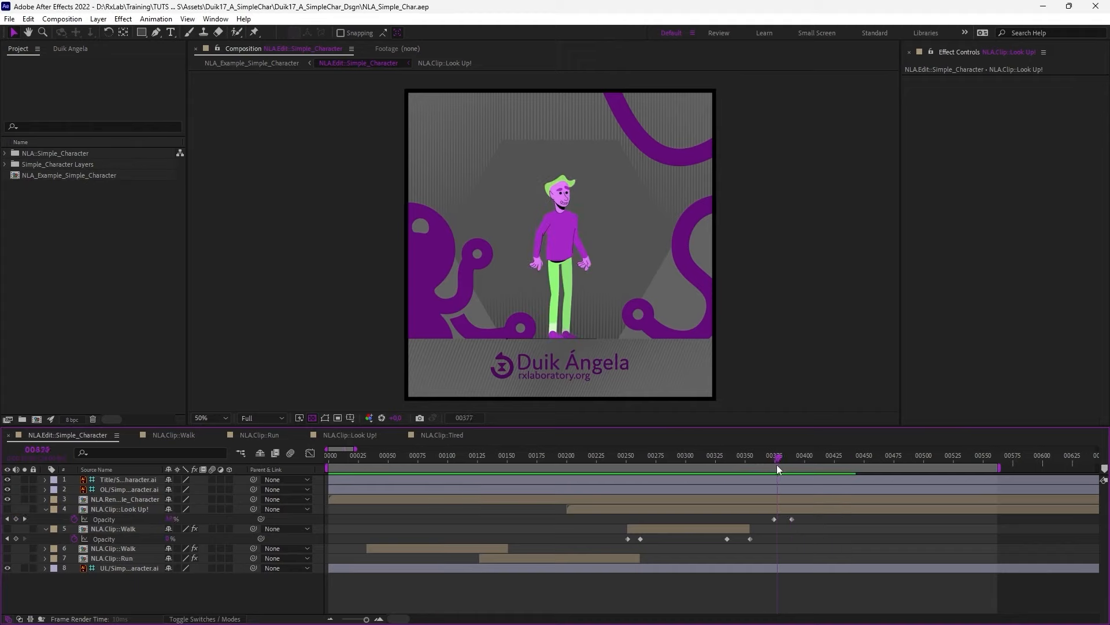
left_click(788, 510)
left_click(790, 518)
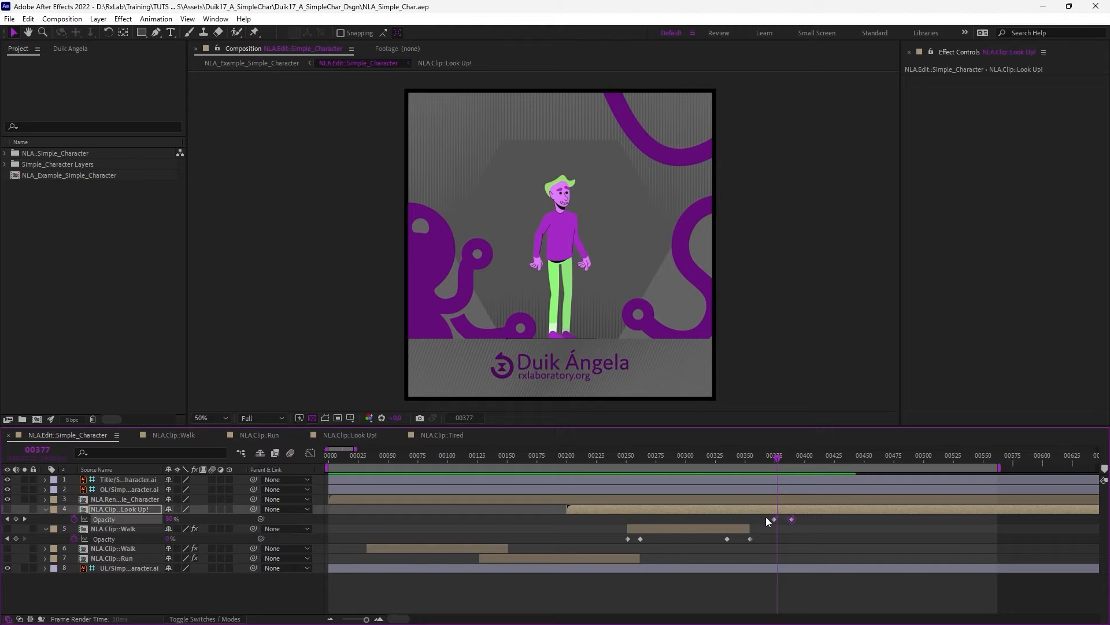
key("F9")
mouse_move(778, 457)
left_mouse_down()
mouse_move(769, 455)
mouse_move(798, 463)
left_mouse_up()
left_click(796, 534)
- Reshape the Look Up! opacity curve in the graph editor, shortening the first keyframe's ease and lengthening the last one's
left_click(775, 519)
left_click(310, 453)
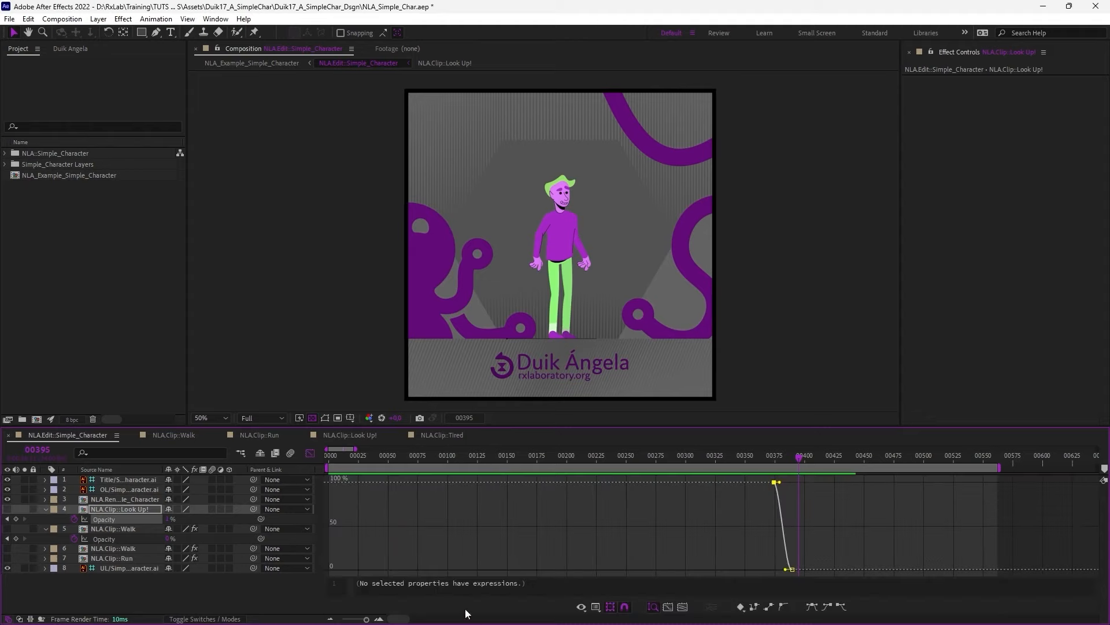
left_click(379, 620)
left_click(378, 619)
left_click(379, 619)
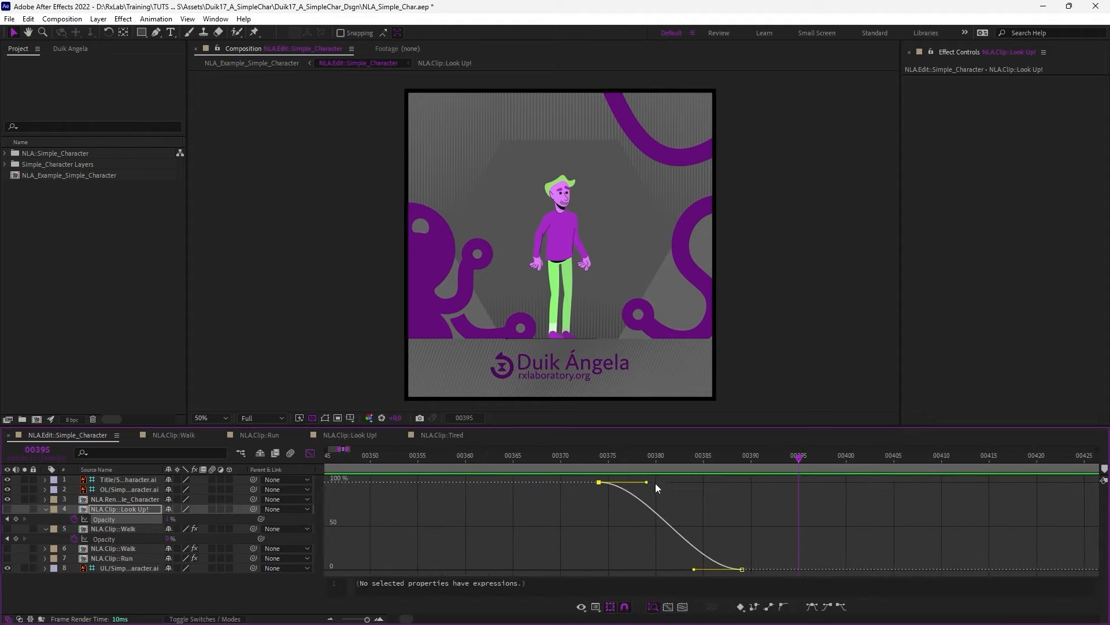
left_click_drag(646, 482, 634, 481)
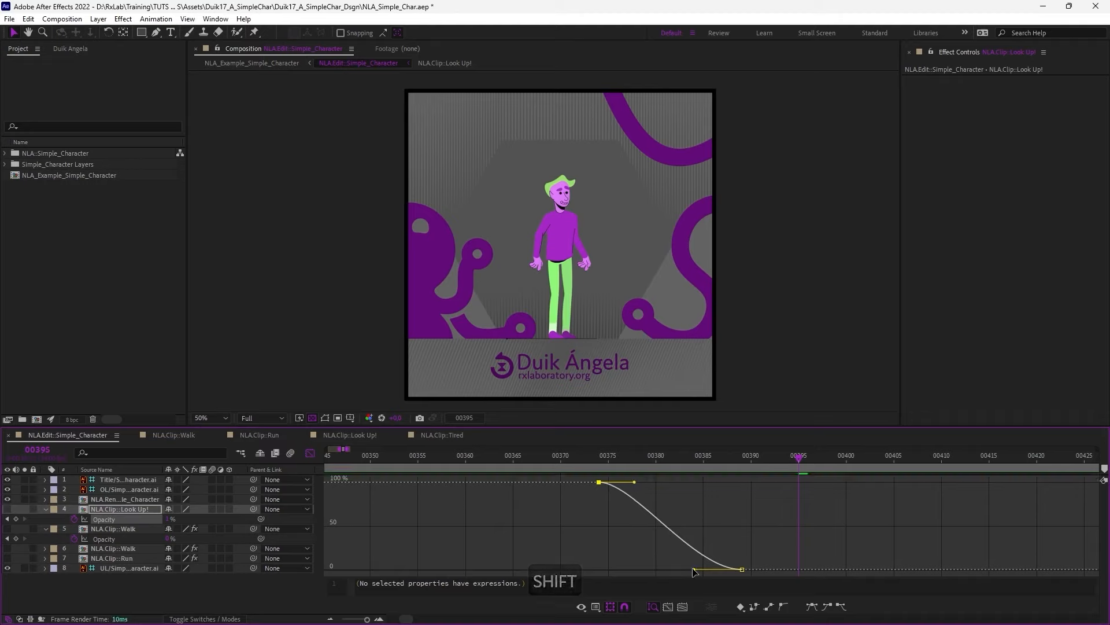
left_click_drag(693, 569, 646, 569)
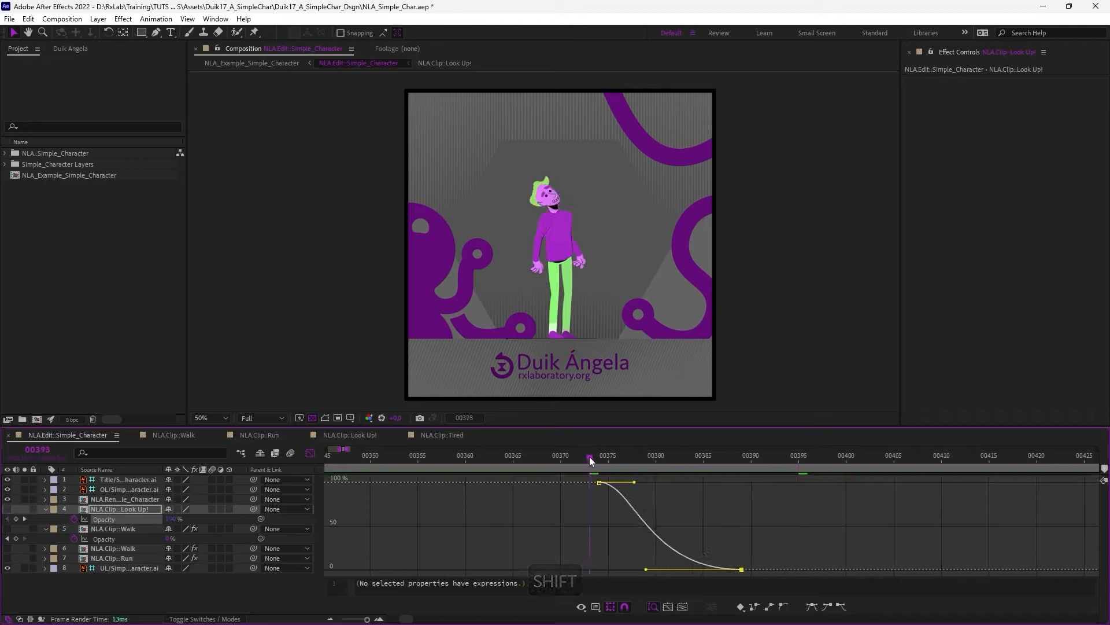
- Limit the work area to frames 359 through 404 and preview the eased transition
left_click_drag(589, 457, 457, 459)
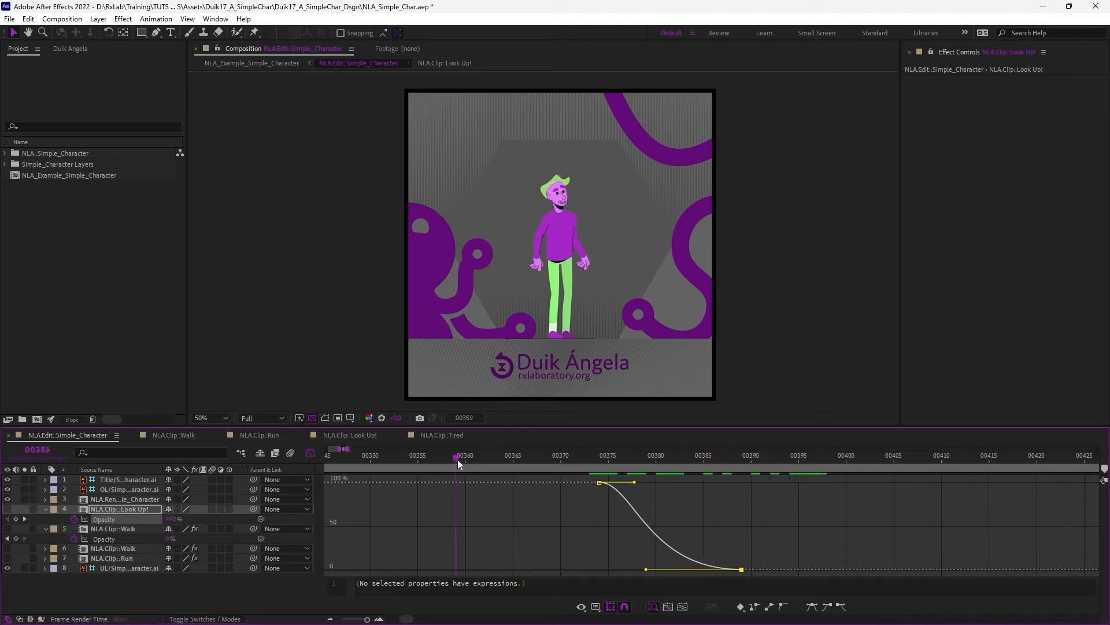
key("b")
left_click(885, 459)
key("n")
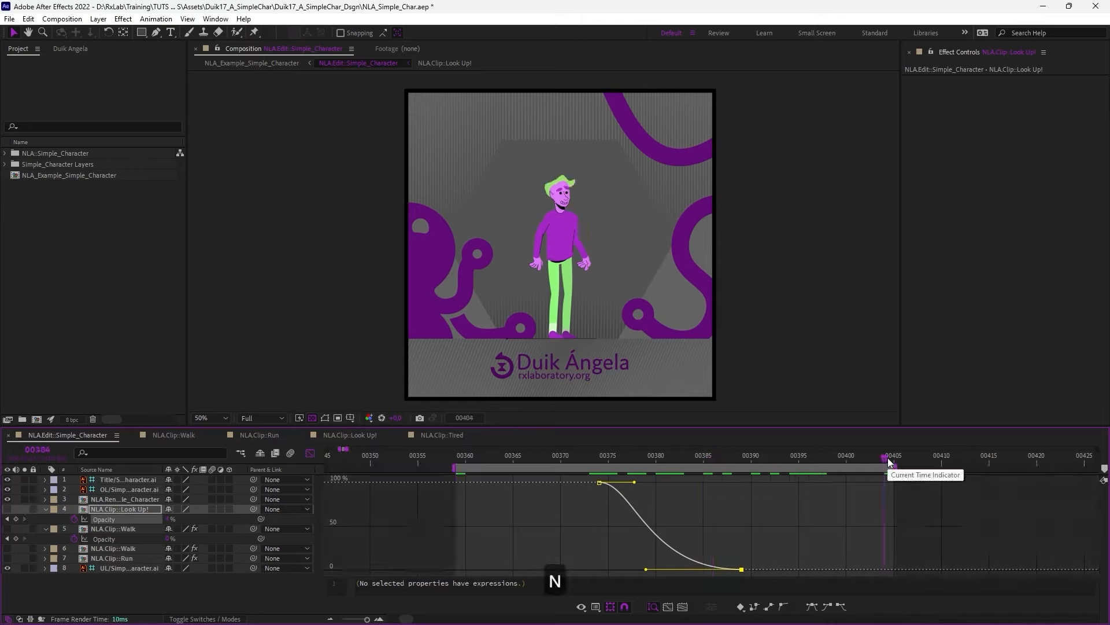
key("KP_0")
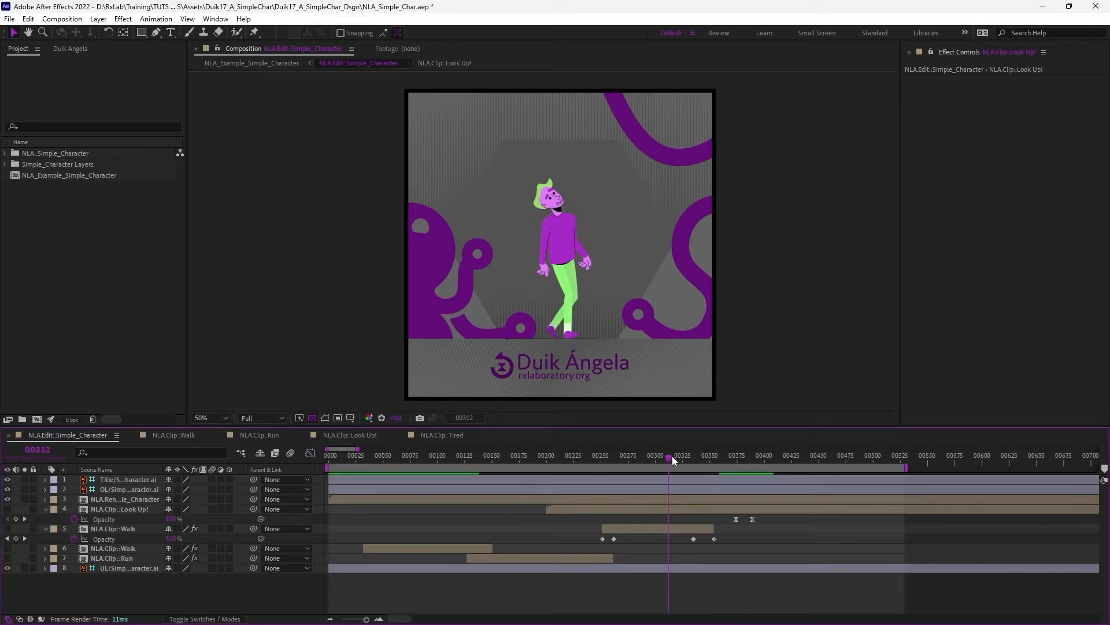
- Open the NLA.Clip::Tired composition from the NLA::Simple_Character folder and examine the tired pose
left_click_drag(672, 456, 352, 464)
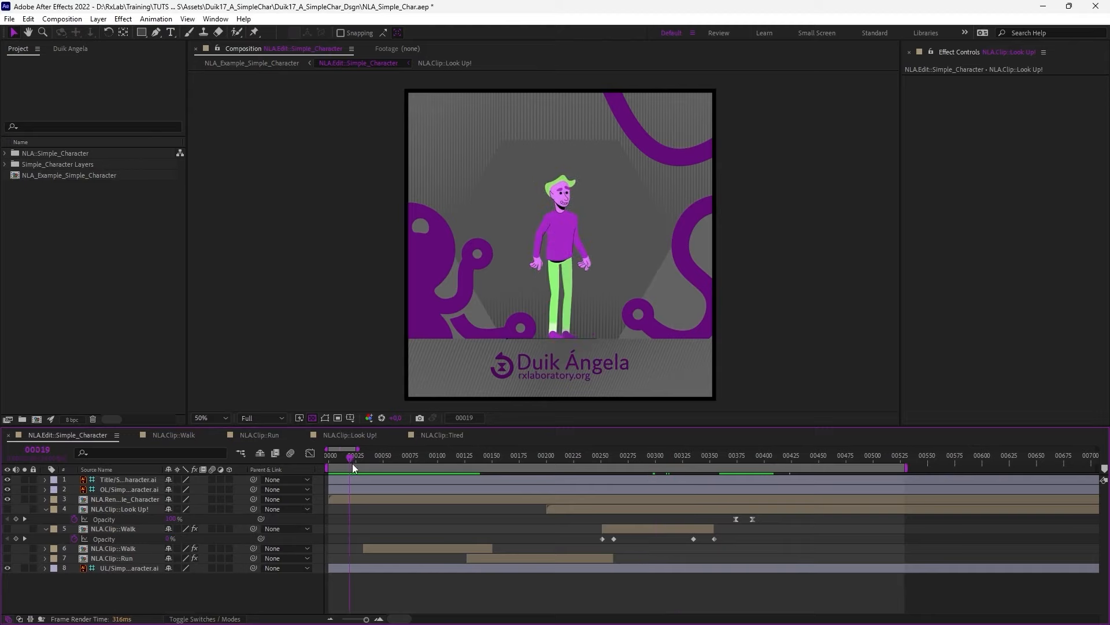
left_click(363, 498)
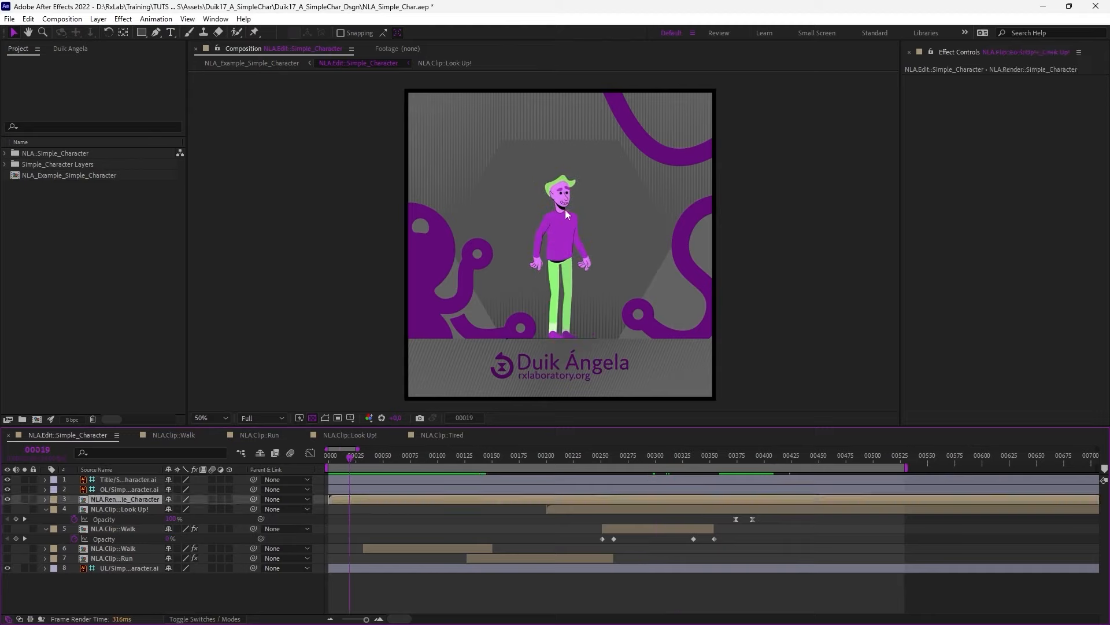
left_click(463, 578)
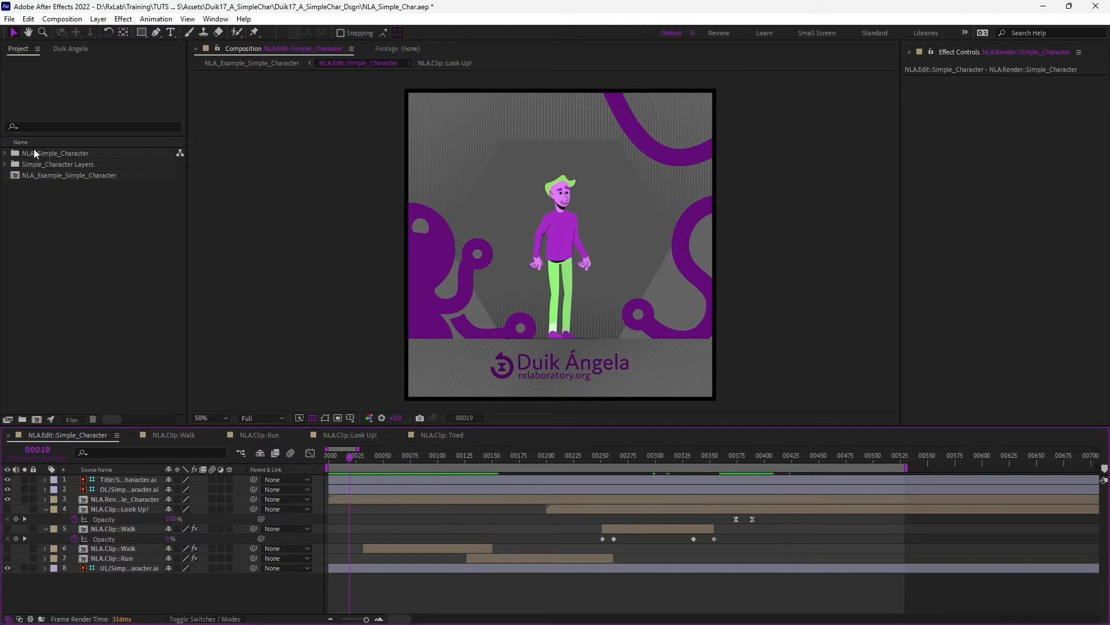
left_click(6, 156)
left_click(5, 153)
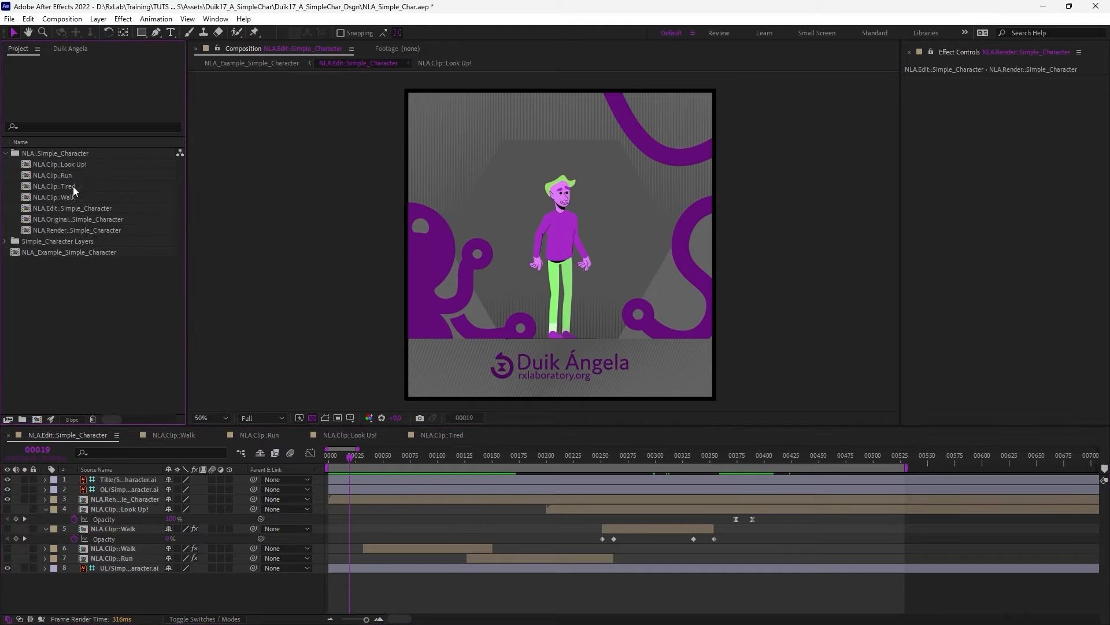
double_click(60, 186)
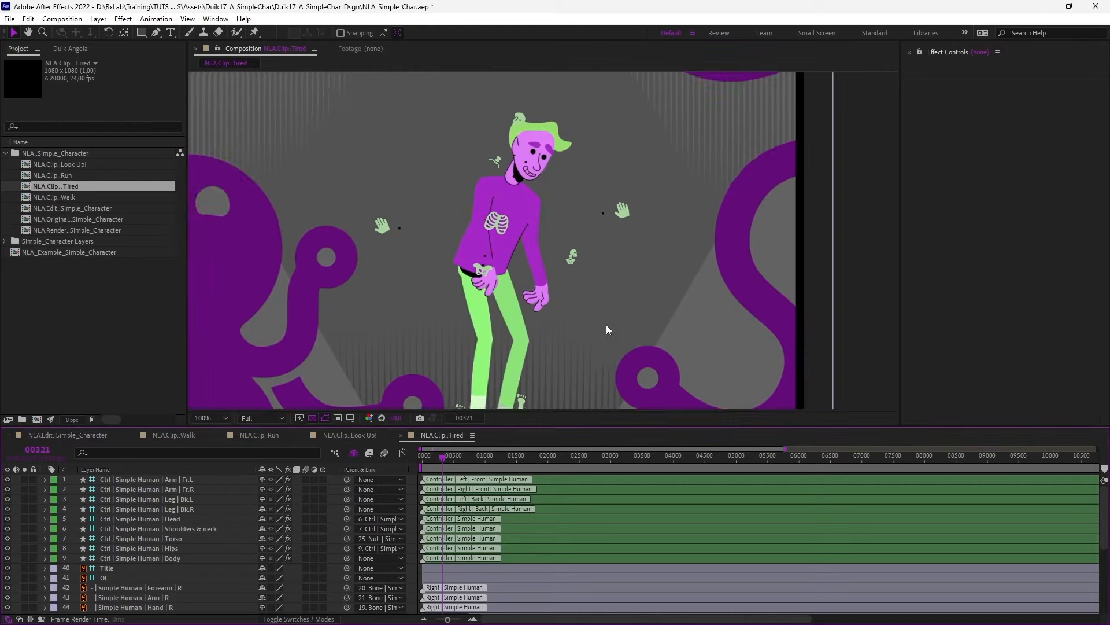
left_click_drag(606, 326, 553, 307)
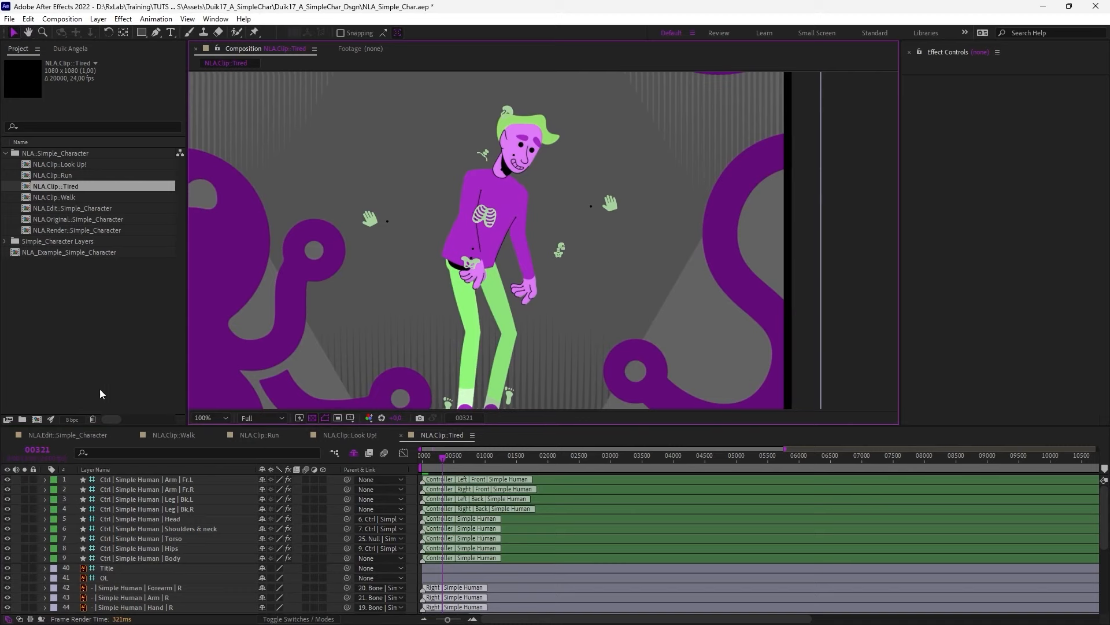
- Add NLA.Clip::Tired to the NLA.Edit::Simple_Character composition directly below NLA.Clip::Run, hide the layer, and scrub through the result
left_click(88, 437)
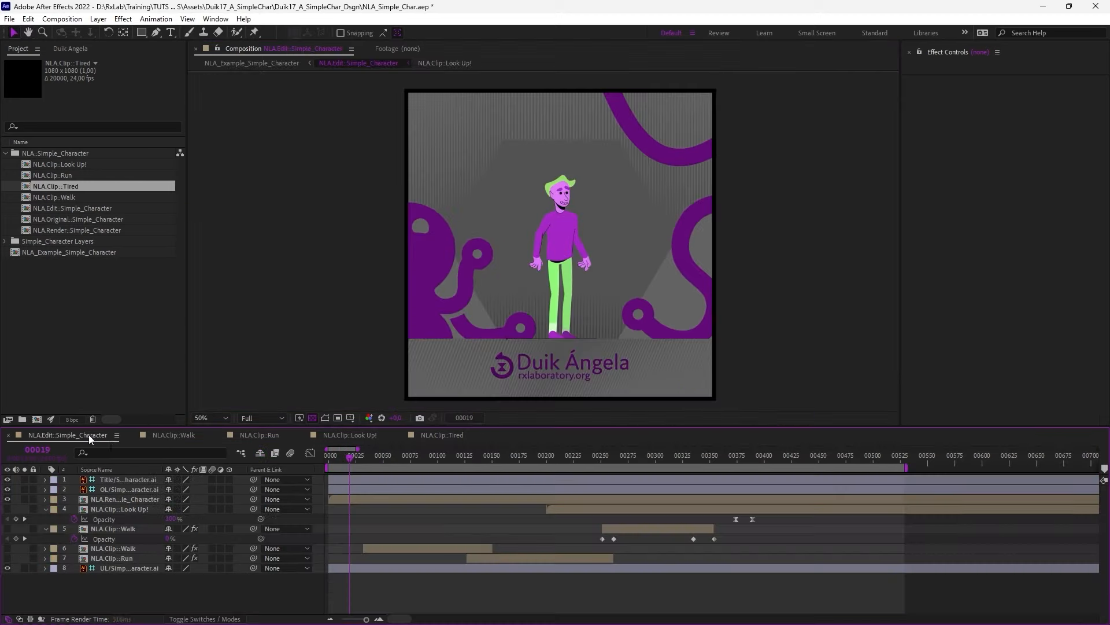
left_click_drag(71, 186, 126, 561)
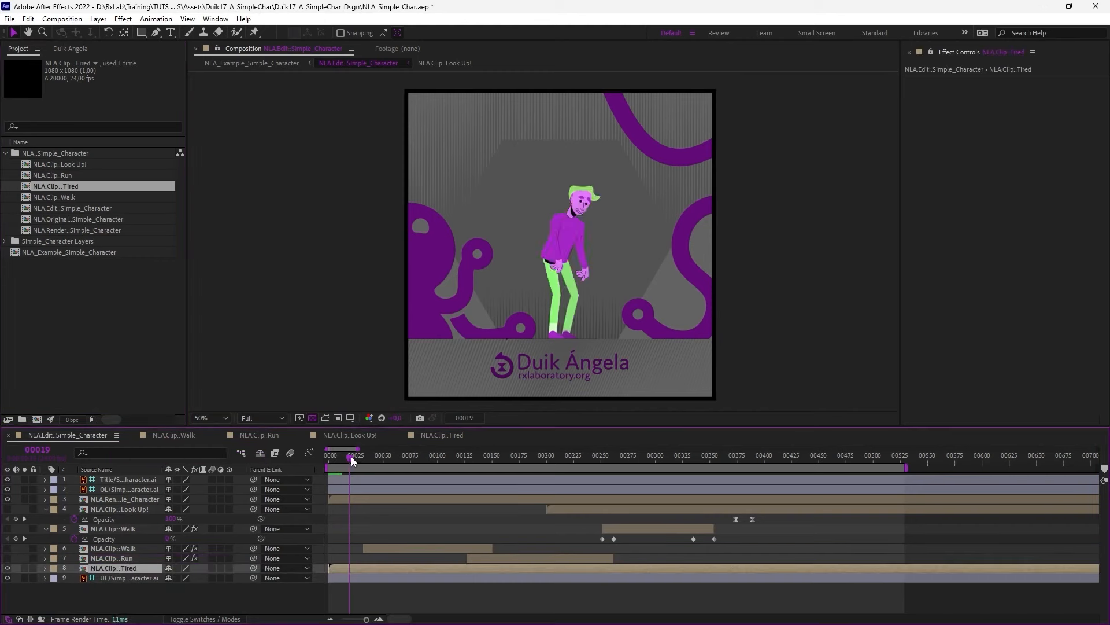
left_click_drag(350, 457, 386, 459)
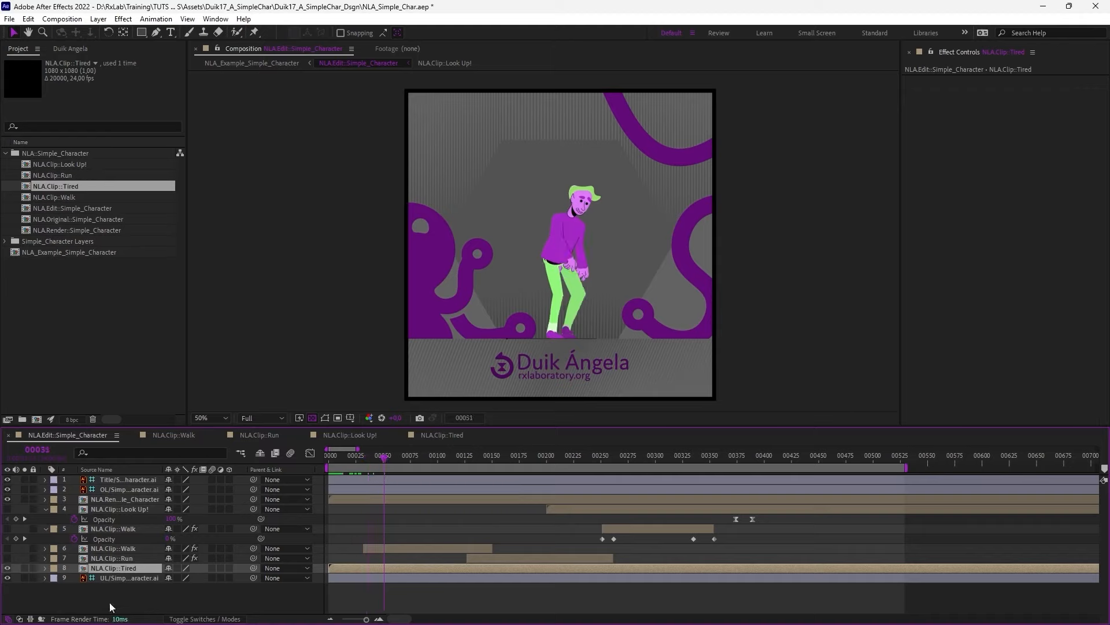
left_click(8, 569)
key("F2")
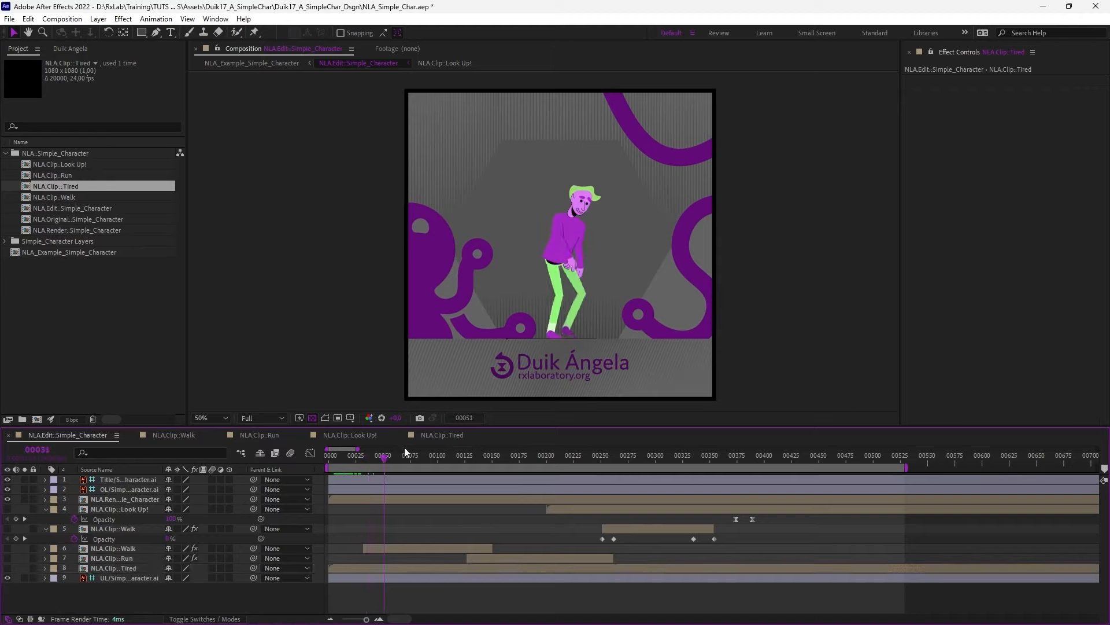
left_click_drag(404, 456, 439, 463)
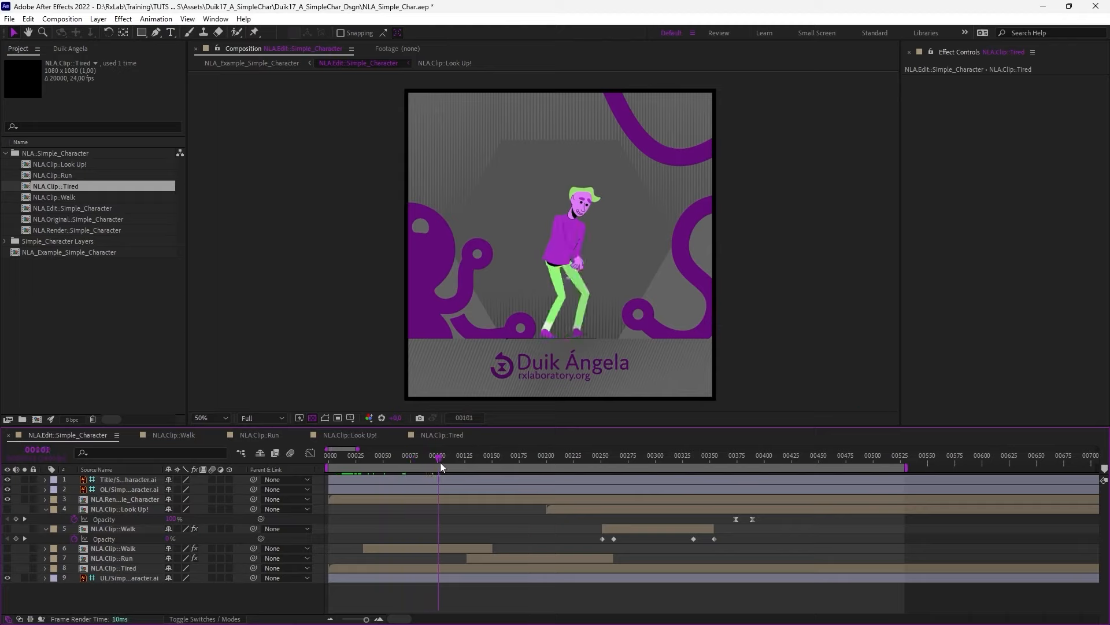
- Preview the whole edit with the Tired clip added and save the project
key("KP_0")
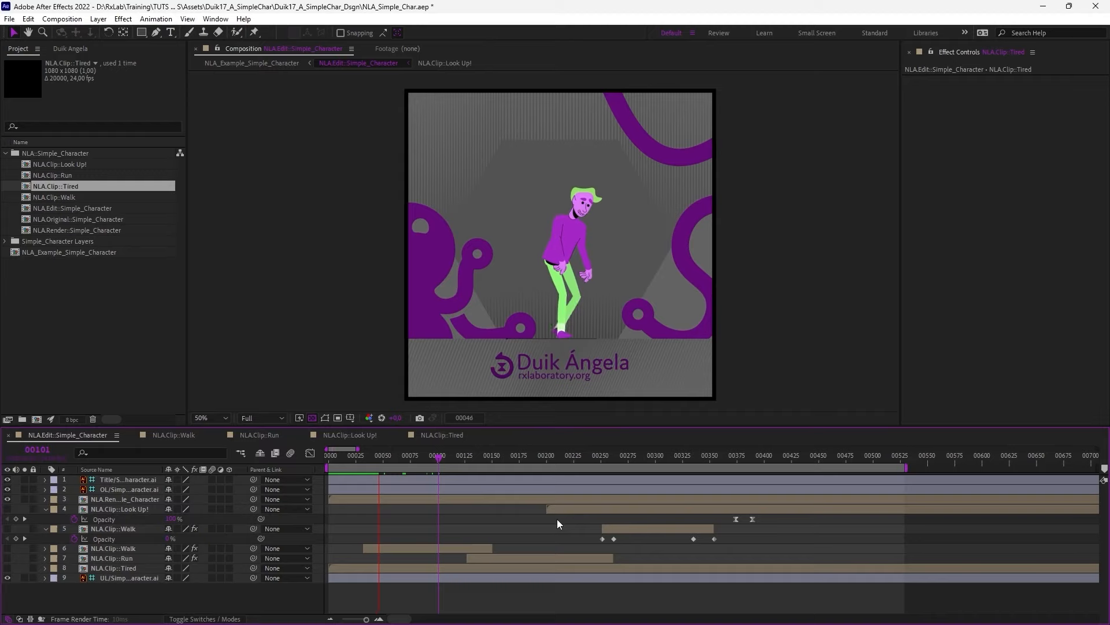
key("space")
key("KP_0")
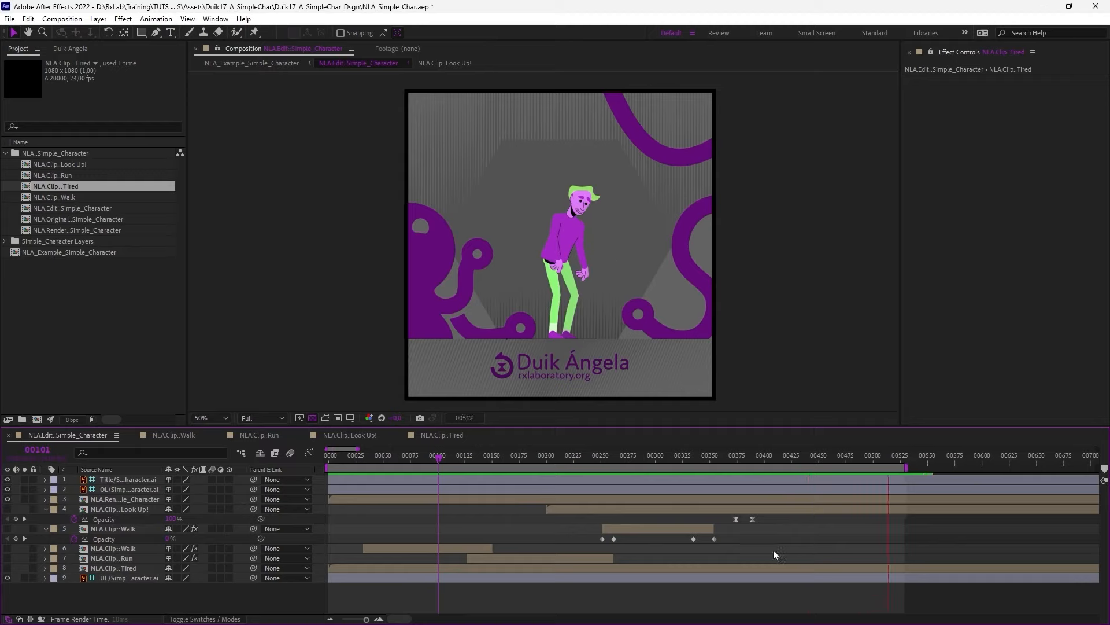
key("space")
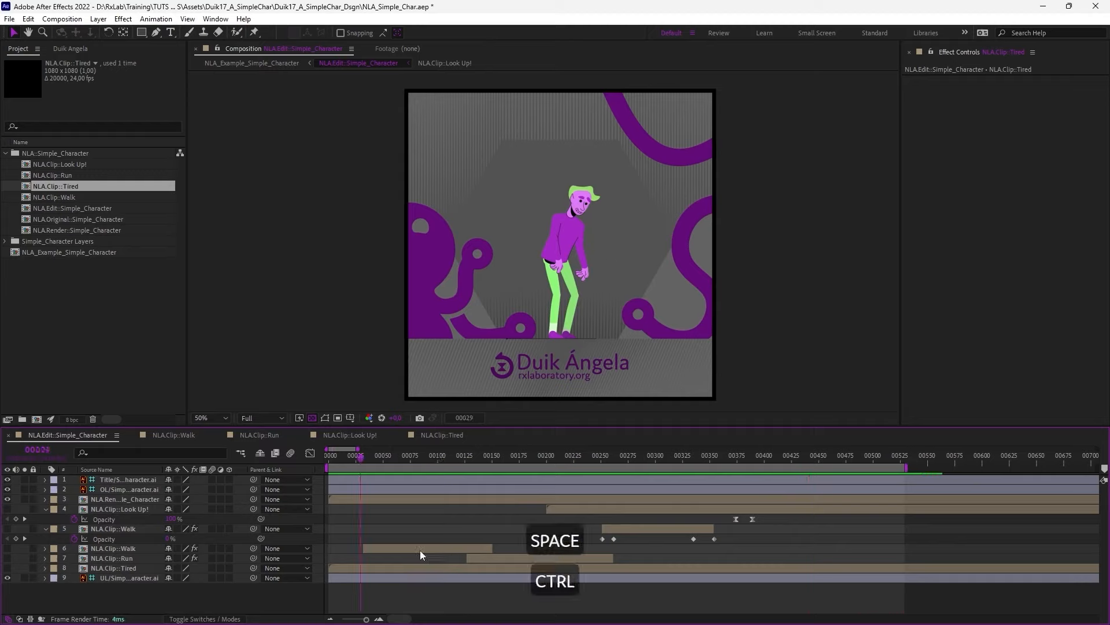
key("ctrl+s")
- Keyframe the NLA.Clip::Tired layer's opacity from 0% at frame 374 to 100% at frame 389
left_click(374, 569)
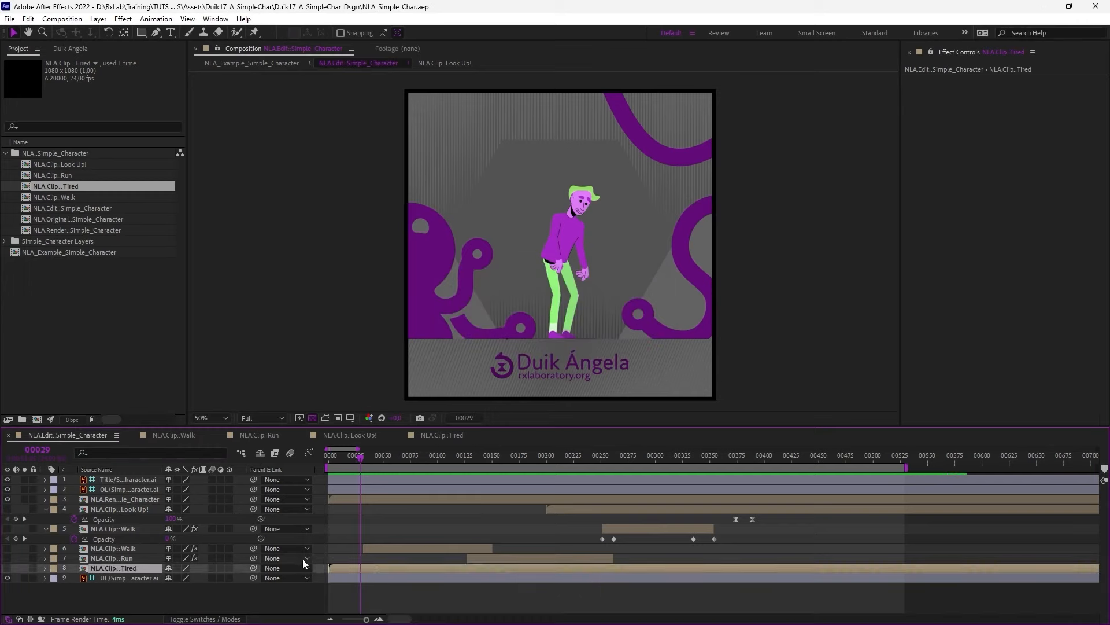
key("t")
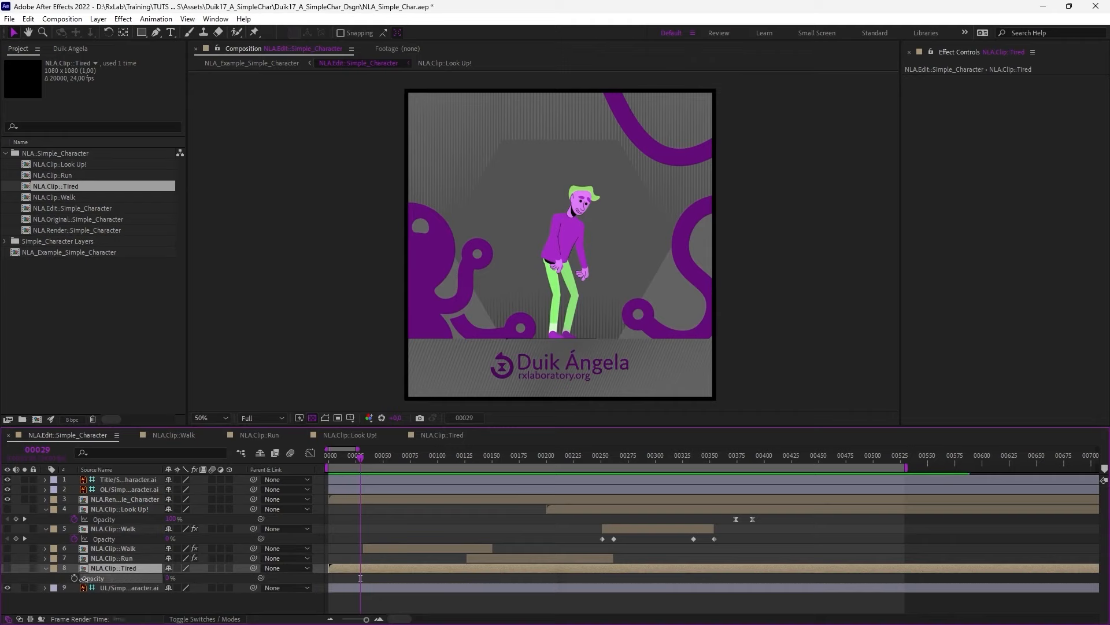
key("Return")
left_click_drag(364, 457, 737, 494)
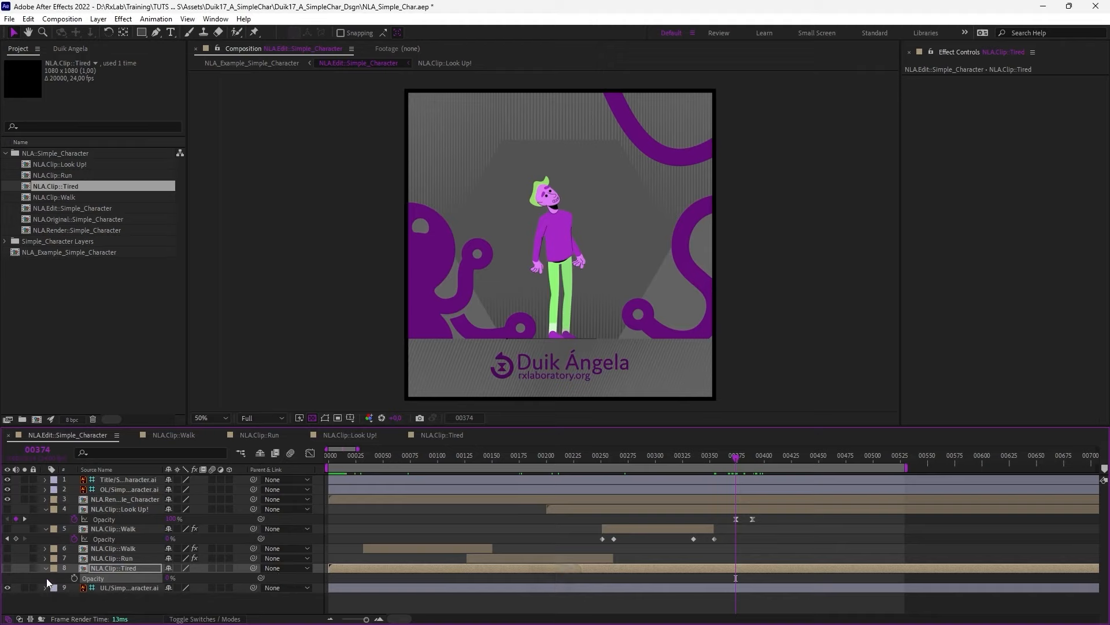
left_click(754, 458, "shift")
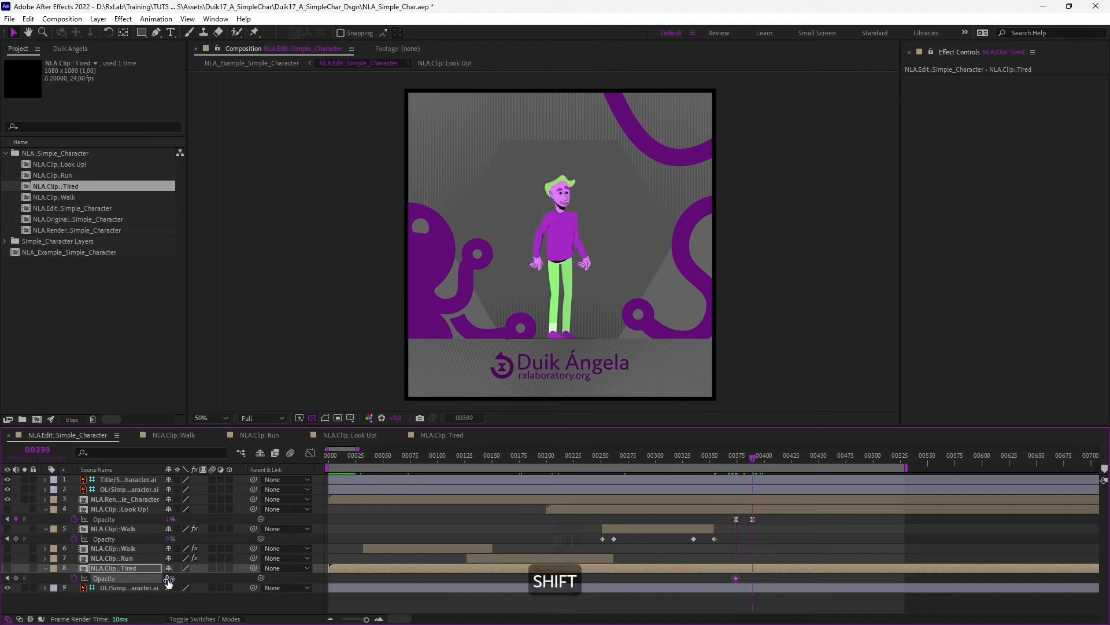
left_click_drag(168, 579, 240, 577)
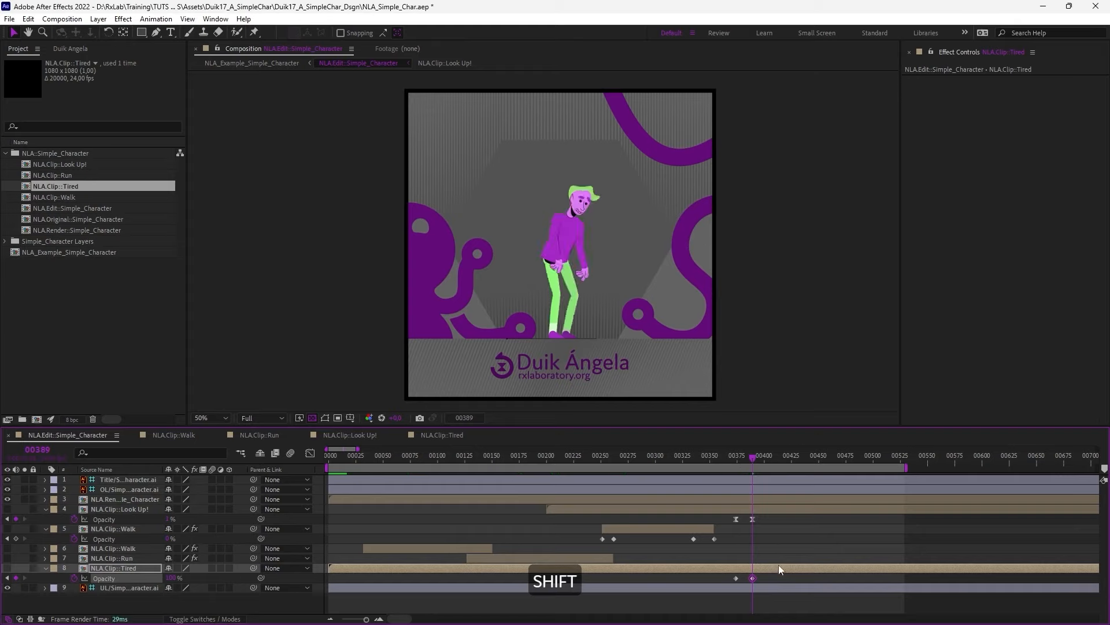
- Apply Easy Ease to both Tired opacity keyframes, lengthen the last one's ease in the graph editor, and scrub through the transition
left_click(736, 577, "shift")
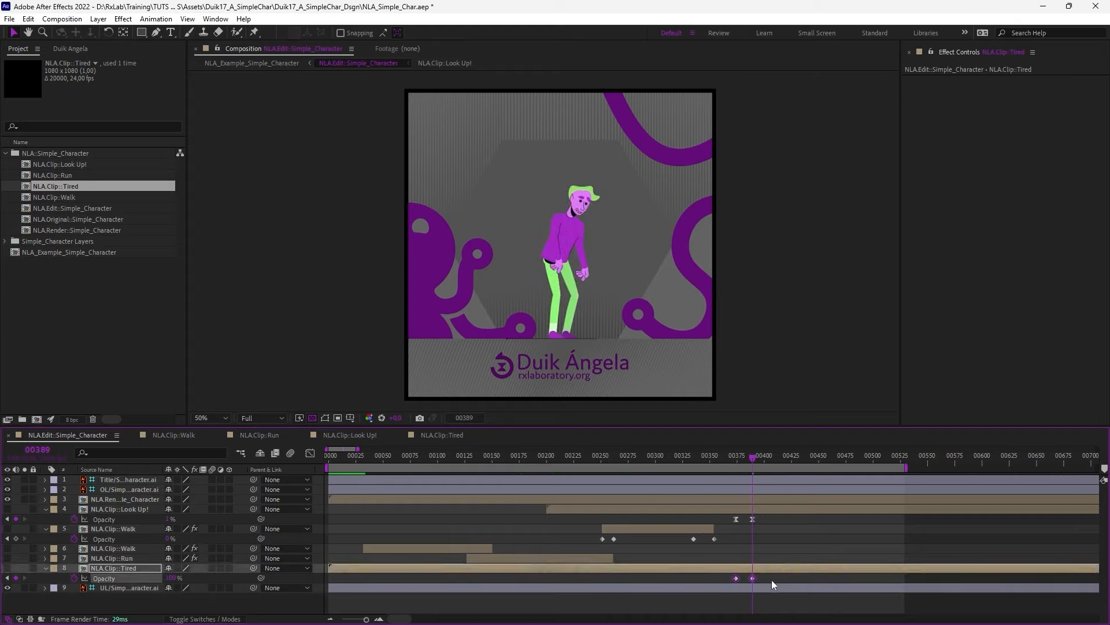
key("F9")
left_click(312, 453)
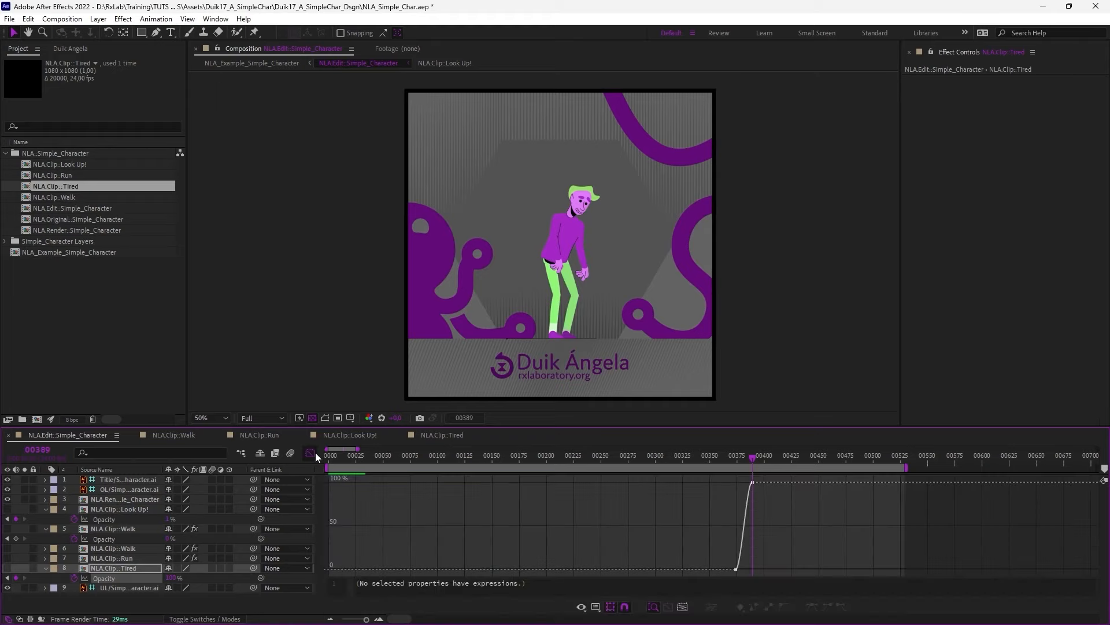
left_click(379, 618)
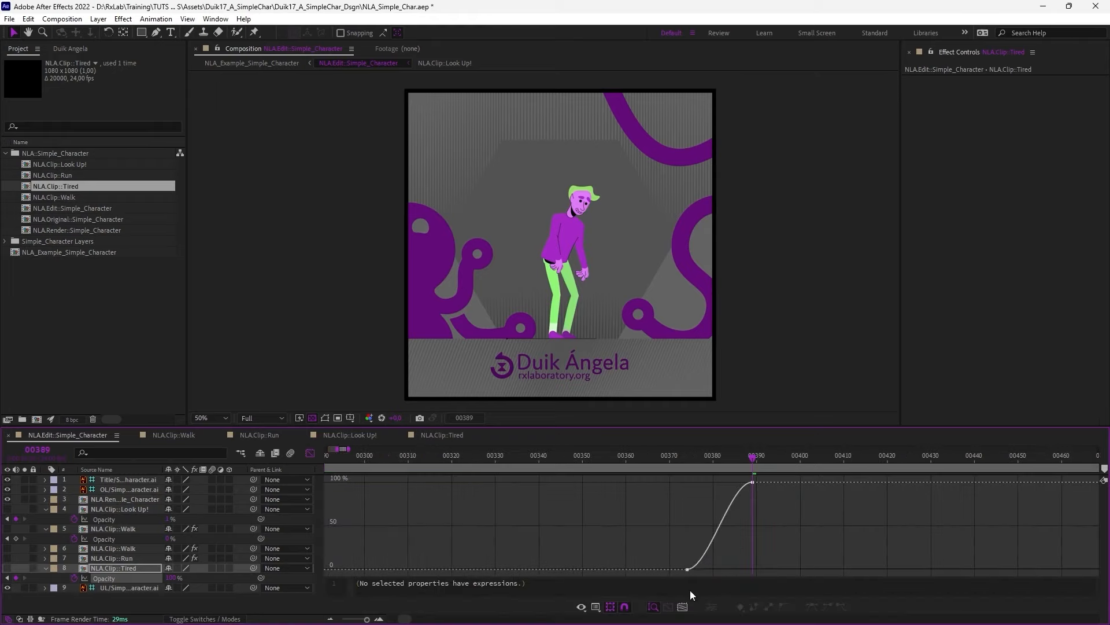
left_click_drag(743, 553, 673, 577)
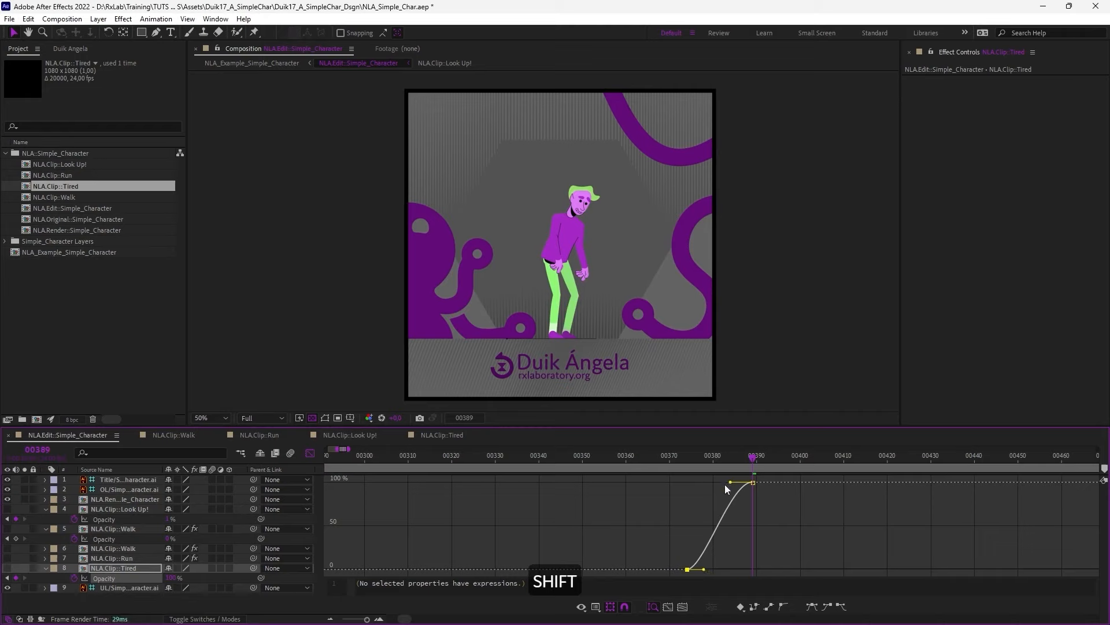
left_click_drag(730, 482, 711, 487)
key("shift+F3")
left_click_drag(647, 459, 305, 486)
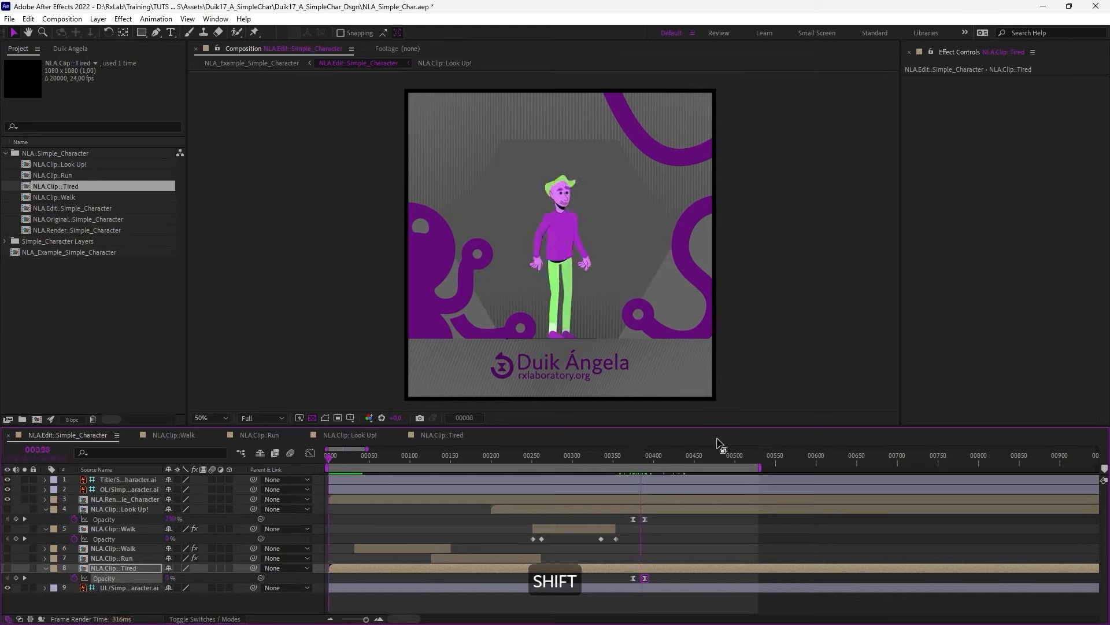
- Trim the start of the NLA.Clip::Tired layer to its first opacity keyframe at frame 374
left_click(617, 600)
left_click(621, 571)
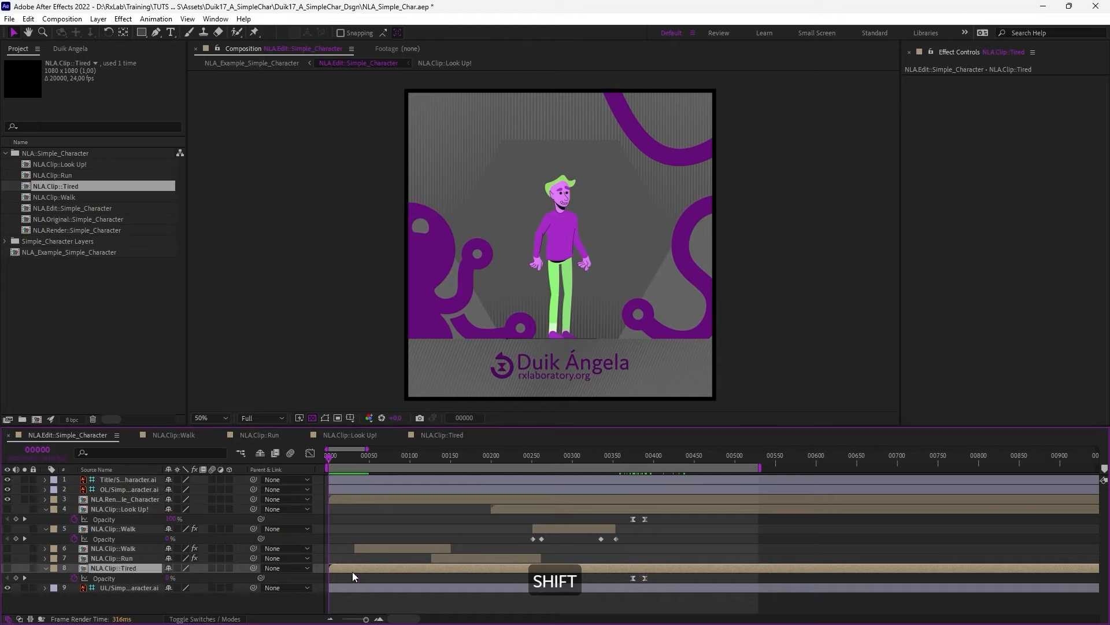
left_click_drag(330, 567, 629, 567)
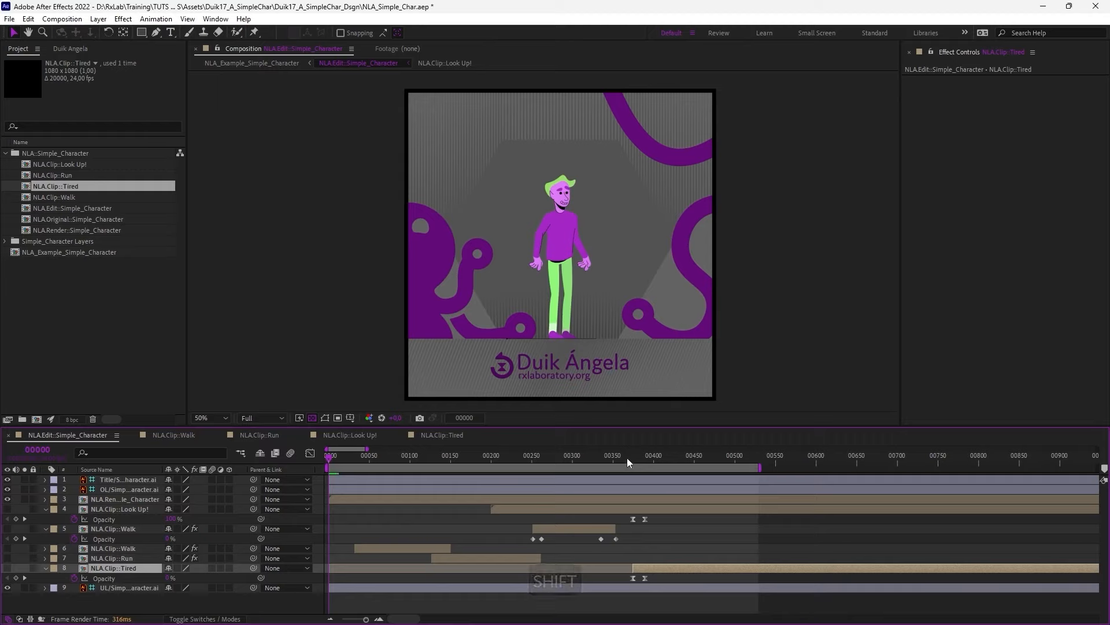
left_click(548, 609)
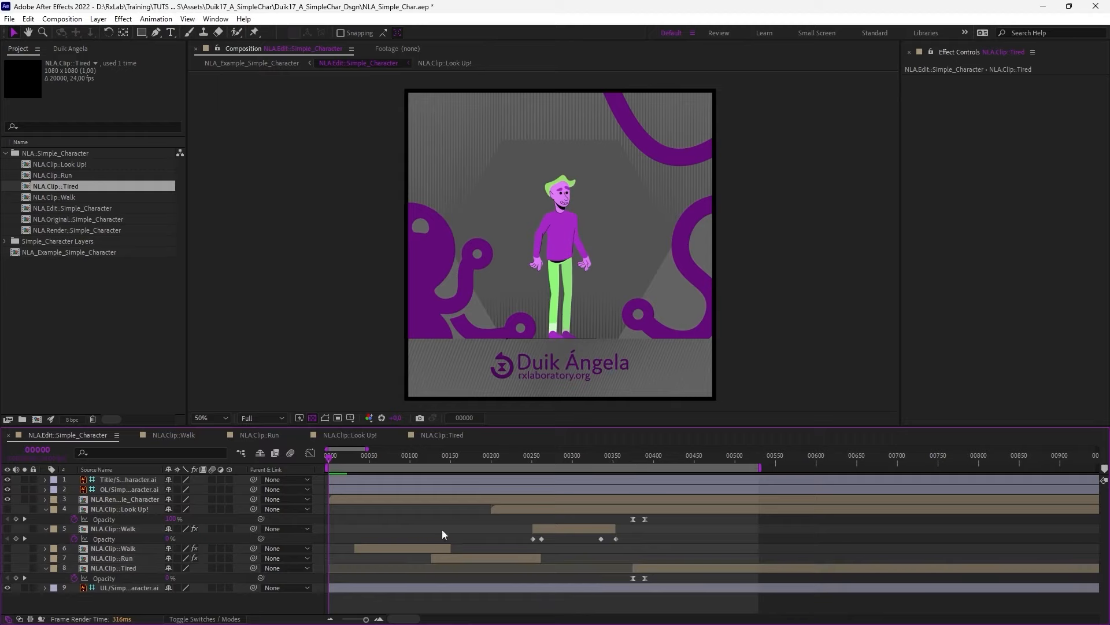
- Trim the end of the NLA.Clip::Look Up! layer to its last opacity keyframe at frame 389
left_click(637, 508)
left_click_drag(637, 454, 646, 459)
key("shift")
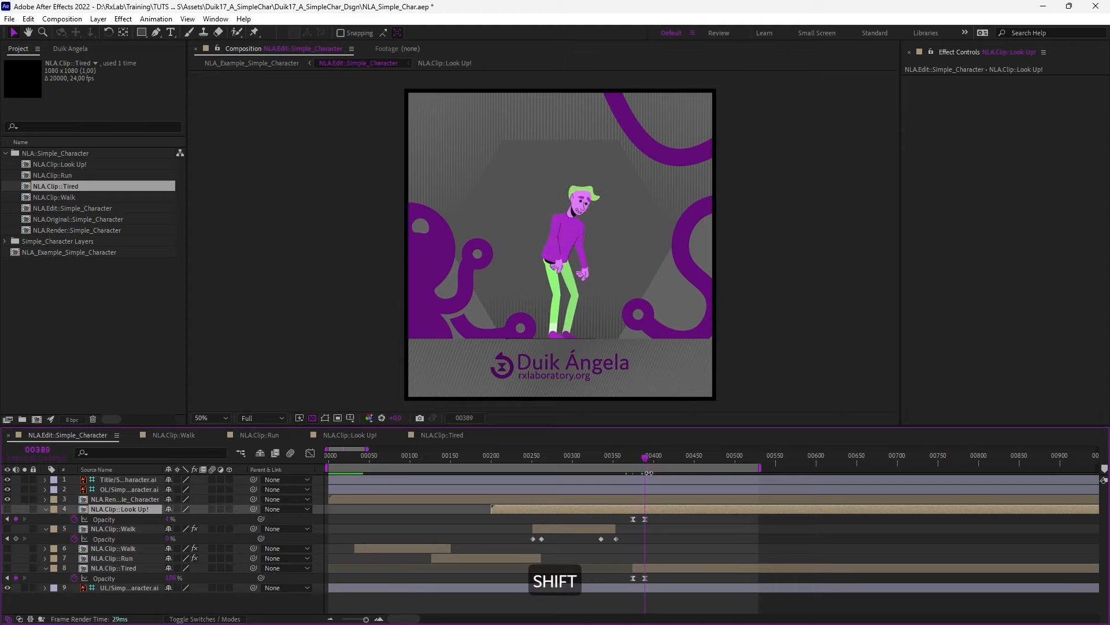
key("alt+semicolon")
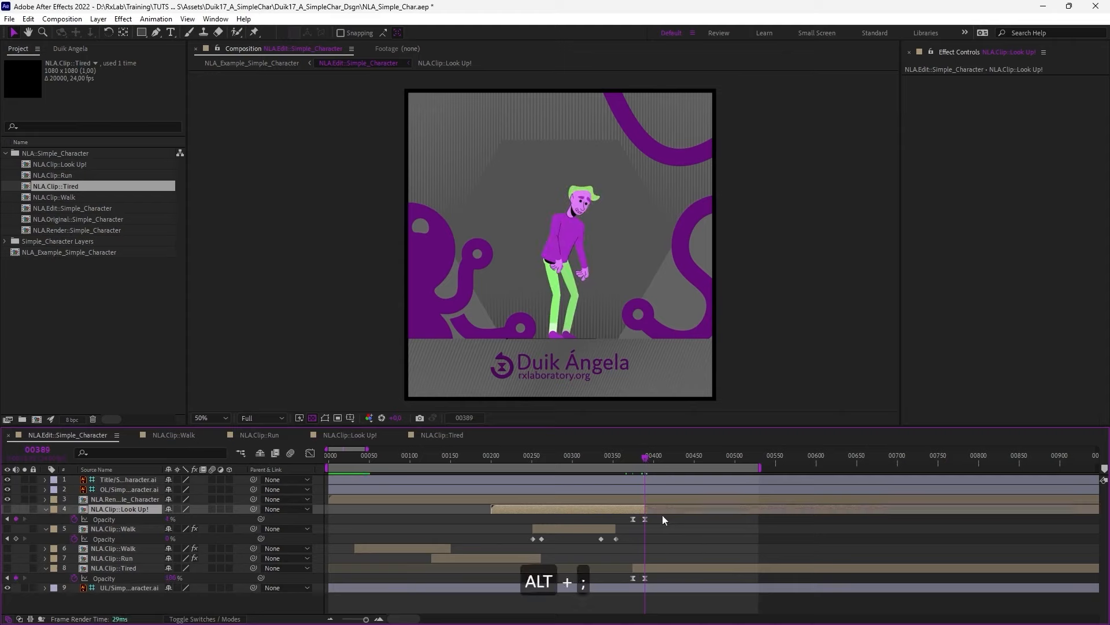
- Save the project and preview the trimmed clip edit from the beginning
left_click_drag(633, 456, 438, 462)
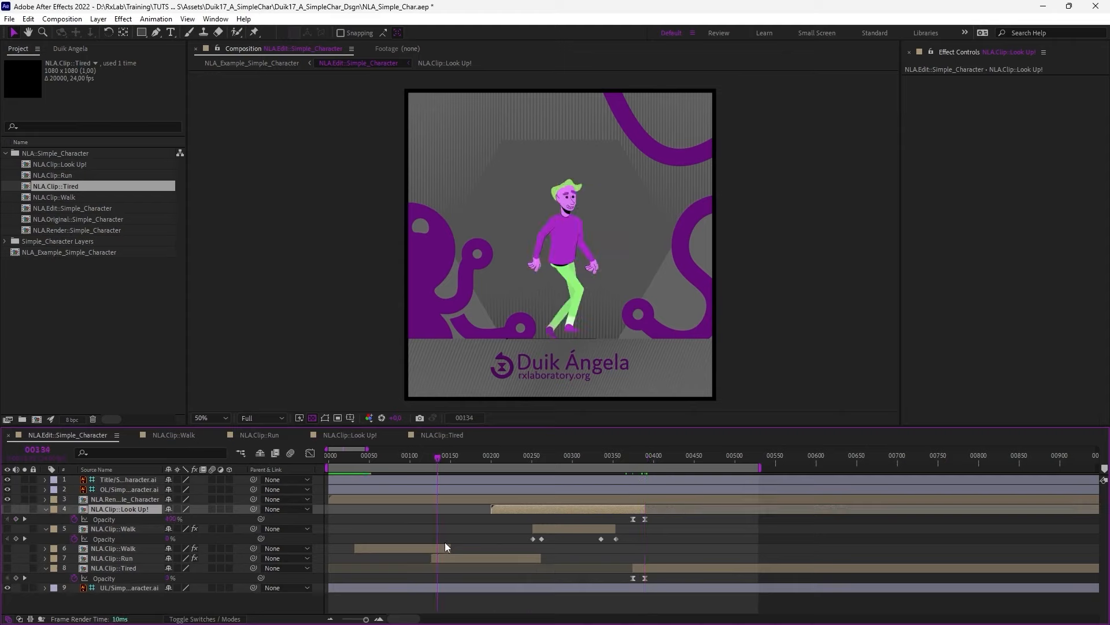
left_click(475, 602)
key("ctrl+s")
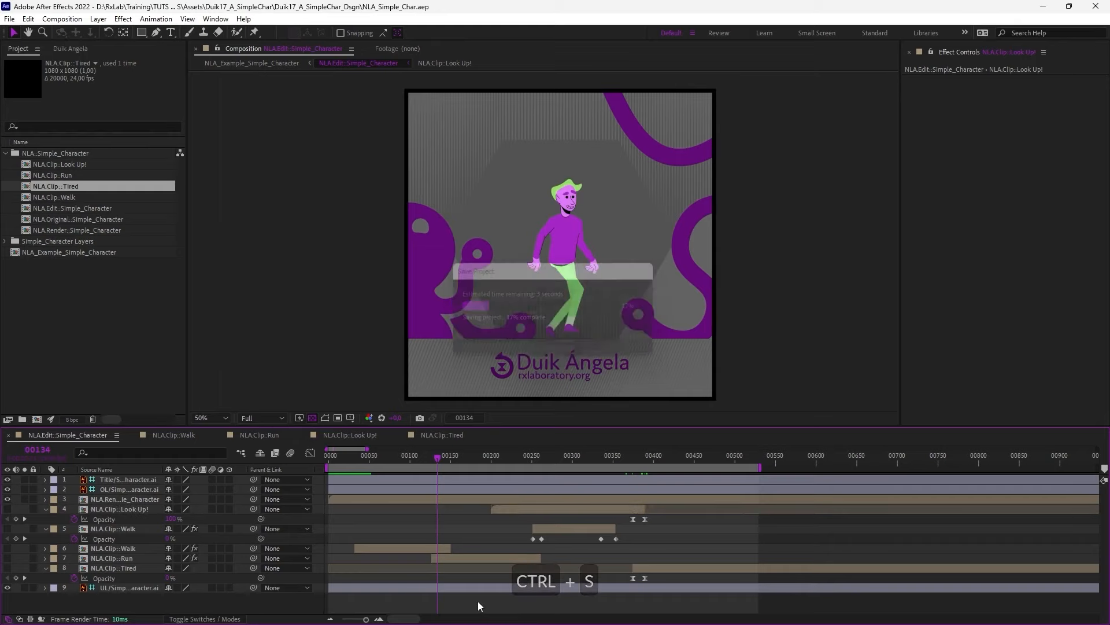
key("KP_0")
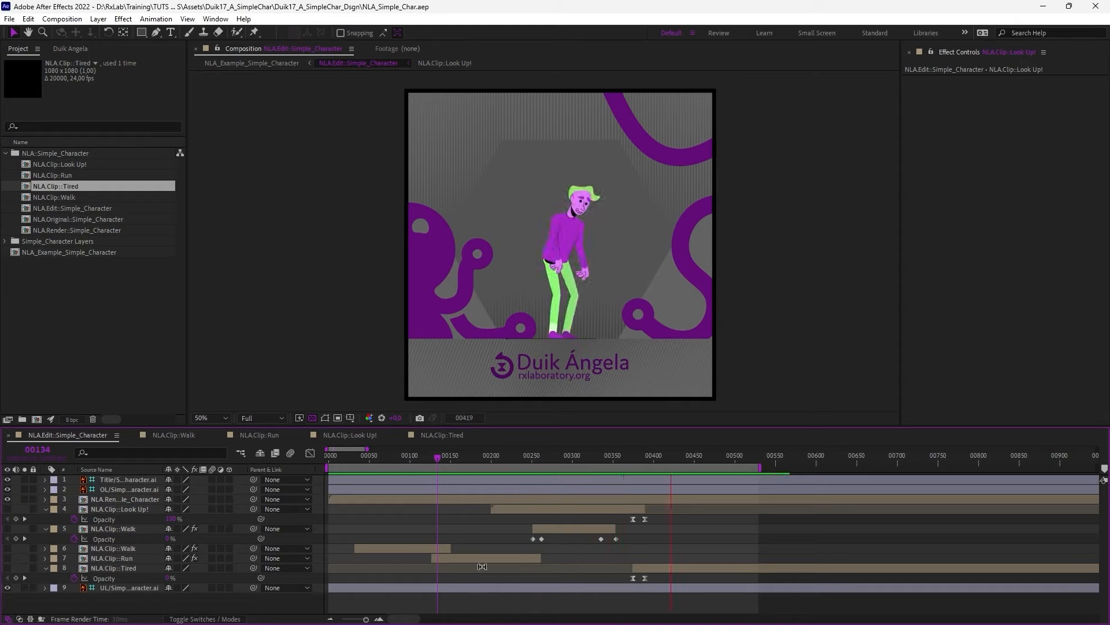
key("space")
- Reveal the opacity keyframes of the first NLA.Clip::Walk and the NLA.Clip::Run layers and inspect their crossfade around frame 139
left_click(445, 560)
left_click(434, 547, "shift")
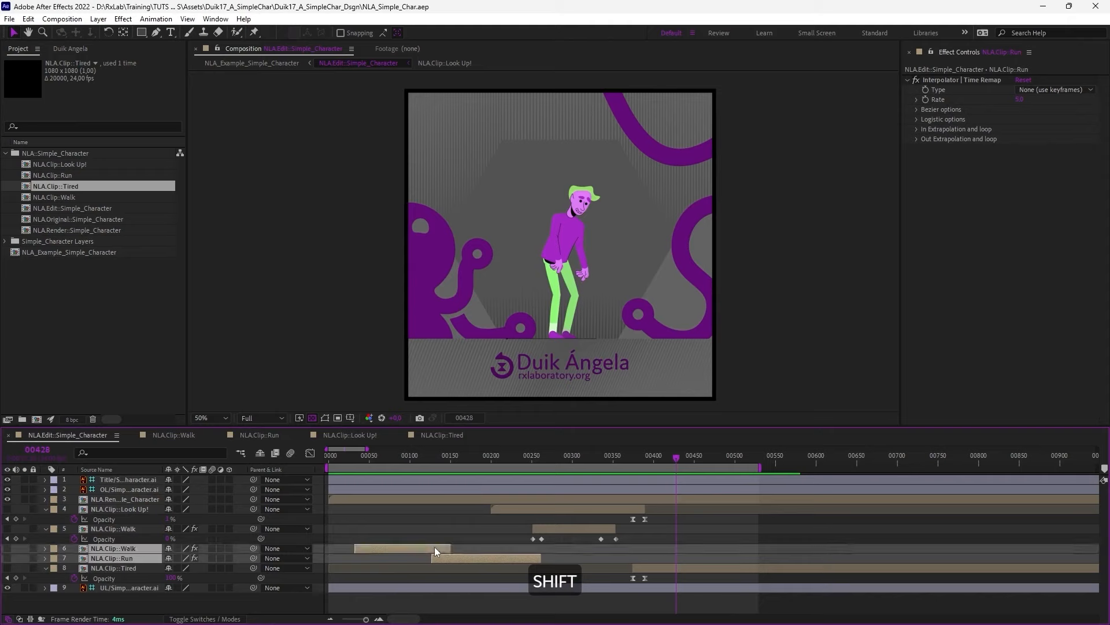
key("t")
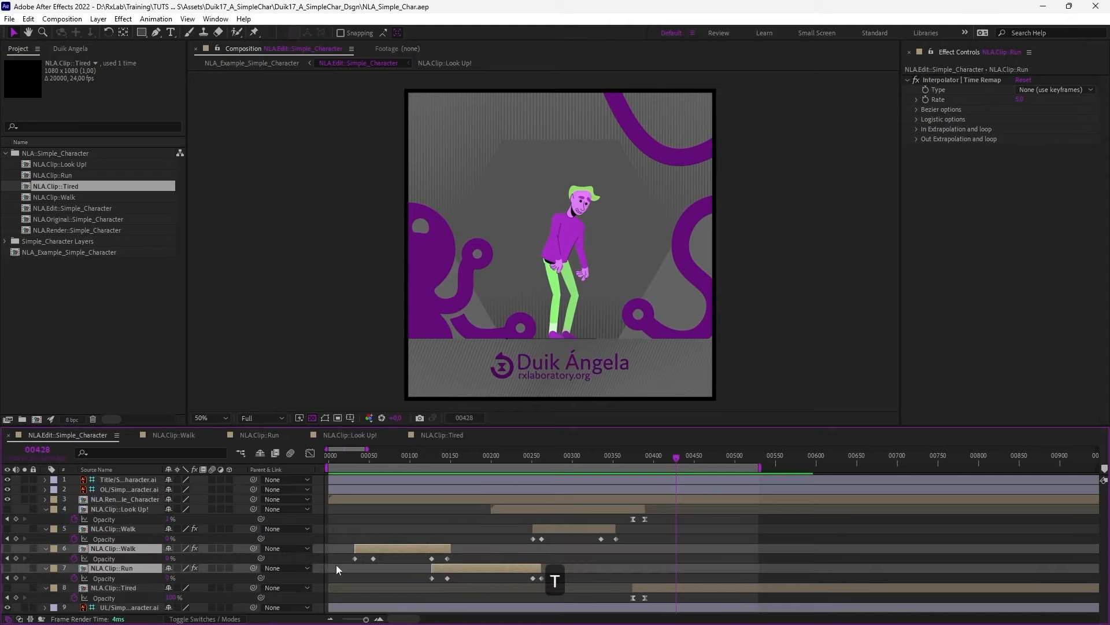
left_click_drag(444, 452, 441, 457)
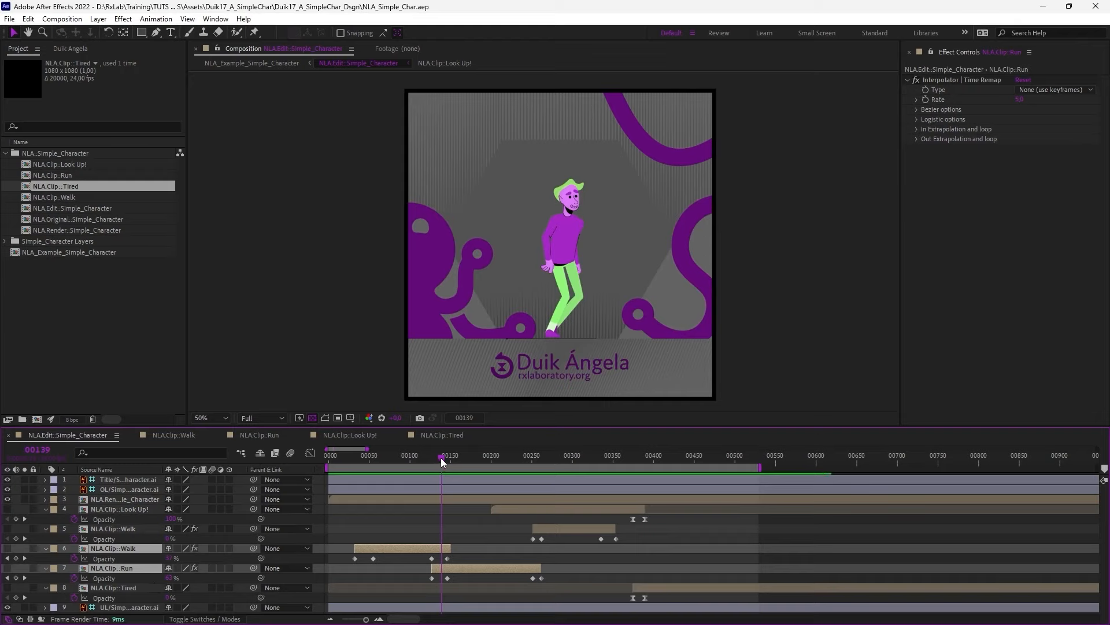
- Open the NLA.Clip::Walk composition from the first walk layer and scrub through its walk cycle
left_click(379, 530)
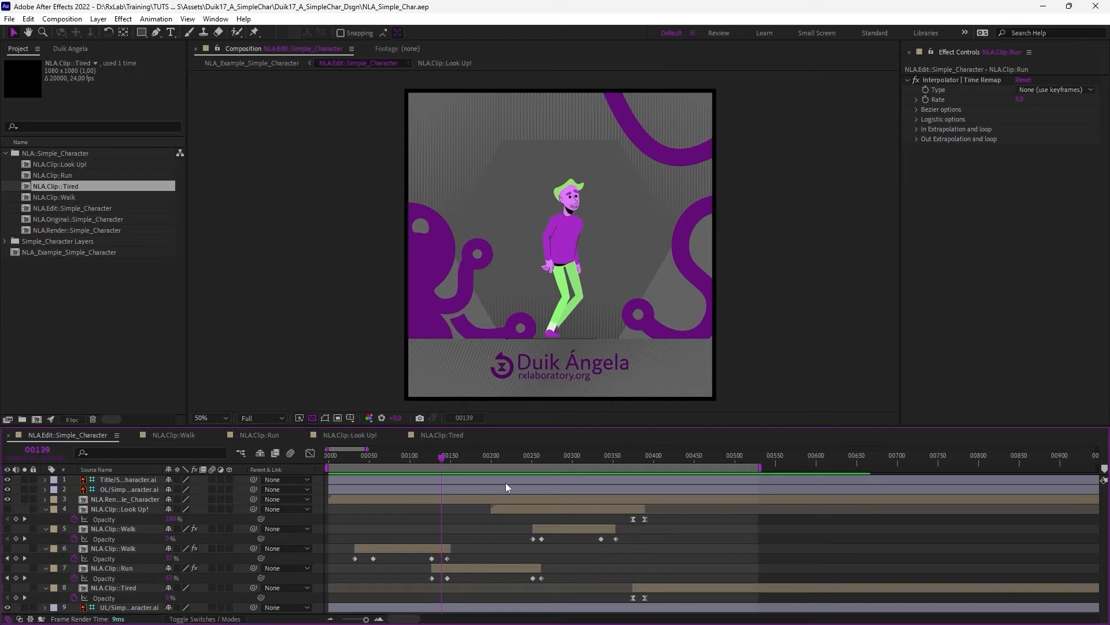
left_click_drag(442, 461, 419, 459)
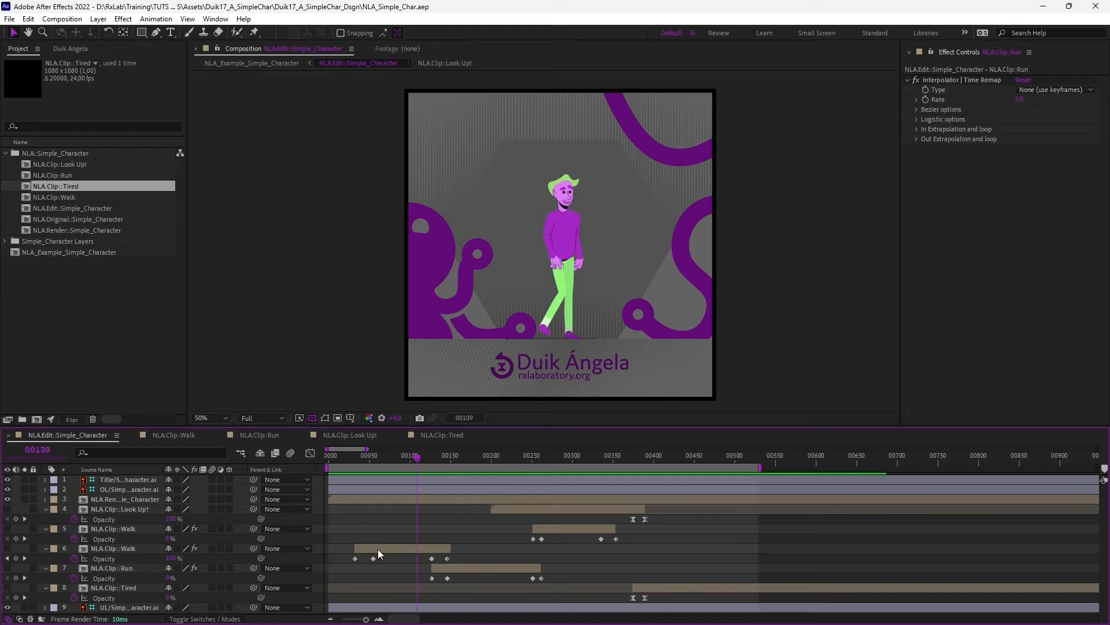
double_click(401, 550)
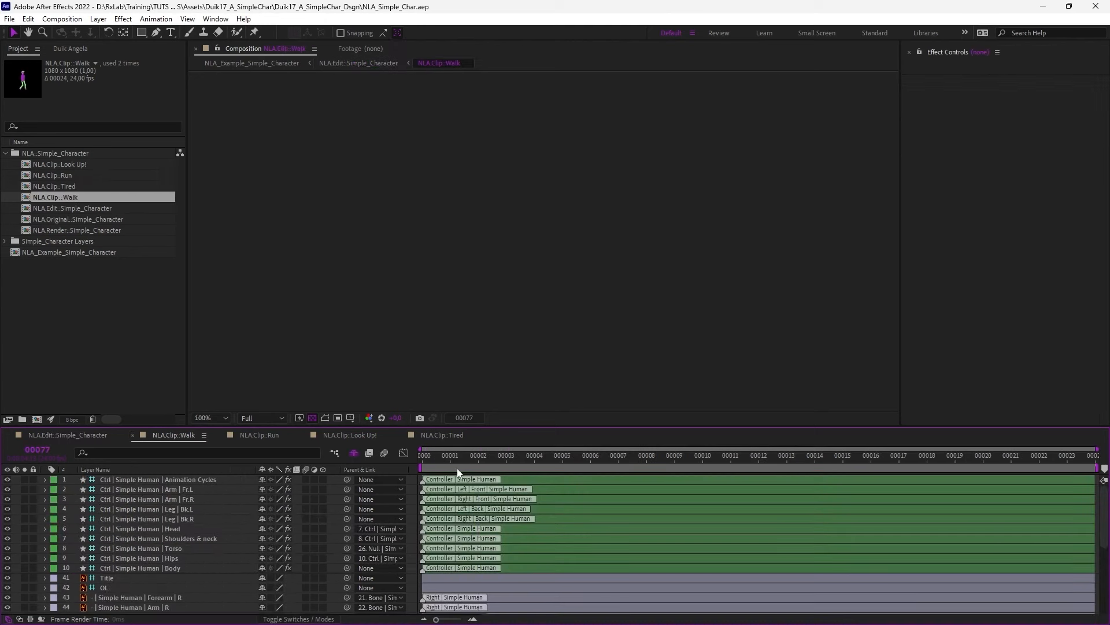
left_click(459, 455)
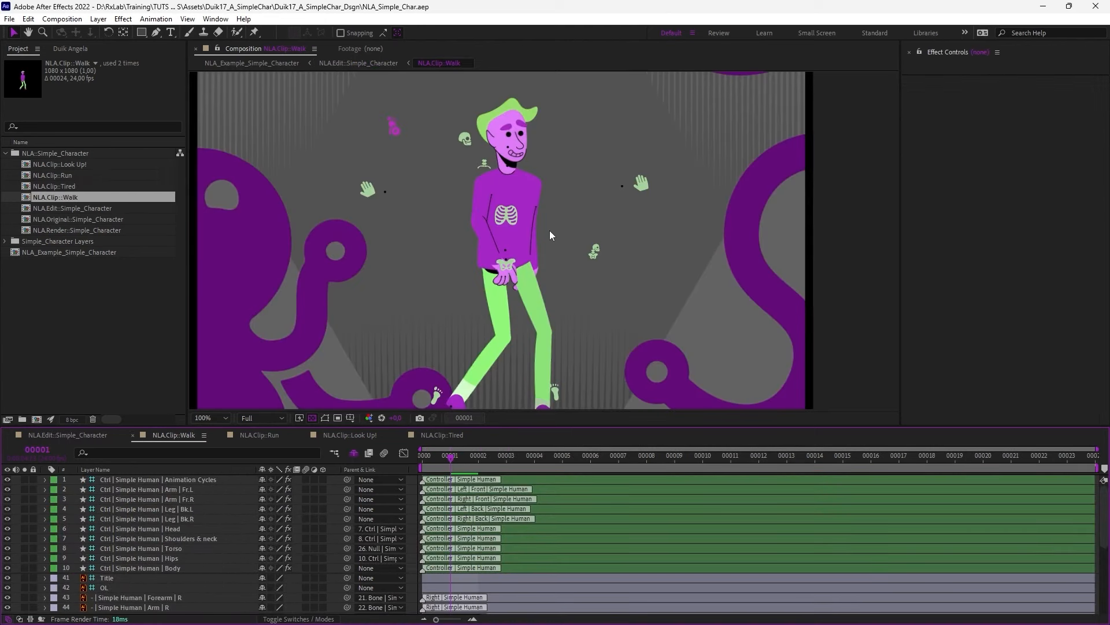
scroll(549, 230, "down", 2)
left_click_drag(480, 455, 1039, 456)
- Switch to the NLA.Clip::Run composition and scrub through its run cycle from the first frame
left_click(246, 434)
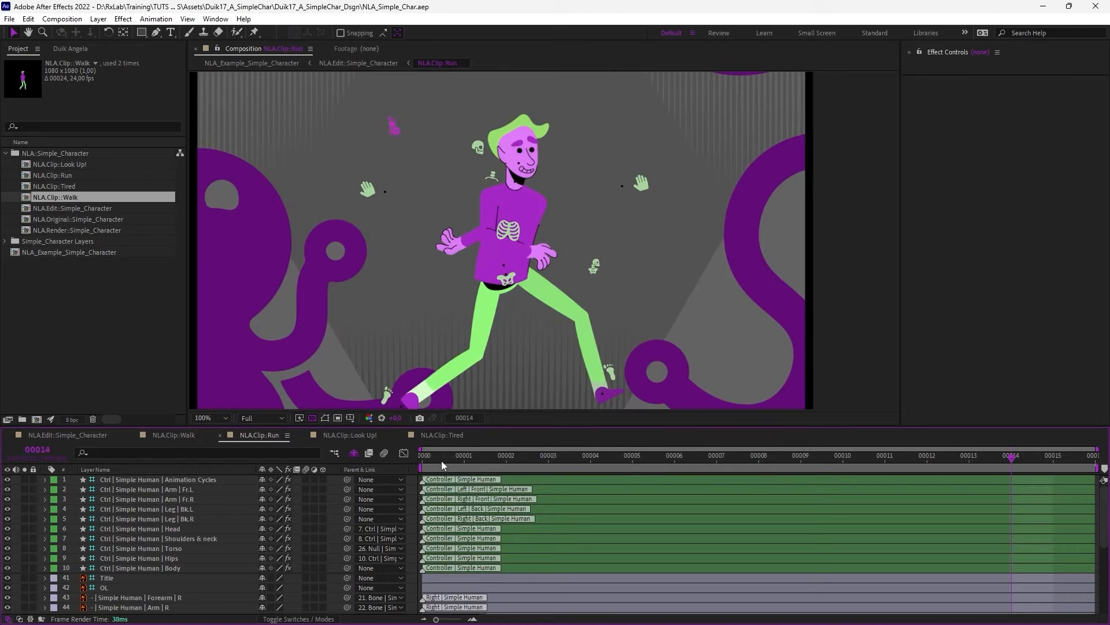
left_click(428, 456)
scroll(525, 335, "down", 2)
left_click_drag(456, 460, 1008, 463)
left_click_drag(688, 461, 927, 460)
- Review the animation in the NLA.Clip::Look Up! composition and the starting pose in NLA.Clip::Tired
left_click(355, 436)
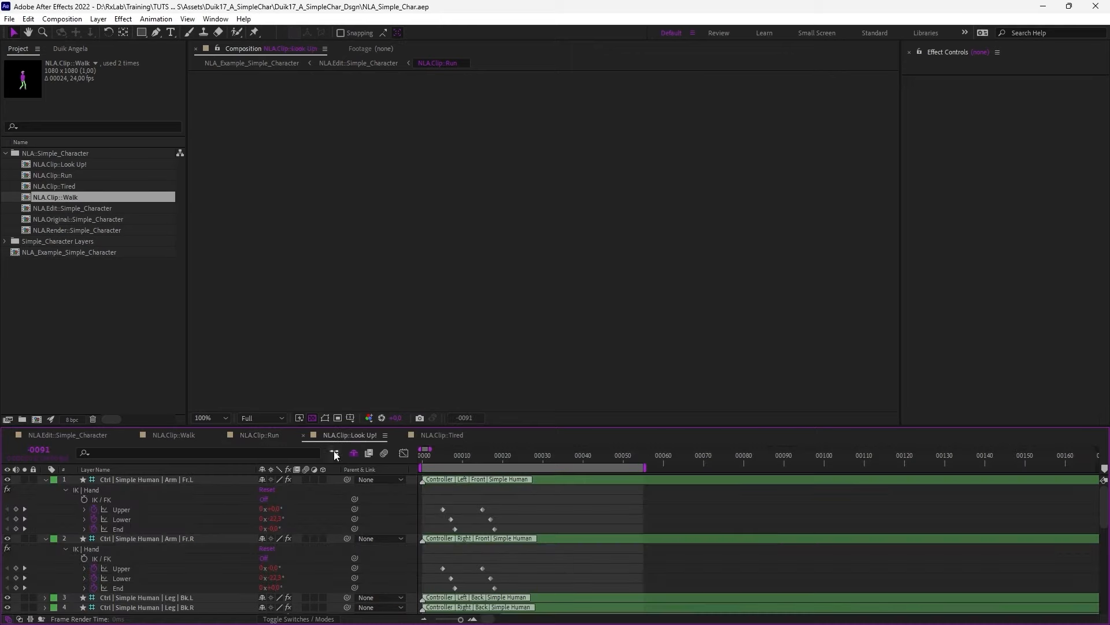
scroll(554, 270, "down", 2)
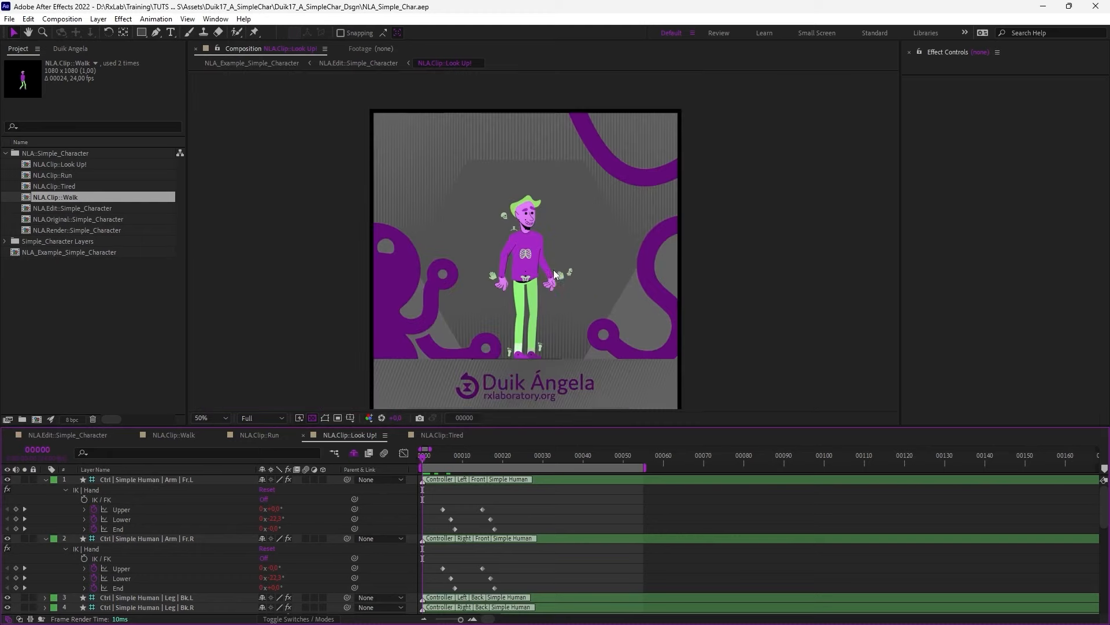
left_click_drag(449, 450, 541, 465)
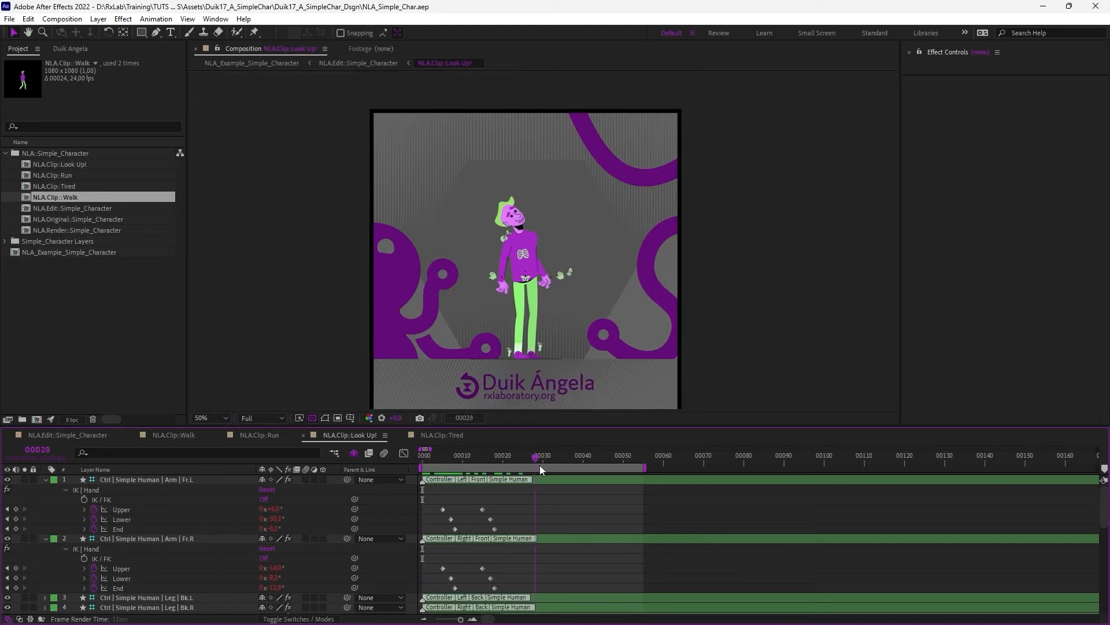
left_click(447, 437)
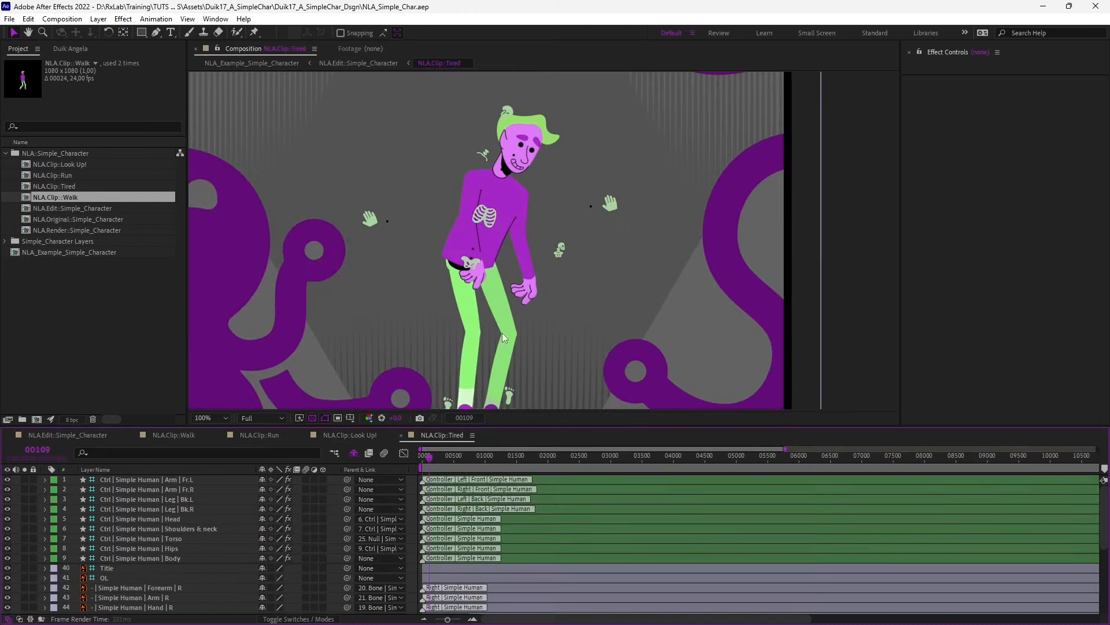
scroll(502, 332, "down", 2)
key("Home")
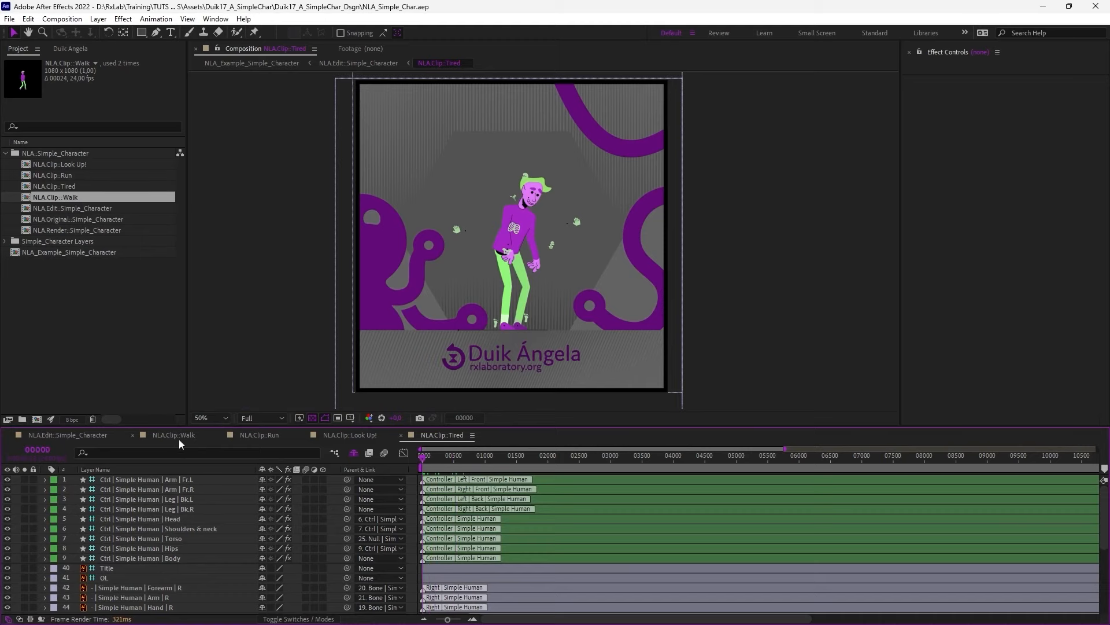
- Return to the NLA.Edit::Simple_Character composition and scrub the blended clips from frame 0 to frame 495
left_click(75, 435)
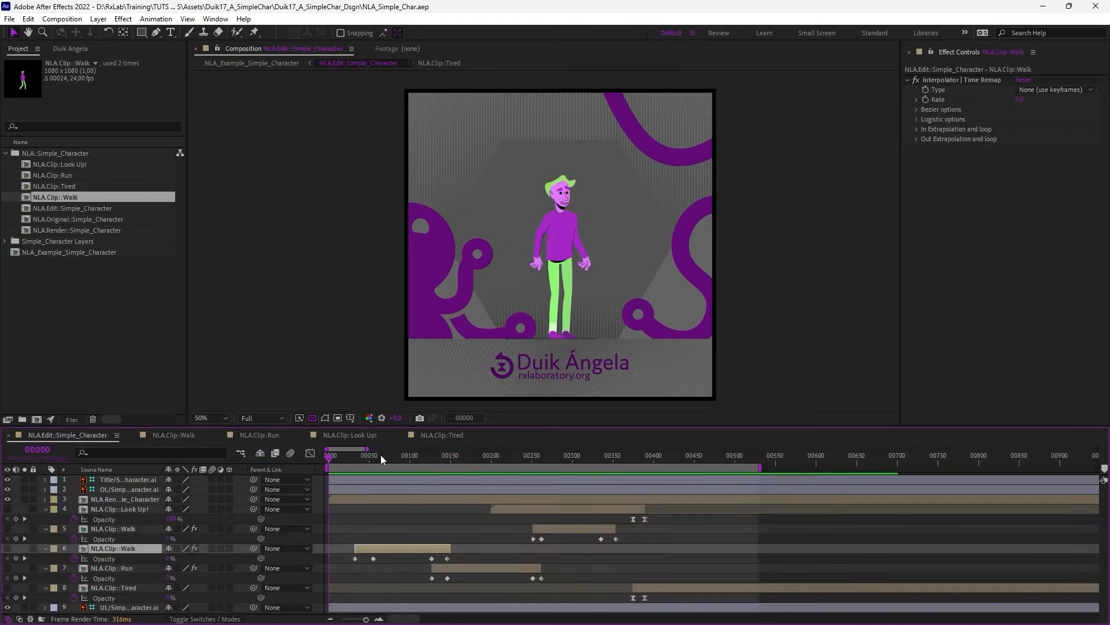
left_click_drag(350, 456, 666, 483)
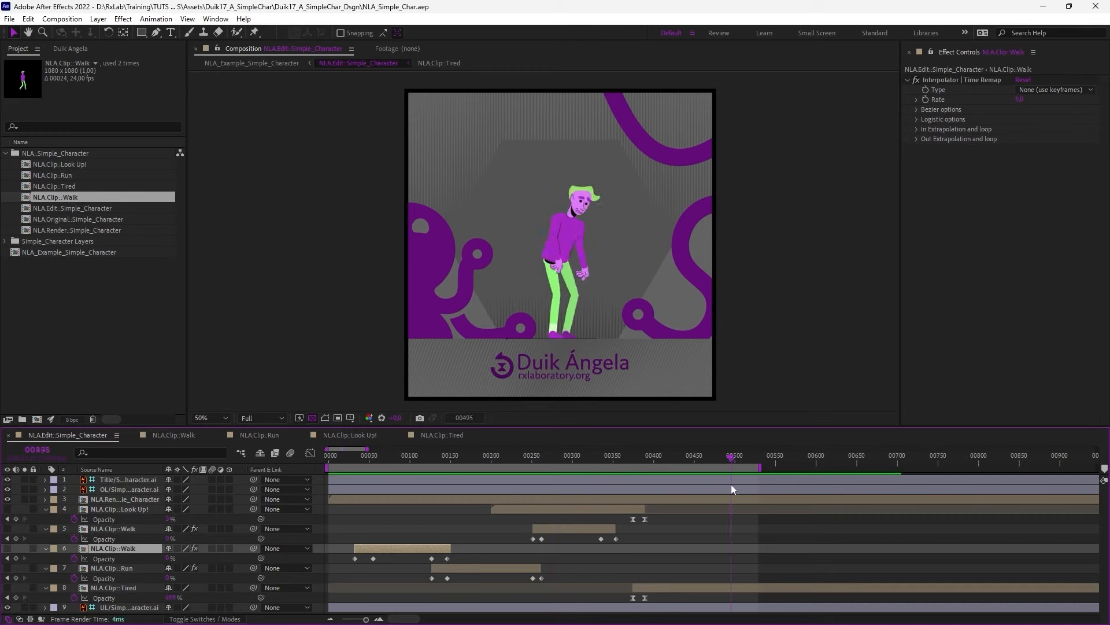
left_click(469, 543)
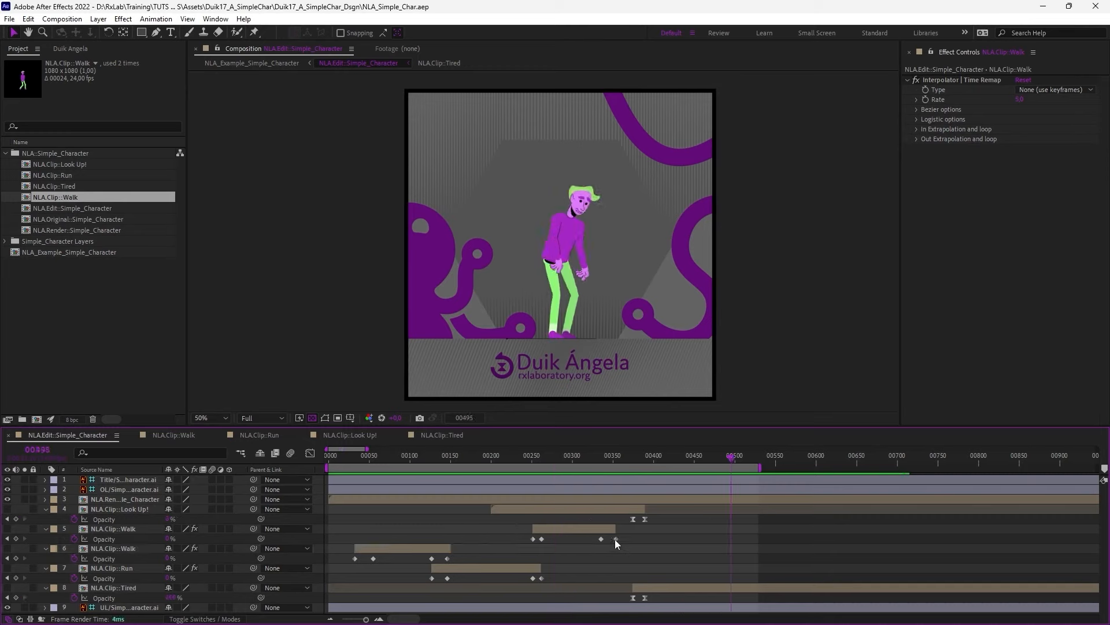
- Shift the NLA.Clip::Look Up! and NLA.Clip::Tired layers together about 15 frames later, check the timing and save the project
left_click(609, 510)
left_click(667, 587, "shift")
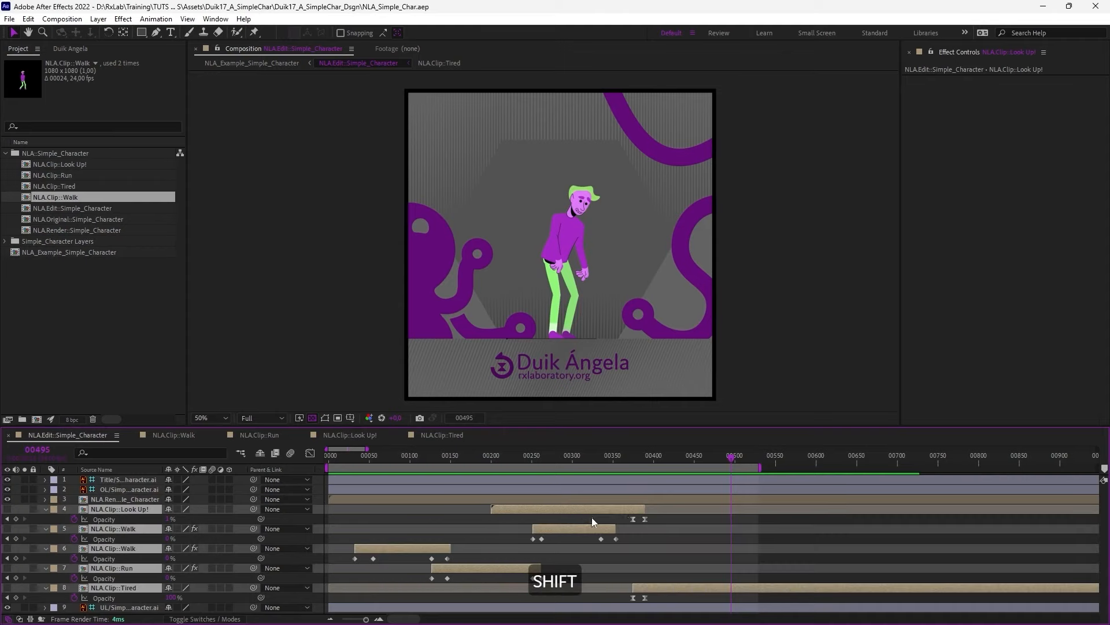
left_click(592, 517)
left_click(595, 509)
left_click(651, 589, "ctrl")
left_click_drag(573, 509, 586, 508)
left_click(523, 461)
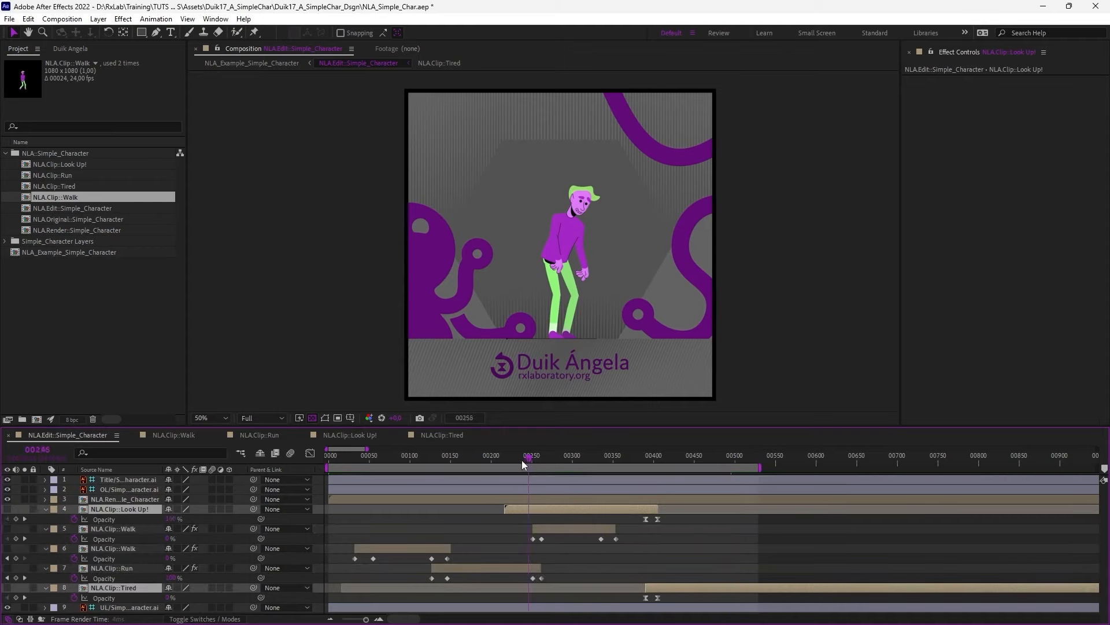
left_click_drag(523, 463, 488, 463)
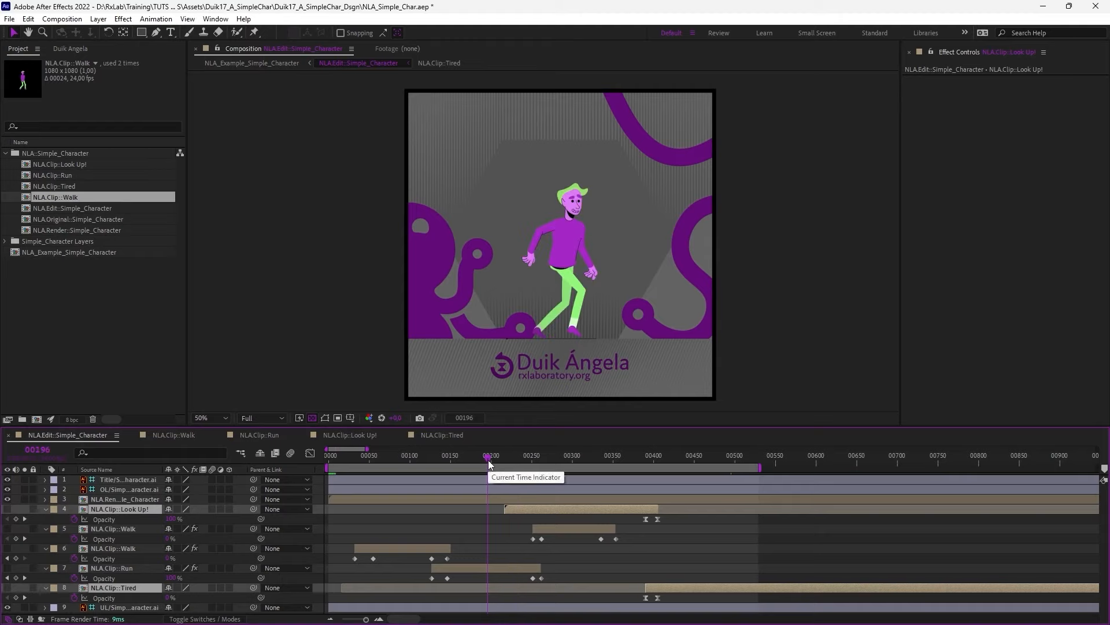
key("ctrl+s")
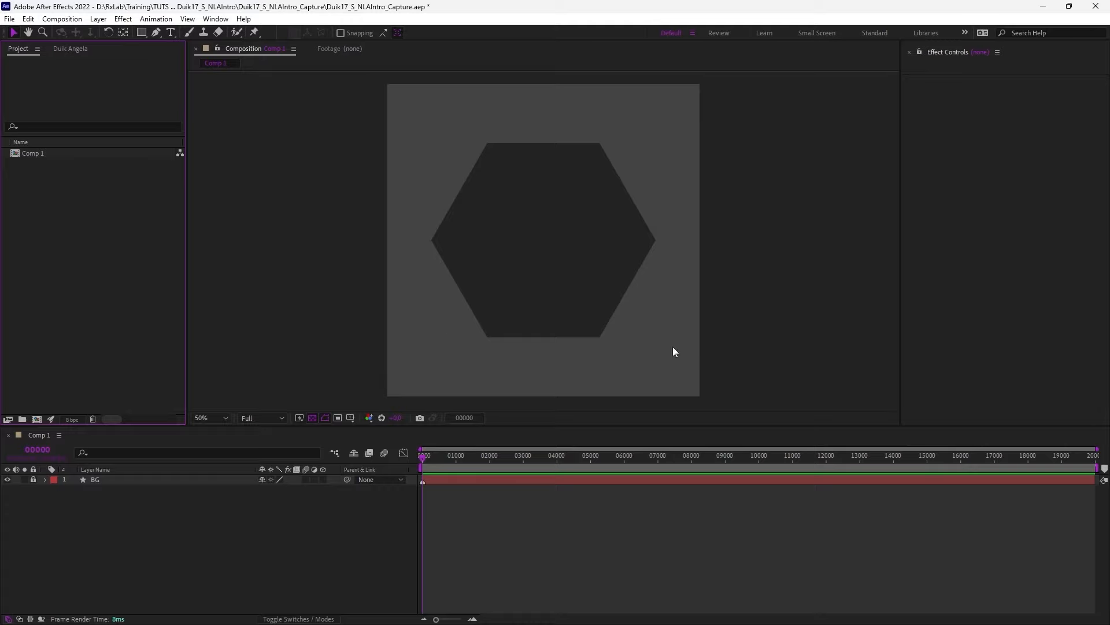
- Create a circle shape layer in Comp 1 with Duik's layer tools
left_click(75, 50)
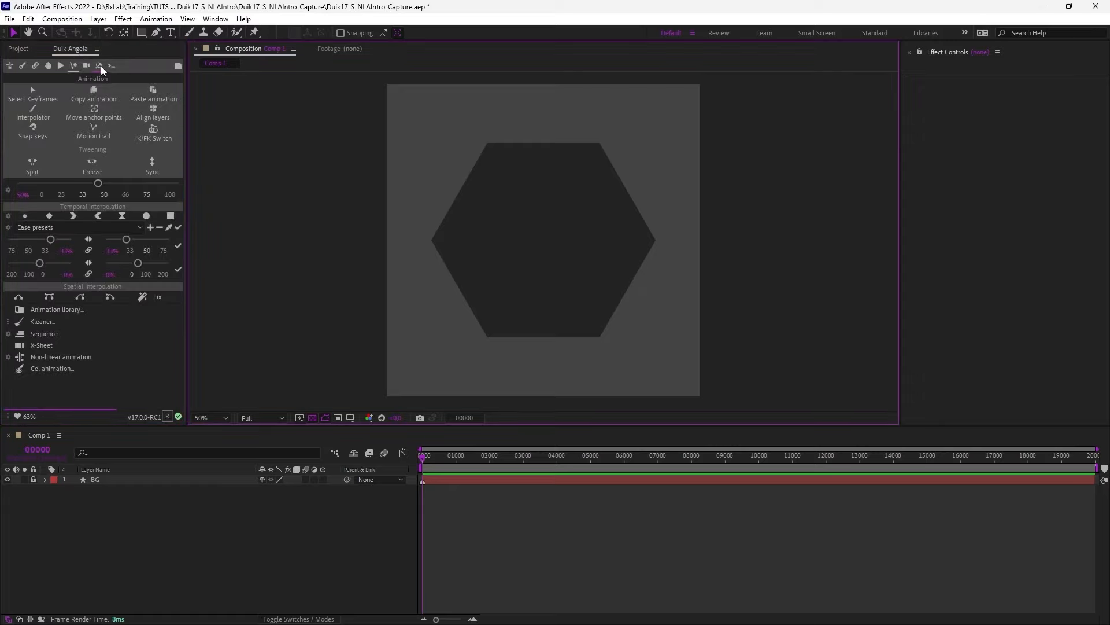
left_click(100, 65)
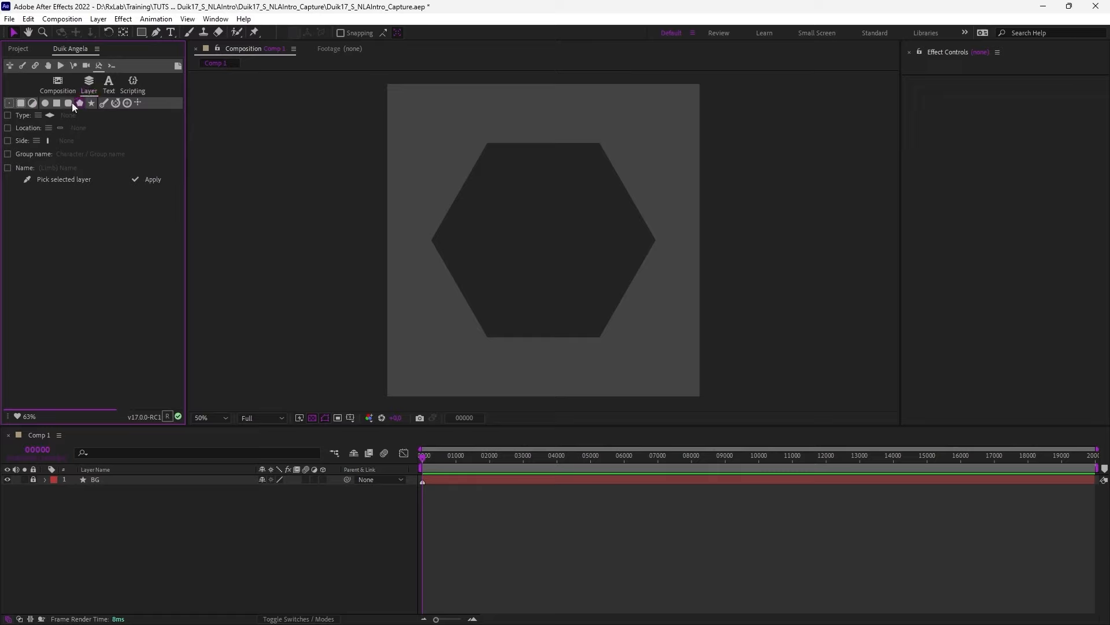
left_click(45, 103)
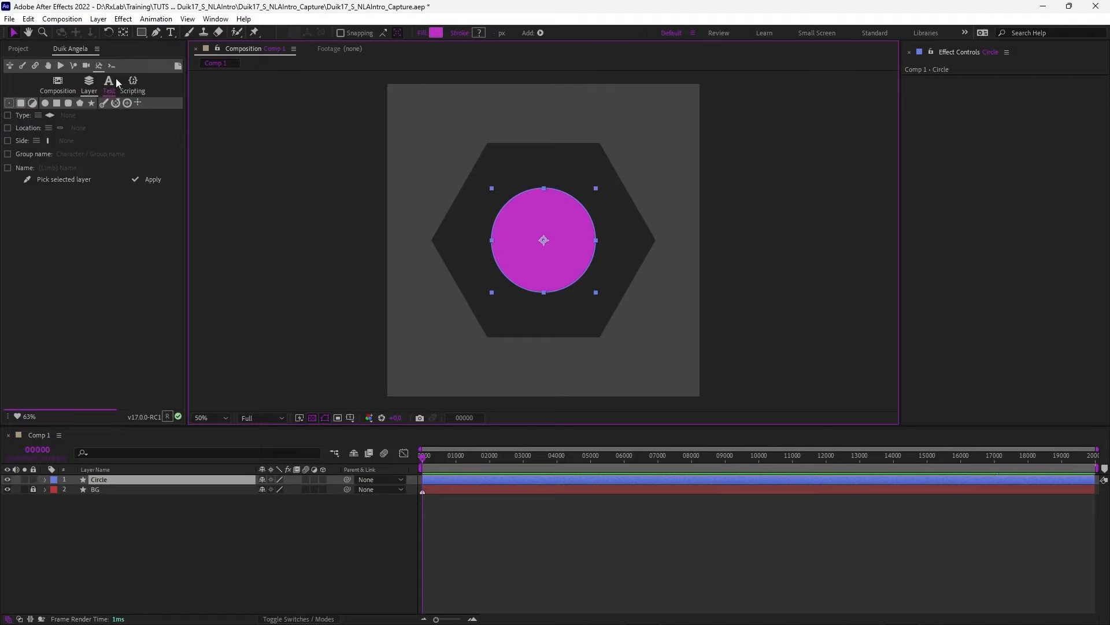
- Shrink the circle by reducing the Size of its Ellipse Path 1 to a bit more than half
left_click(45, 480)
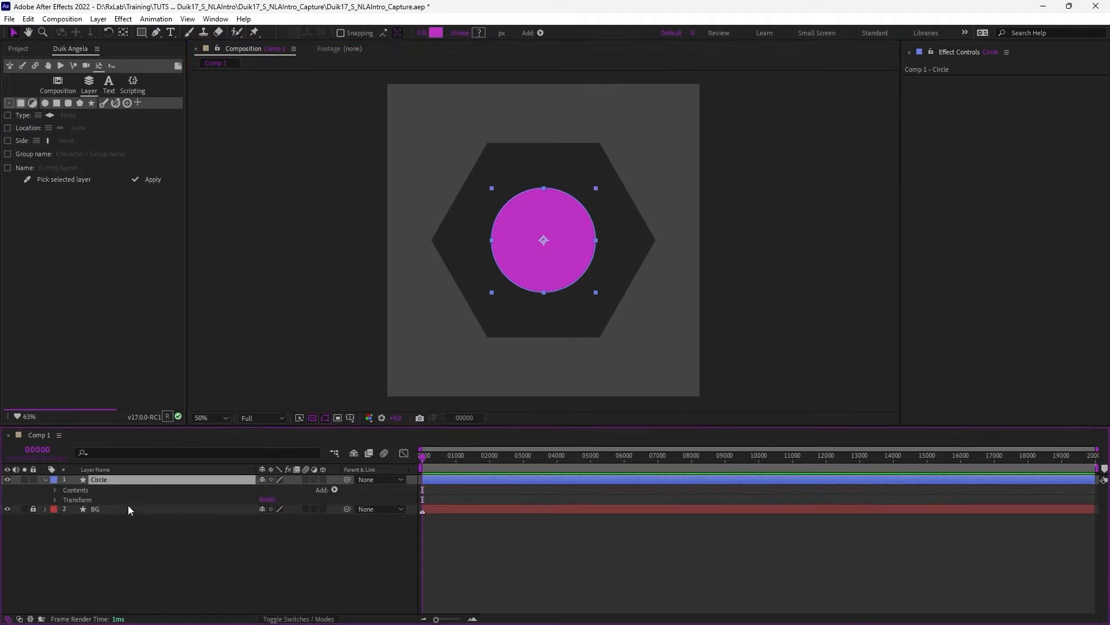
left_click(46, 480)
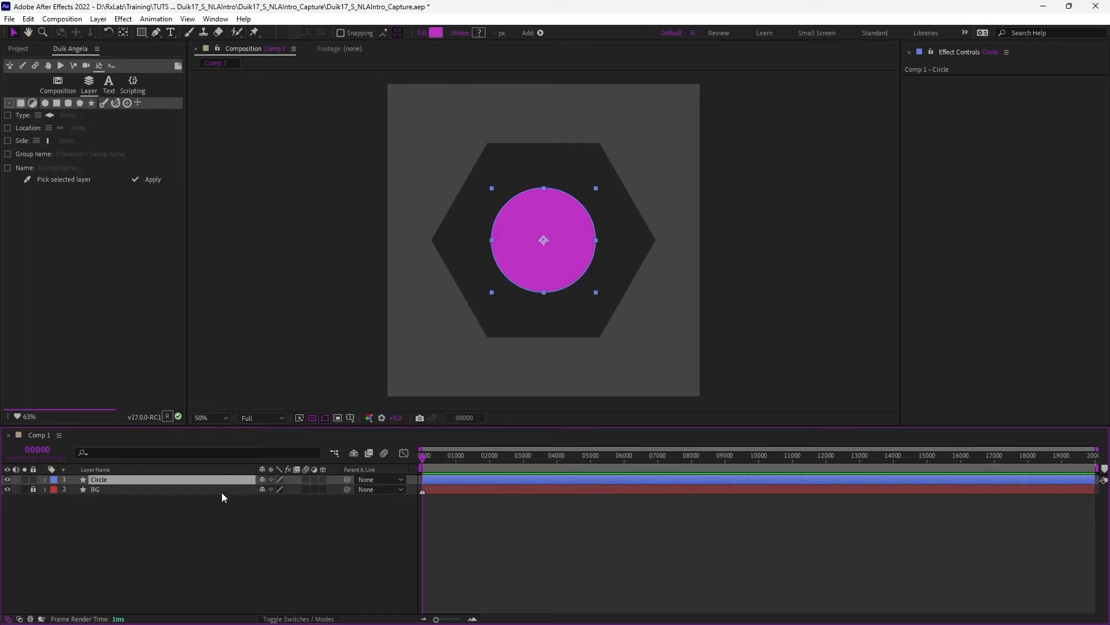
key("s")
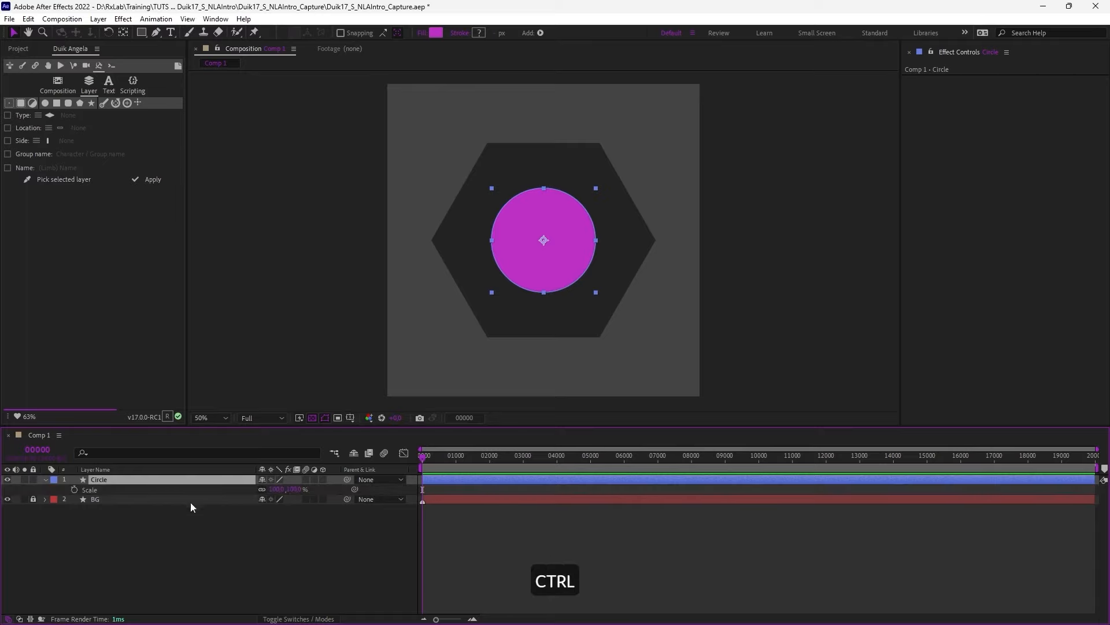
left_click(45, 480, "ctrl")
left_click(45, 480, "ctrl")
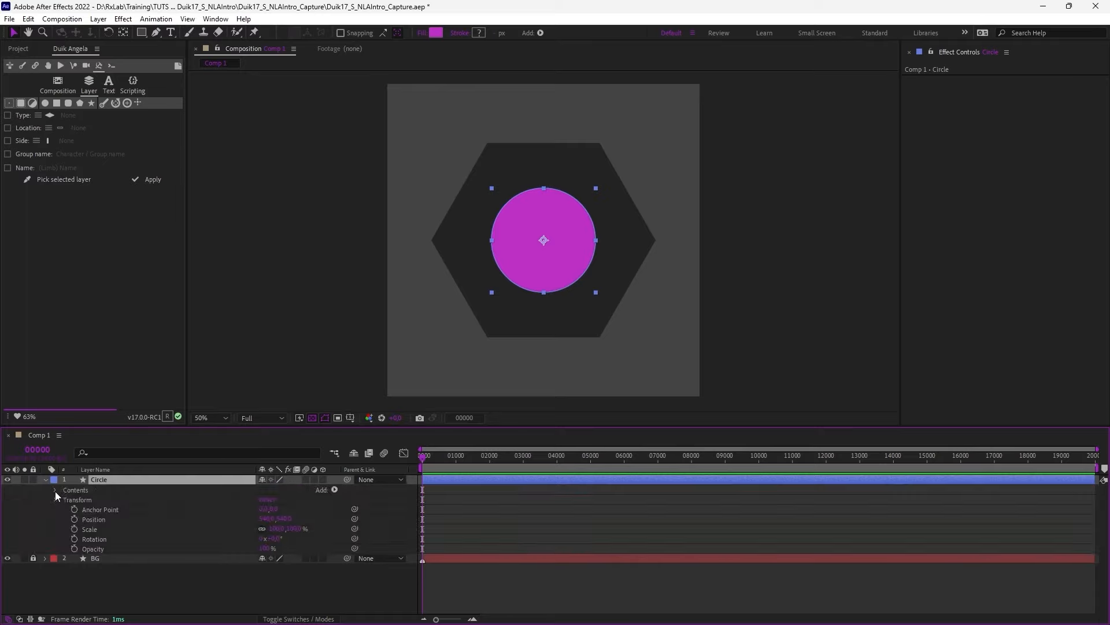
left_click(56, 499)
left_click(55, 490)
left_click(66, 500)
left_click(75, 509)
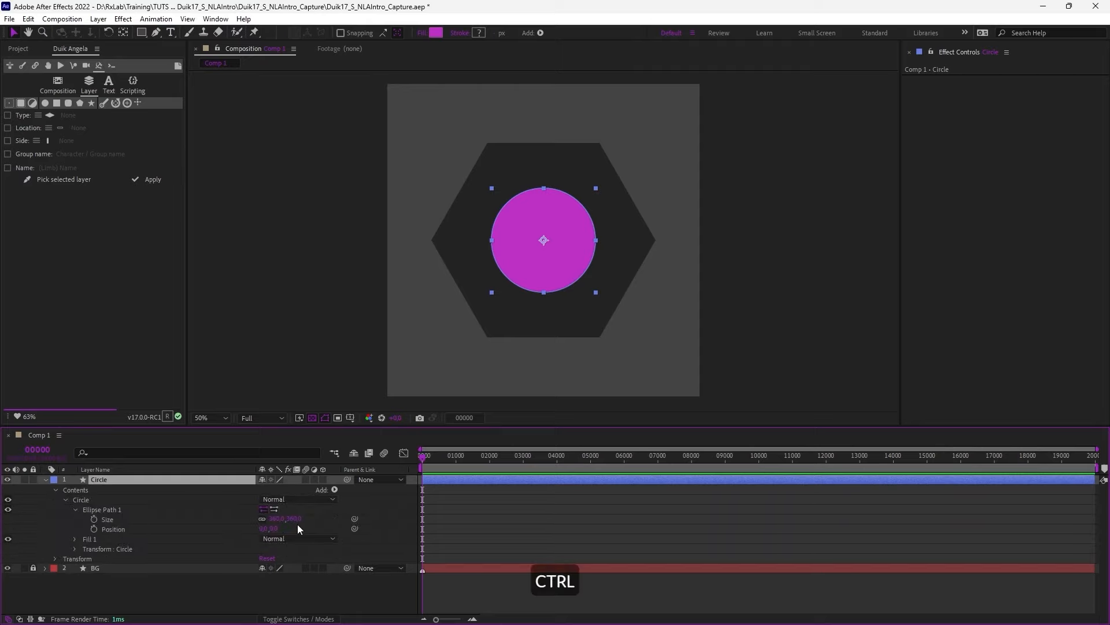
left_click_drag(289, 519, 238, 524)
left_click(352, 499, "ctrl")
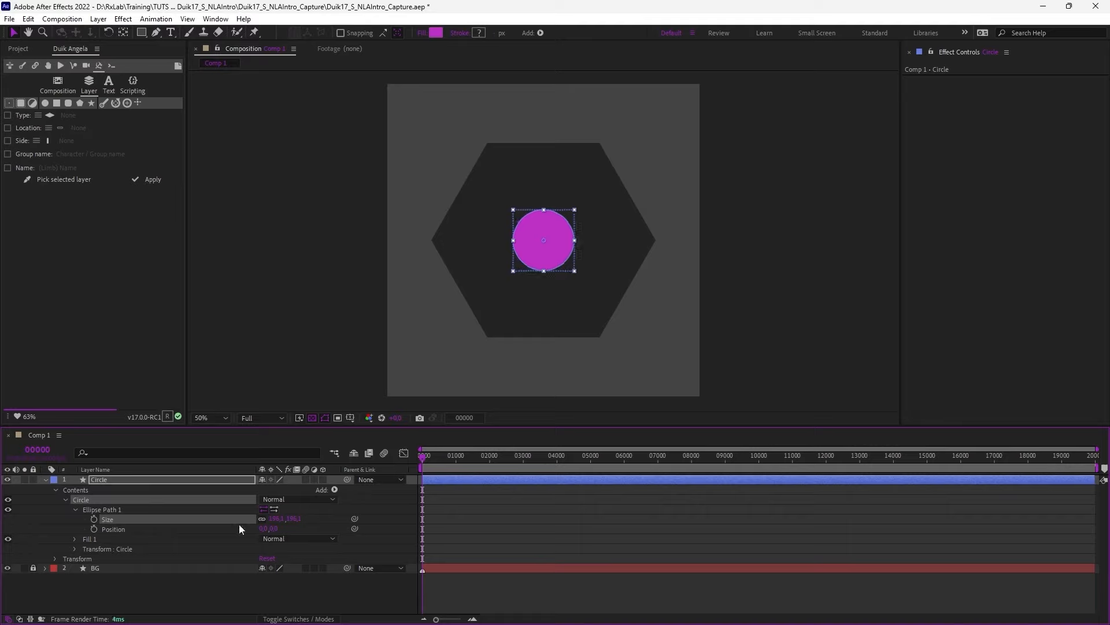
left_click(45, 480)
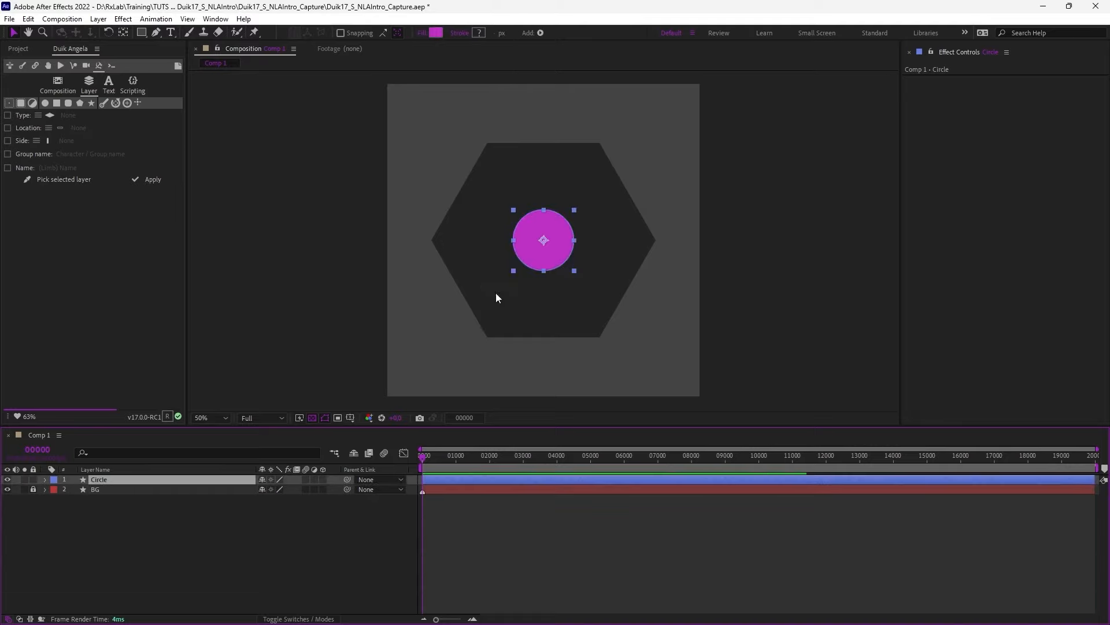
- Move the circle straight down onto the hexagon's bottom edge and place its anchor point at the circle's bottom centre
left_click_drag(544, 240, 545, 311)
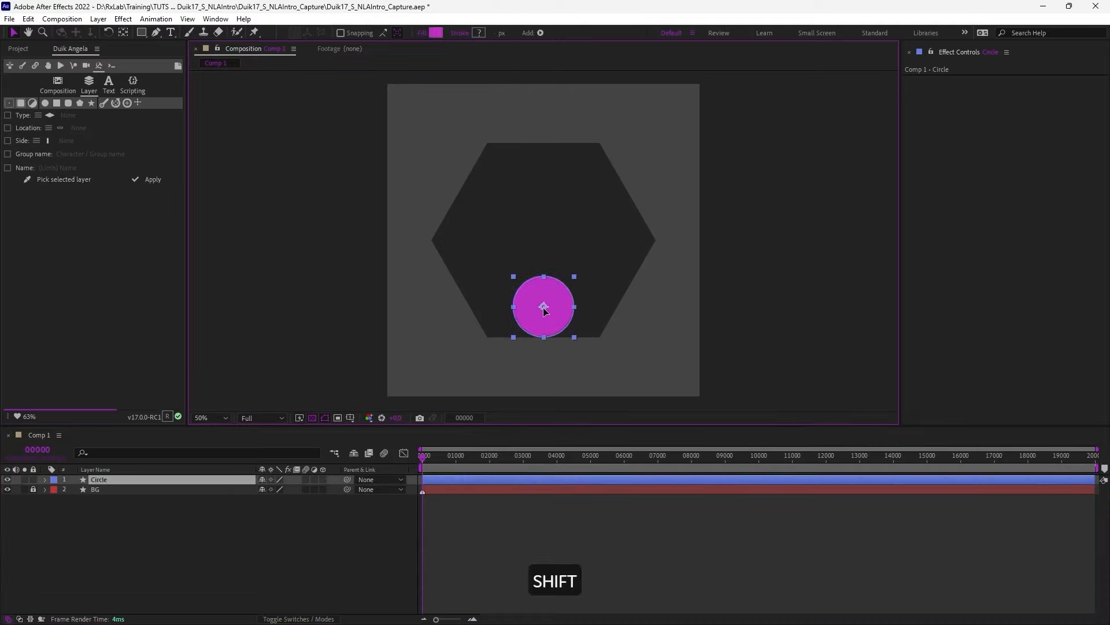
left_click(287, 552)
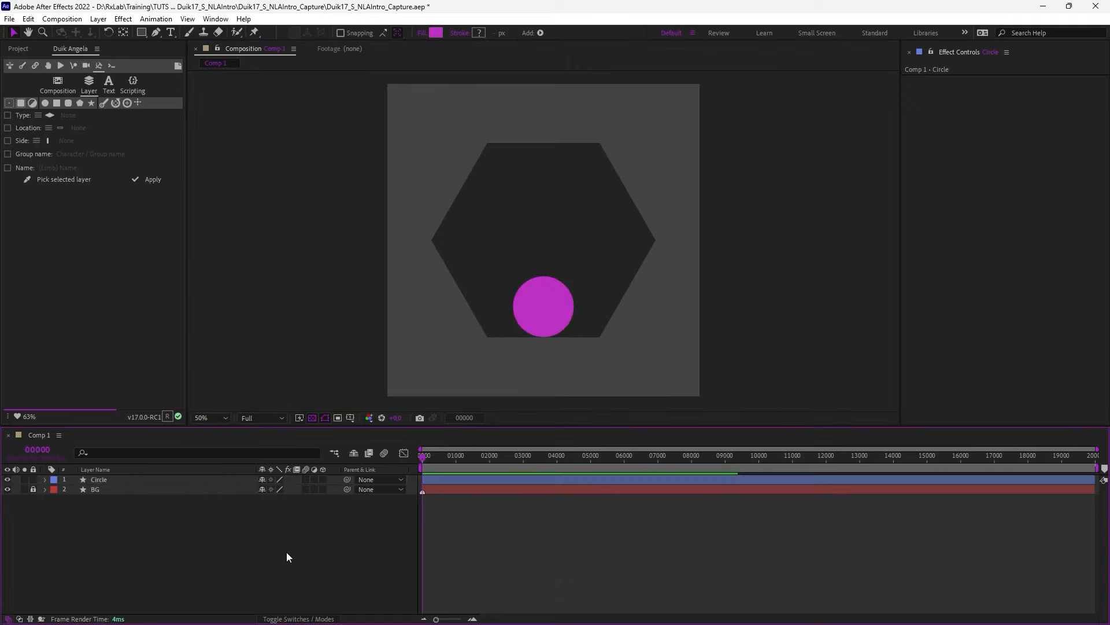
left_click(566, 298)
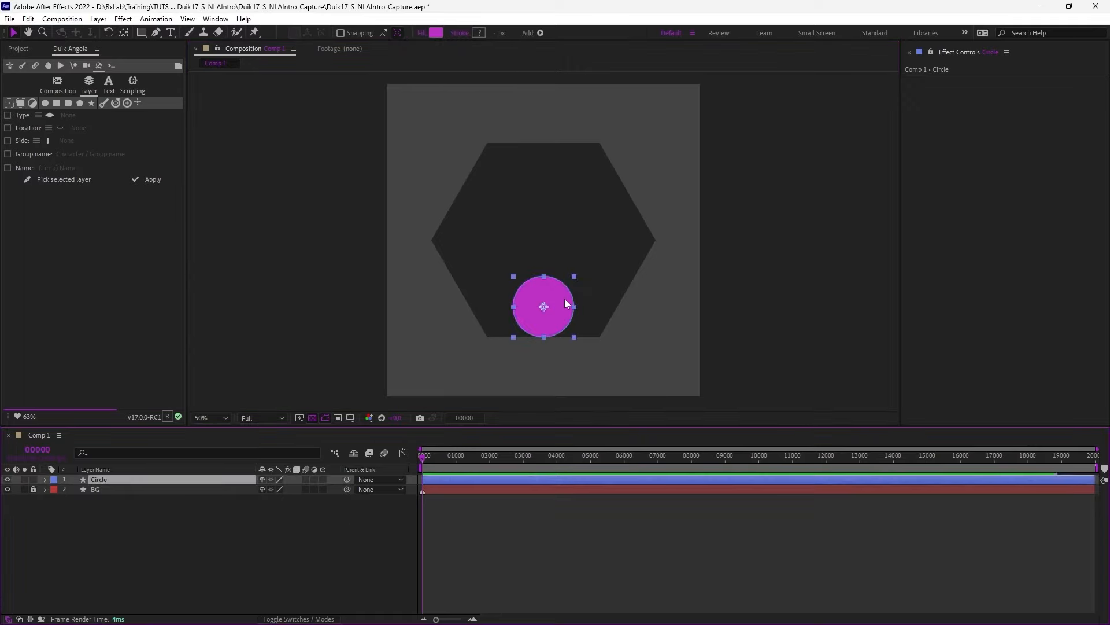
key("y")
left_click_drag(544, 307, 543, 337)
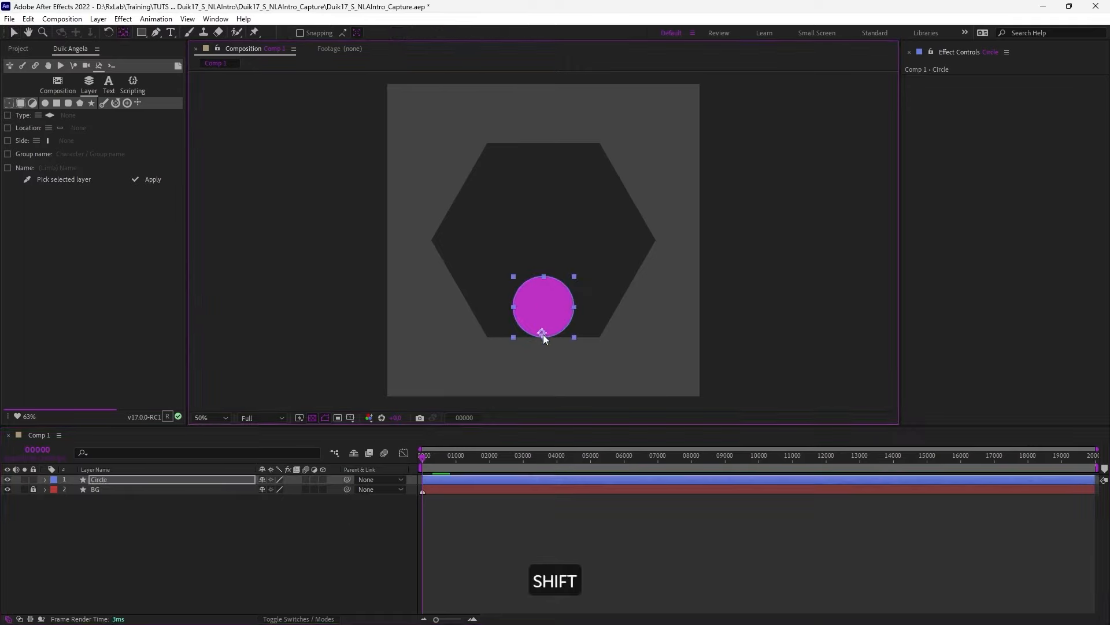
key("v")
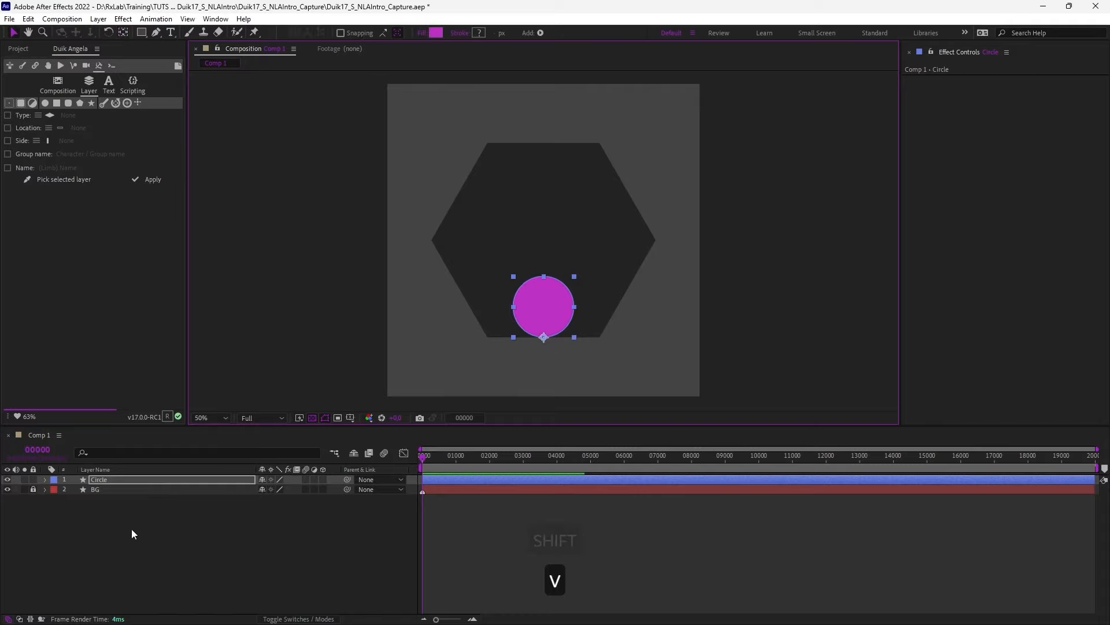
- Unlink the circle's Scale proportions, test a squash of its height, undo the scaling and reselect the circle
key("s")
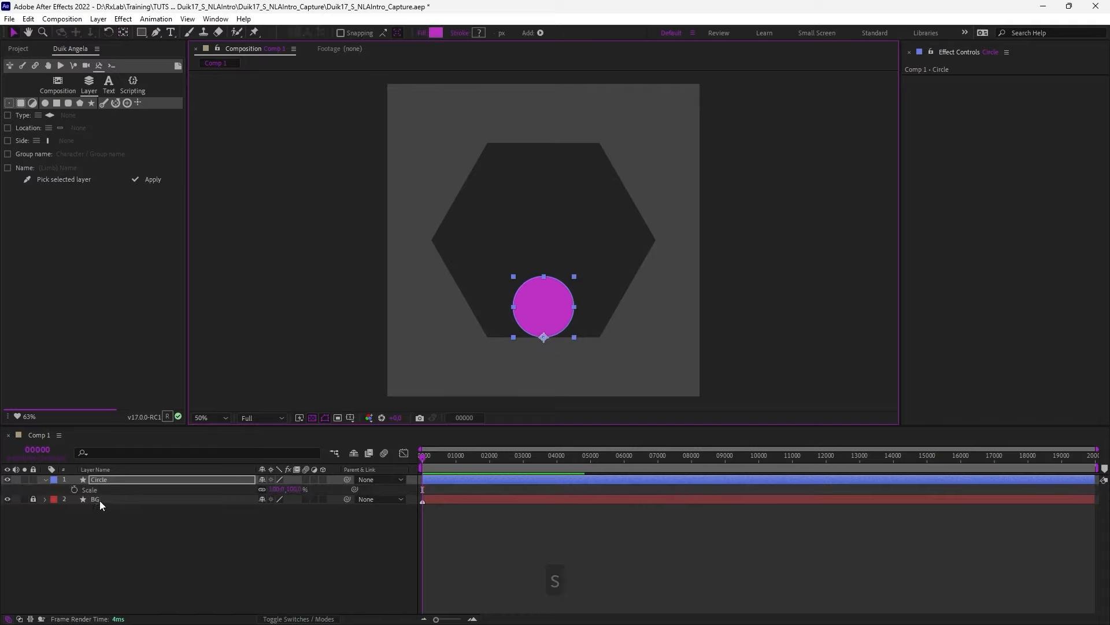
left_click(262, 489)
mouse_move(290, 489)
left_mouse_down()
mouse_move(300, 496)
mouse_move(279, 501)
left_mouse_up()
key("ctrl+z")
key("v")
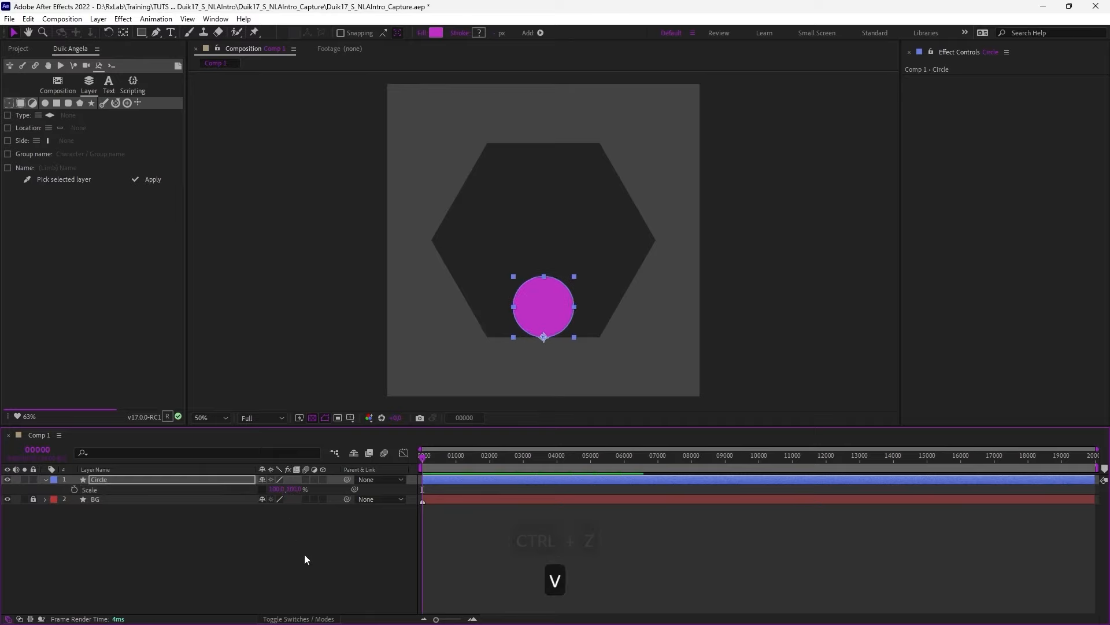
left_click(304, 555)
left_click(554, 314)
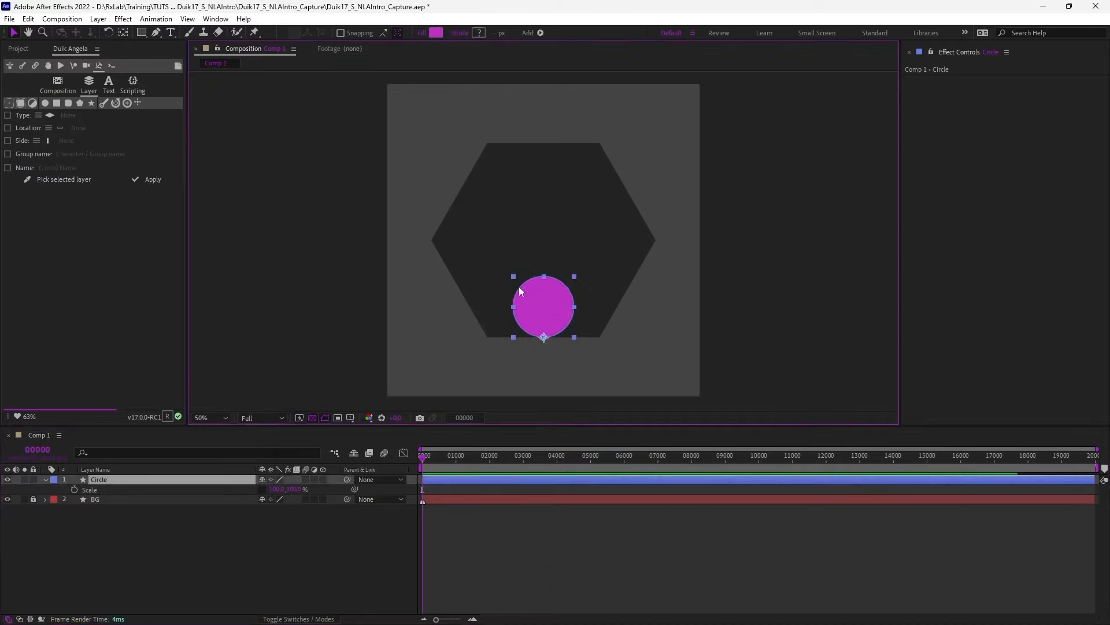
- Collapse the Circle layer's properties and rename the composition as Sphere
left_click(310, 575)
left_click(97, 479)
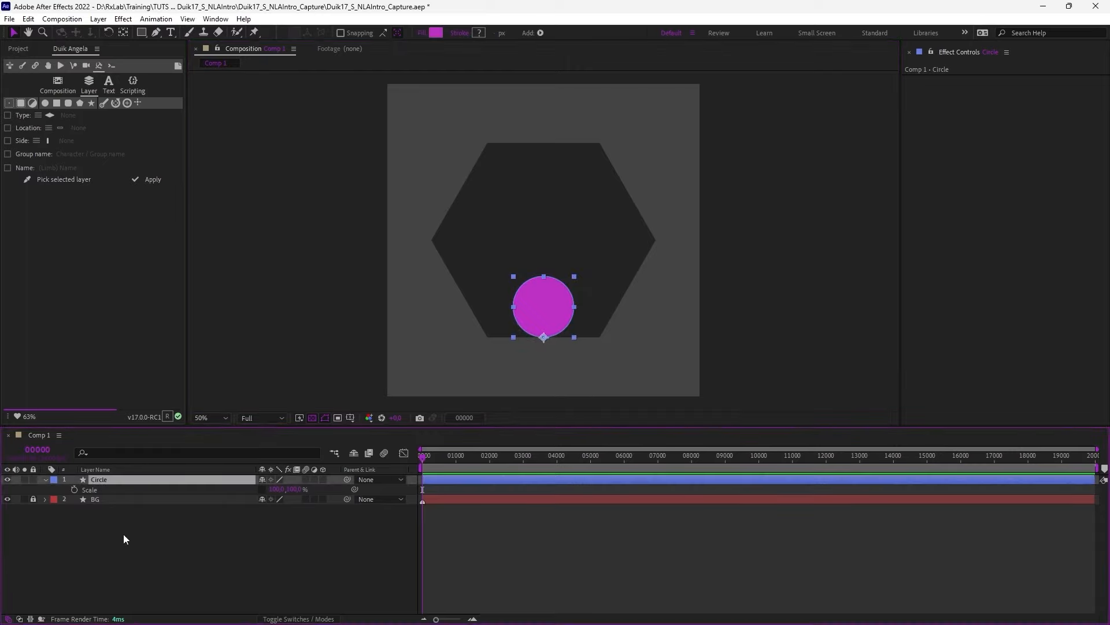
left_click(45, 479)
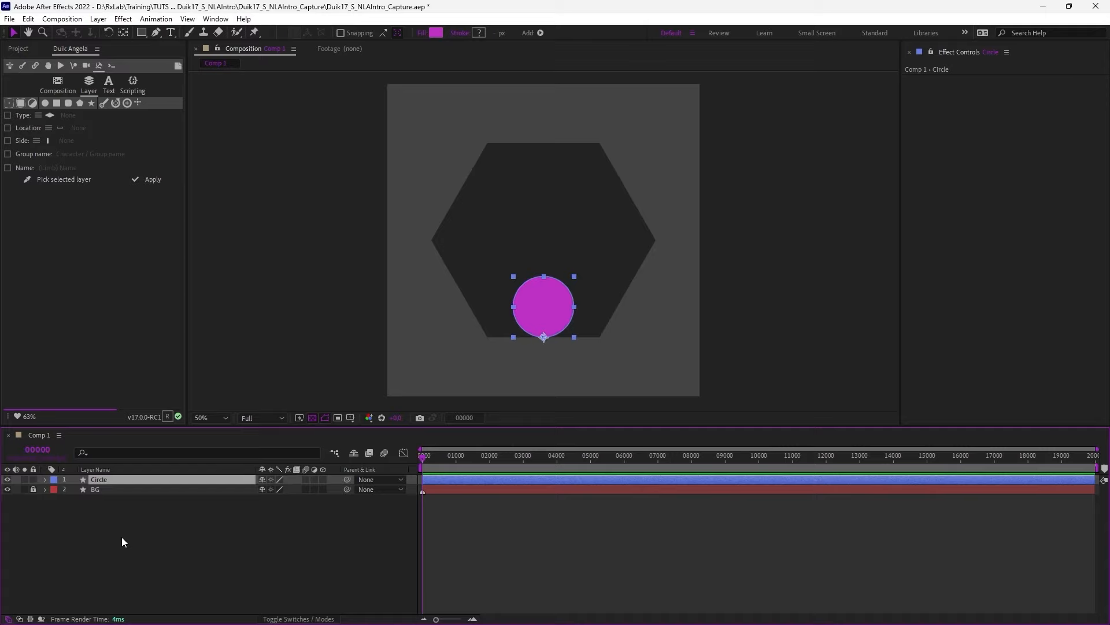
left_click(123, 537)
left_click(99, 480)
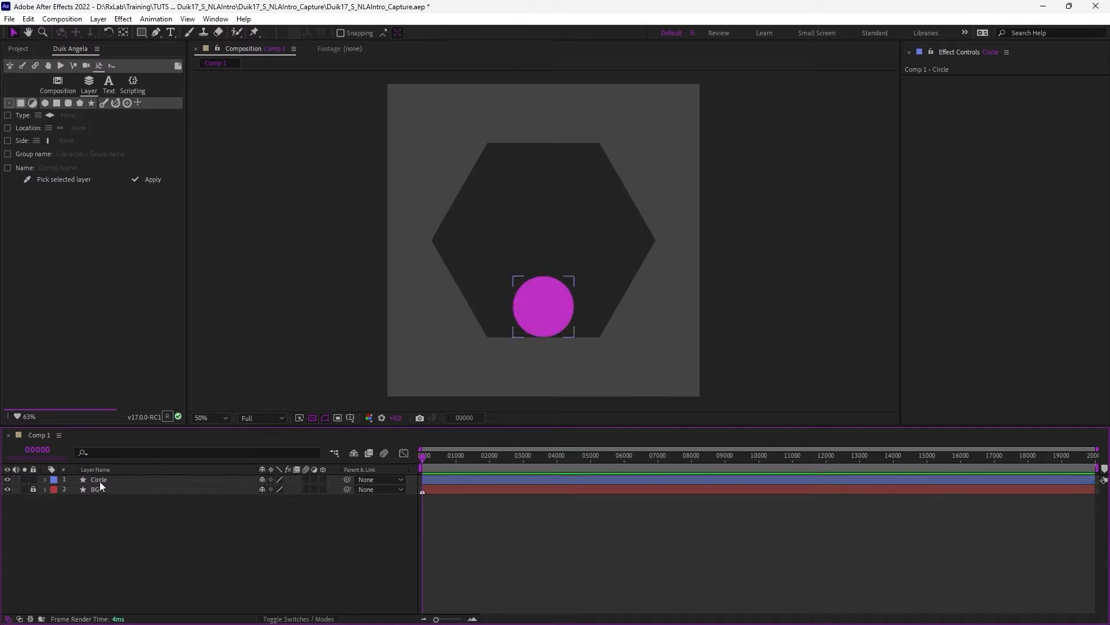
key("ctrl+k")
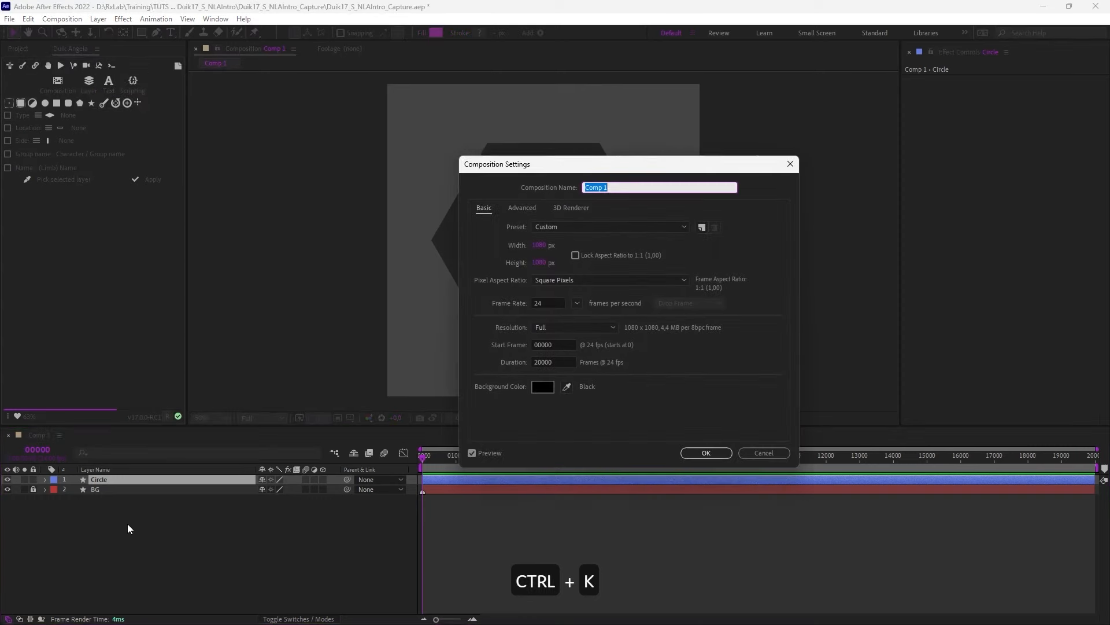
type("Sphere")
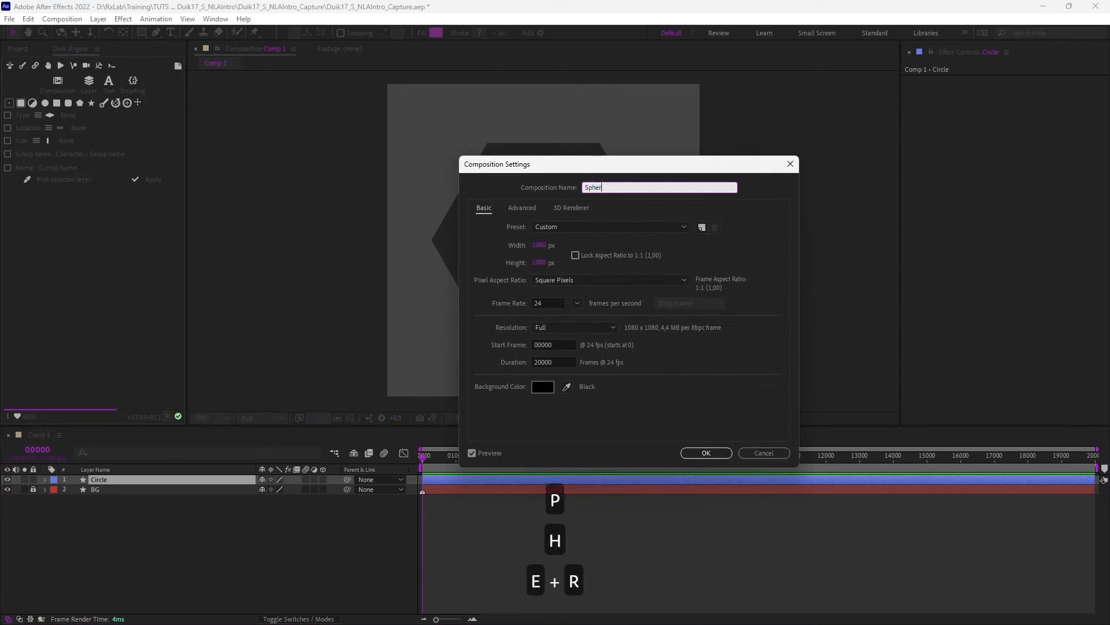
left_click(706, 452)
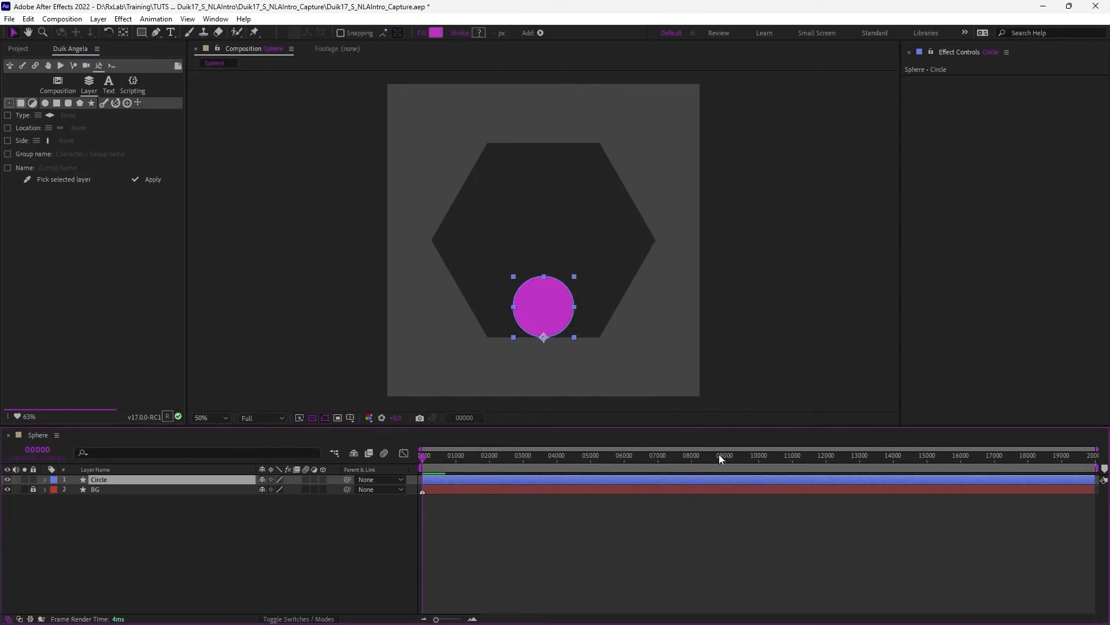
- Set up Duik's Non-linear animation for the Sphere composition with its Circle layer selected
left_click(74, 66)
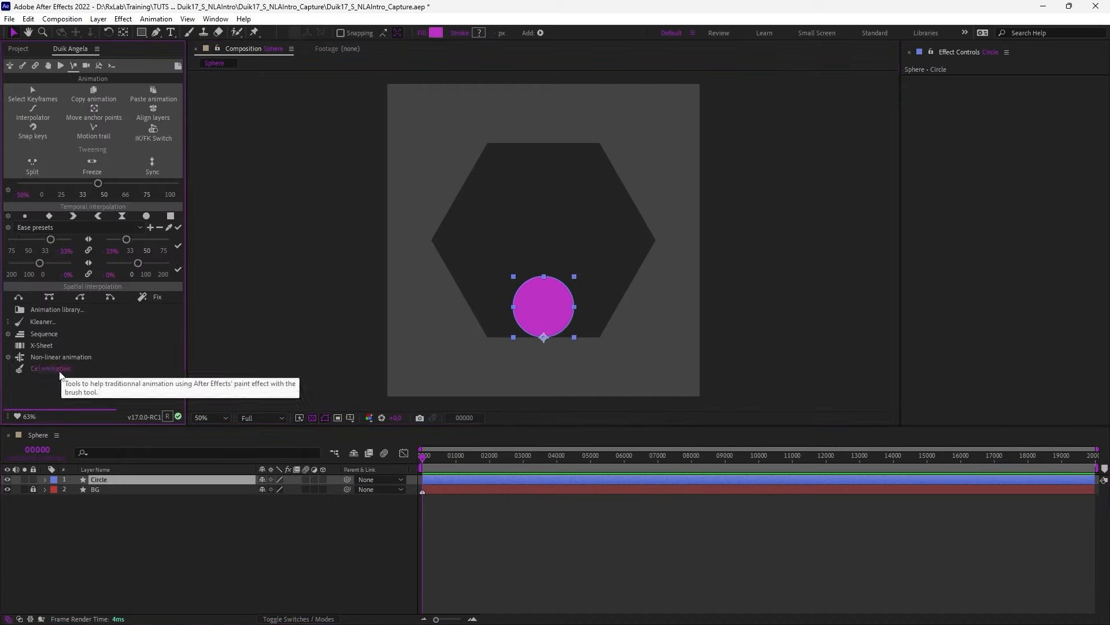
left_click(101, 480)
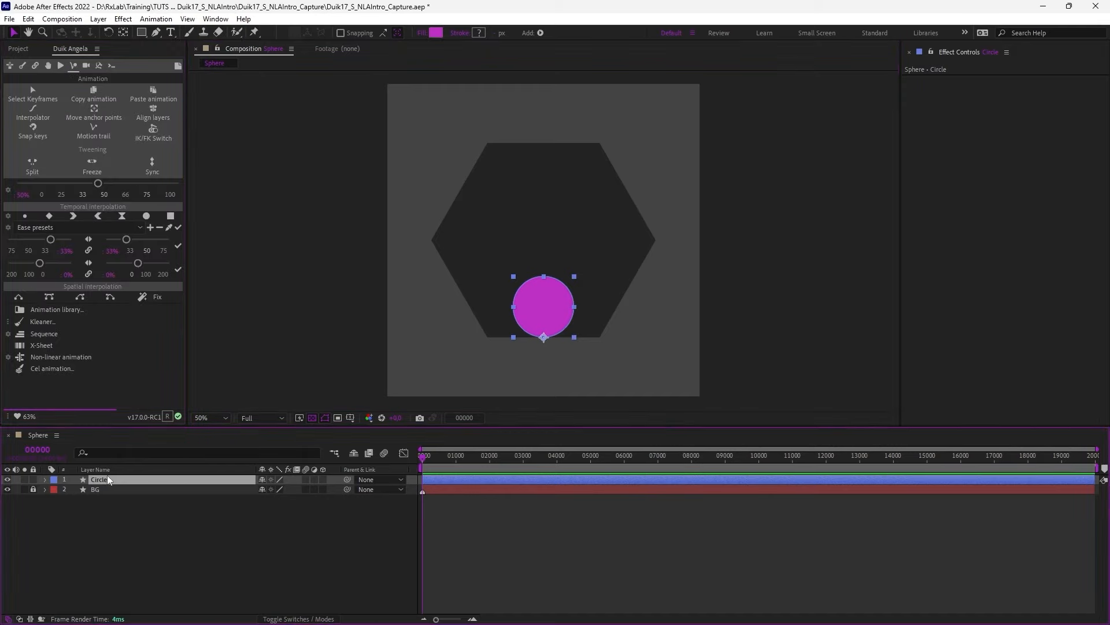
left_click(65, 356)
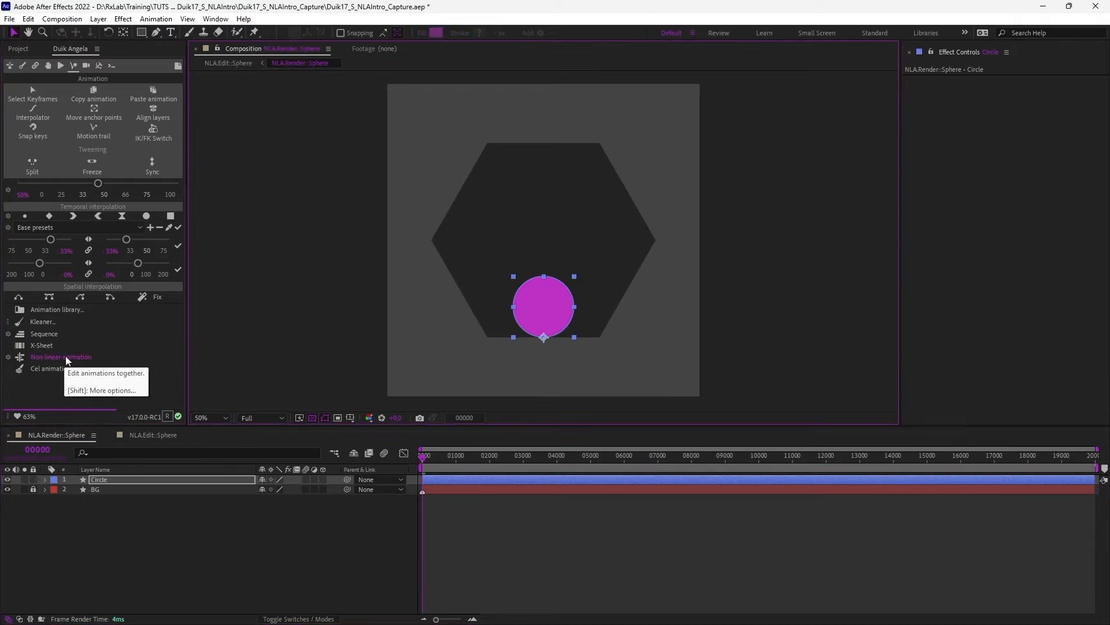
- Expand the NLA::Sphere folder in the project and open its NLA.Render::Sphere composition
left_click(19, 50)
left_click(14, 154)
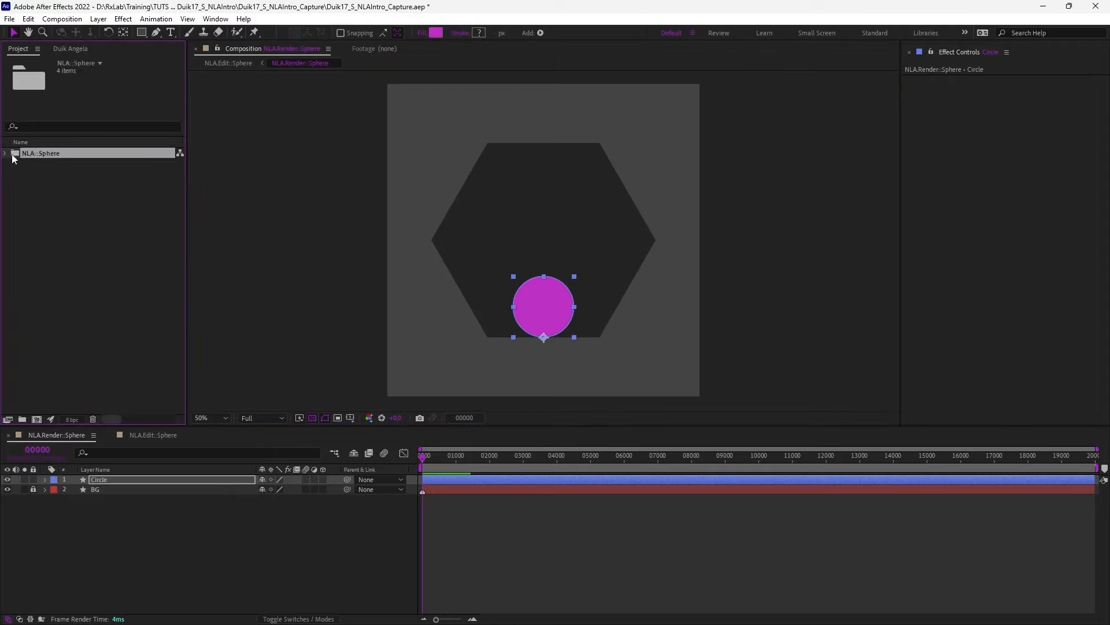
left_click(6, 153)
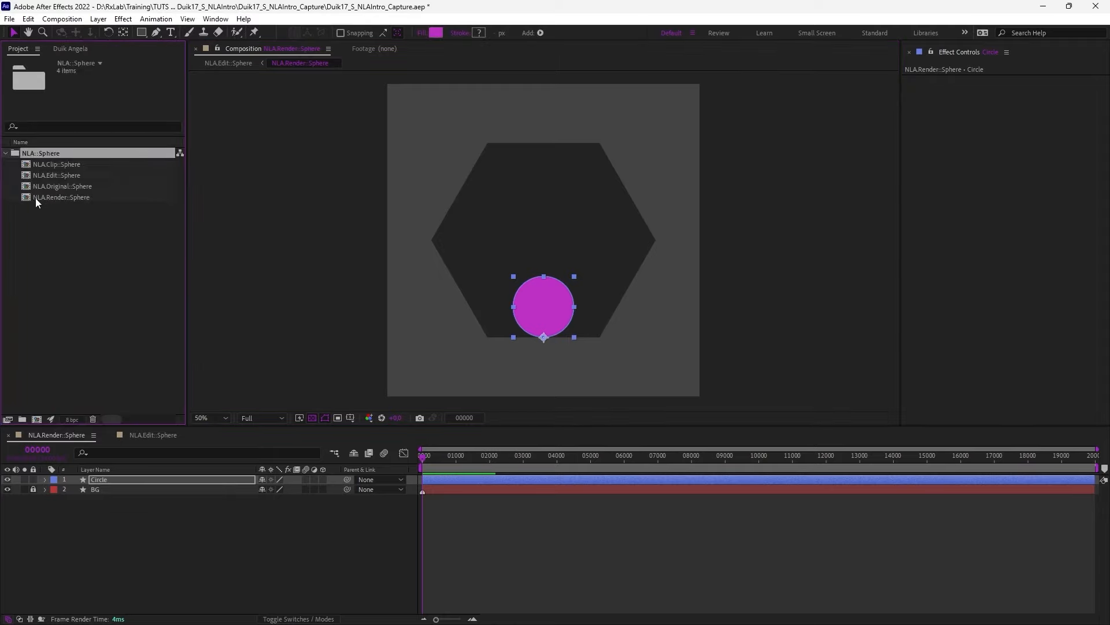
double_click(35, 197)
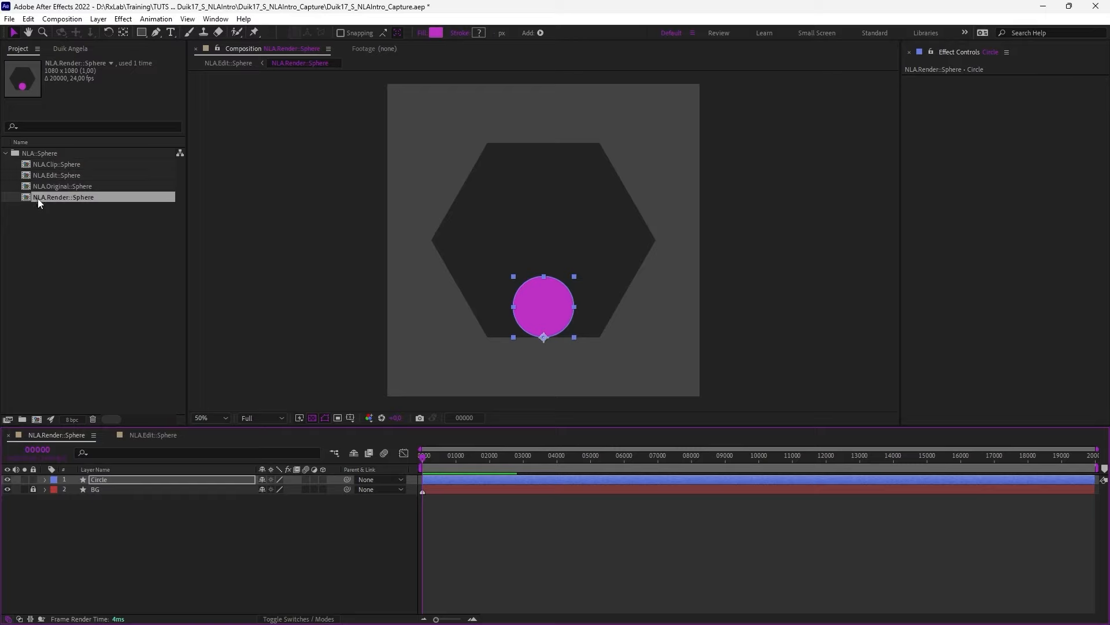
- Reveal the non-linear animation expressions on the render composition's Circle layer, and collapse and deselect the layer
left_click(171, 480)
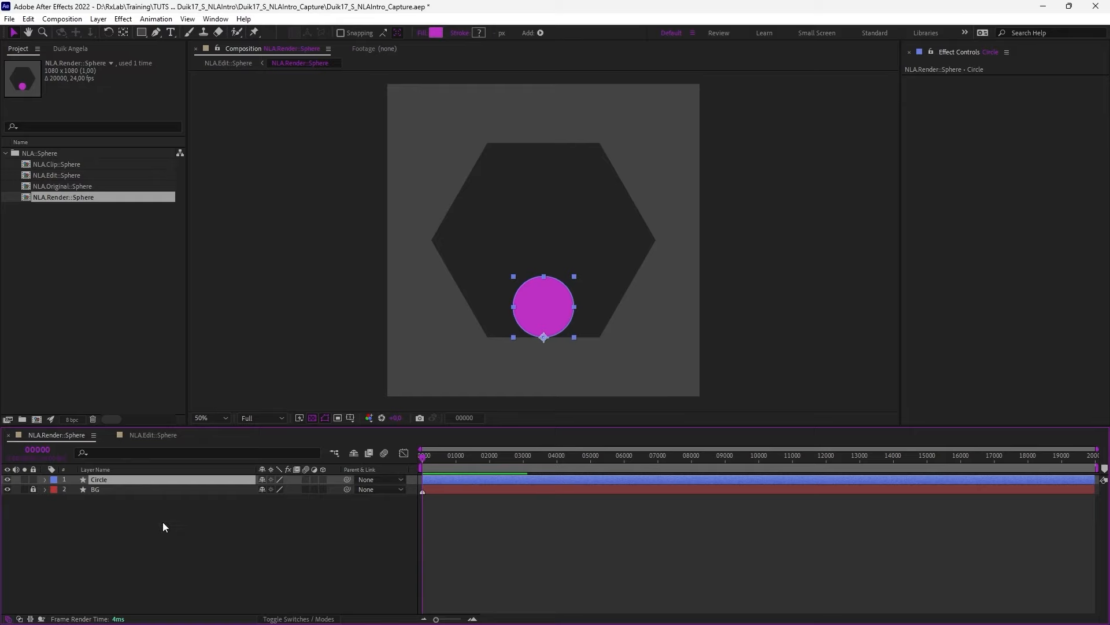
key("e")
key("e")
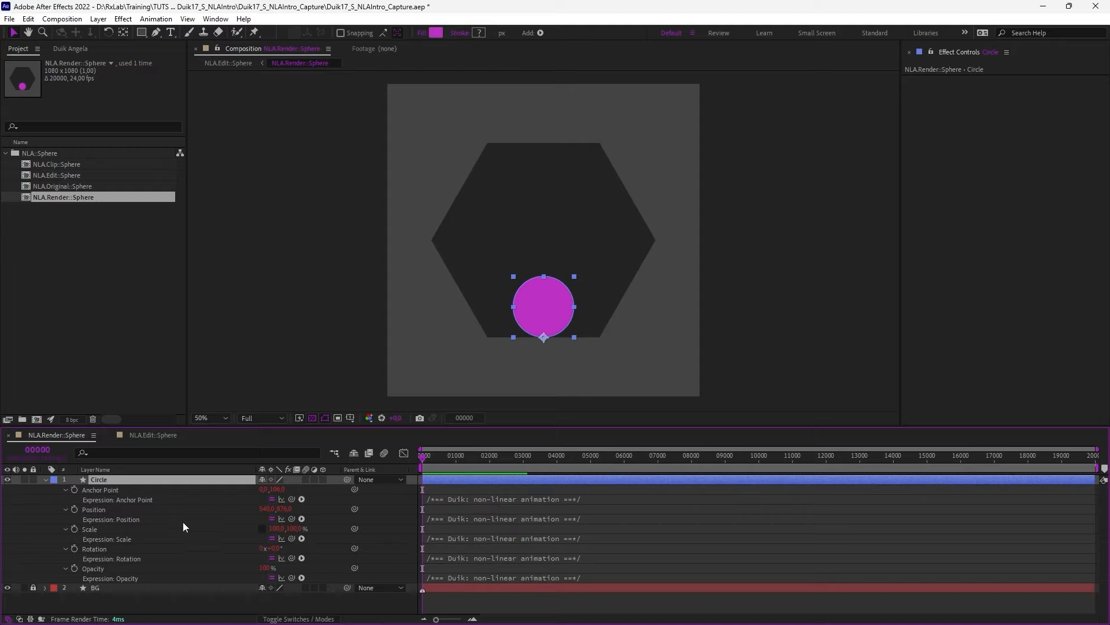
key("e")
left_click(107, 514)
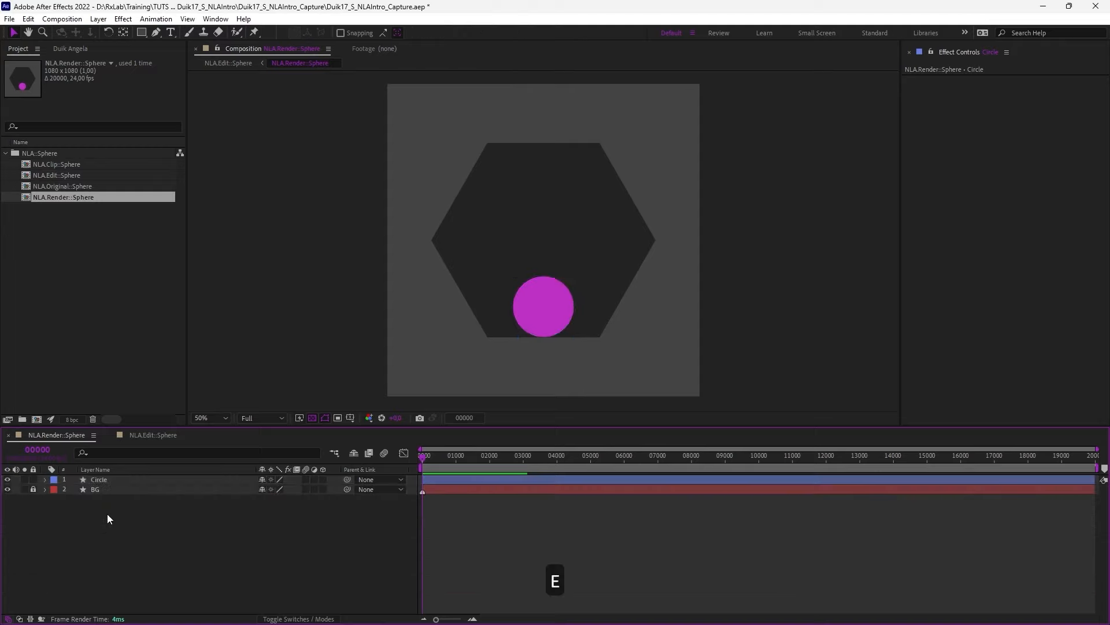
- Look into the NLA.Original::Sphere composition, close it and examine the render and clip layers in NLA.Edit::Sphere
double_click(58, 186)
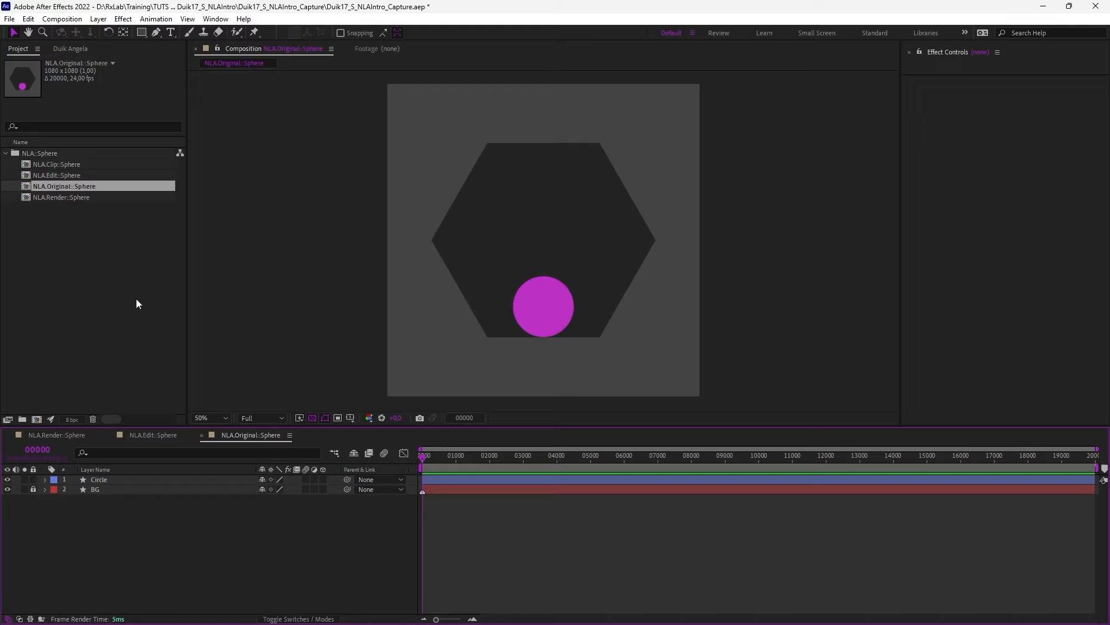
left_click(201, 435)
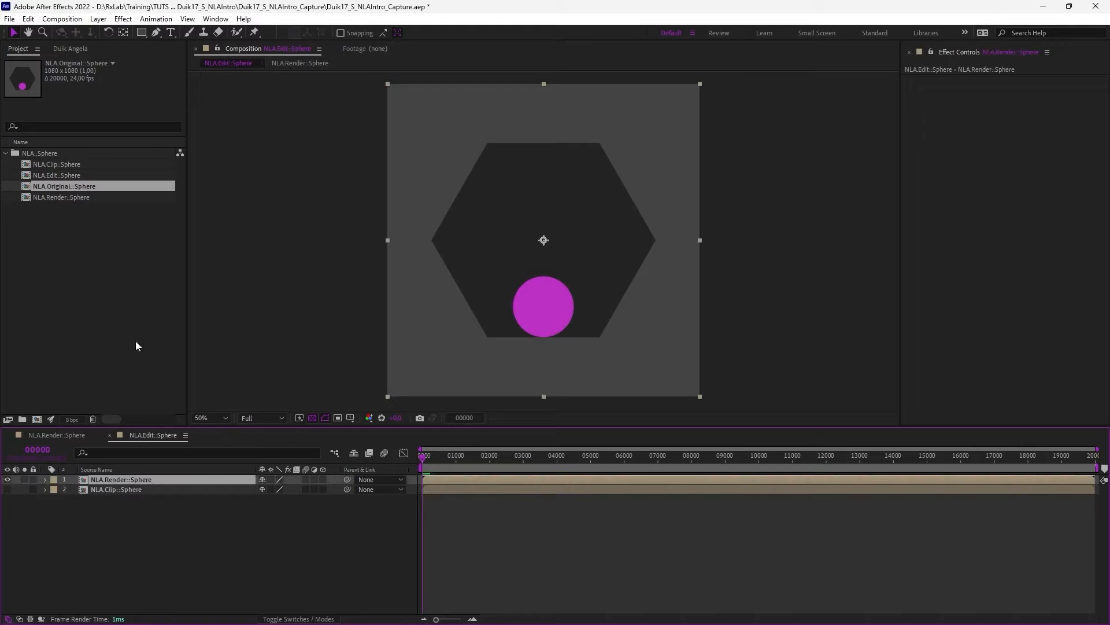
left_click(47, 175)
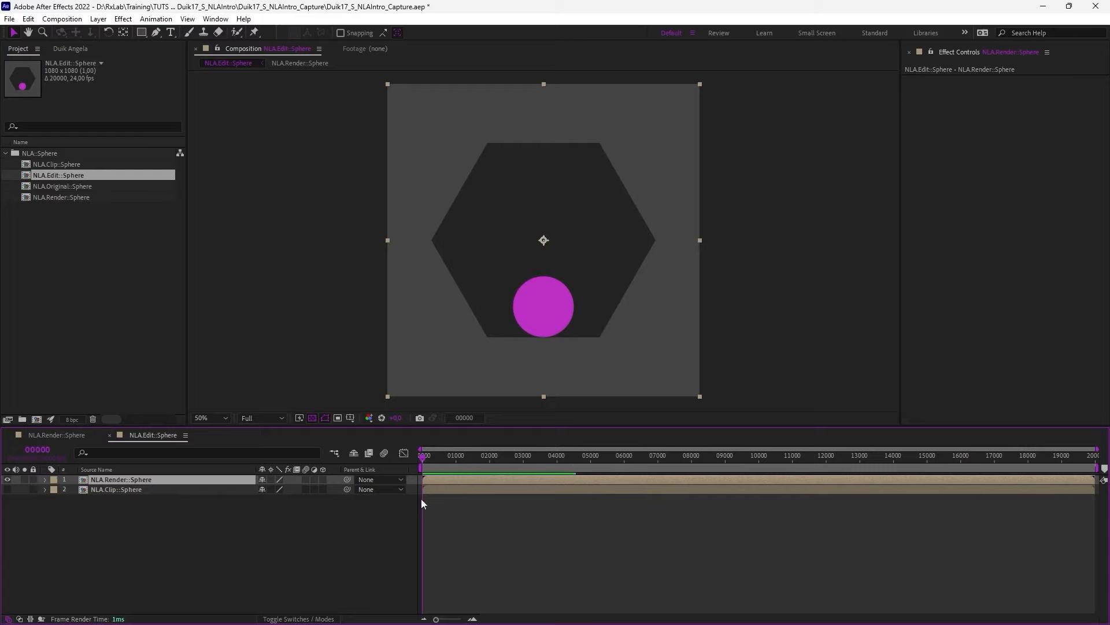
left_click(389, 534)
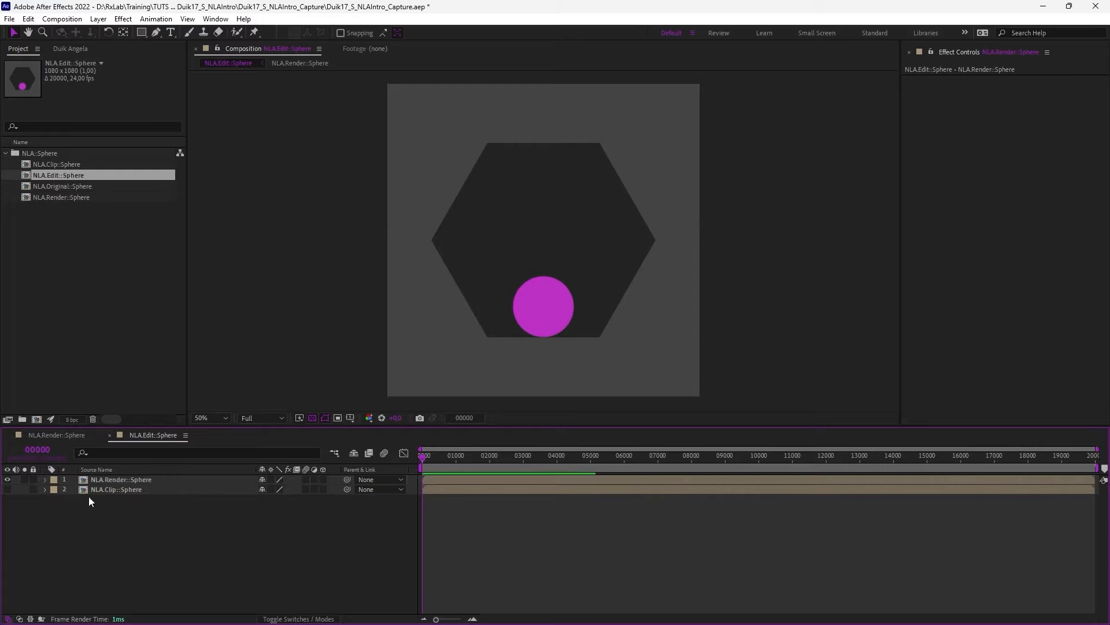
left_click(113, 481)
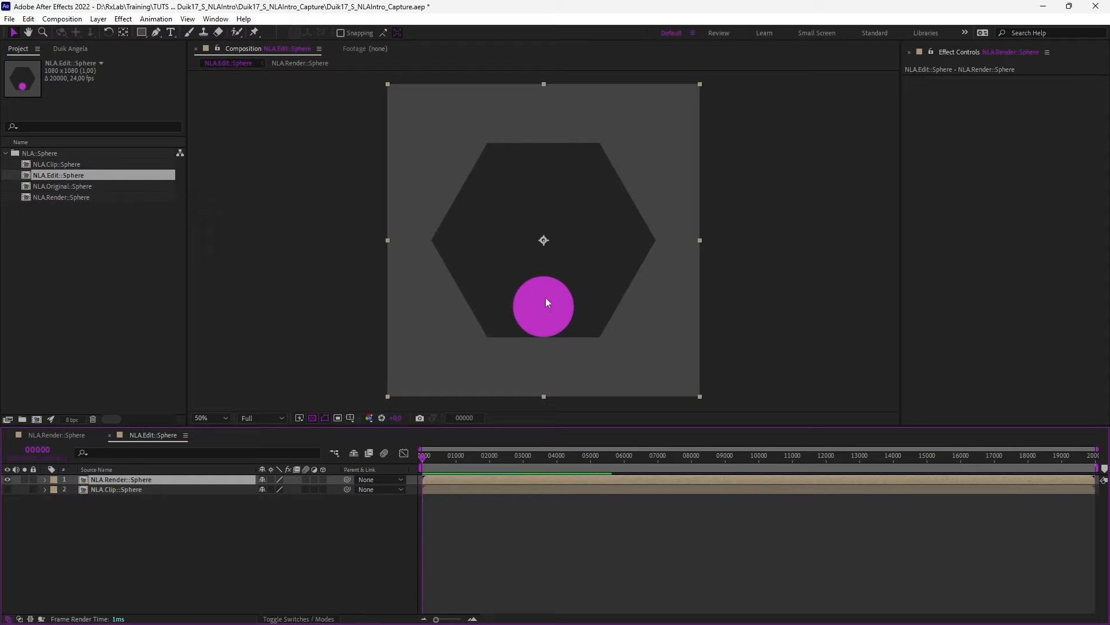
left_click(105, 492)
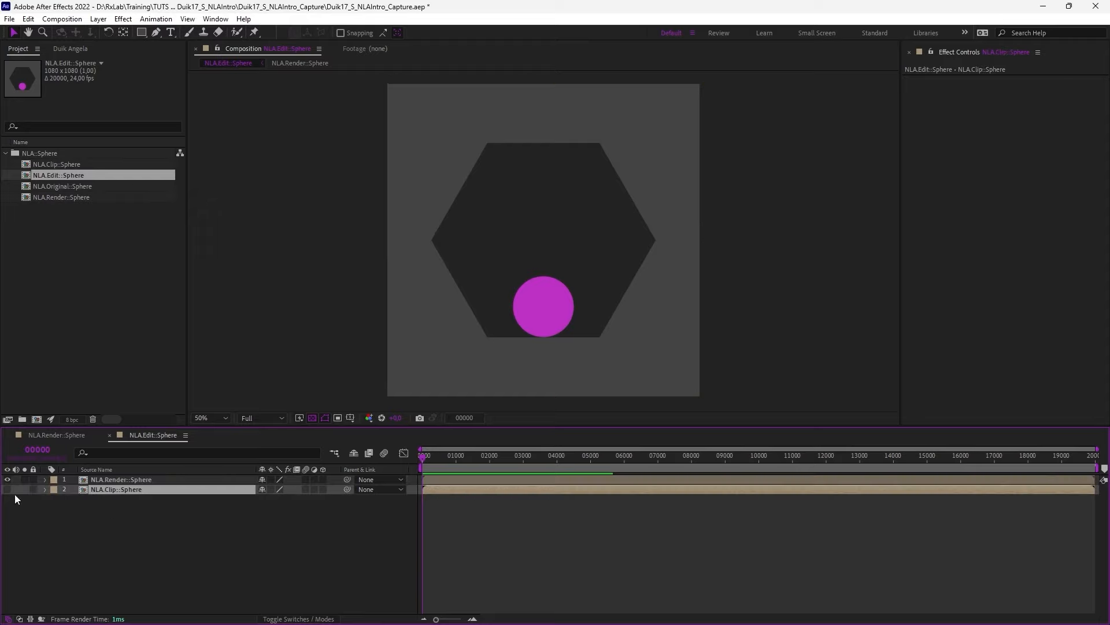
left_click(175, 504)
- Open the NLA.Clip::Sphere composition and rename it as NLA.Clip::Jump
double_click(67, 165)
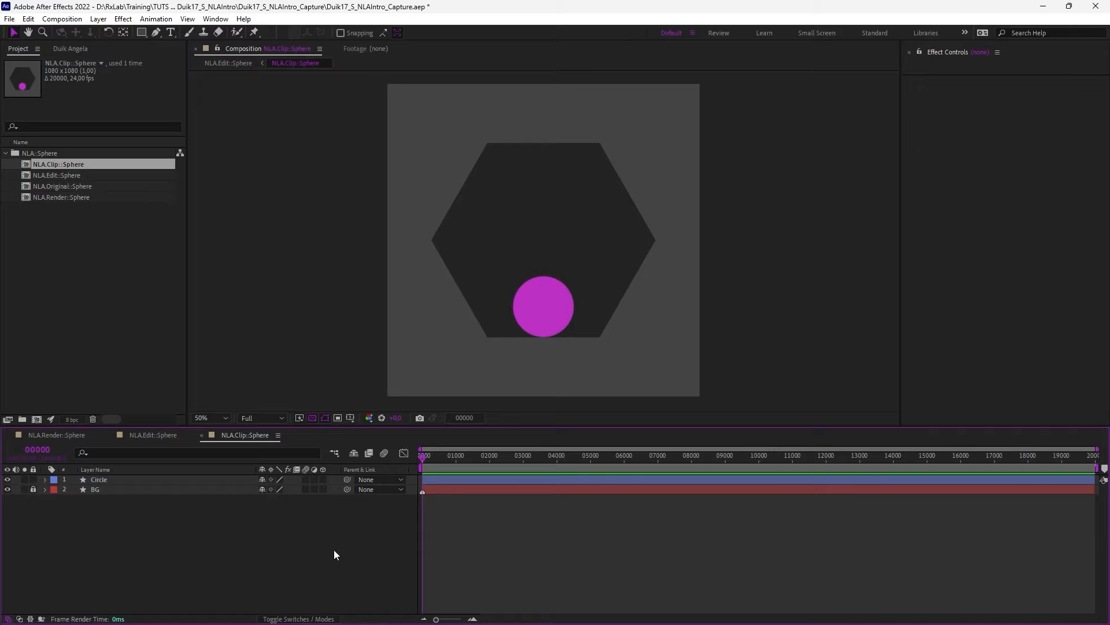
left_click(528, 306)
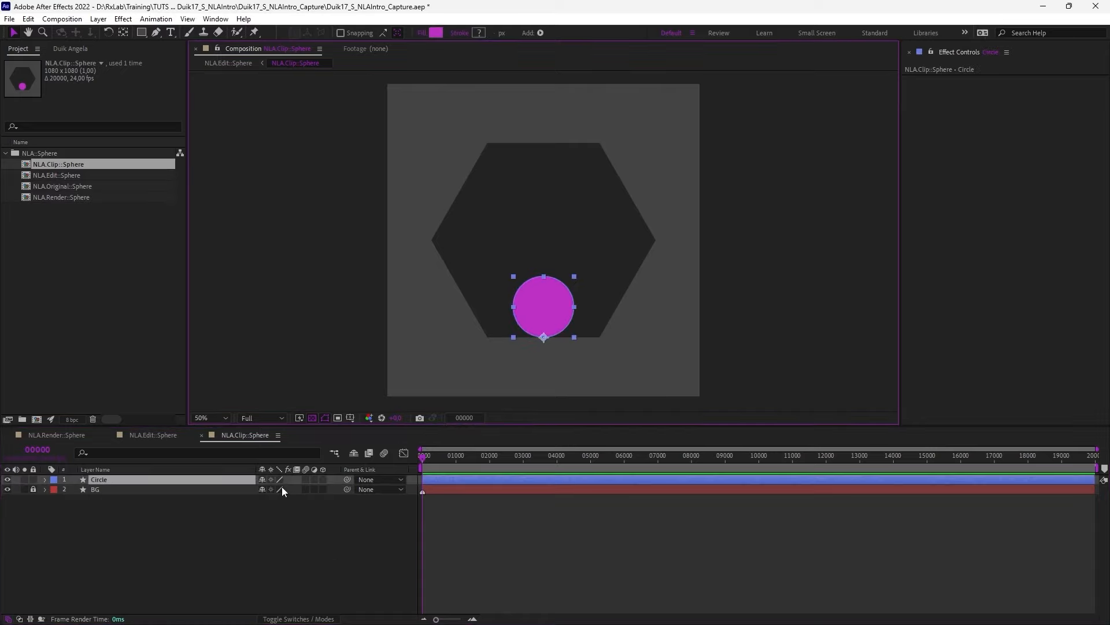
key("ctrl+k")
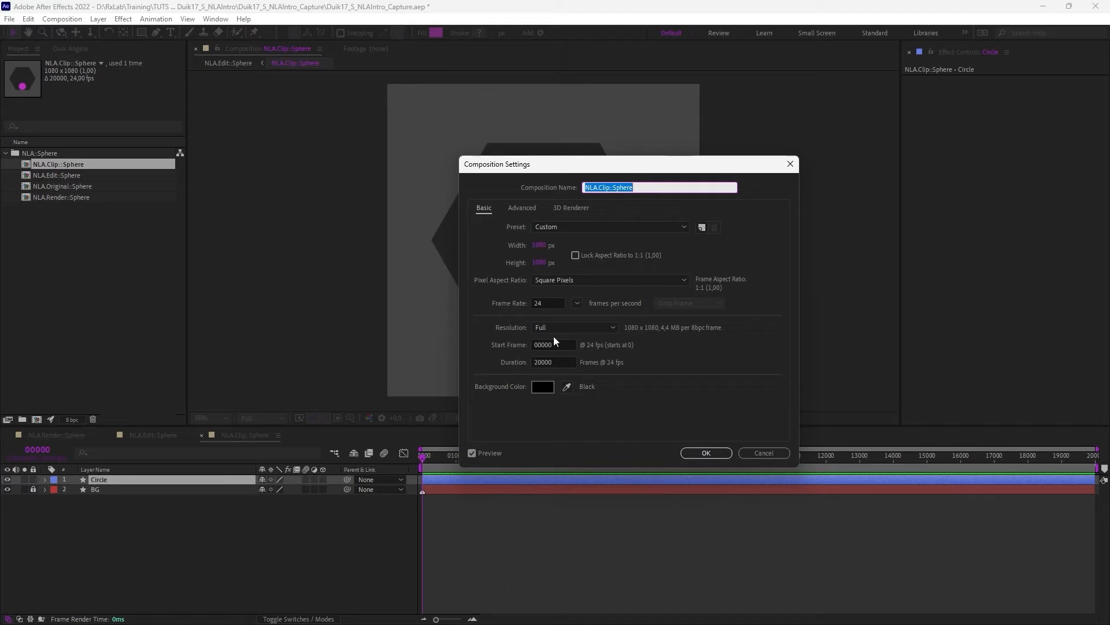
left_click(622, 186)
double_click(622, 186)
type("JHum")
key("BackSpace")
key("BackSpace")
key("BackSpace")
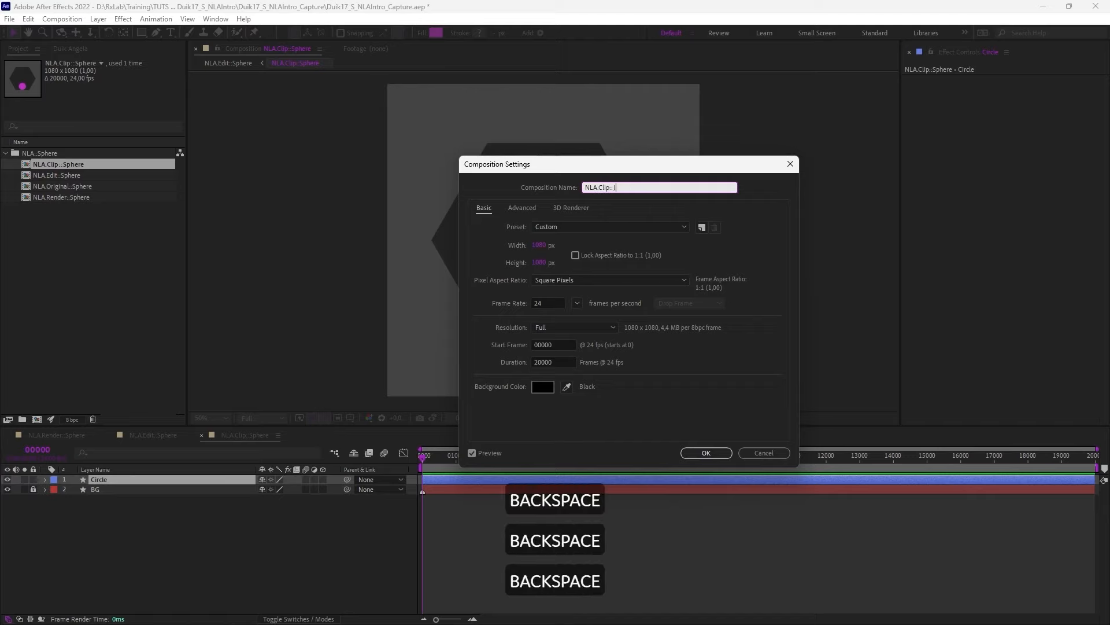
type("ump")
left_click(717, 452)
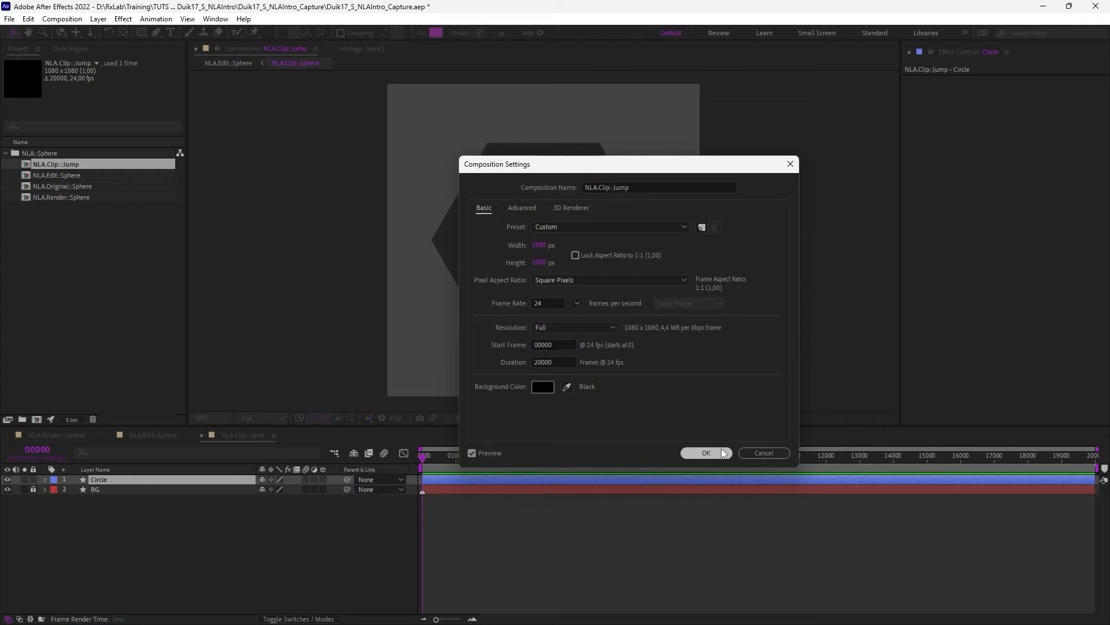
- Keyframe the Circle layer's Position and Scale for a squash-and-stretch jump and separate the Position dimensions
left_click(133, 480)
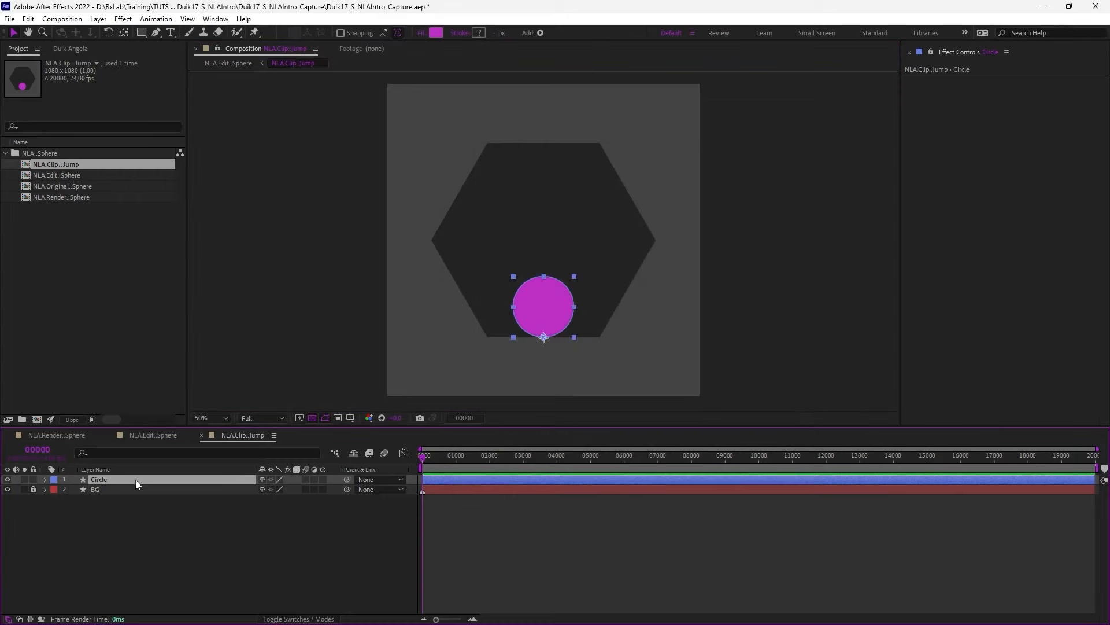
key("p")
key("shift+s")
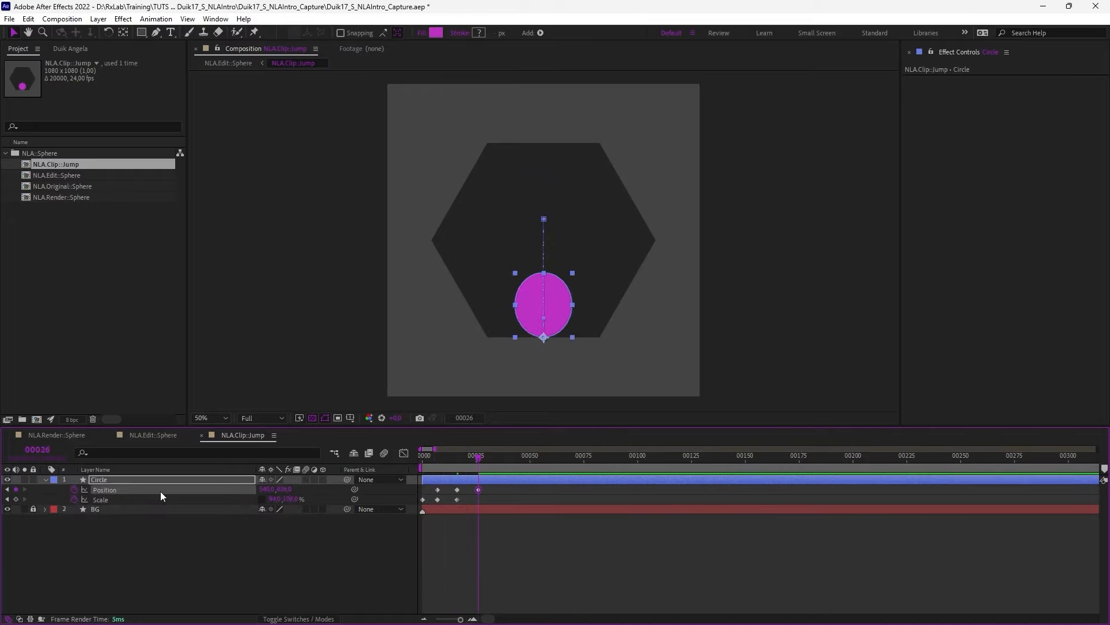
right_click(161, 491)
left_click(167, 342)
- Examine the circle's Scale curves in the Graph Editor and preview the jump from frame 0
key("shift+F3")
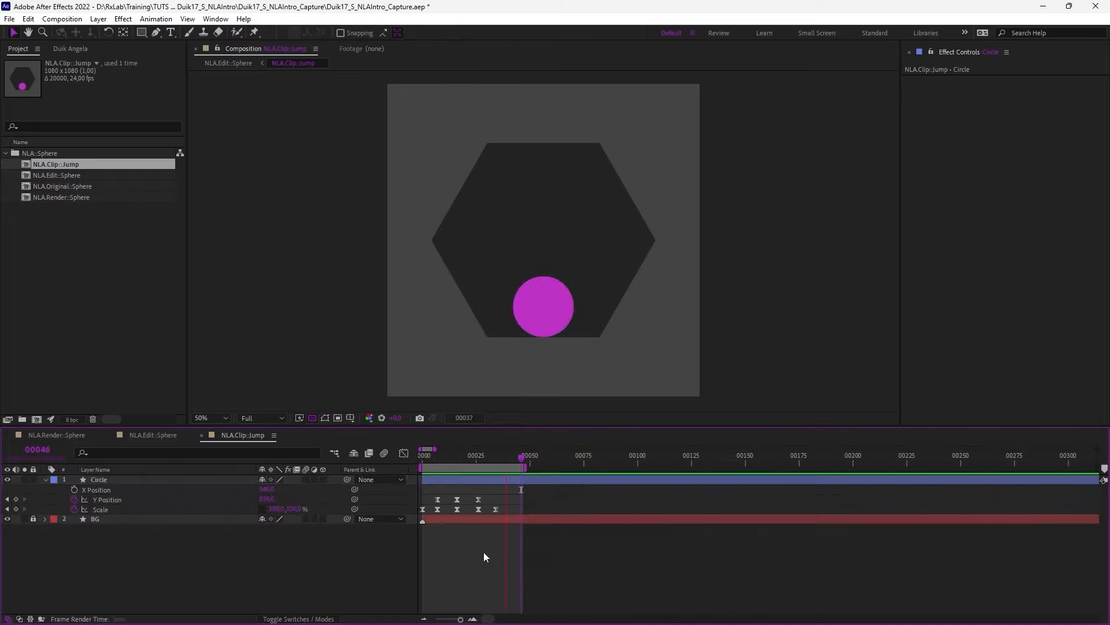
left_click_drag(457, 458, 478, 458)
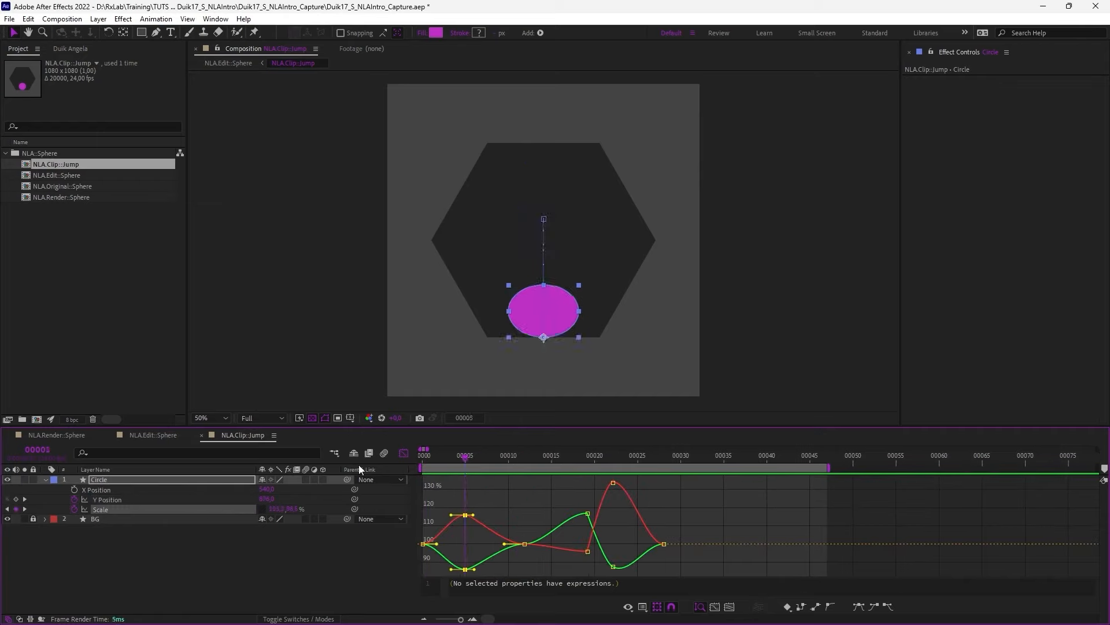
left_click(424, 455)
key("KP_0")
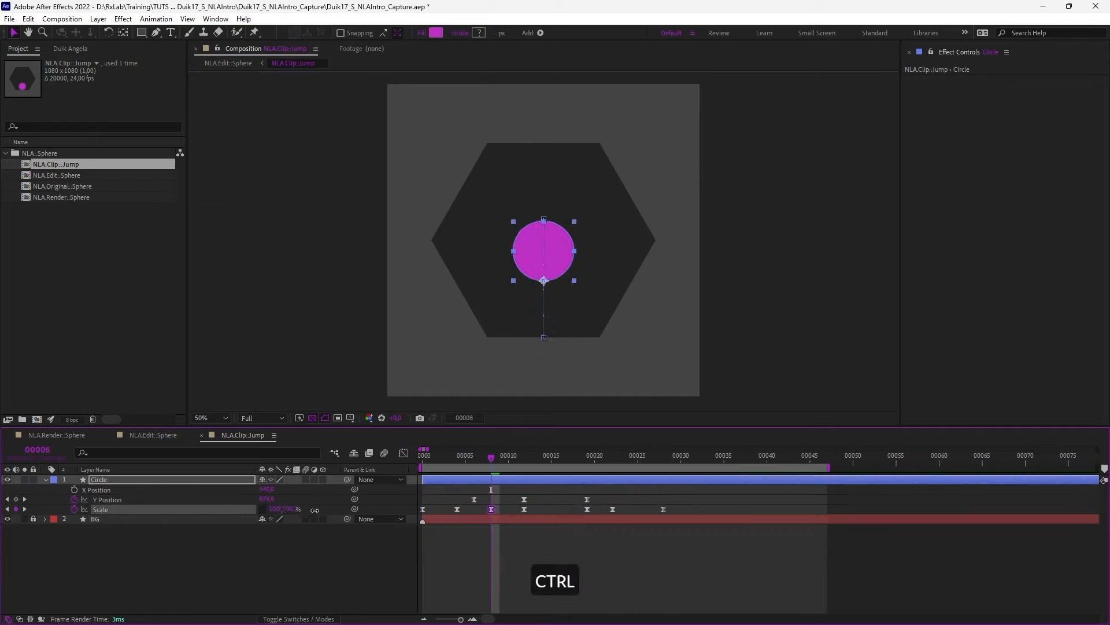
- Move the mid-jump Scale keyframe to frame 14 and tighten the Scale and Y Position keyframes to end at about frame 23
left_click_drag(525, 509, 543, 509)
left_click_drag(491, 458, 543, 458)
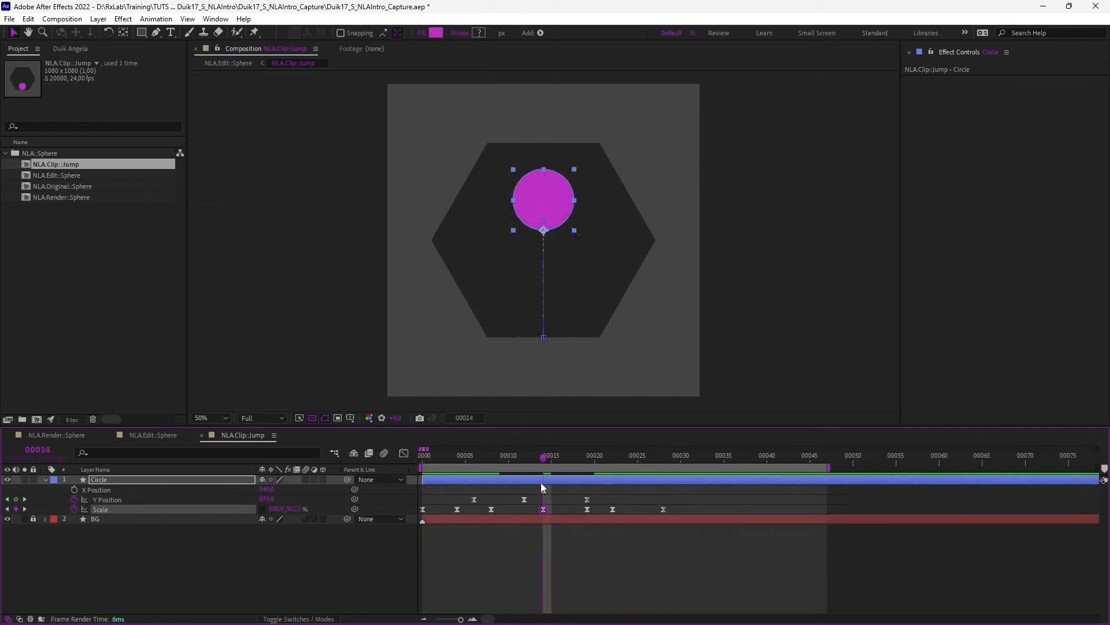
key("space")
left_click_drag(613, 510, 605, 510)
key("space")
left_click_drag(664, 510, 518, 499)
key("space")
- Reshape the circle's Y Position curve in the Graph Editor and save the project
left_click(107, 500)
left_click(404, 453)
mouse_move(562, 554)
left_mouse_down()
mouse_move(492, 547)
mouse_move(563, 570)
left_mouse_up()
left_click(403, 454)
key("ctrl+s")
- Preview the jump and shorten the work area to end at frame 24
key("KP_0")
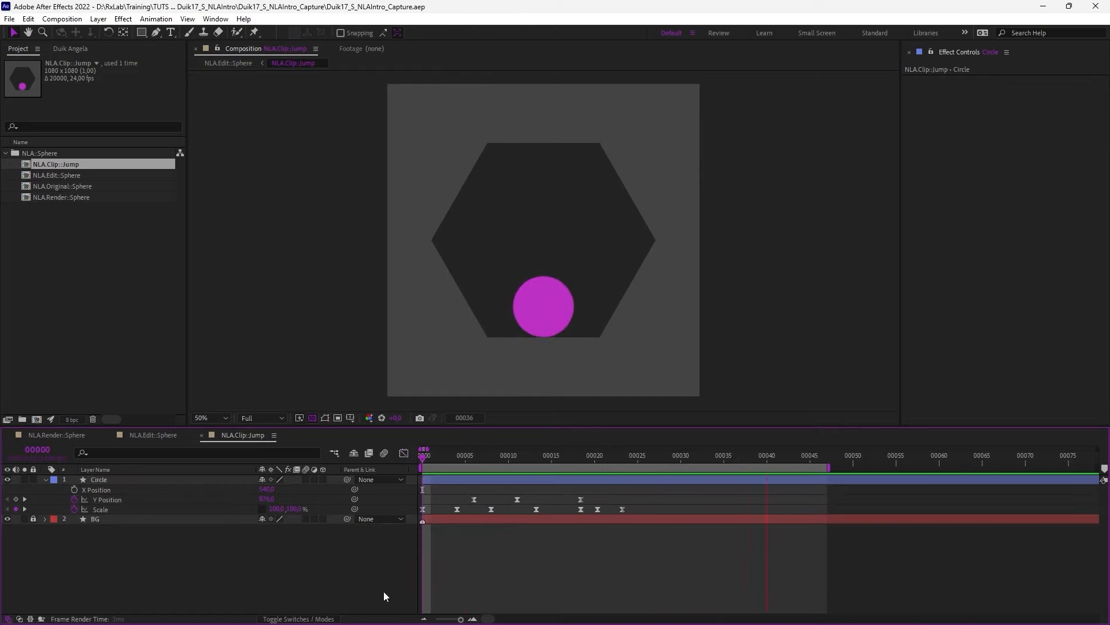
key("space")
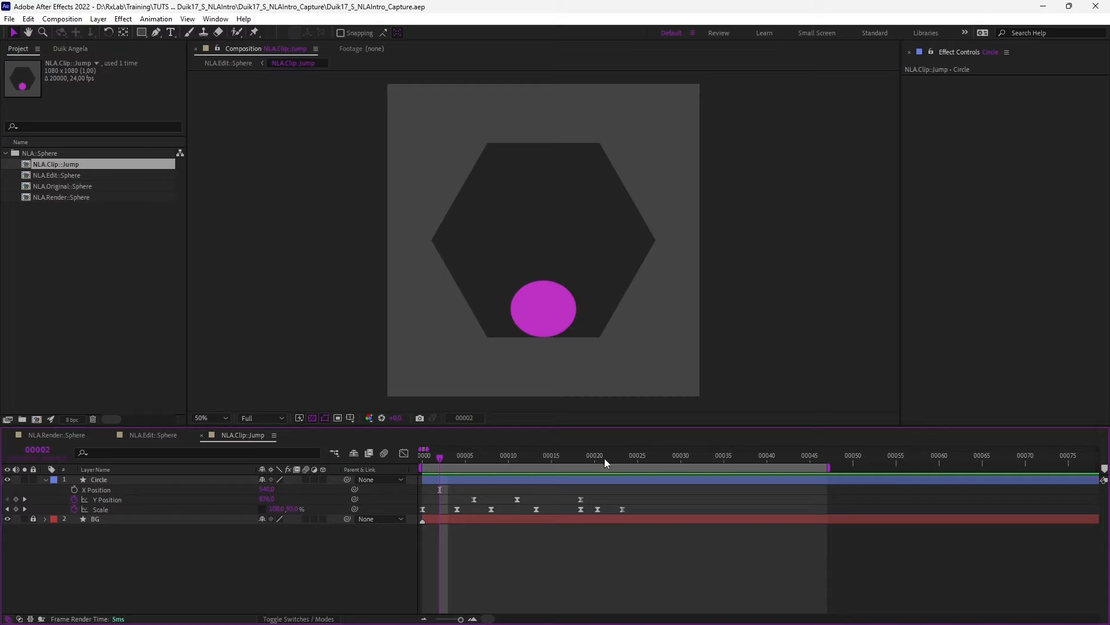
left_click_drag(621, 457, 633, 456)
left_click_drag(827, 468, 639, 474)
left_click(605, 479)
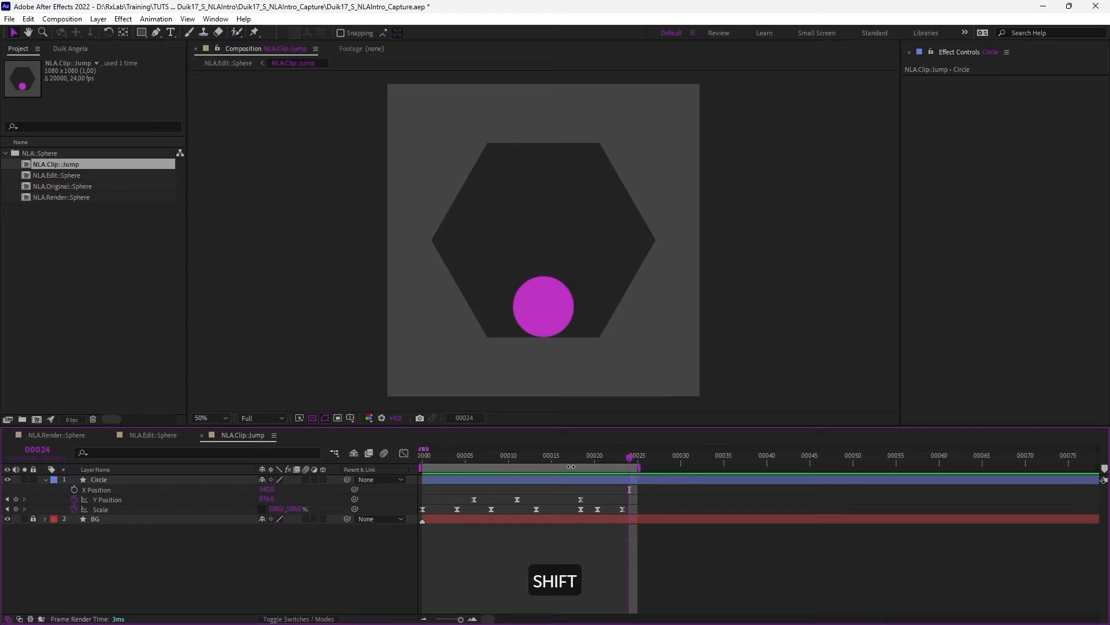
- Trim the Jump clip composition to its work area and return to frame 0
right_click(571, 466)
left_click(607, 500)
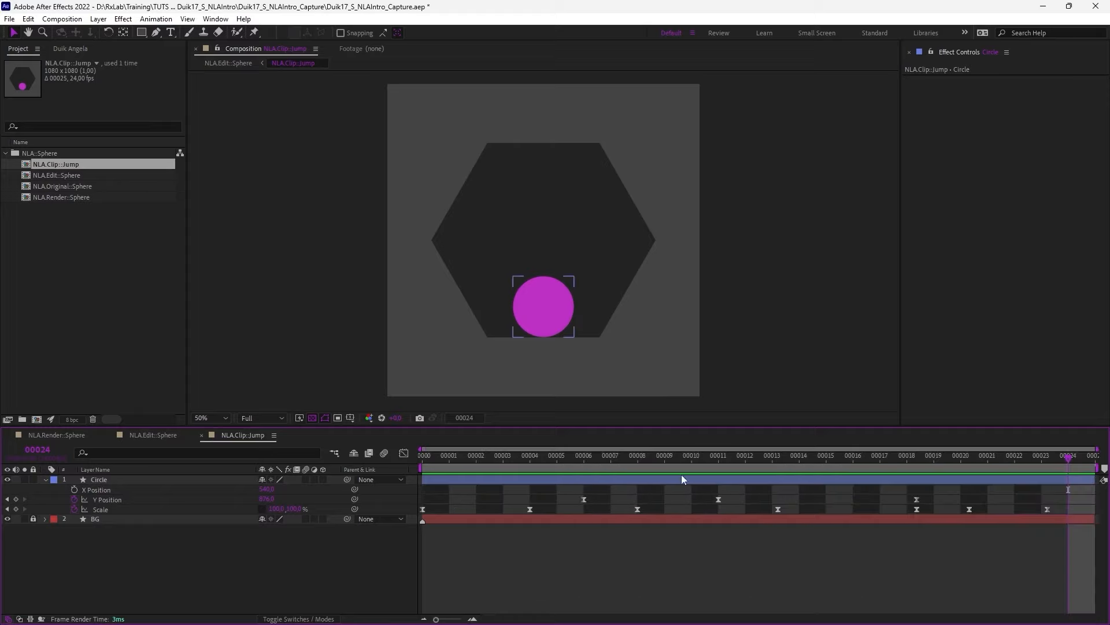
key("Home")
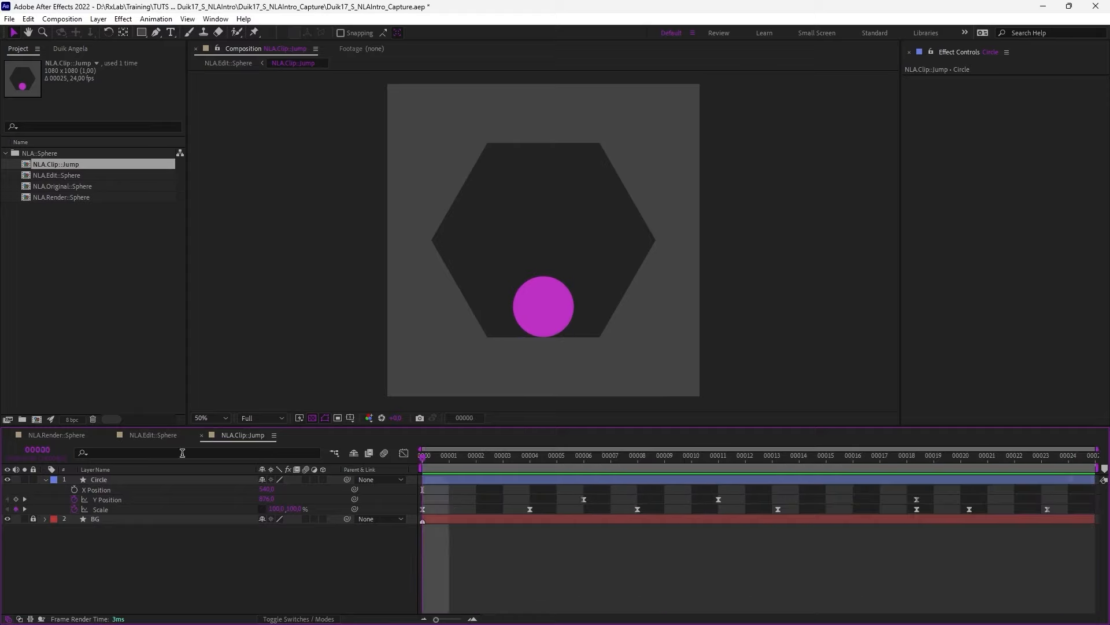
- In NLA.Edit::Sphere, move the Jump clip to start at about frame 12 and scrub through the jump
left_click(144, 439)
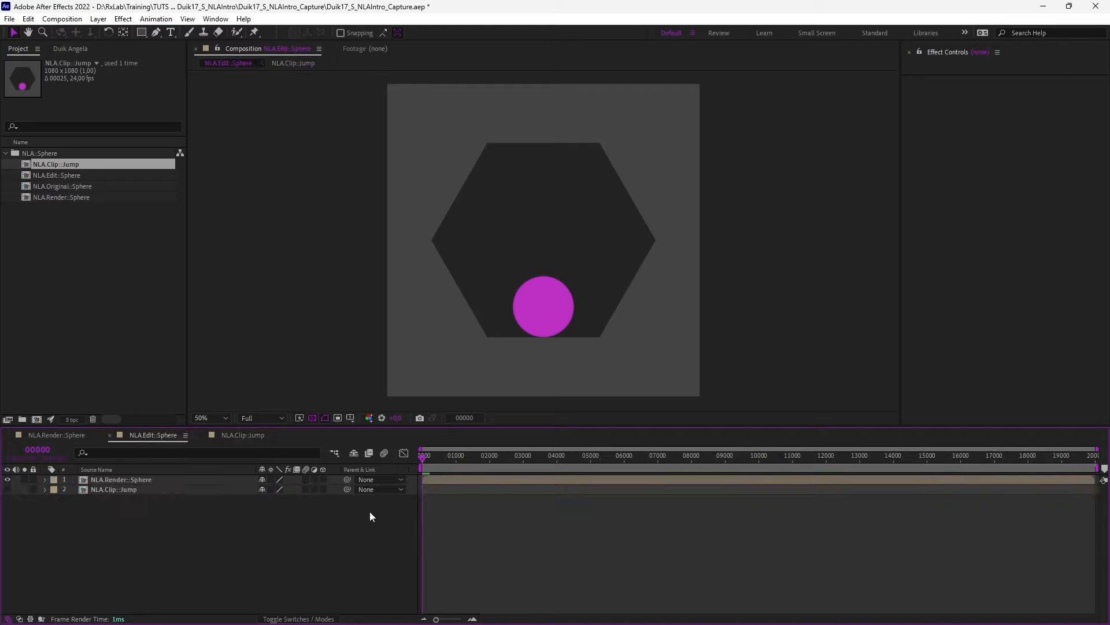
left_click(473, 618)
left_click_drag(434, 495, 464, 493)
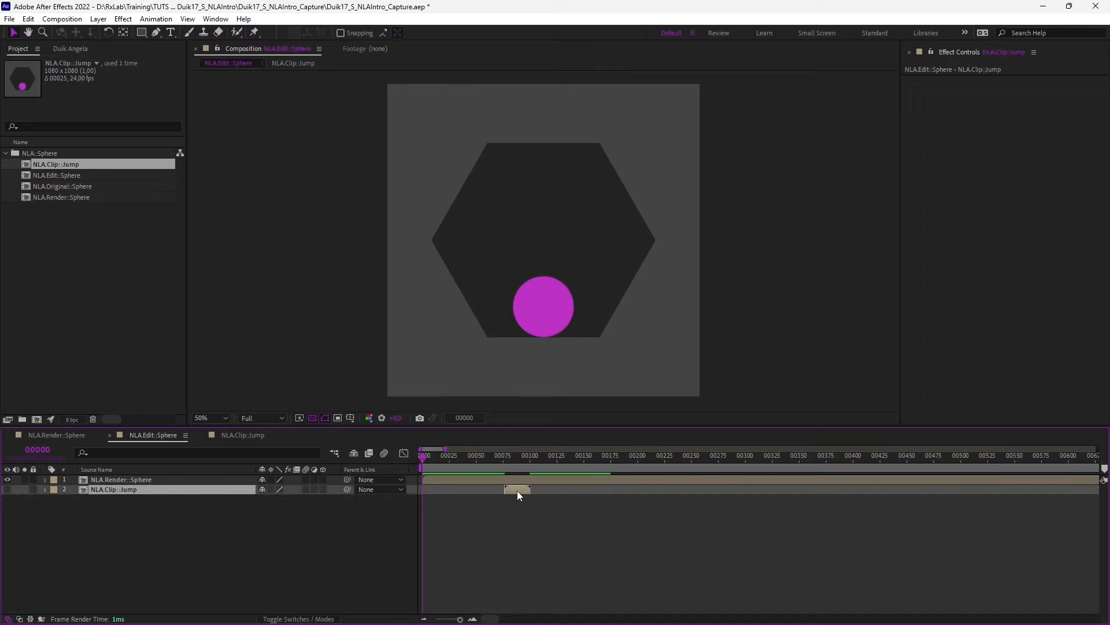
left_click(473, 619)
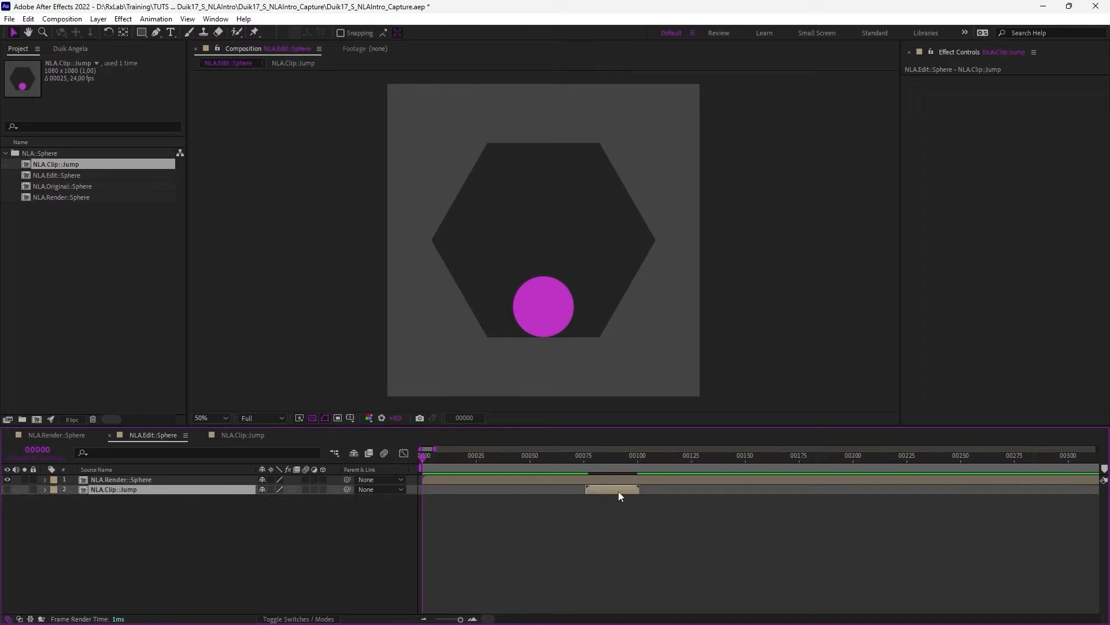
left_click_drag(619, 491, 482, 493)
left_click_drag(434, 460, 554, 470)
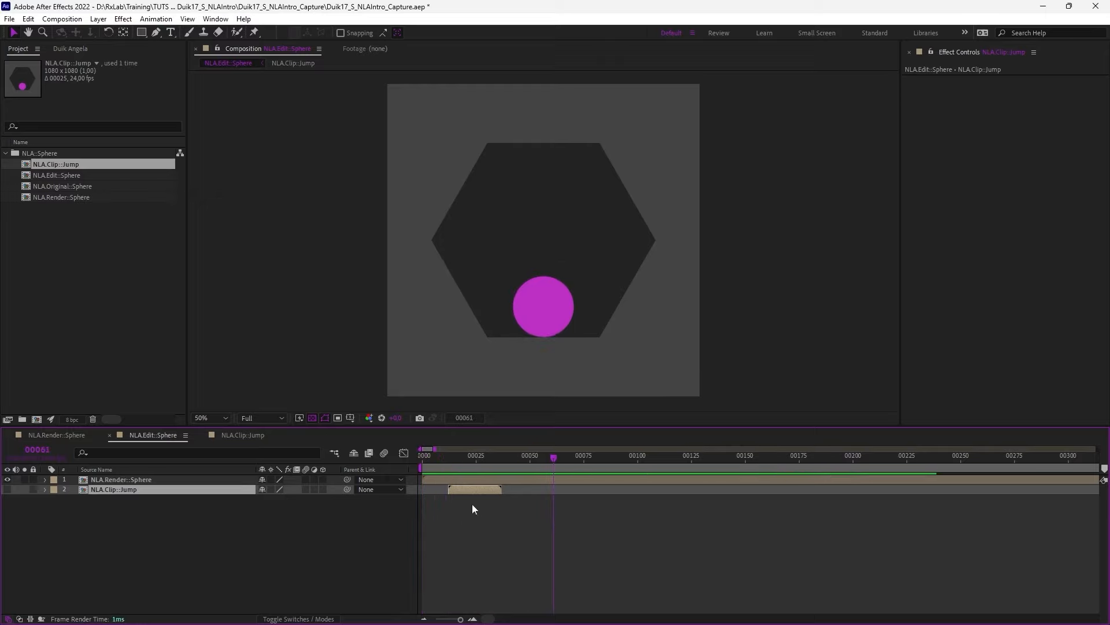
- Duplicate the Jump clip, shift the copy to start at about frame 62, and scrub through the second jump
key("ctrl+d")
left_click_drag(467, 492, 571, 497)
left_click_drag(543, 459, 724, 457)
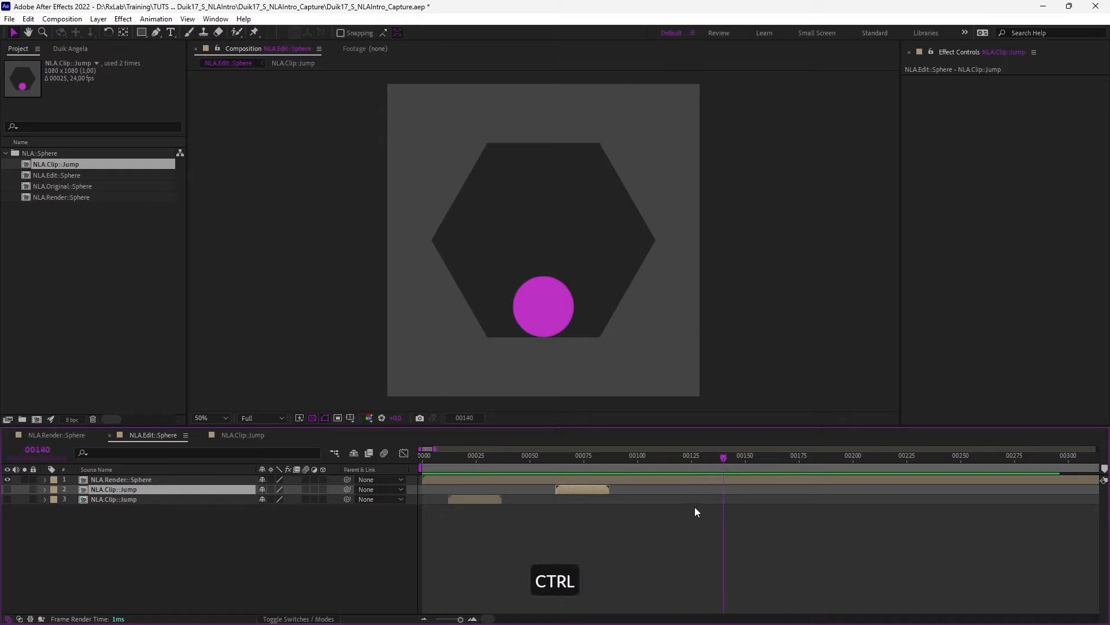
- Duplicate the Jump clip again, place the copy at about frame 126, and preview the three jumps
key("ctrl+d")
left_click_drag(585, 493, 427, 471)
key("KP_0")
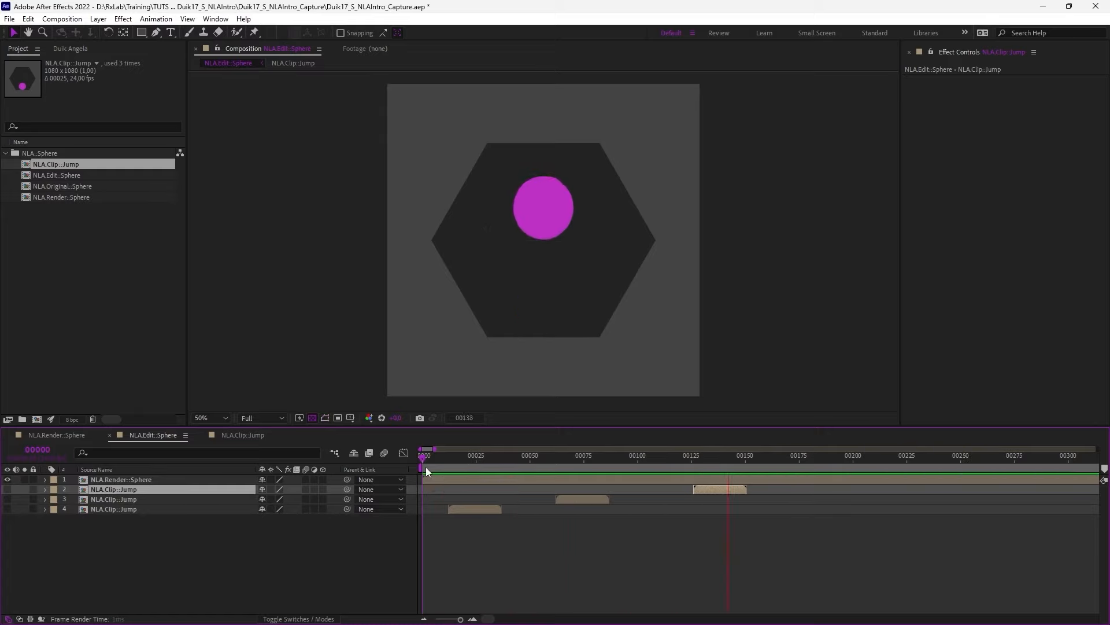
key("KP_0")
key("space")
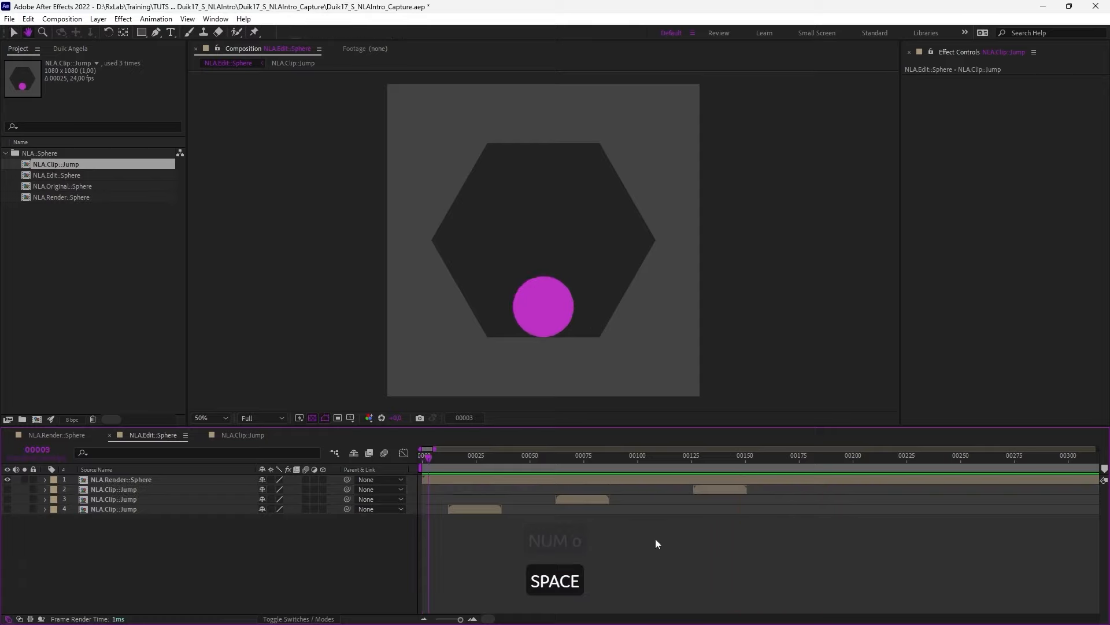
- Delete the third Jump clip and return to frame 0
key("Delete")
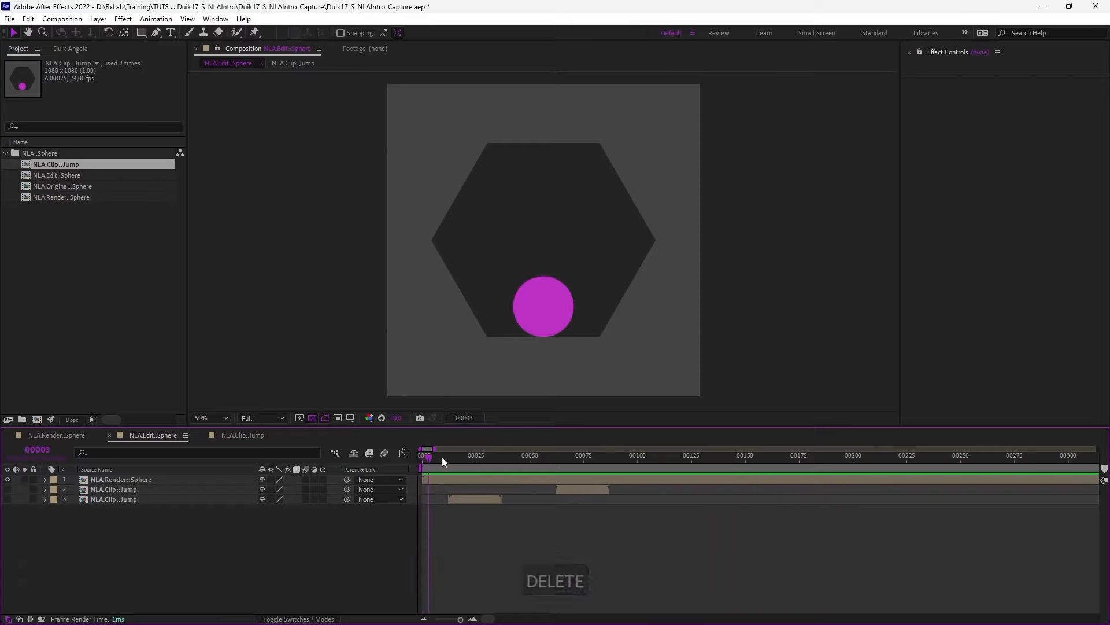
left_click_drag(441, 457, 419, 456)
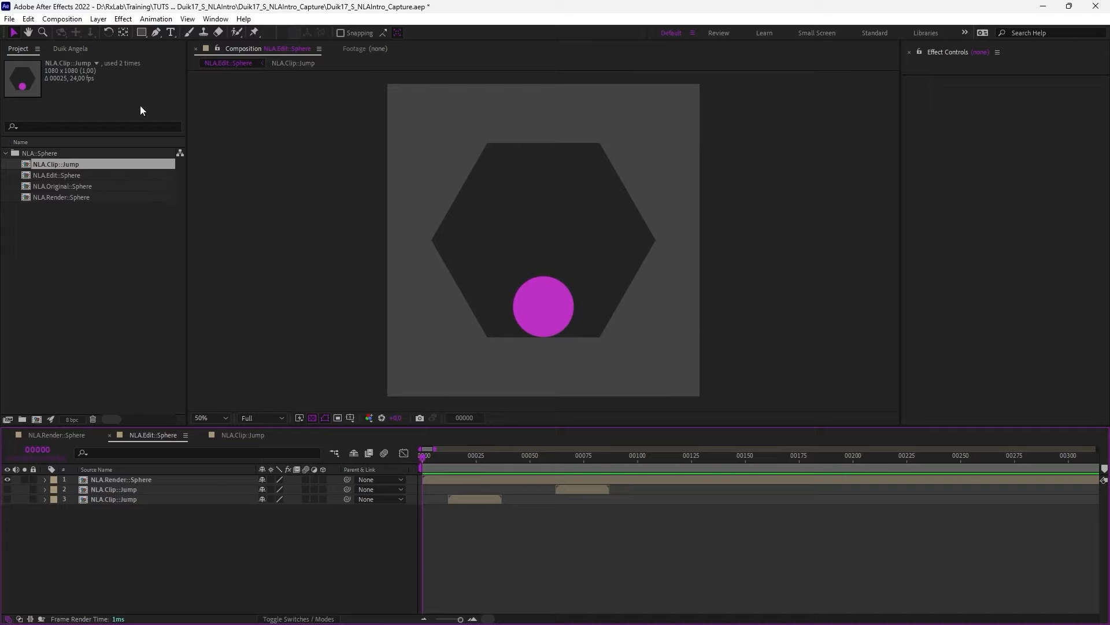
- Add a new clip to the sphere edit with Duik's Non-linear animation tool
left_click(69, 49)
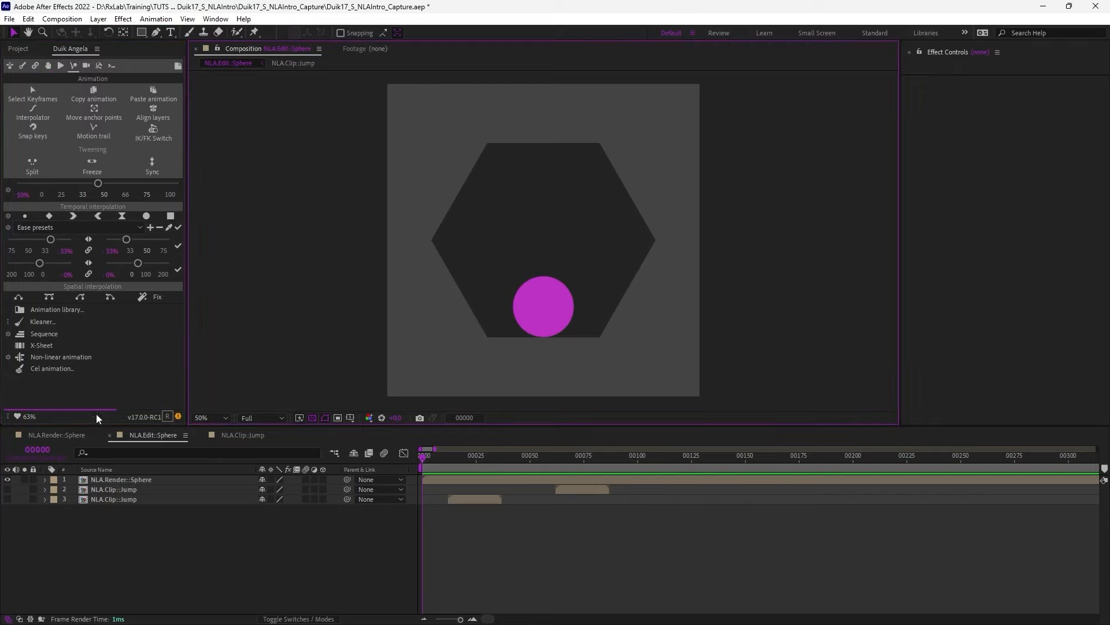
left_click(10, 360)
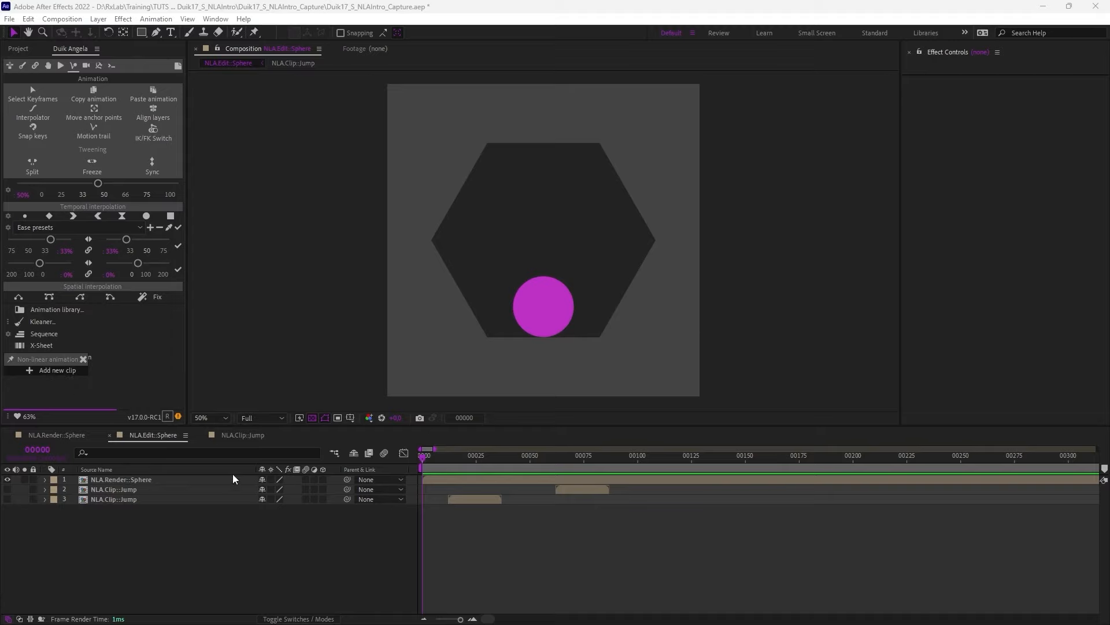
left_click(31, 371)
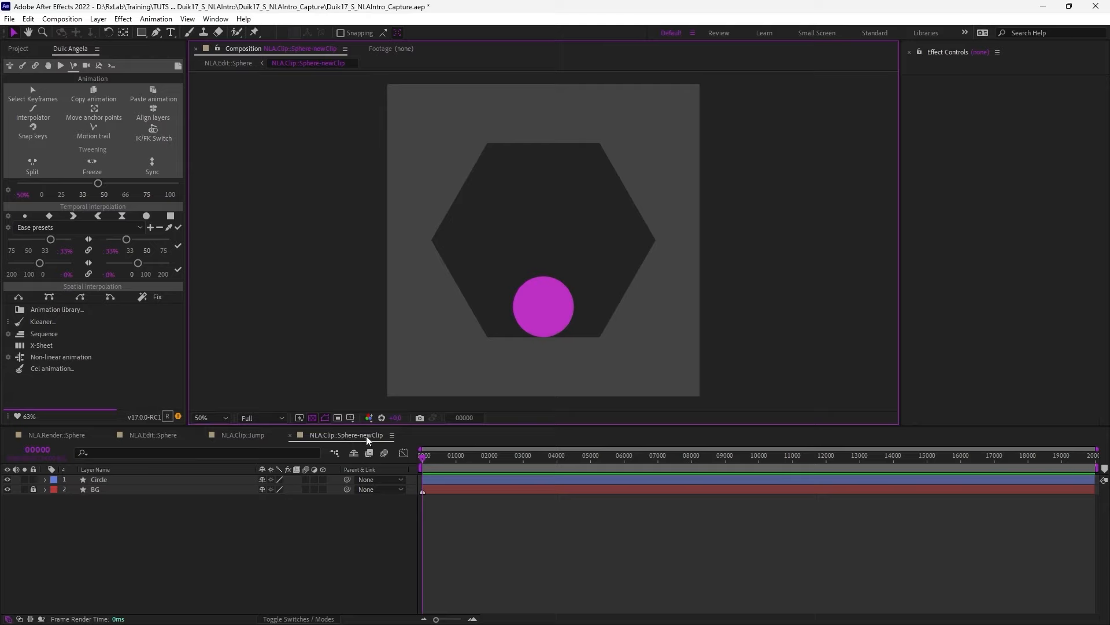
- Rename the new clip's composition to NLA.Clip::Grow in its composition settings
key("ctrl+k")
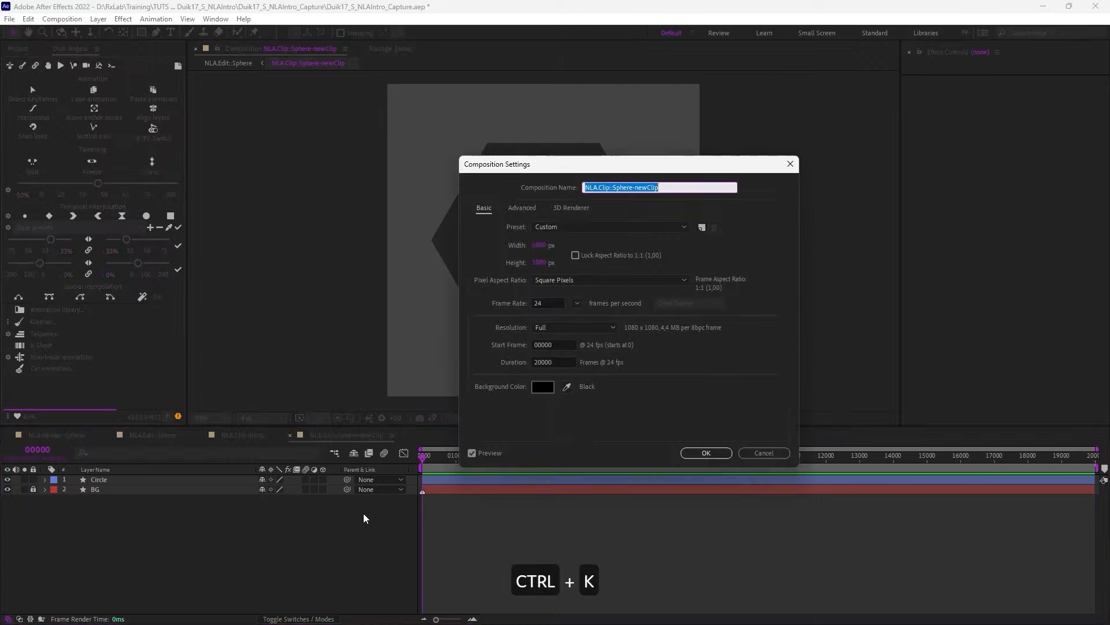
left_click(637, 183)
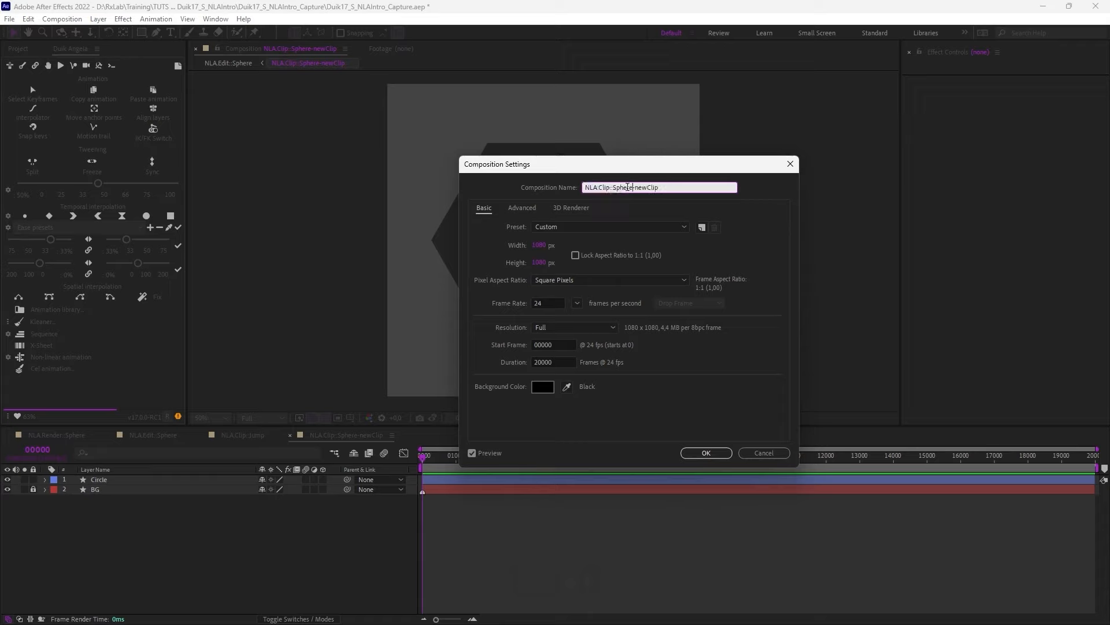
left_click_drag(620, 185, 702, 187)
type("Grow")
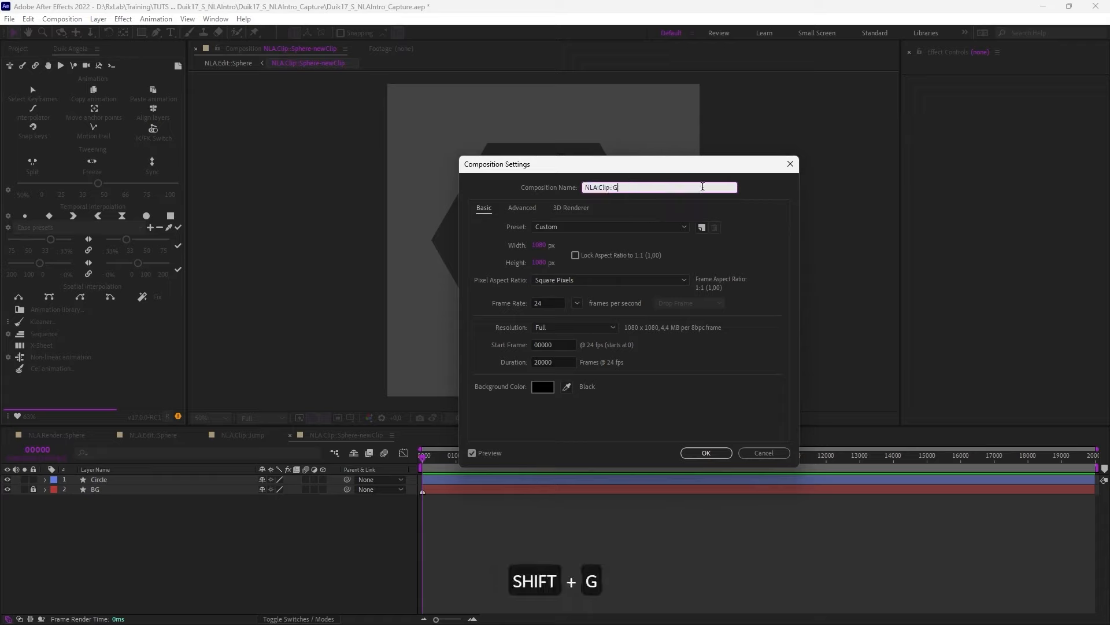
left_click(707, 453)
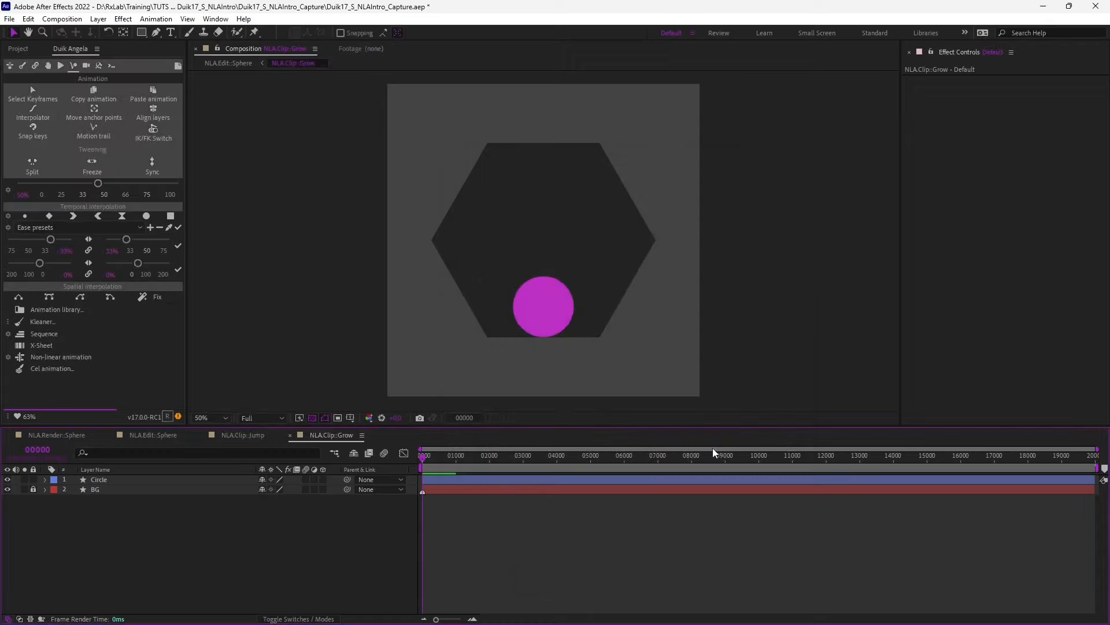
- Add a Scale keyframe to the circle at frame 0 of the Grow clip
left_click(472, 619)
left_click(523, 316)
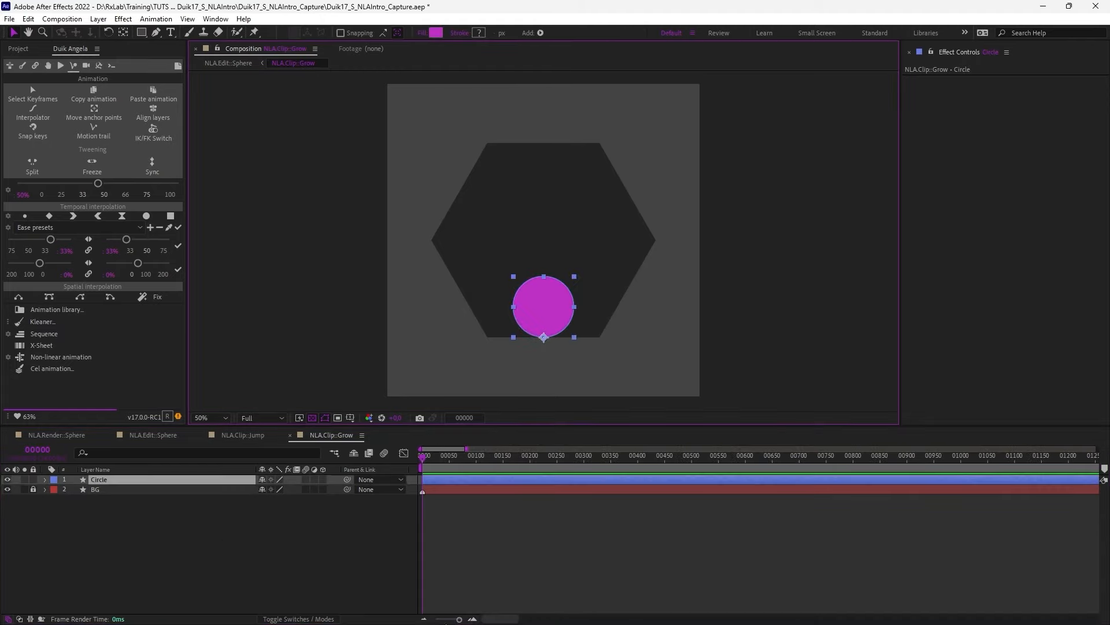
left_click(472, 619)
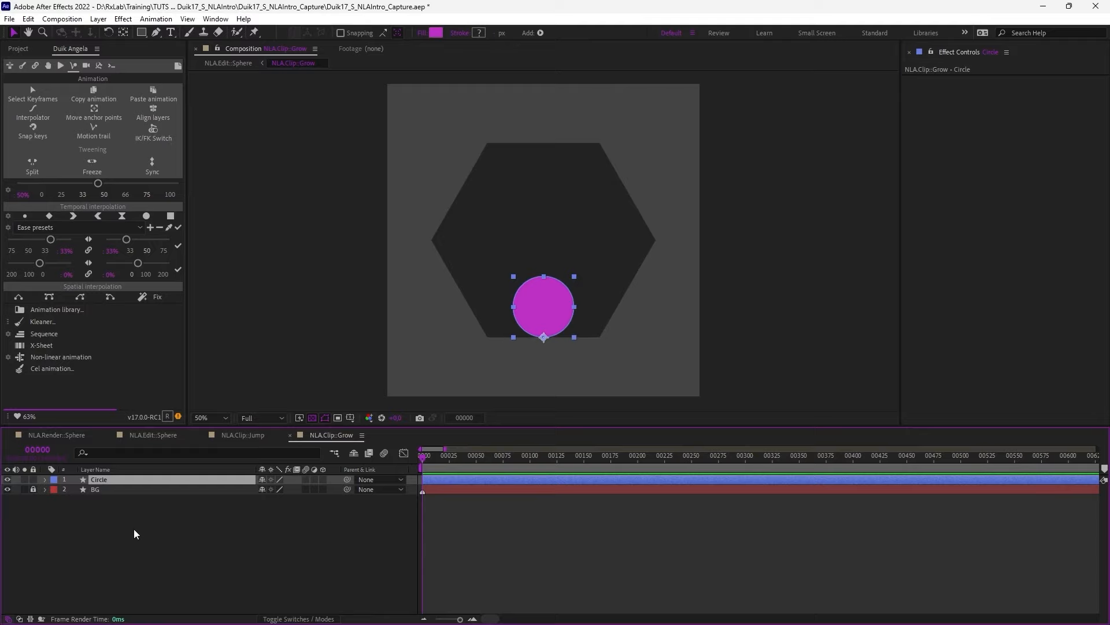
key("s")
left_click(74, 490)
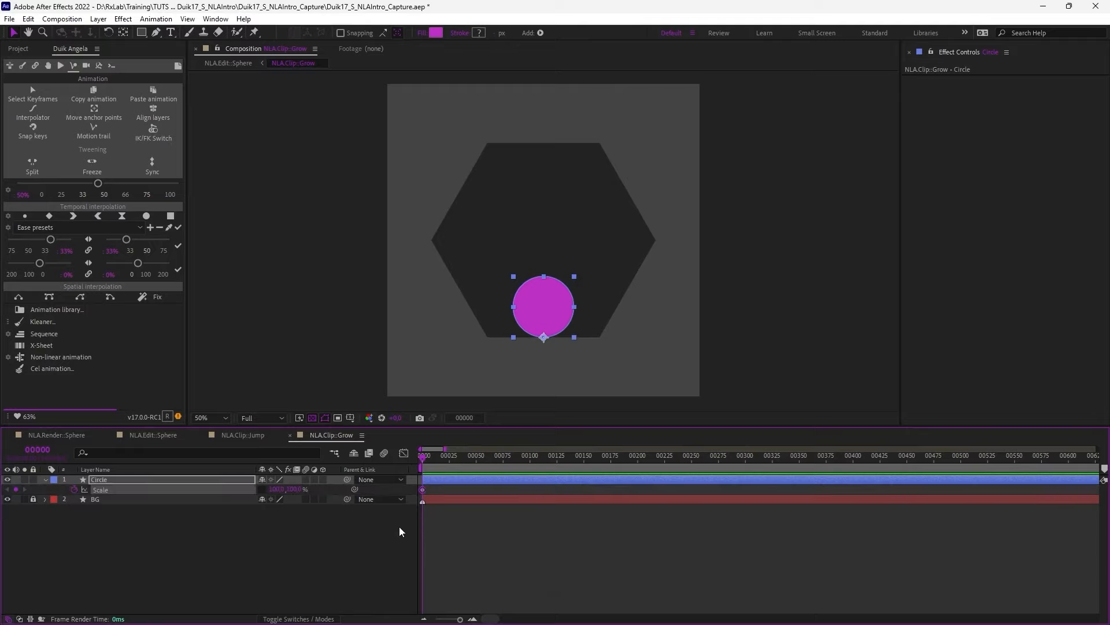
- Set Scale keyframes at frames 6, 14 and 27 so the circle squashes, stretches and ends up larger, and preview the growth
left_click(473, 618)
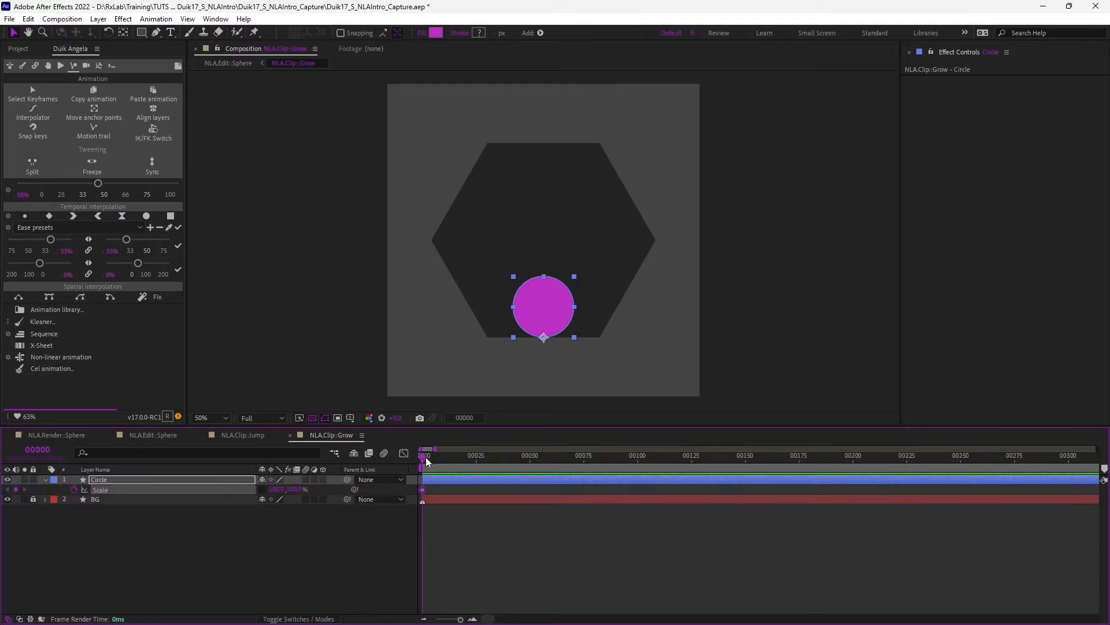
left_click_drag(426, 461, 438, 463)
left_click_drag(276, 491, 287, 491)
left_click_drag(294, 491, 281, 491)
left_click_drag(435, 459, 452, 459)
left_click_drag(284, 491, 269, 491)
left_click_drag(295, 491, 335, 490)
left_click(276, 489)
type("12")
mouse_move(452, 459)
left_mouse_down()
mouse_move(481, 459)
mouse_move(453, 459)
left_mouse_up()
key("Return")
left_click_drag(292, 490, 301, 488)
left_click_drag(452, 459, 423, 460)
key("KP_0")
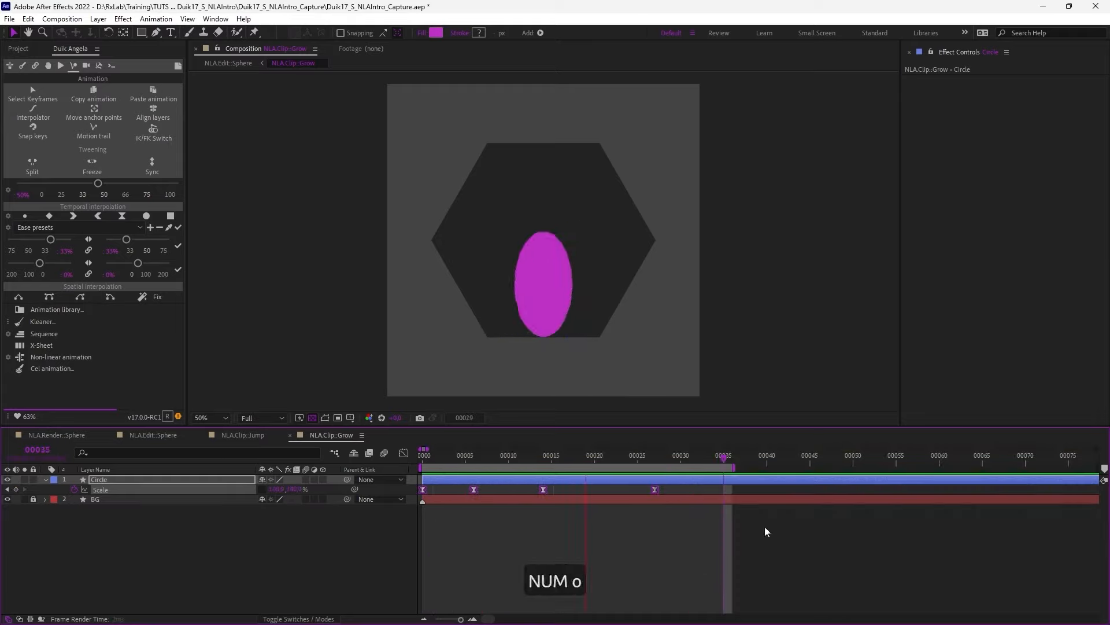
- Retime the circle's squash, stretch and final Scale keyframes to frames 4, 9 and 14, and preview
left_click_drag(474, 490, 456, 490)
left_click_drag(544, 490, 499, 490)
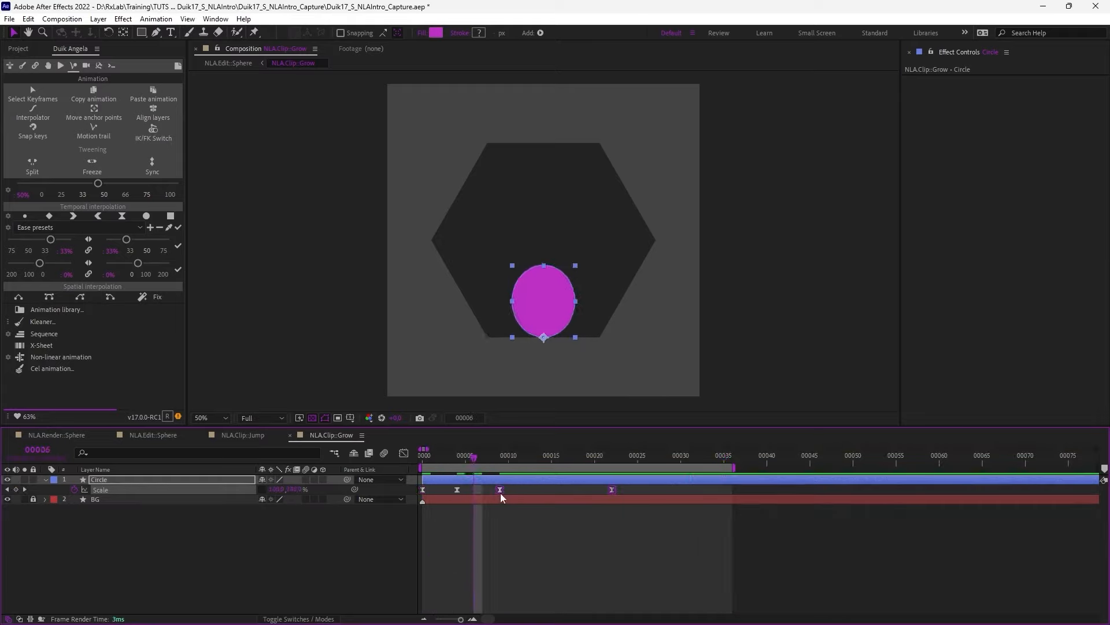
left_click_drag(612, 490, 534, 490)
key("KP_0")
- Adjust the vertical stretch of the circle's Scale keyframe at frame 9 and preview the result
left_click(543, 523)
left_click_drag(423, 458, 500, 458)
left_click_drag(292, 490, 301, 490)
key("KP_0")
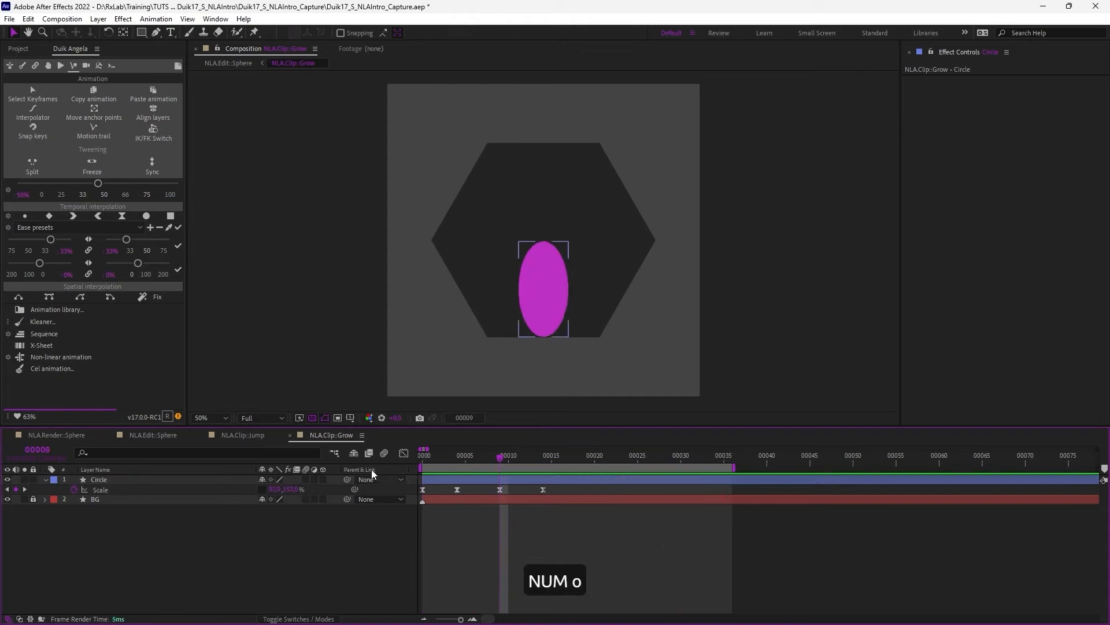
- Adjust the easing of the circle's squash and stretch Scale keyframes in the Graph Editor
key("shift+F3")
left_click_drag(486, 569, 473, 569)
left_click(457, 531)
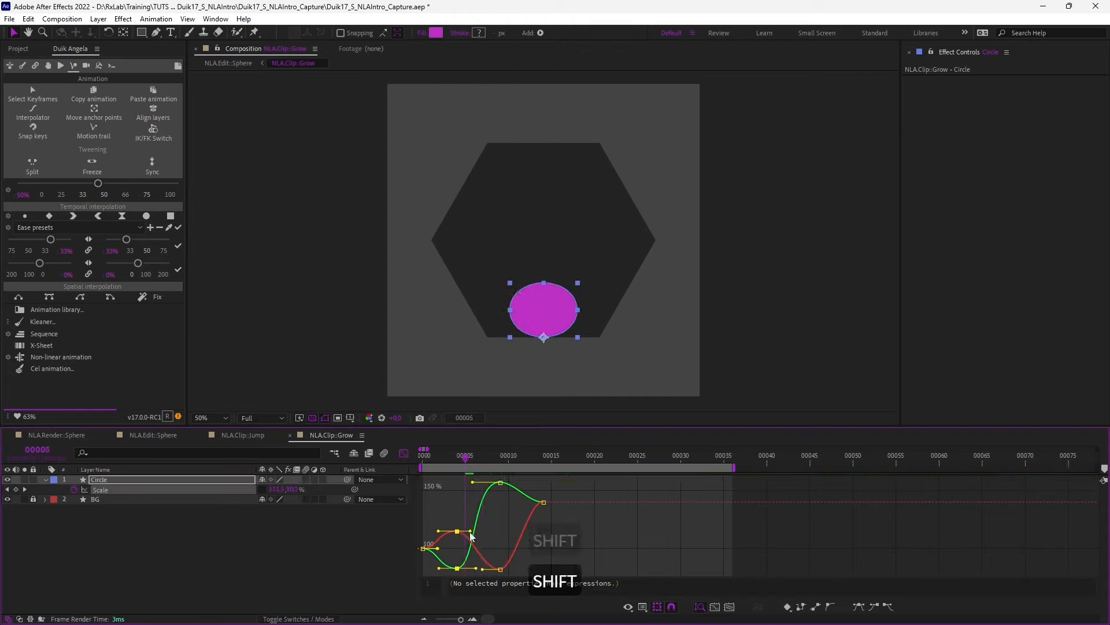
left_click(458, 568, "shift")
left_click(500, 482)
- Add a settling Scale keyframe of 140% at frame 17, refine the end of the curve, preview, and save the project
left_click_drag(508, 458, 560, 458)
left_click_drag(273, 490, 274, 491)
left_click_drag(560, 458, 577, 458)
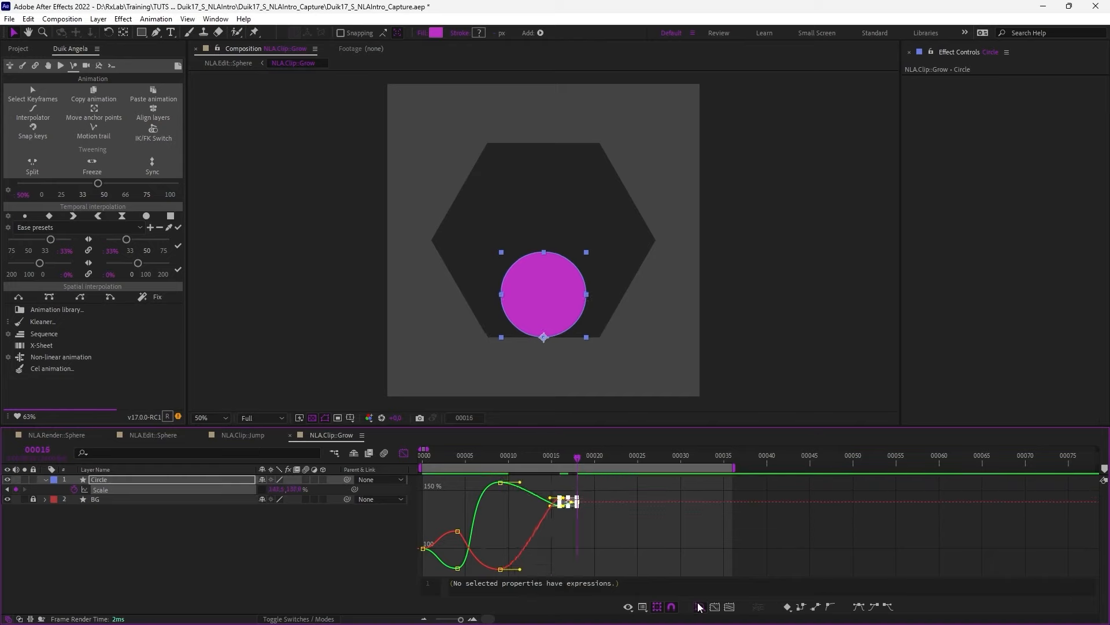
left_click_drag(565, 500, 544, 506)
key("KP_0")
key("shift+F3")
key("ctrl+s")
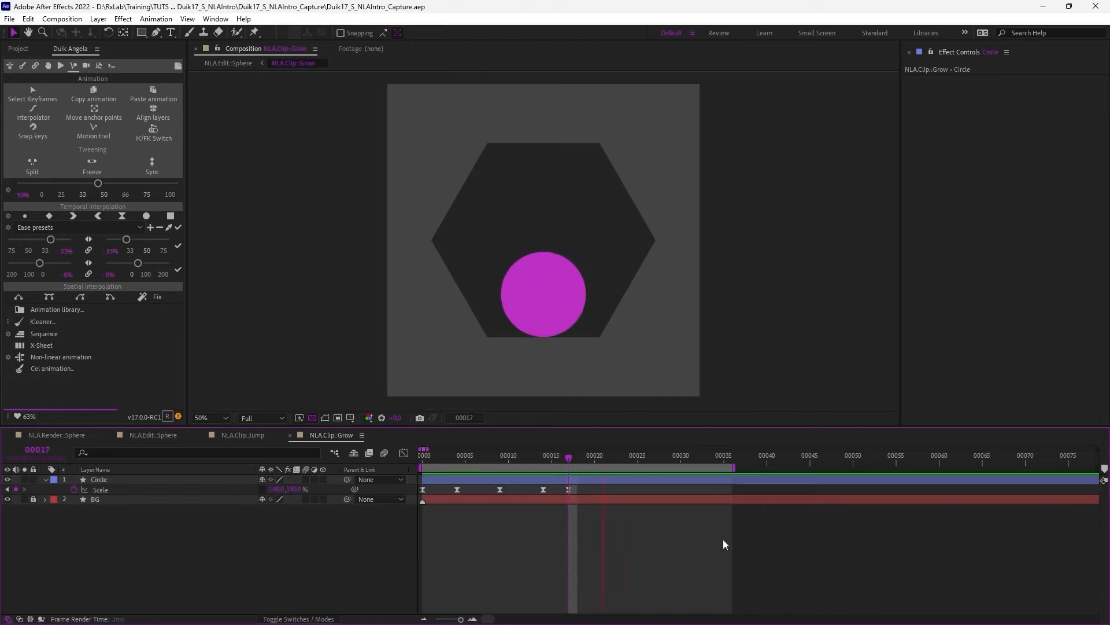
- Shorten the Grow clip's work area to end at frame 17, trim the composition to it, and preview
key("KP_0")
mouse_move(571, 458)
left_mouse_down()
mouse_move(580, 459)
mouse_move(569, 459)
left_mouse_up()
left_click_drag(736, 467, 570, 467)
right_click(501, 465)
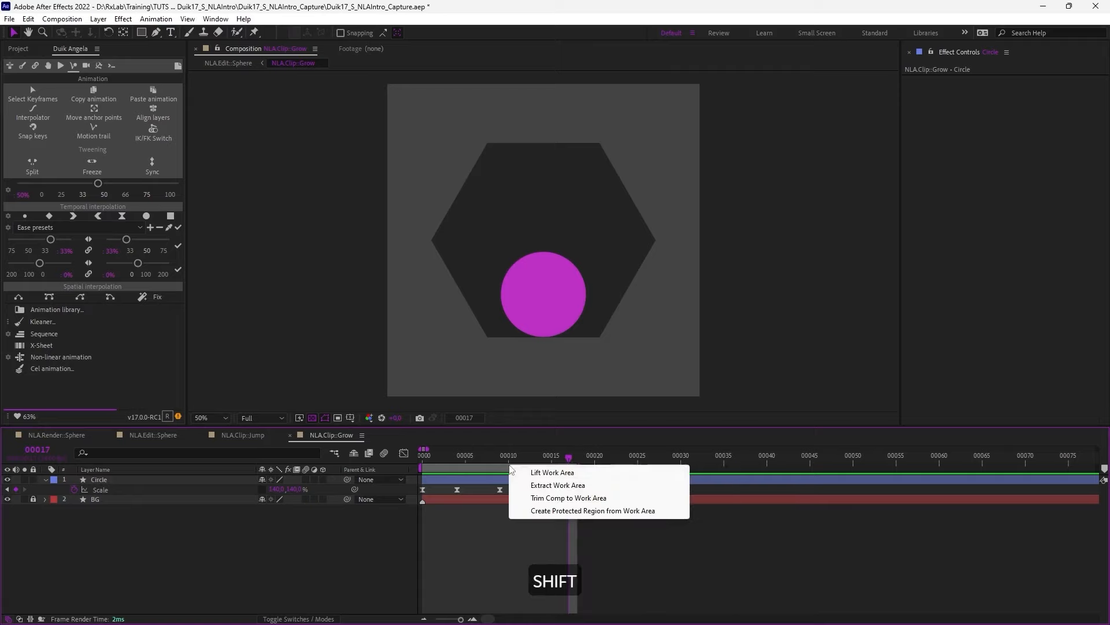
left_click(540, 494)
key("KP_0")
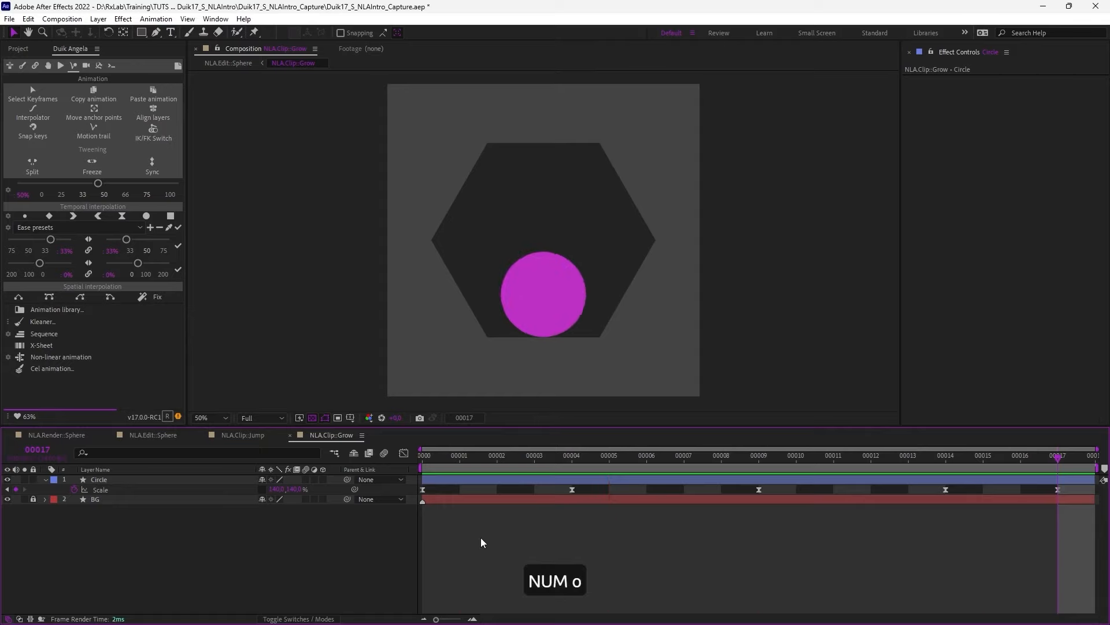
- In NLA.Edit::Sphere, place the Grow clip at frame 45 between the Jump clips, move the second Jump to about frame 79, and scrub the gap
left_click(154, 435)
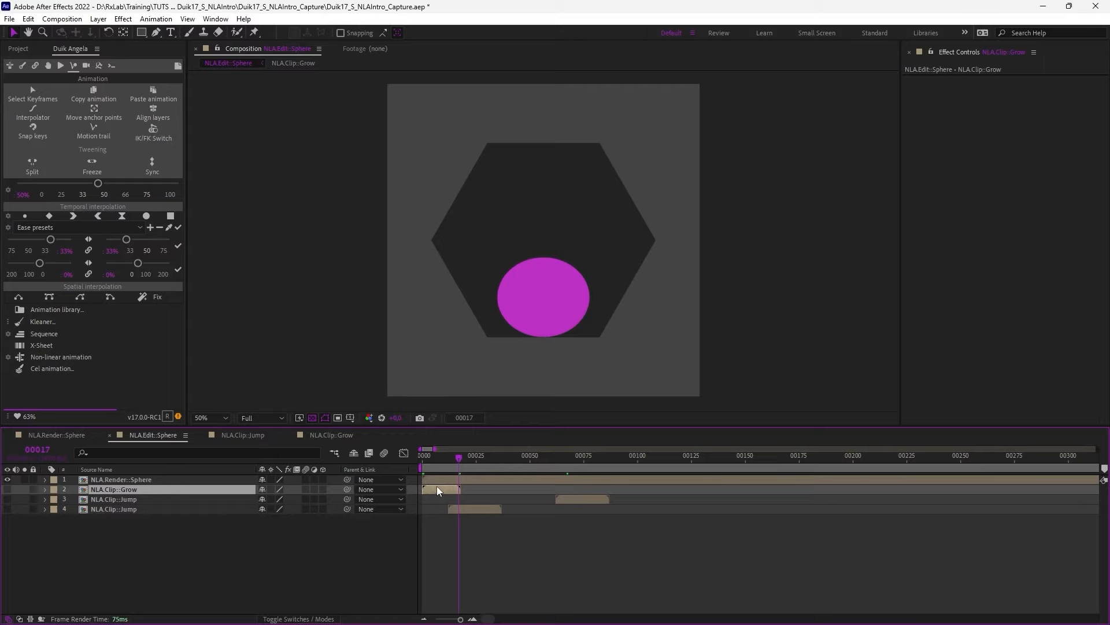
left_click_drag(438, 491, 704, 494)
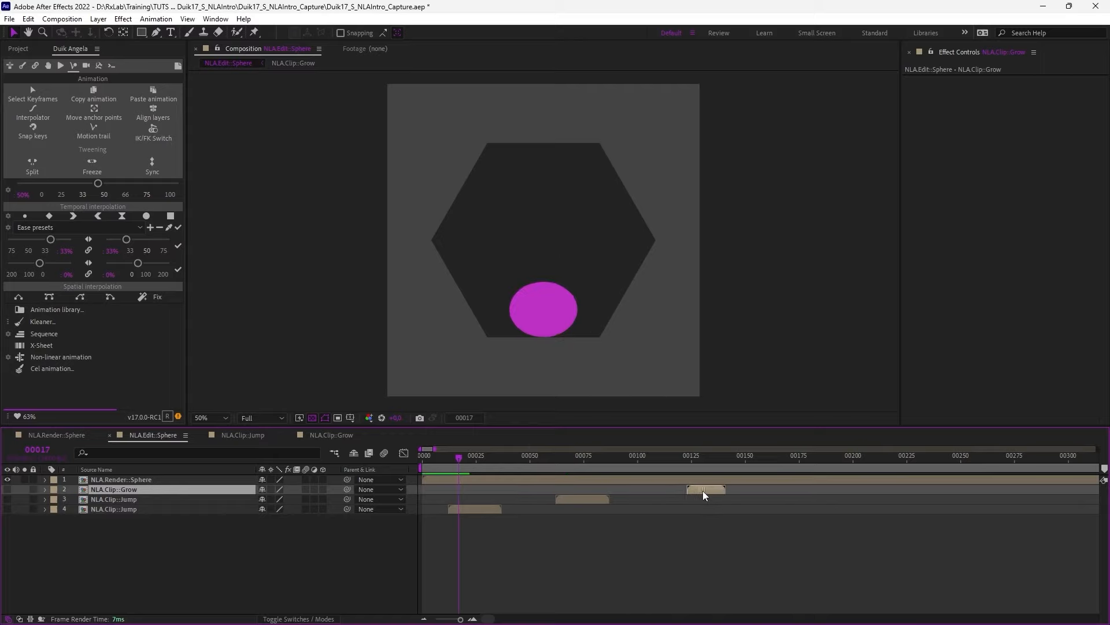
left_click_drag(458, 454, 520, 470)
left_click_drag(586, 505, 622, 501)
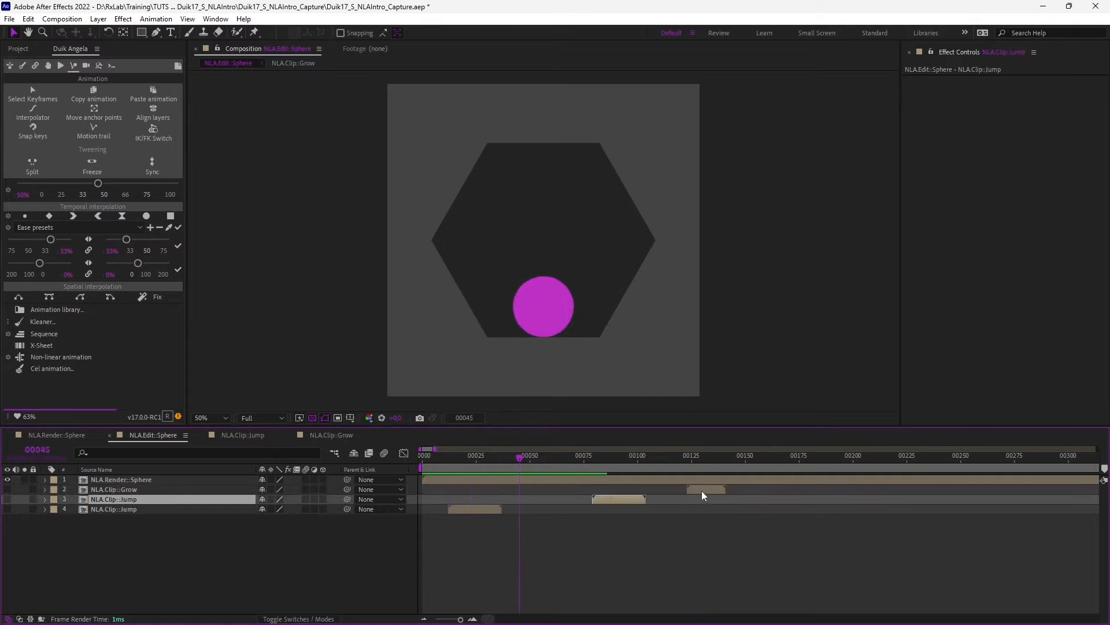
left_click_drag(706, 491, 577, 473)
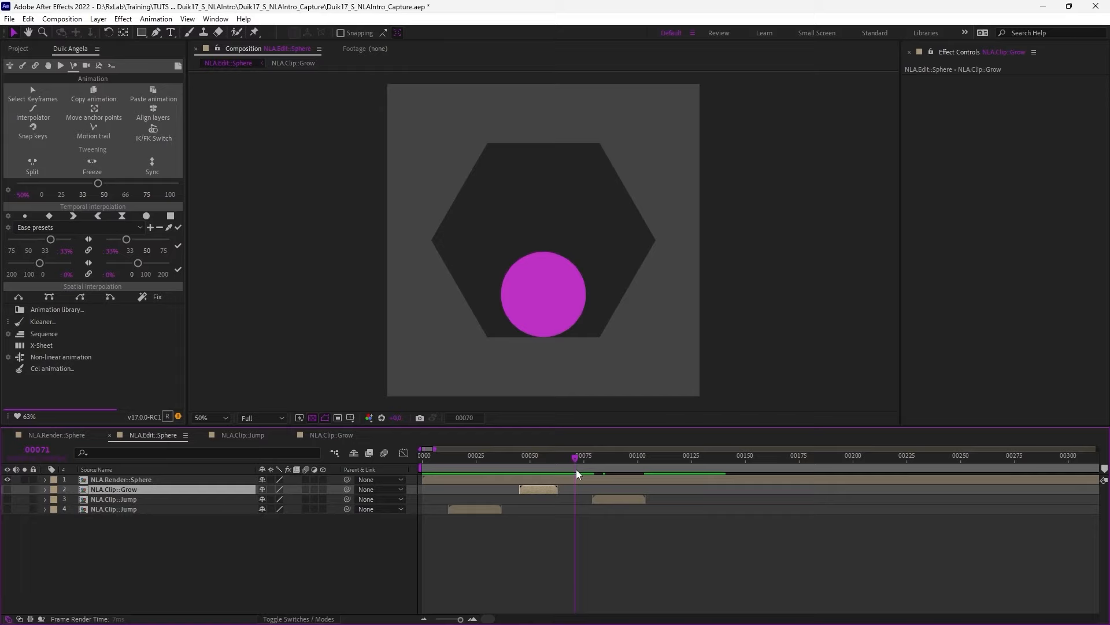
mouse_move(577, 473)
left_mouse_down()
mouse_move(528, 481)
mouse_move(557, 486)
mouse_move(549, 491)
mouse_move(556, 464)
mouse_move(571, 465)
left_mouse_up()
left_click(580, 480)
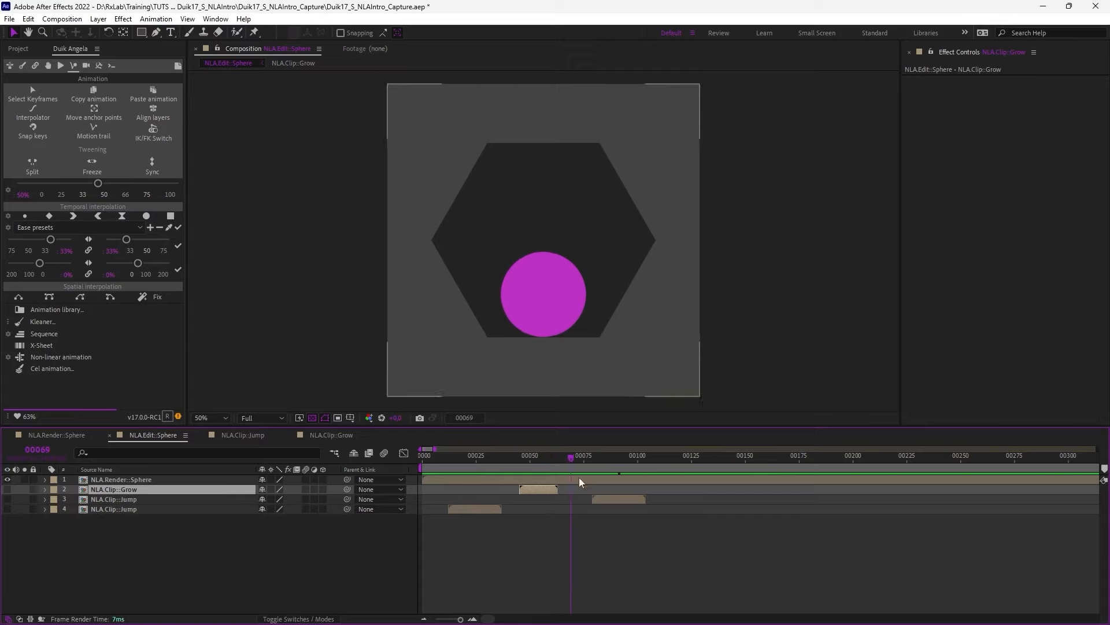
- Scrub the gap between the Grow clip and the second Jump clip, then select the Grow clip
left_click(512, 463)
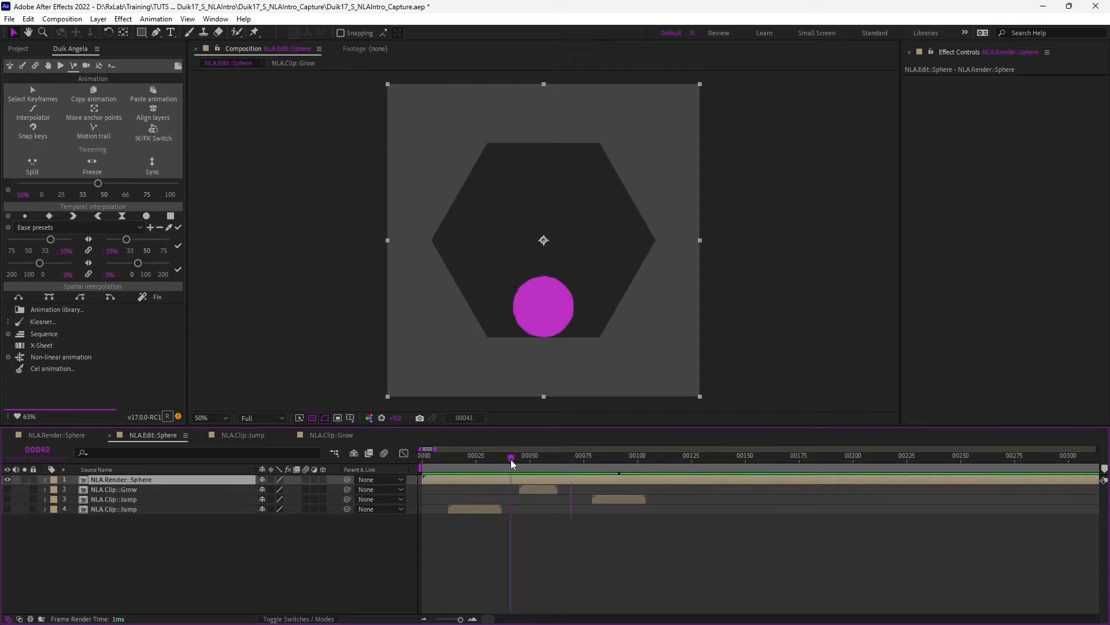
left_click(563, 462)
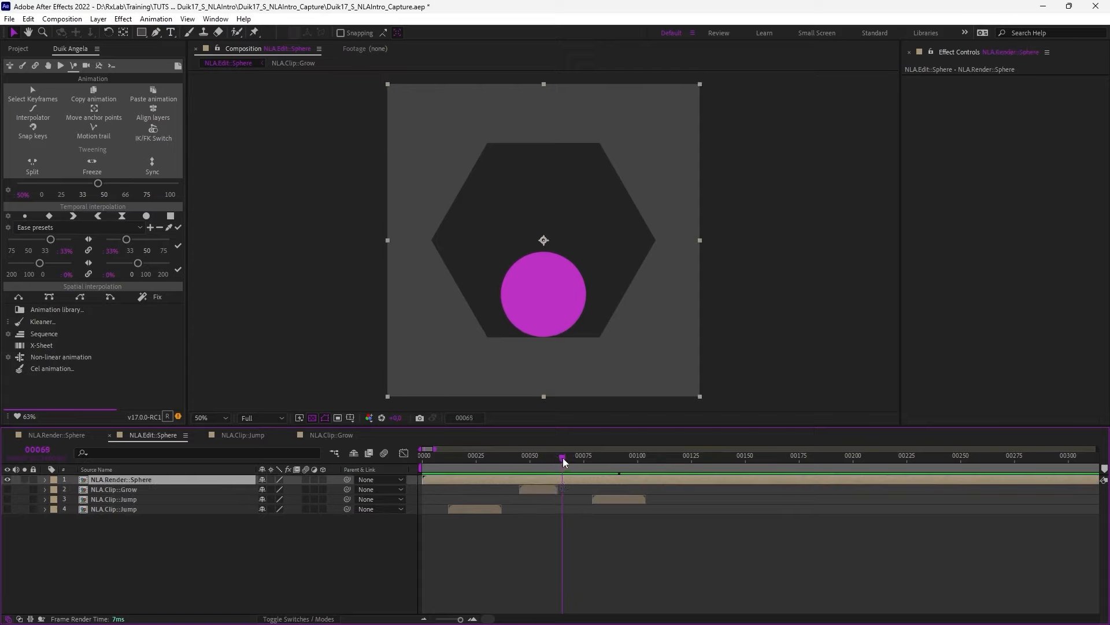
left_click_drag(564, 461, 576, 463)
left_click(547, 492)
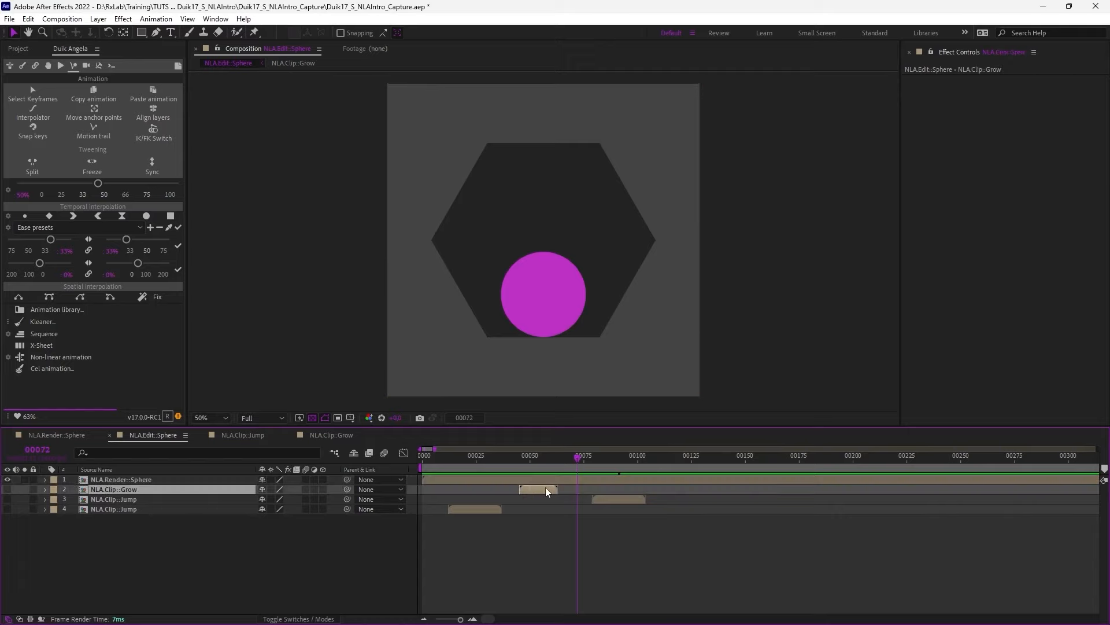
left_click_drag(576, 463, 568, 499)
- Switch to the browser, review the Adobe Support Community bug report on Layer.outPoint with precompositions, and return to After Effects
key("alt+Tab")
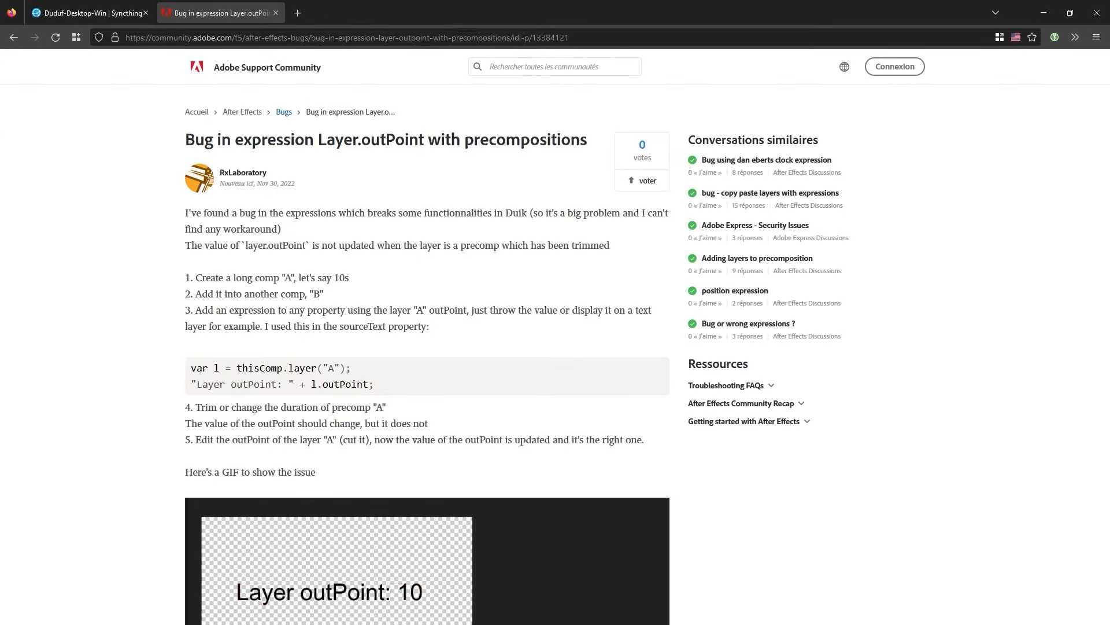
scroll(427, 187, "down", 3)
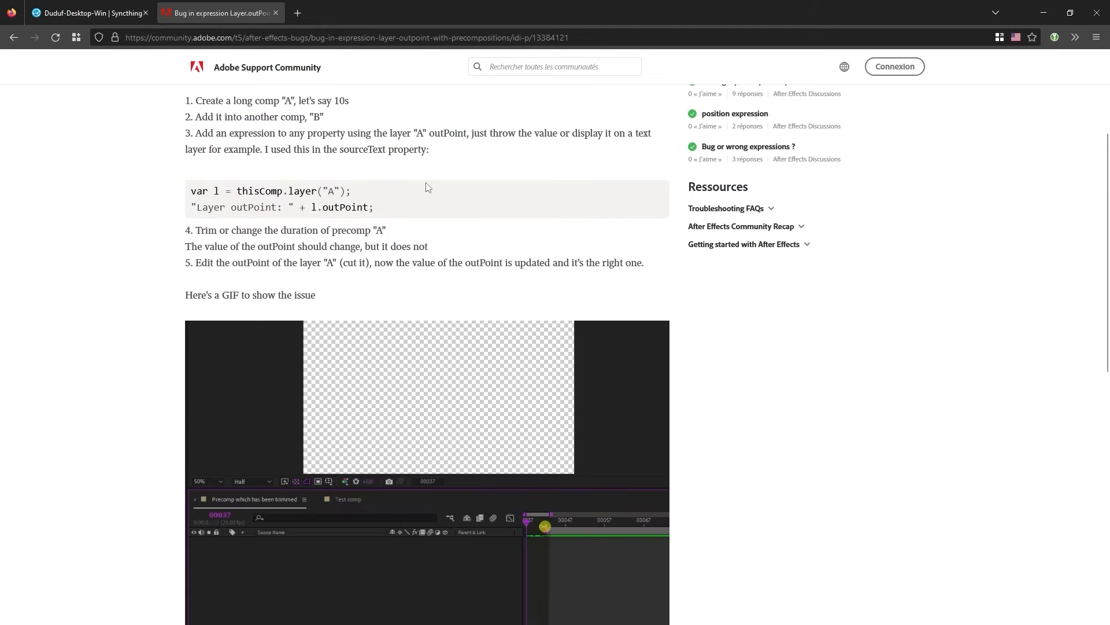
scroll(428, 186, "down", 10)
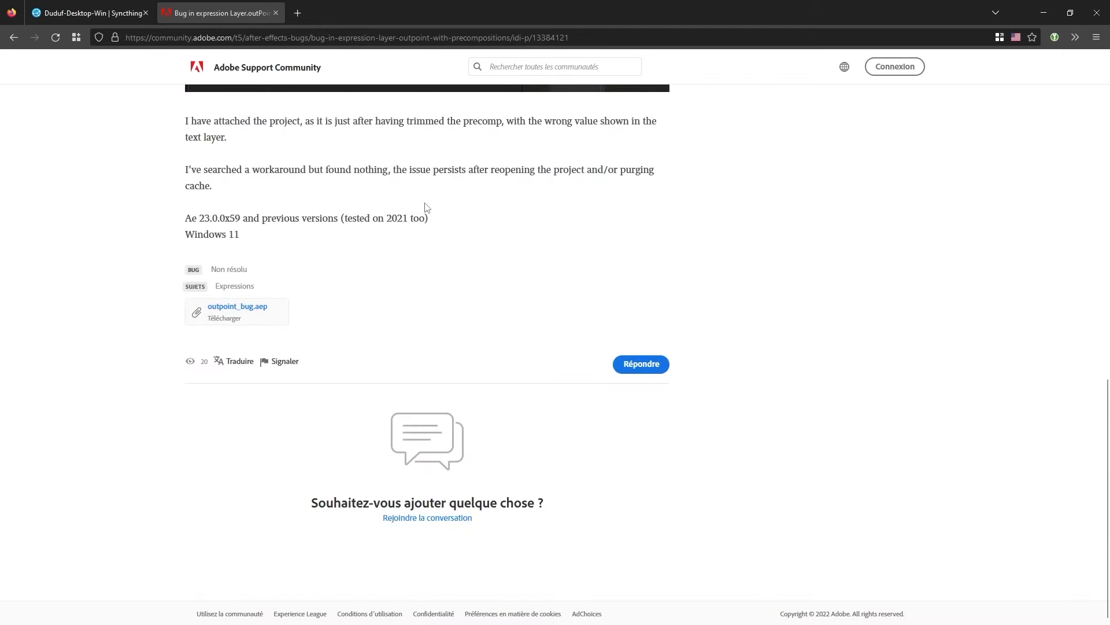
scroll(426, 207, "up", 15)
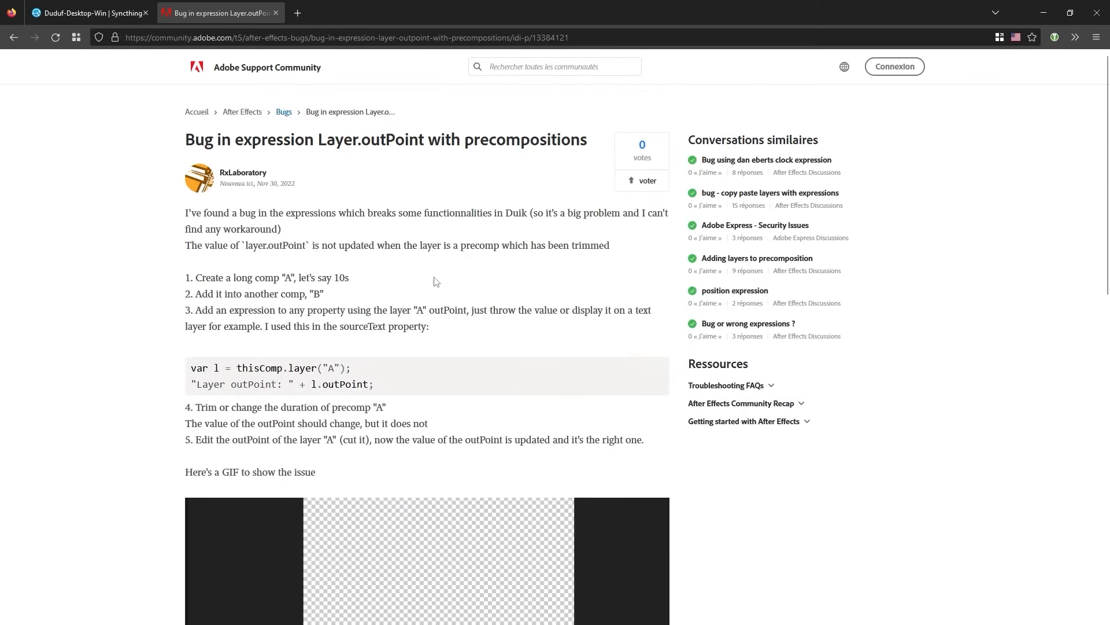
left_click(1044, 12)
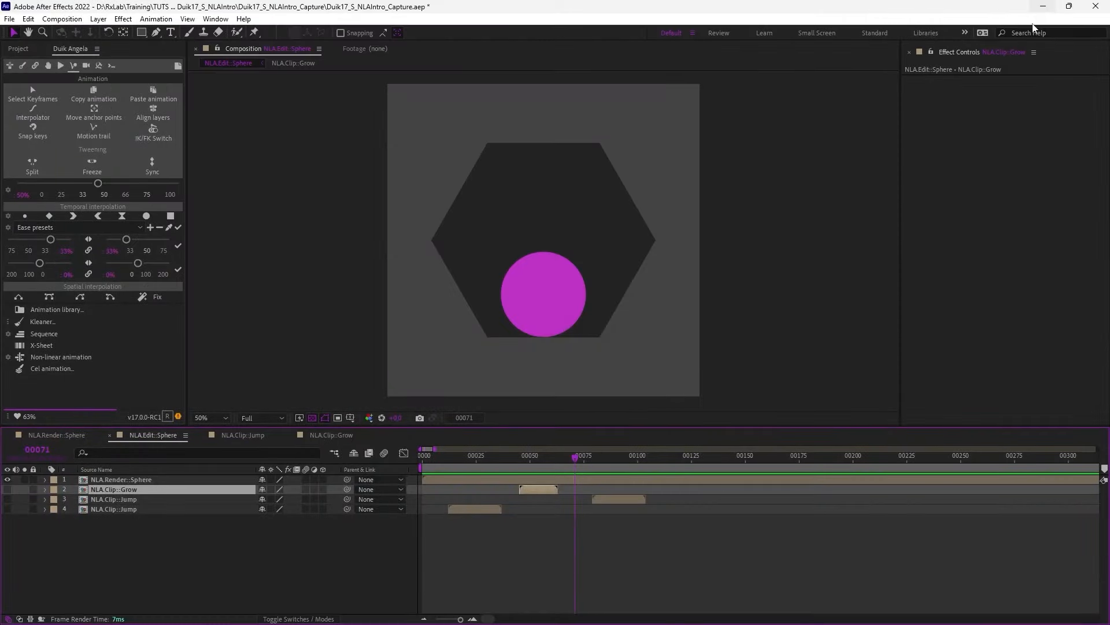
- Re-trim the Grow clip's out point in NLA.Edit::Sphere to refresh it, and examine the frames around the clip's end
left_click_drag(552, 461, 567, 460)
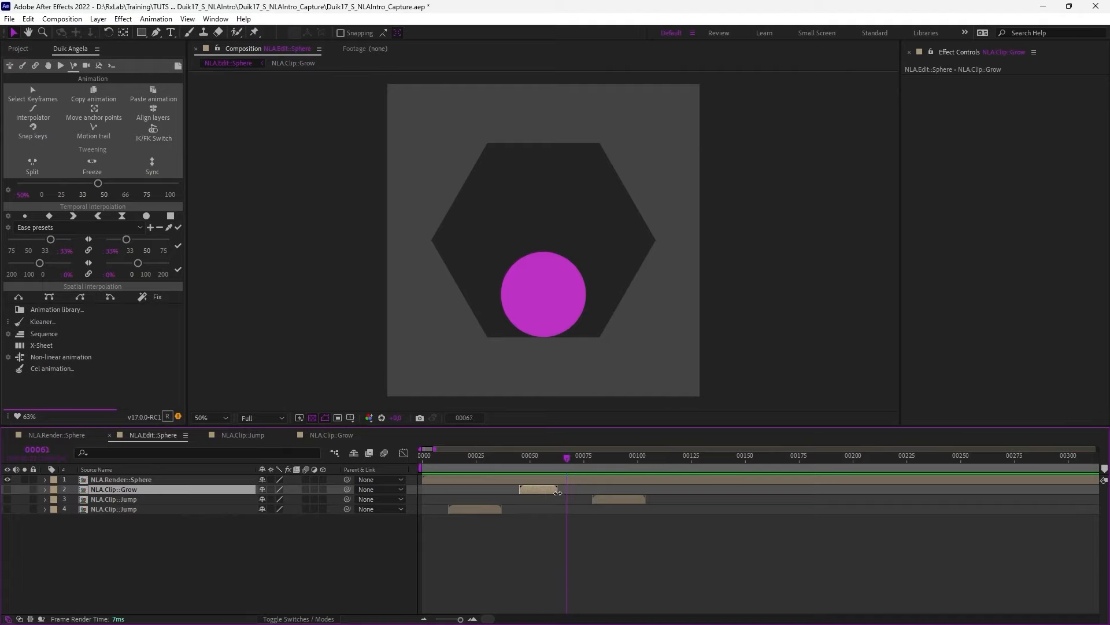
left_click_drag(556, 489, 558, 489)
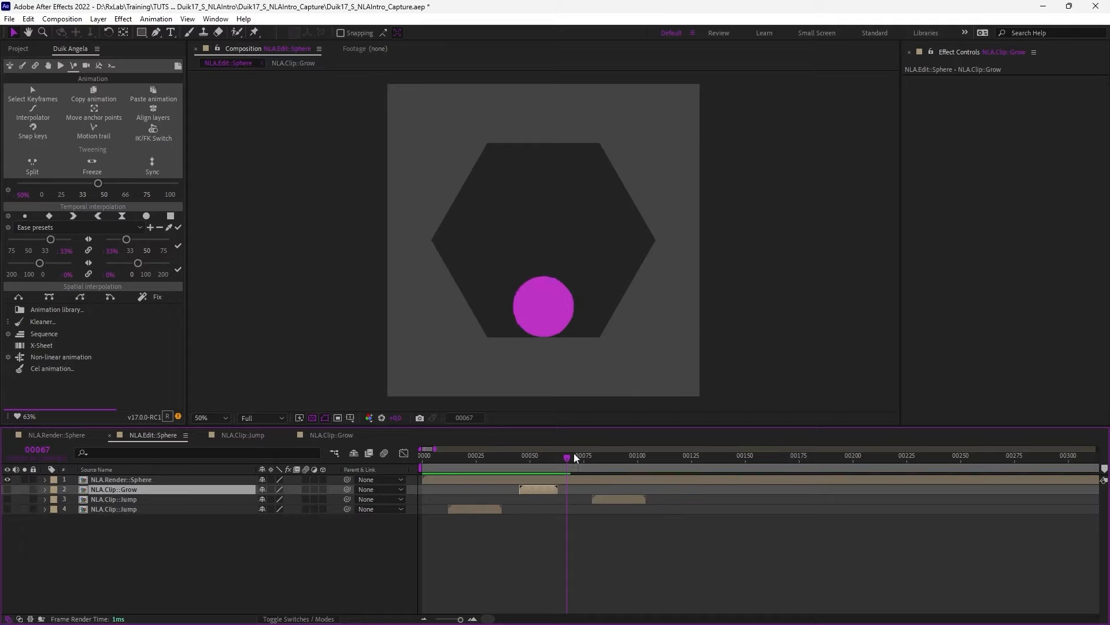
mouse_move(573, 460)
left_mouse_down()
mouse_move(494, 462)
mouse_move(556, 475)
left_mouse_up()
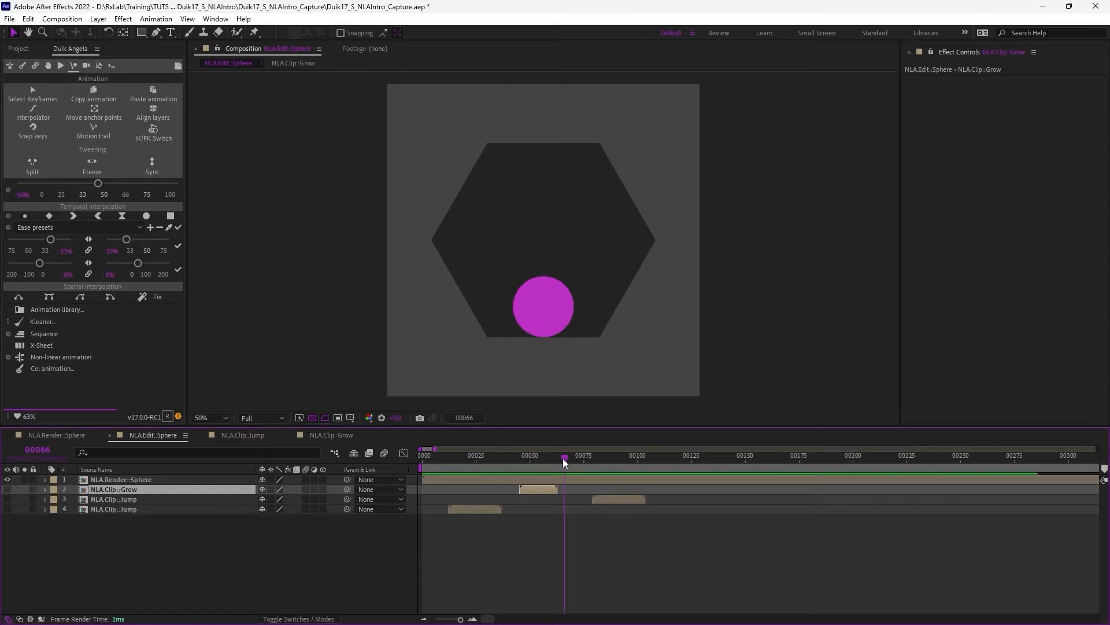
left_click(472, 619)
left_click_drag(480, 533, 552, 535)
left_click_drag(628, 461, 616, 483)
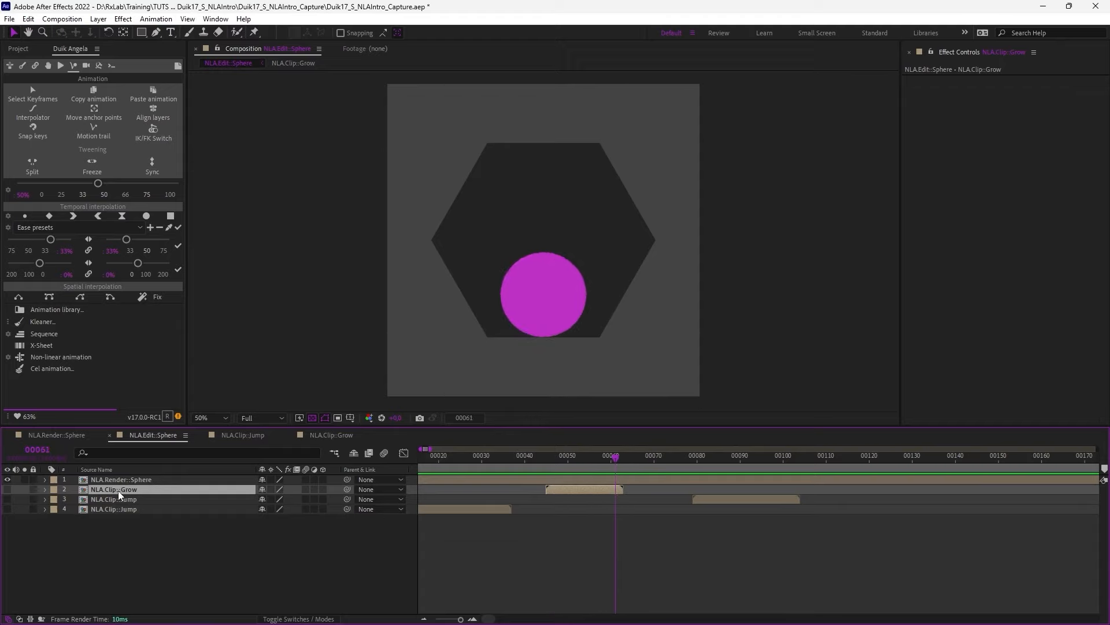
- Enable time remapping on the Grow clip and extend its out point to about frame 74
key("ctrl+alt+t")
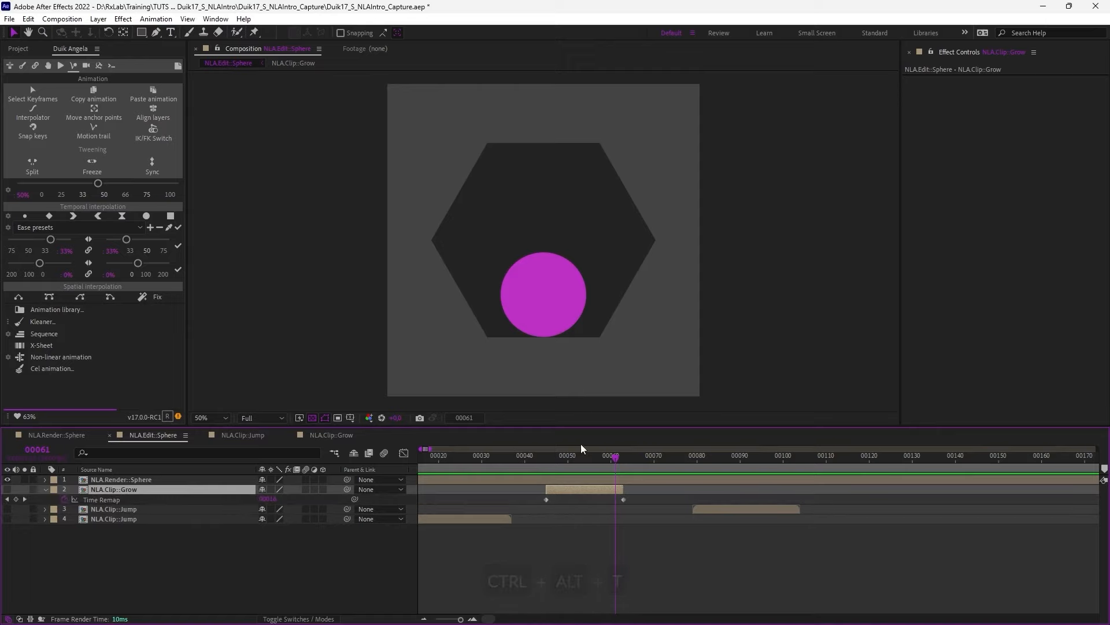
left_click_drag(620, 457, 693, 489)
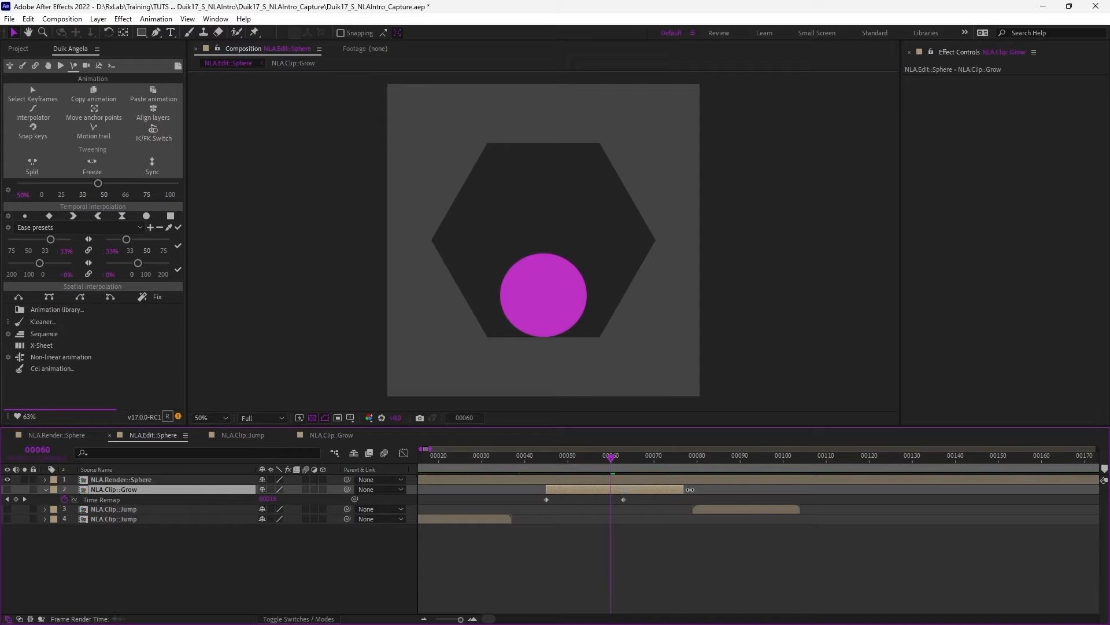
mouse_move(610, 456)
left_mouse_down()
mouse_move(664, 467)
mouse_move(613, 470)
mouse_move(676, 474)
mouse_move(604, 473)
mouse_move(615, 473)
left_mouse_up()
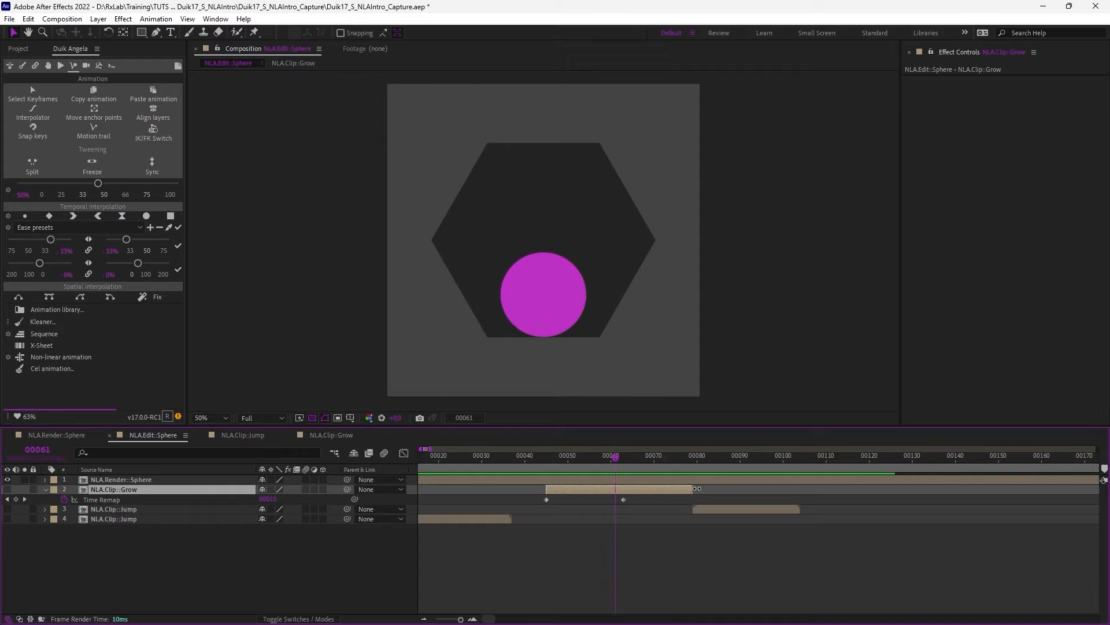
left_click_drag(692, 488, 672, 488)
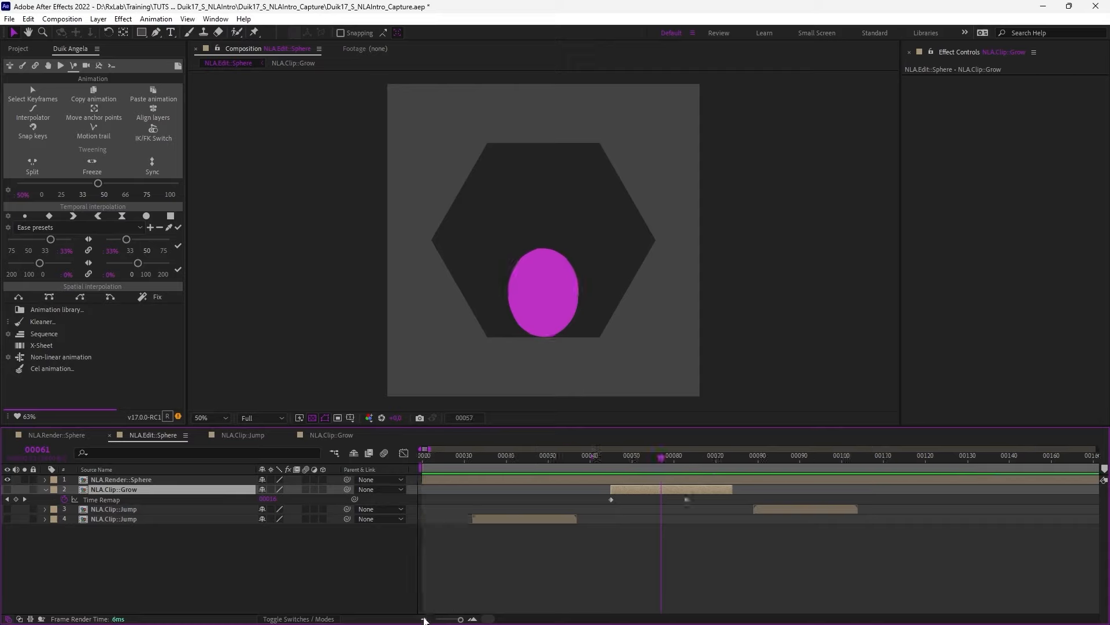
left_click(424, 618)
left_click(529, 560)
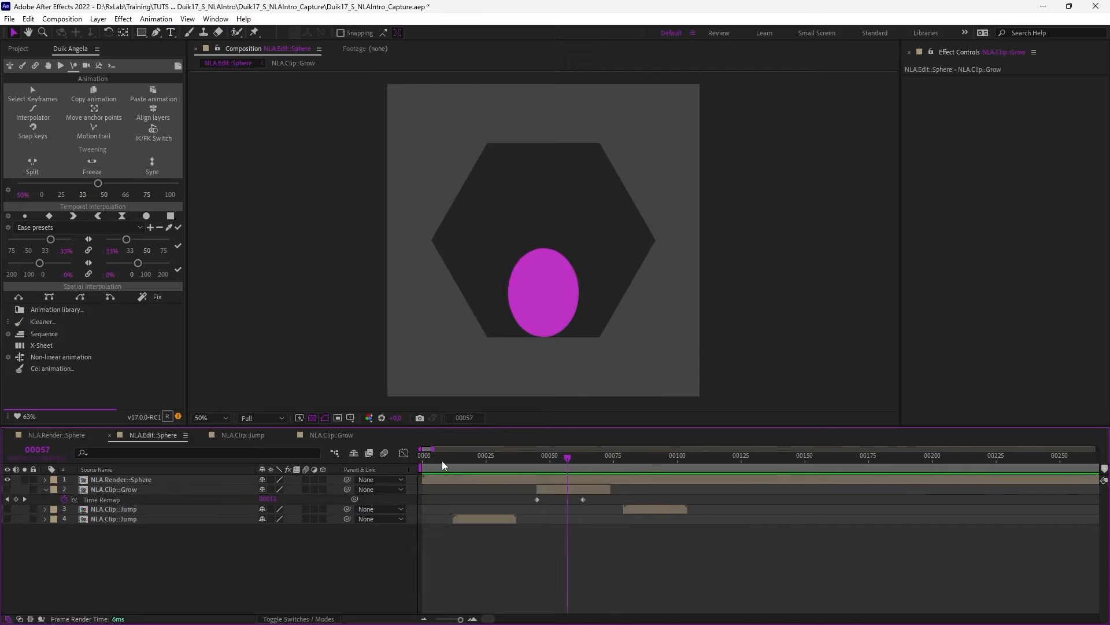
- Extend the Grow clip past the second Jump clip to about frame 159 and scrub through to frame 125
left_click_drag(442, 460, 715, 492)
left_click_drag(612, 458, 827, 489)
left_click_drag(697, 461, 742, 463)
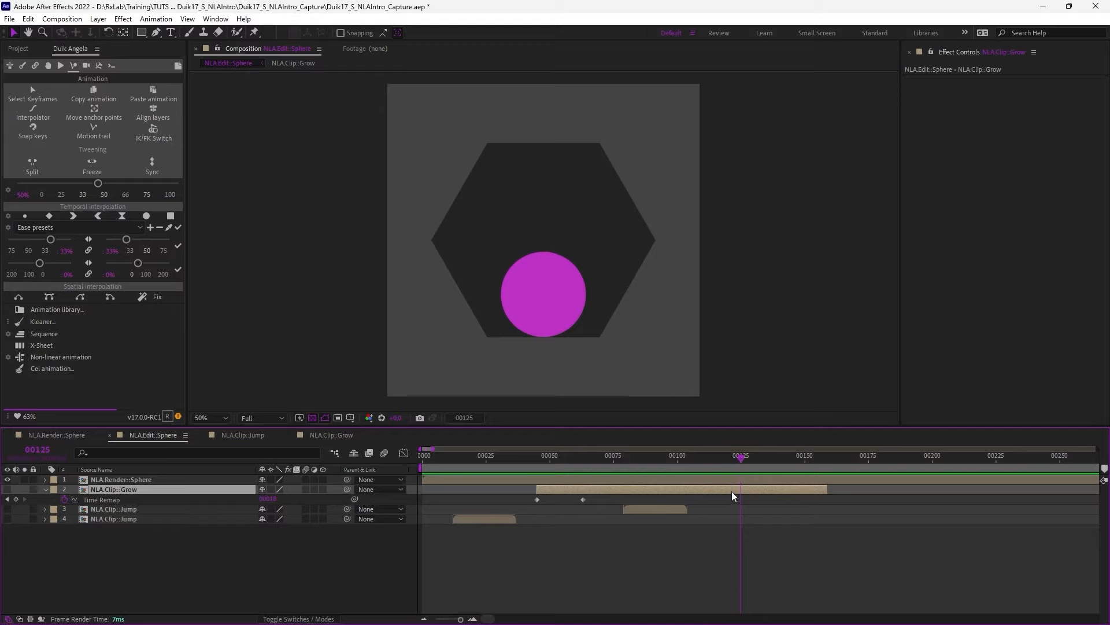
- Keyframe the Grow clip's Opacity from 100% at frame 125 to 0% at frame 133, and trim the clip's end just after the fade
key("t")
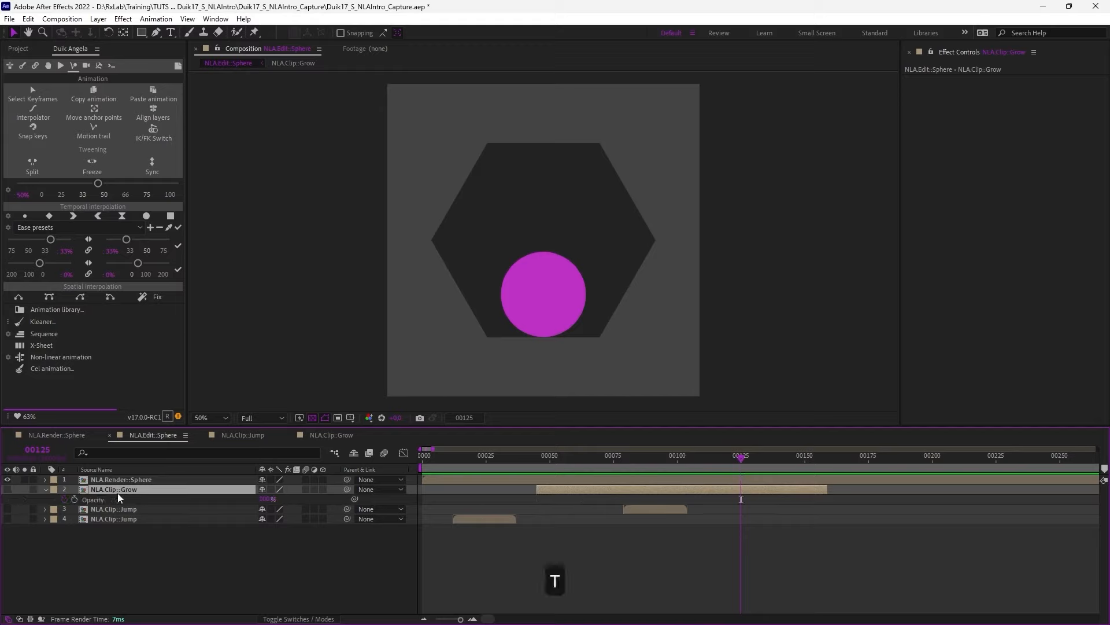
left_click(73, 499)
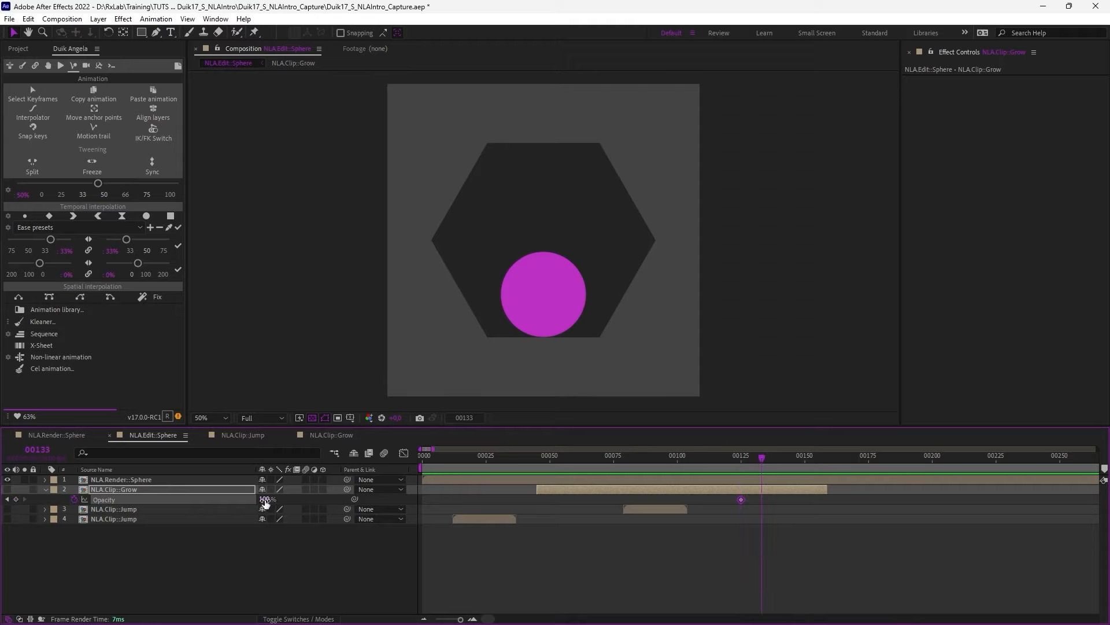
left_click_drag(265, 501, 196, 503)
left_click(729, 457)
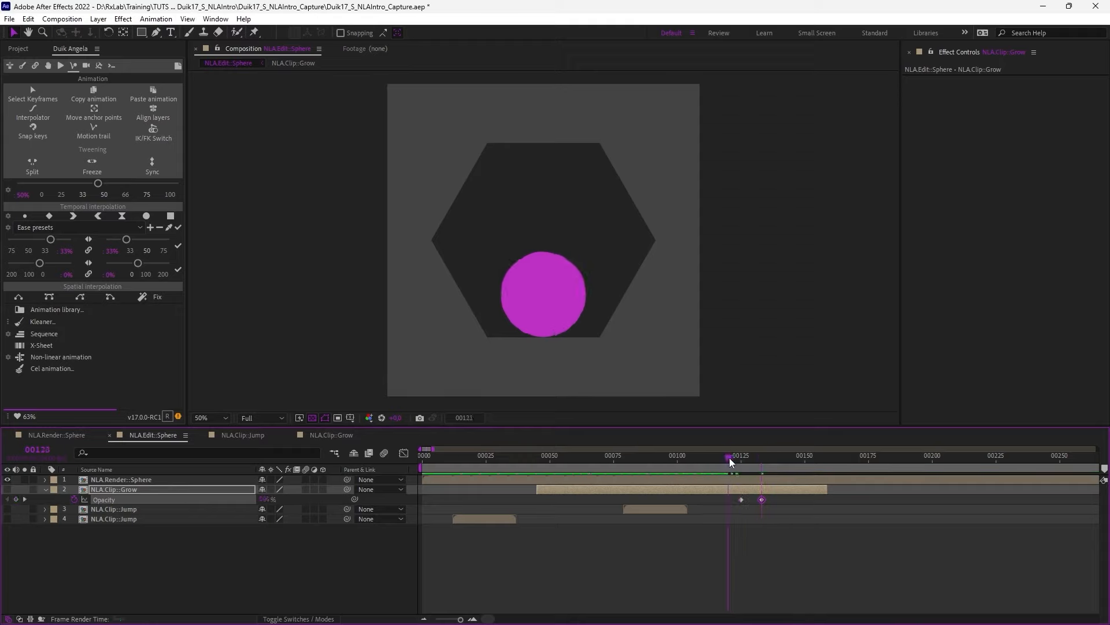
left_click_drag(730, 456, 729, 502)
left_click(760, 464)
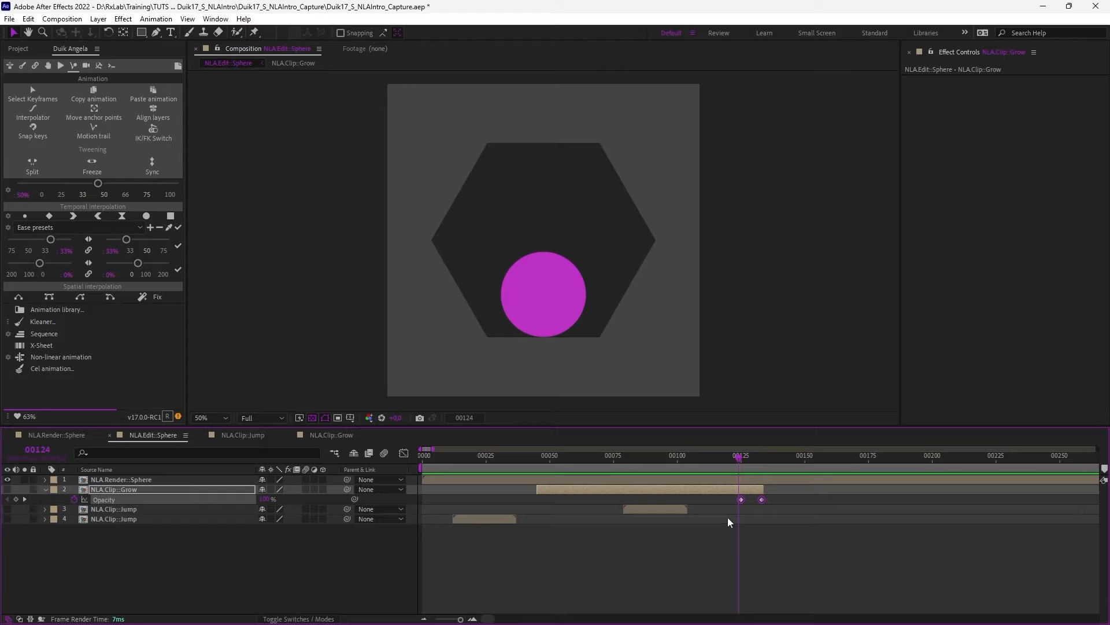
- Easy-ease both Opacity keyframes, lengthen the last one's incoming influence in the Graph Editor, and preview the fade from about frame 106
key("F9")
left_click(405, 453)
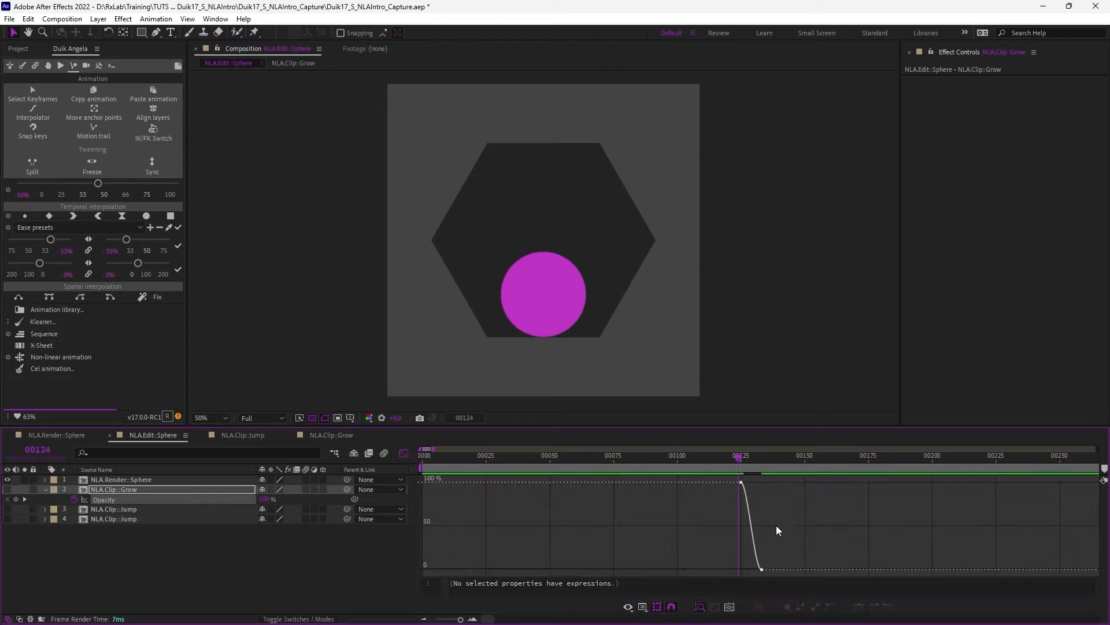
left_click(762, 569)
left_click_drag(755, 569, 748, 569)
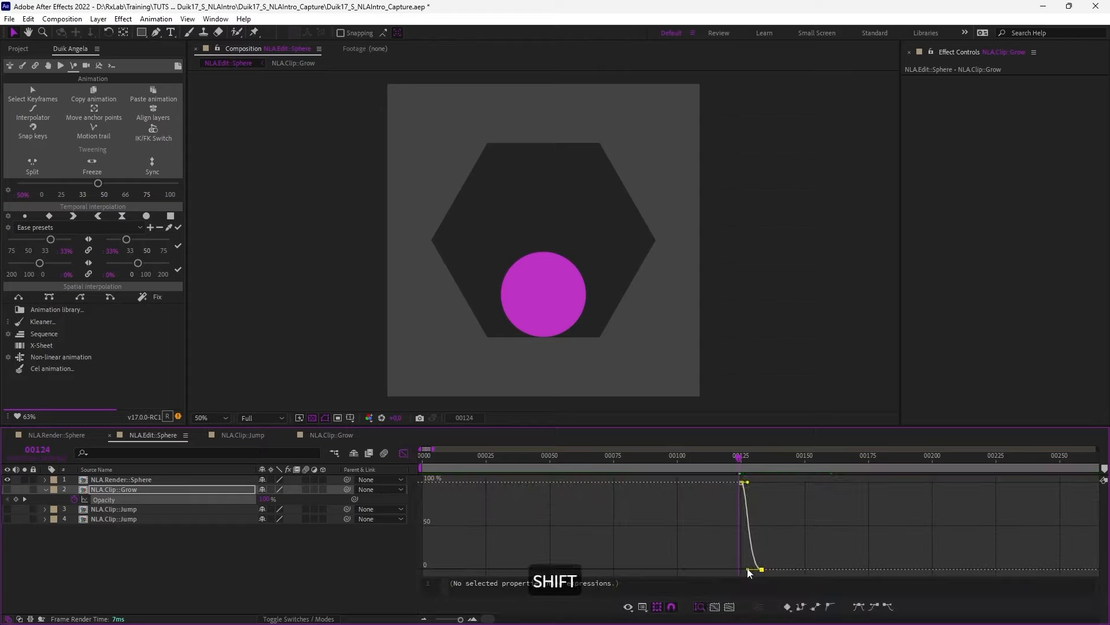
left_click(403, 453)
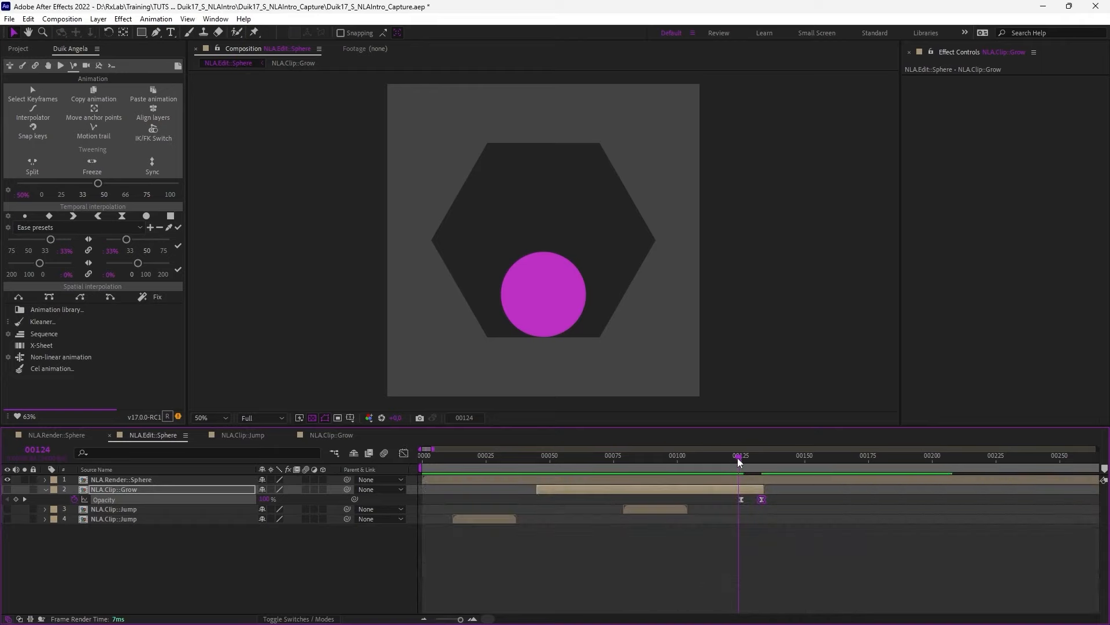
left_click_drag(739, 459, 692, 459)
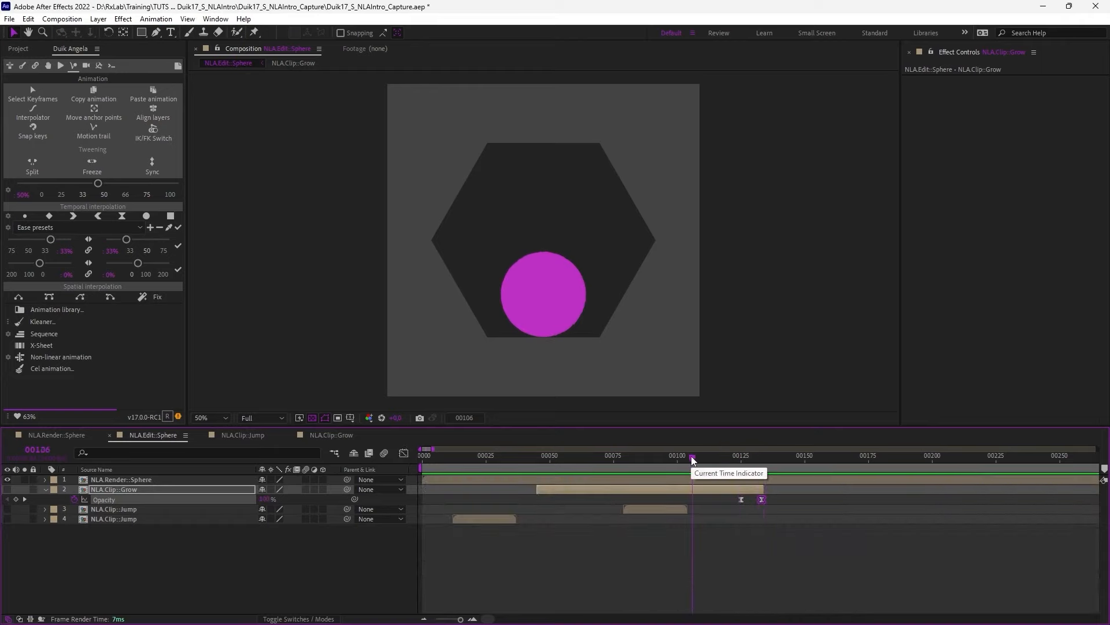
key("KP_0")
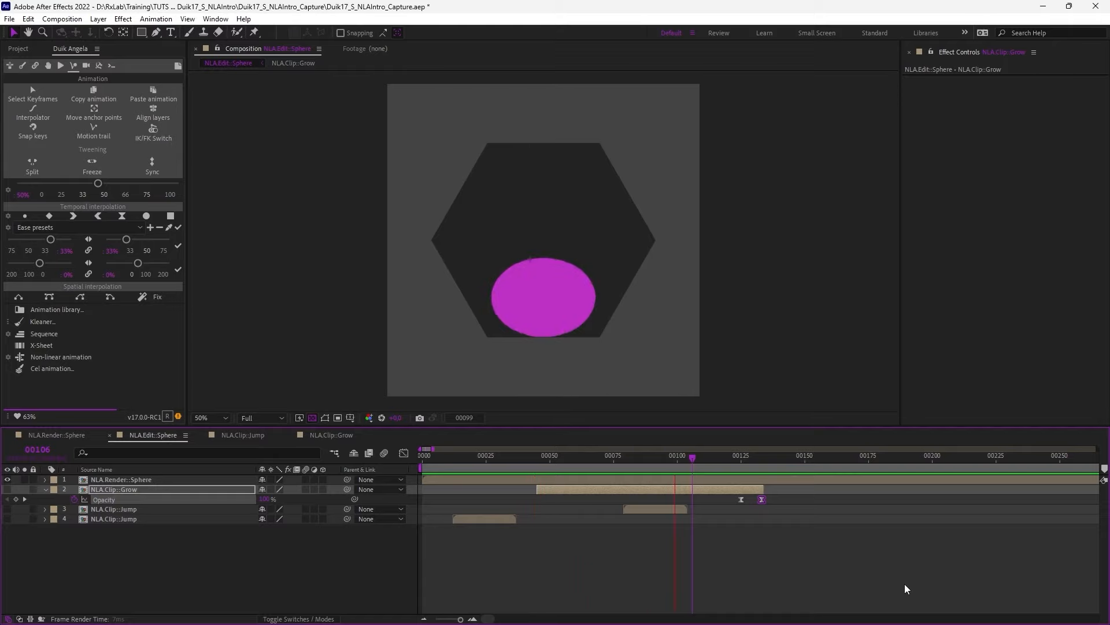
key("space")
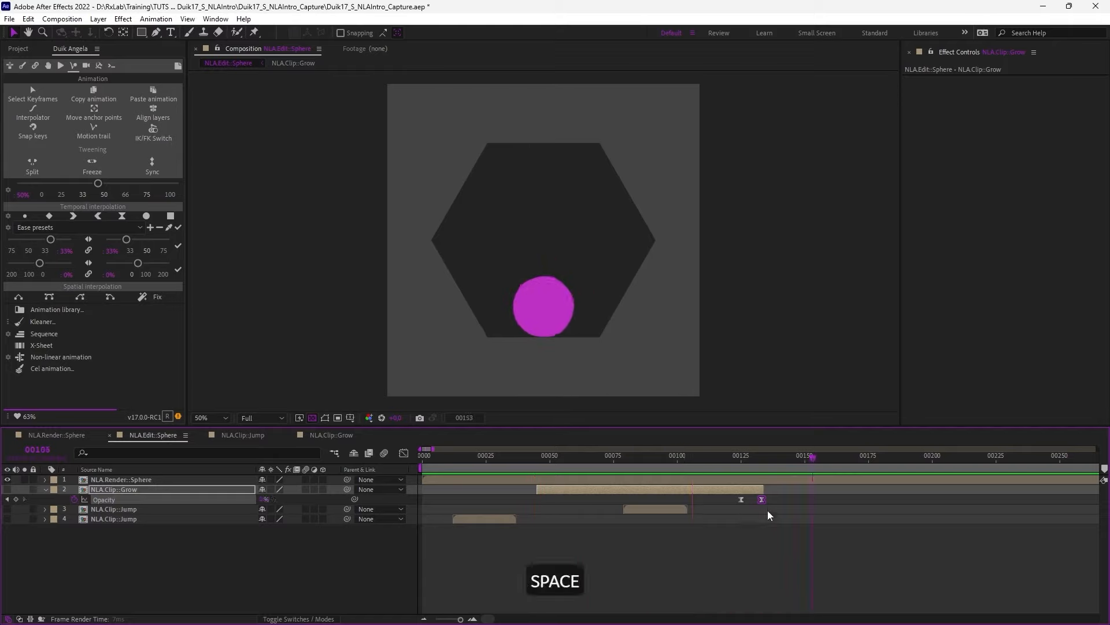
- Move the Grow clip's last Opacity keyframe and its out point to about frame 140, then preview the longer fade
left_click_drag(761, 501, 779, 500)
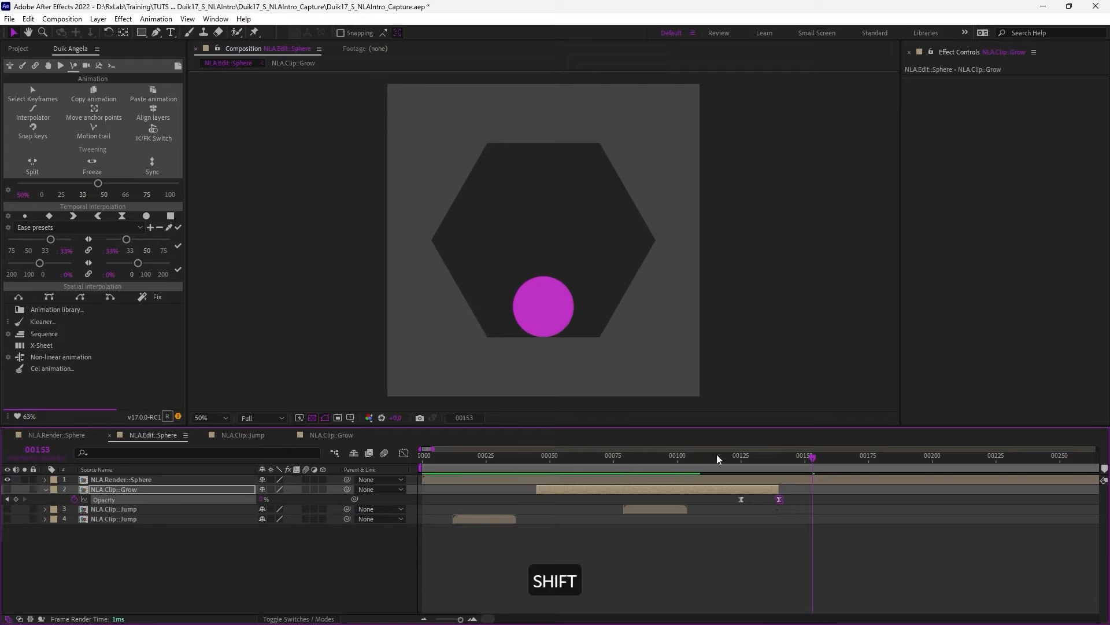
left_click(710, 461)
key("KP_0")
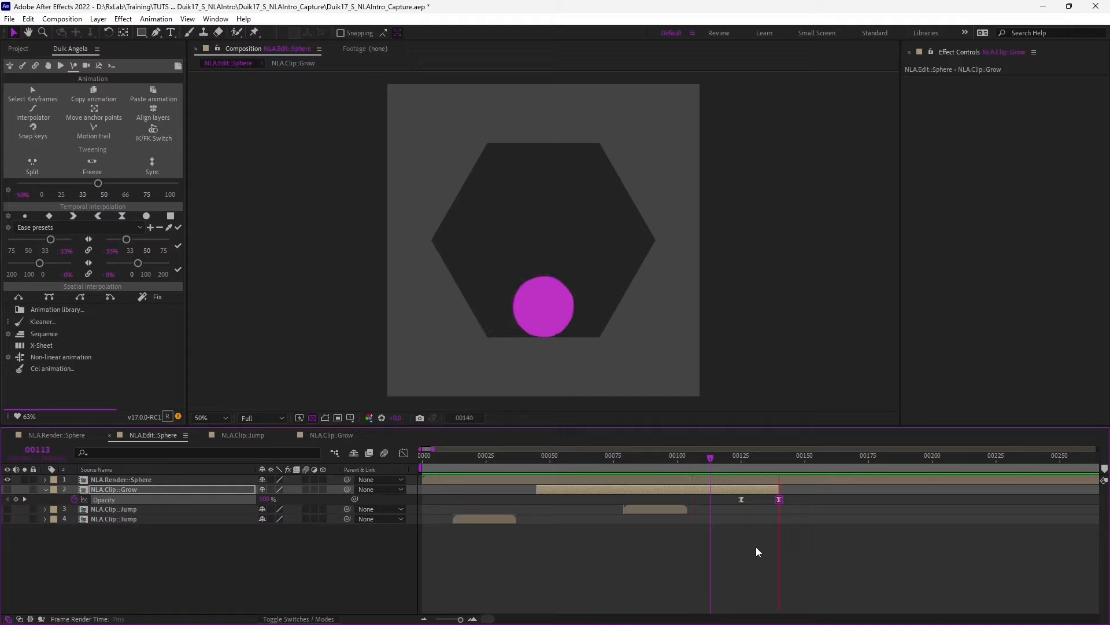
key("space")
left_click(732, 493)
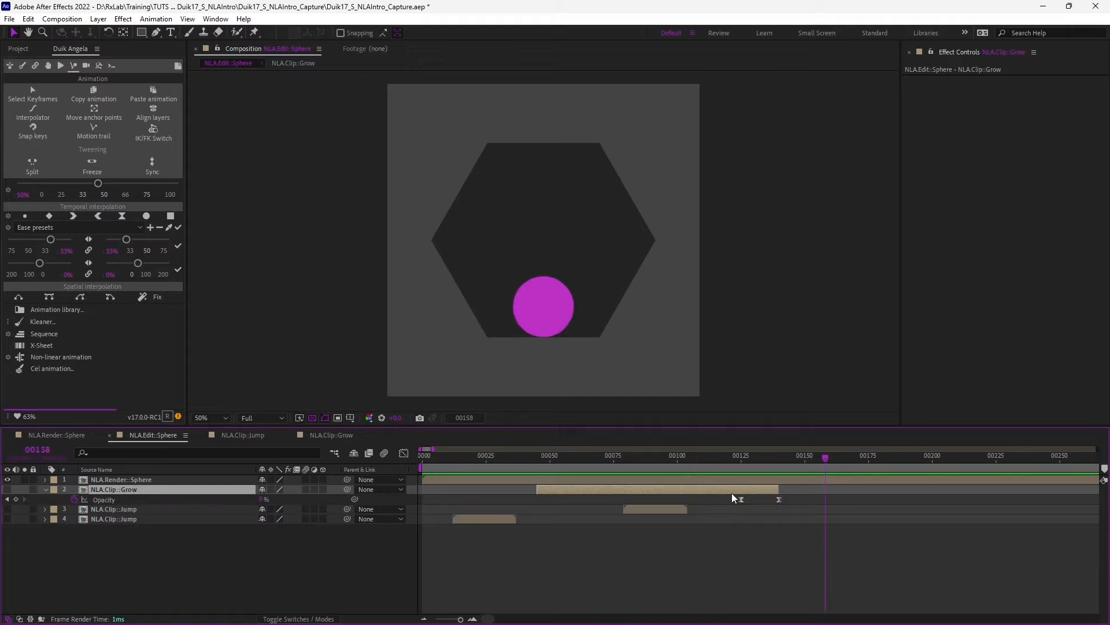
left_click(731, 454)
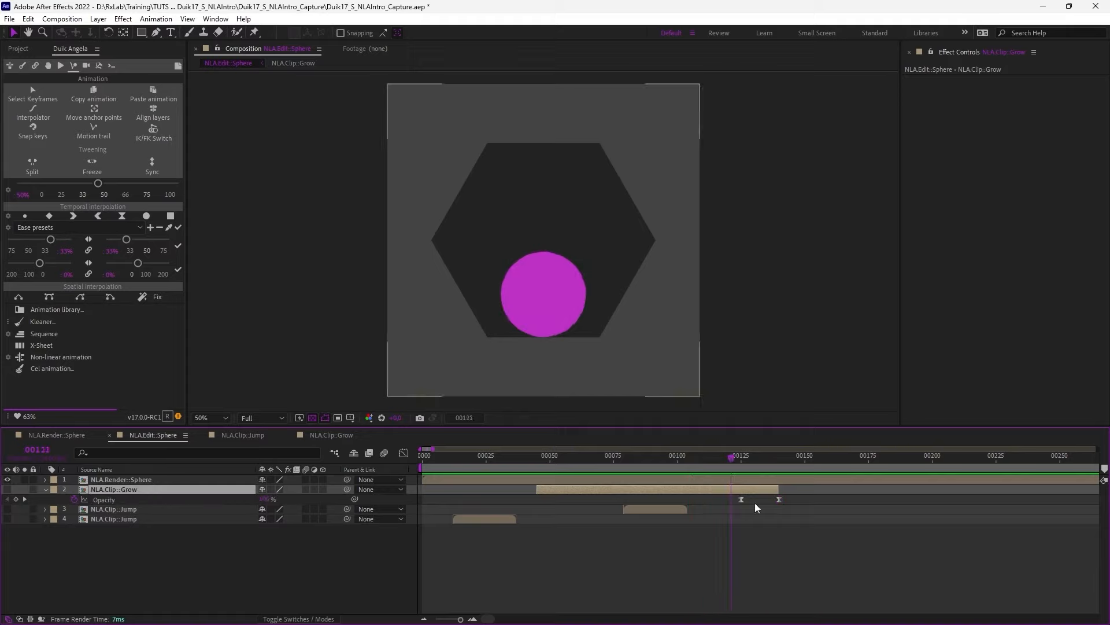
- Open the NLA.Clip::Grow composition and set its duration to 40 frames
double_click(588, 491)
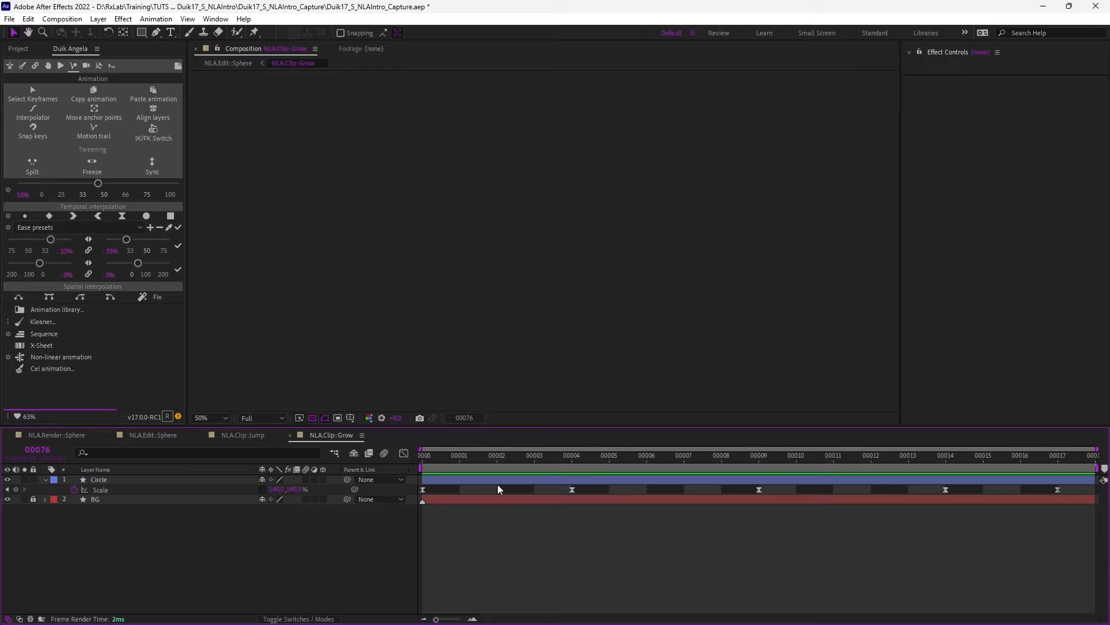
left_click_drag(476, 457, 650, 483)
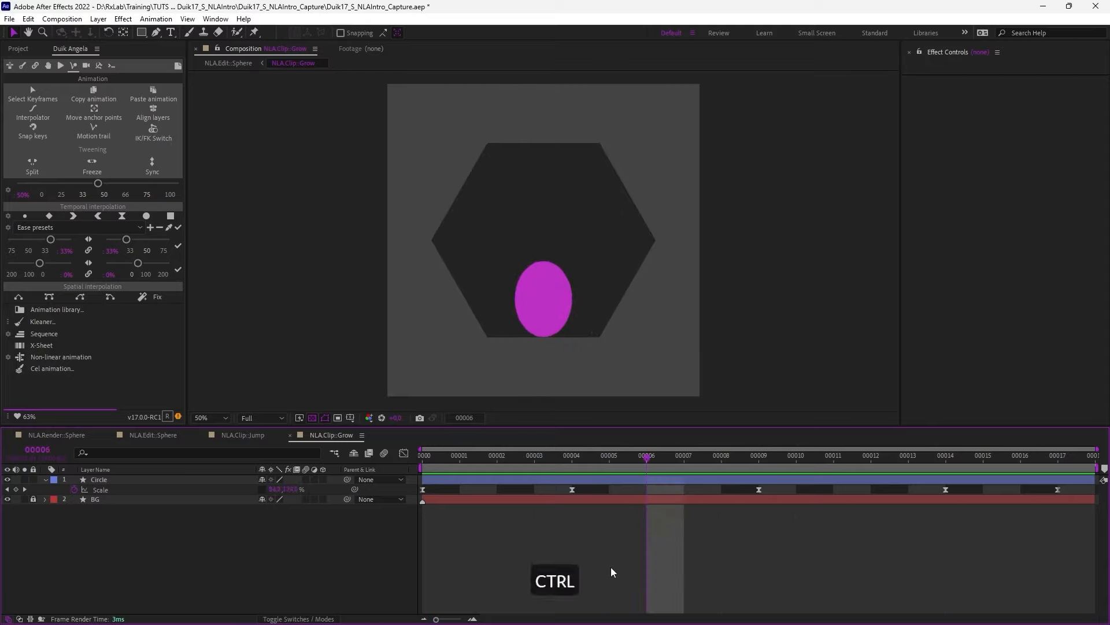
key("ctrl+k")
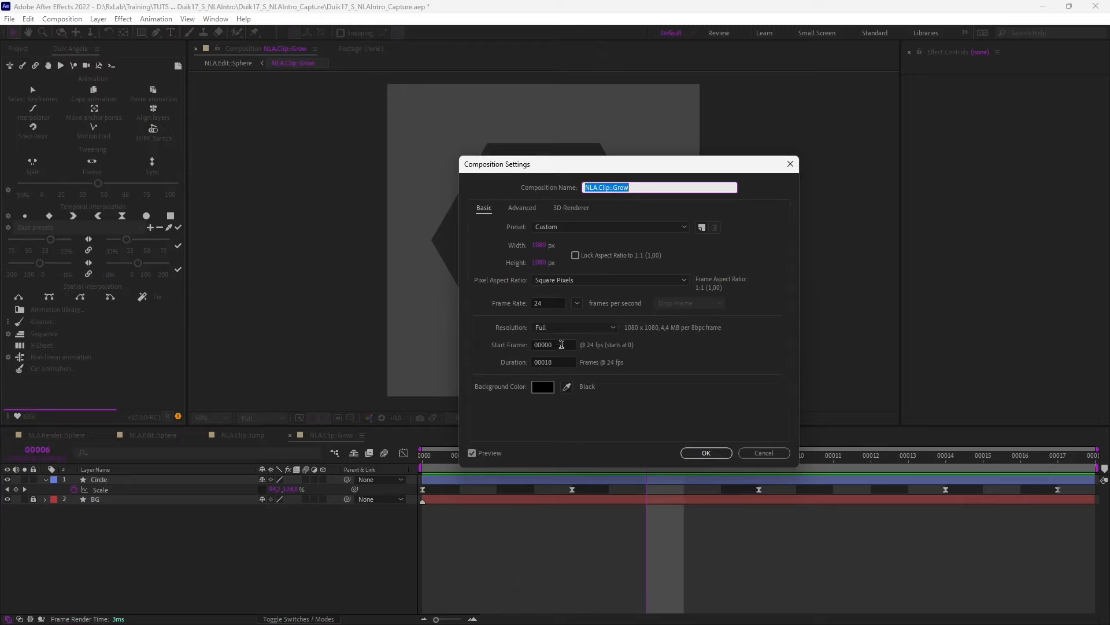
left_click_drag(544, 363, 590, 370)
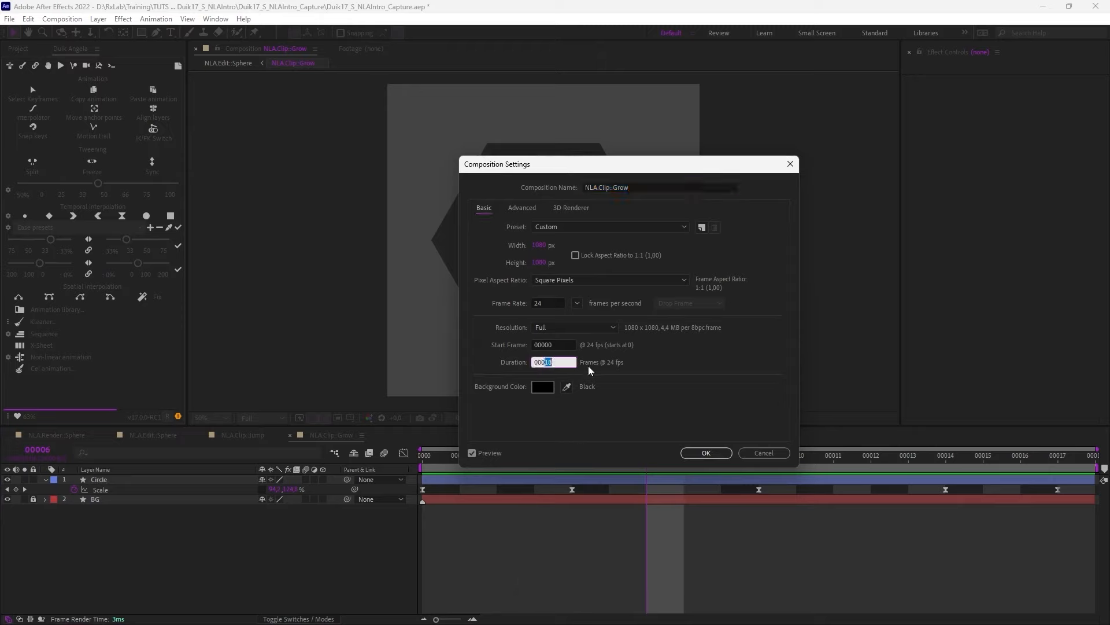
type("40")
key("Return")
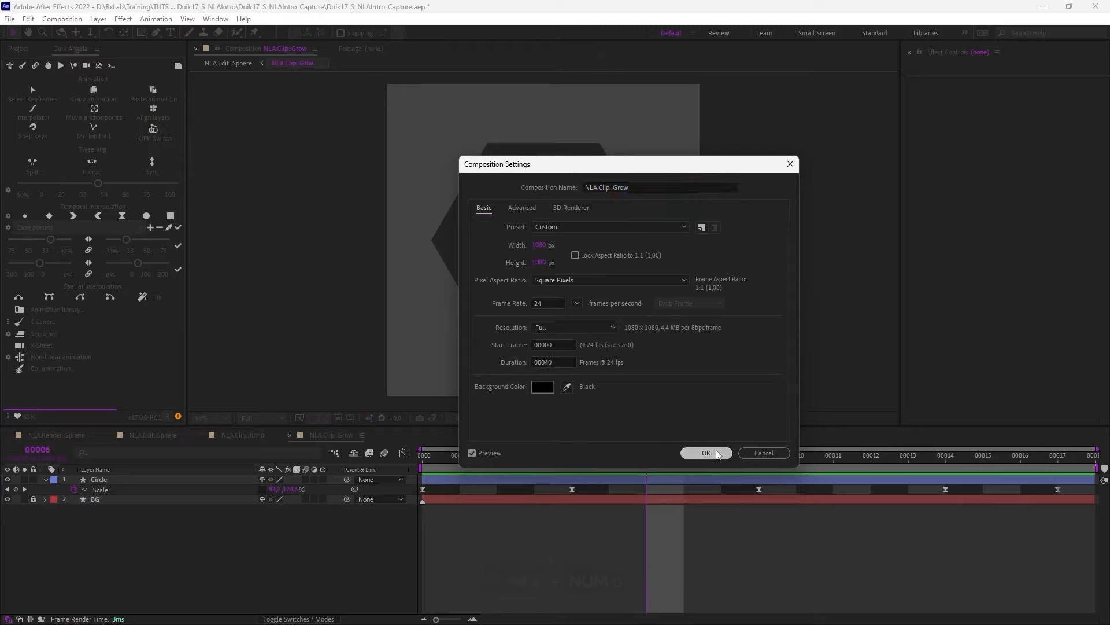
- Unlock the BG layer, extend both Circle and BG to the end of the Grow composition, and lock BG again
left_click_drag(460, 619, 436, 619)
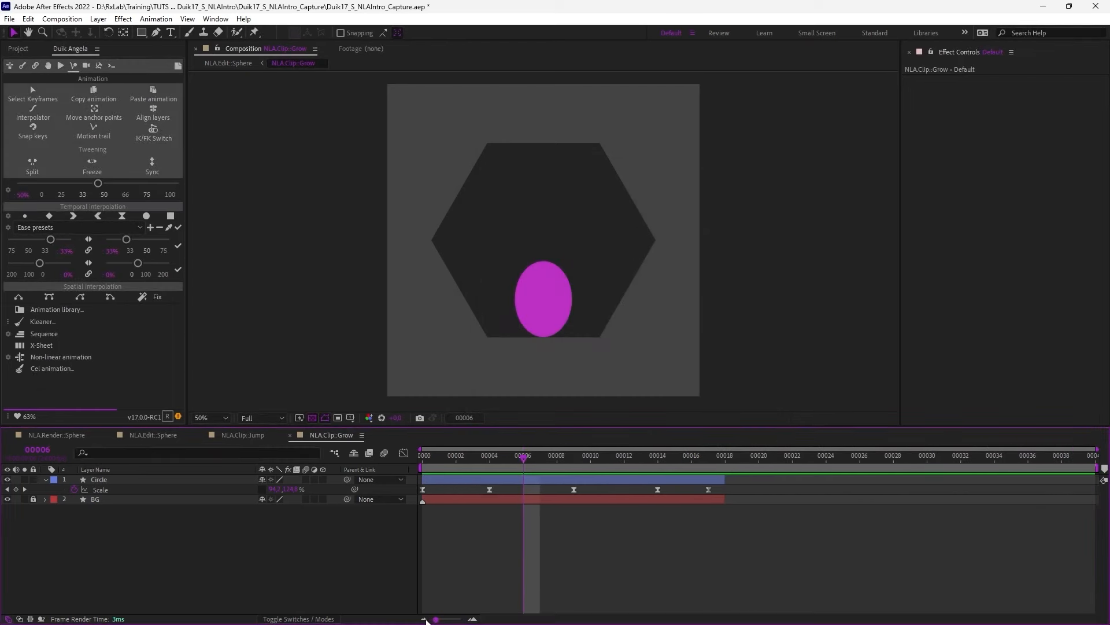
left_click(664, 480)
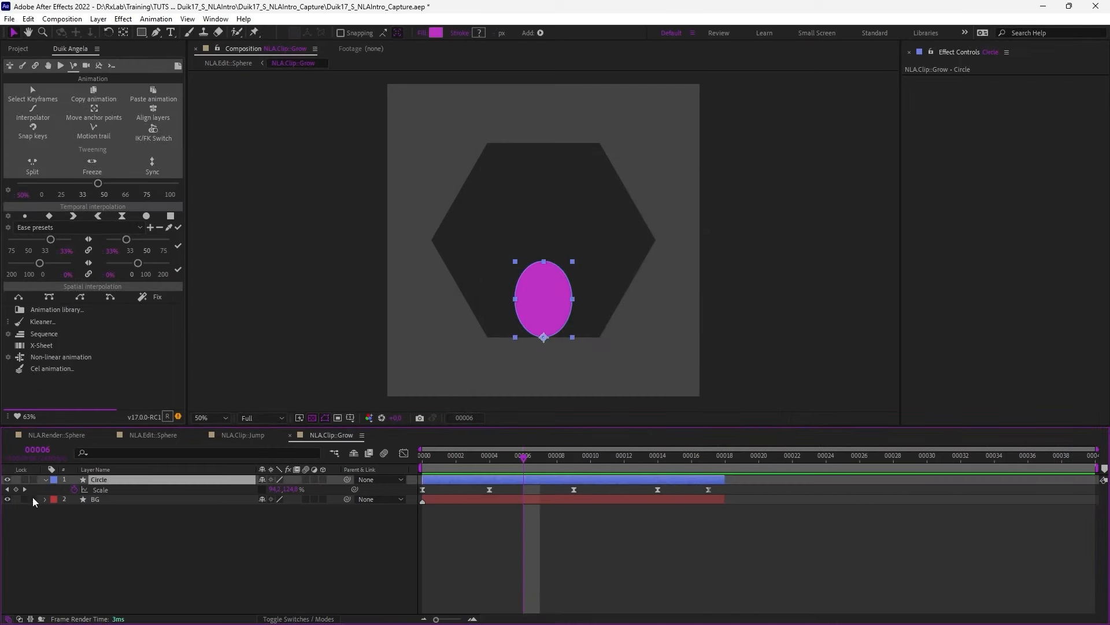
left_click(33, 499)
left_click(694, 499, "shift")
left_click_drag(724, 479, 1108, 478)
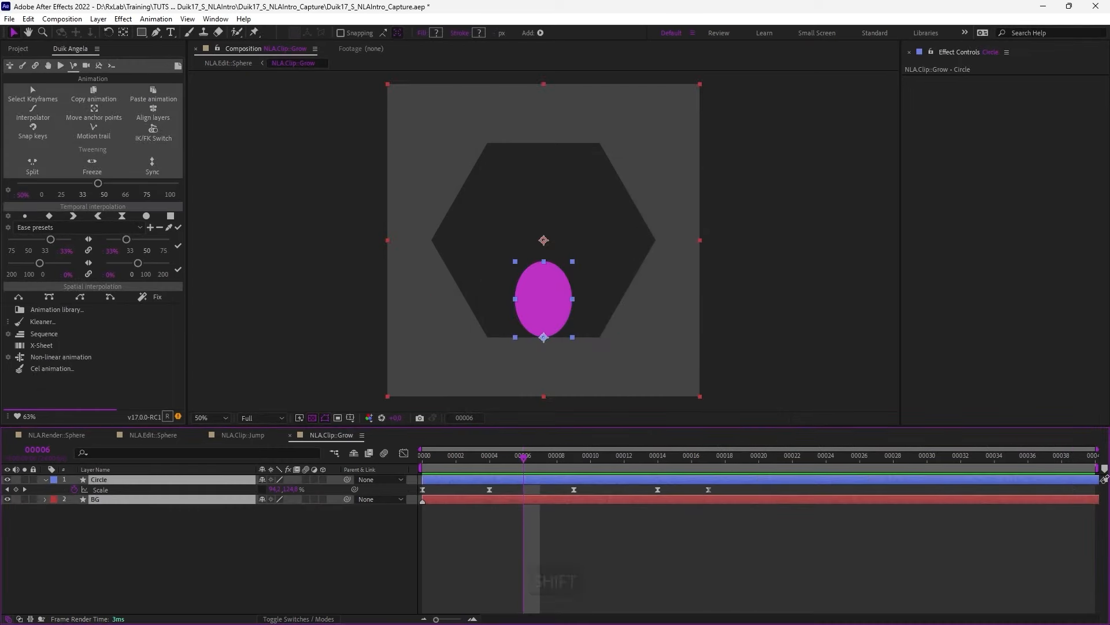
left_click(752, 556)
left_click(33, 499)
left_click(46, 479)
- Keyframe Circle's Scale at frames 24, 28, 34 and 38, holding its size at frame 24 and returning to 100% at frame 38
left_click_drag(524, 458, 824, 464)
left_click(115, 480)
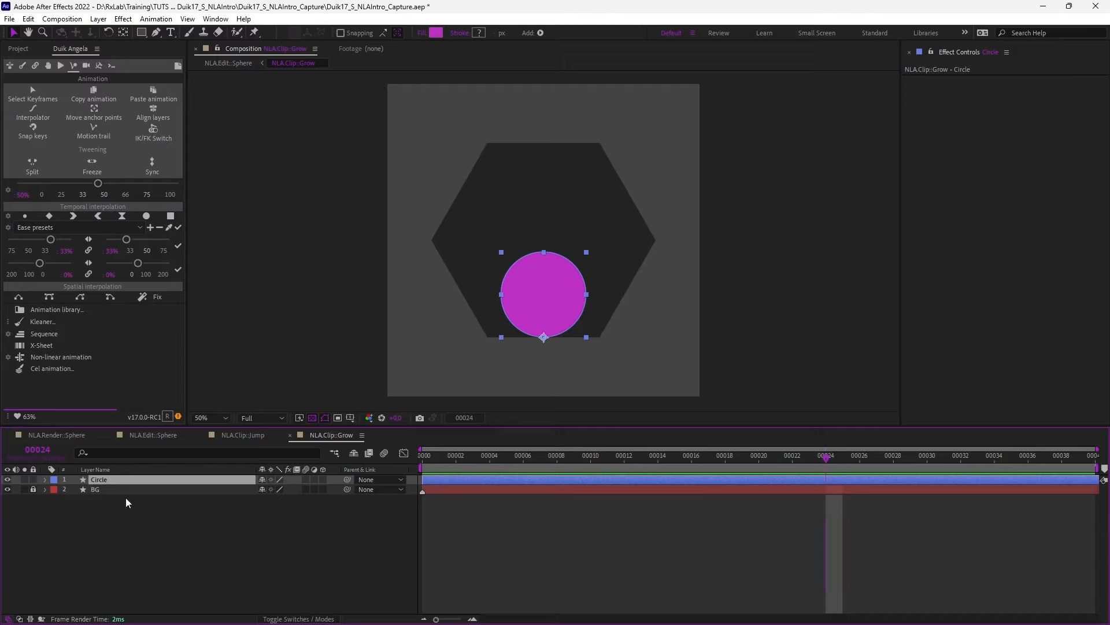
key("u")
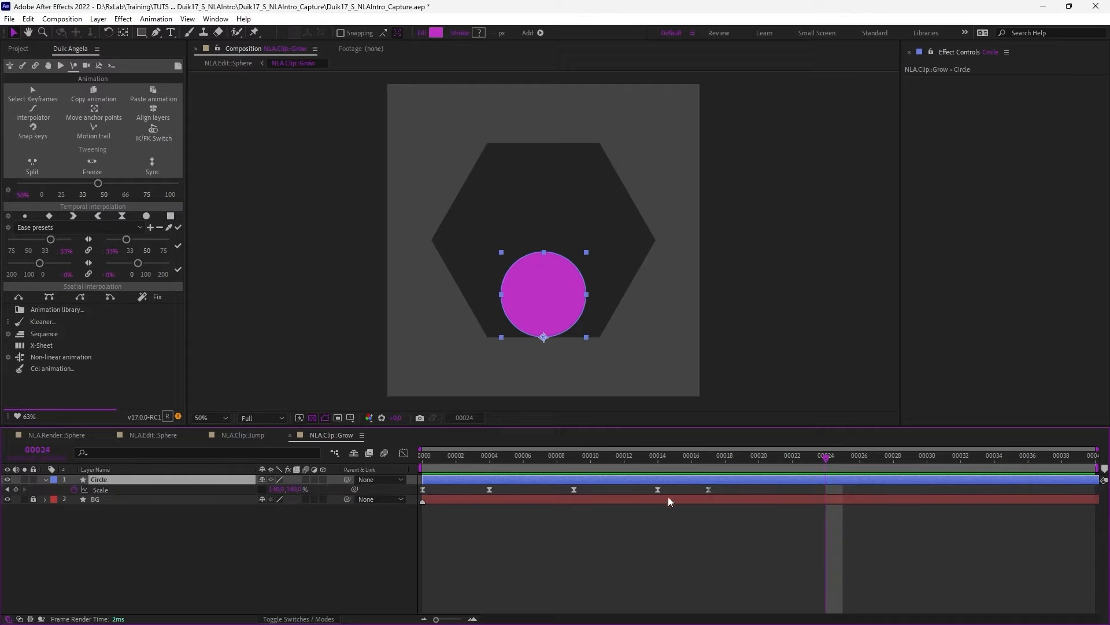
left_click(17, 490)
left_click(876, 459)
left_click_drag(874, 465, 994, 463)
left_click(1061, 460)
left_click(277, 489)
type("100")
key("Return")
- Lengthen the last Scale keyframe's incoming influence in the Graph Editor and preview the grow-and-shrink animation
left_click(404, 453)
left_click(1062, 548)
left_click_drag(1040, 548, 1026, 550)
left_click_drag(1029, 463, 864, 481)
left_click(894, 483)
key("KP_0")
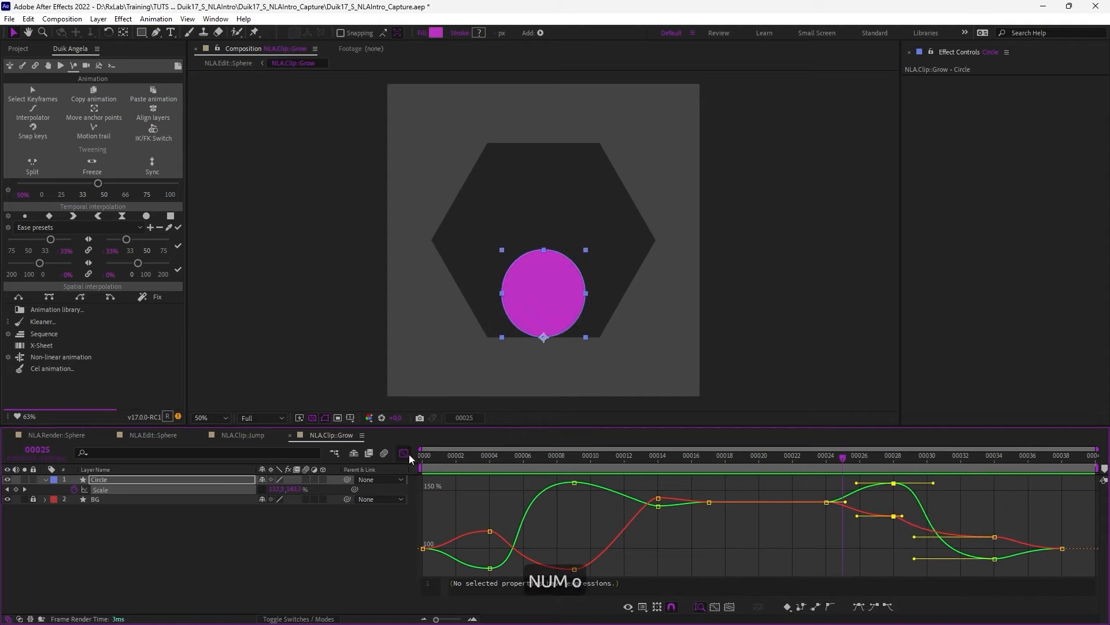
left_click(404, 453)
key("KP_0")
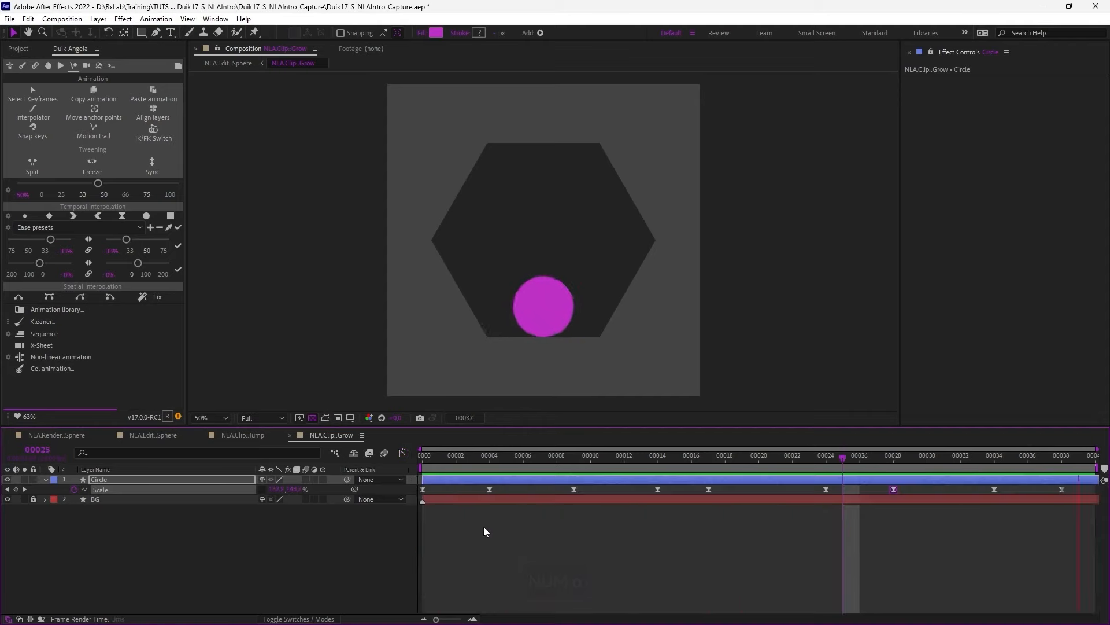
key("space")
key("space")
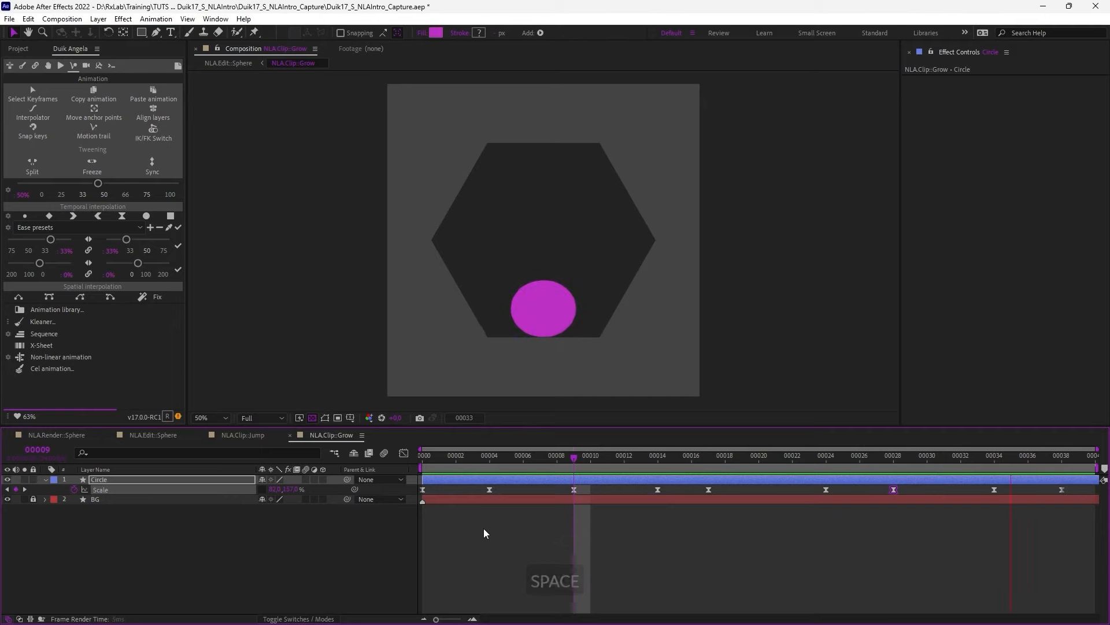
key("space")
- Save the project and return to the NLA.Edit::Sphere composition
key("ctrl+s")
key("Tab")
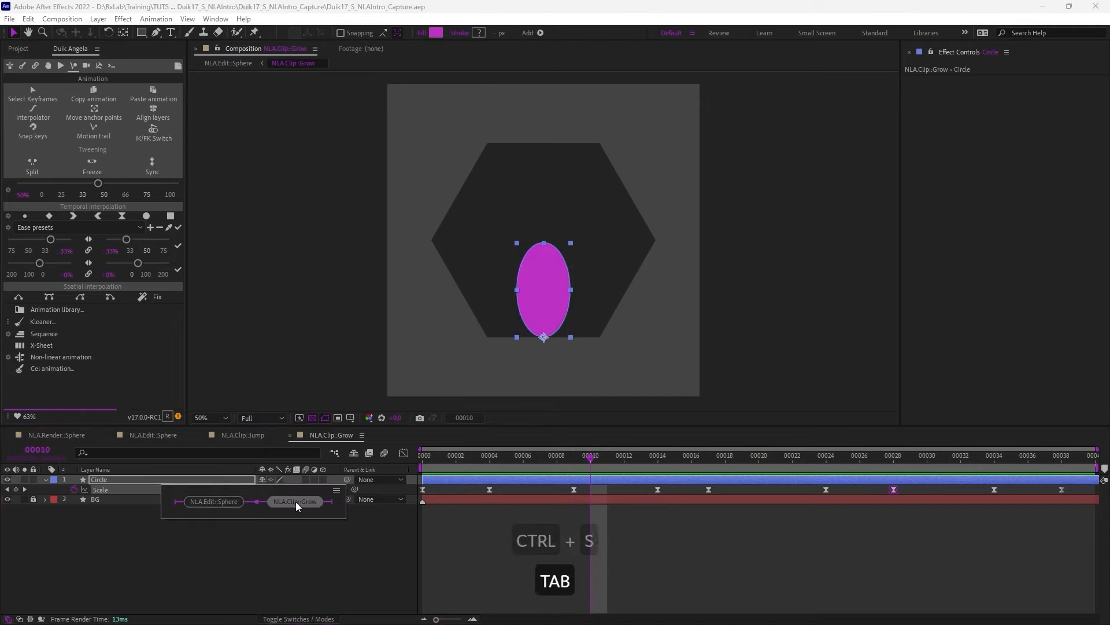
left_click(215, 501)
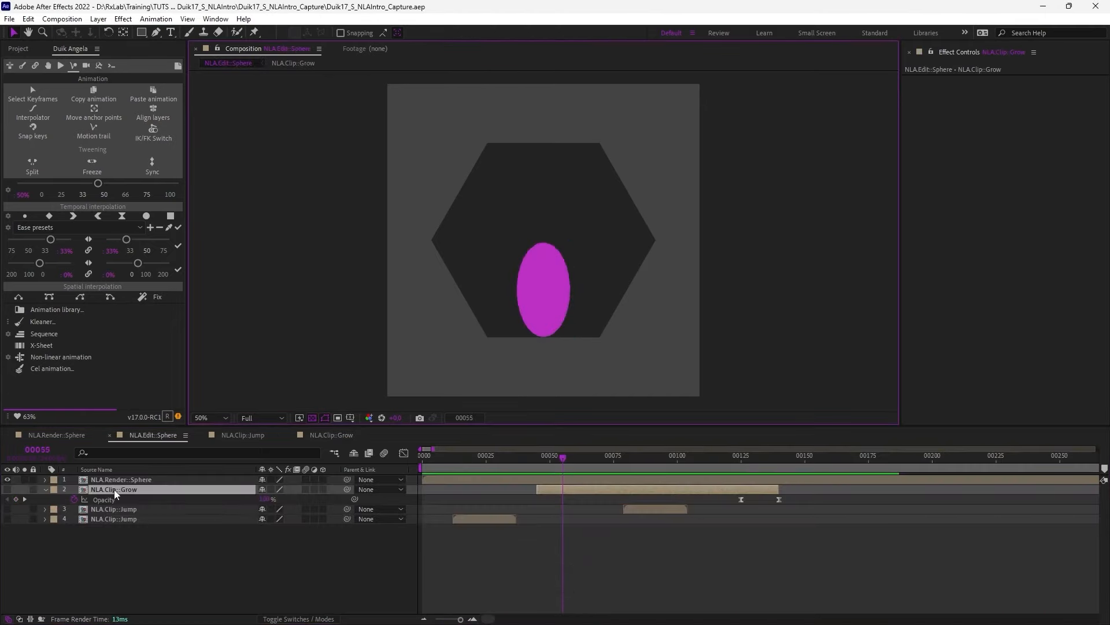
- Remove the Grow clip's Opacity animation and reveal its Time Remap keyframes
left_click_drag(567, 460, 588, 473)
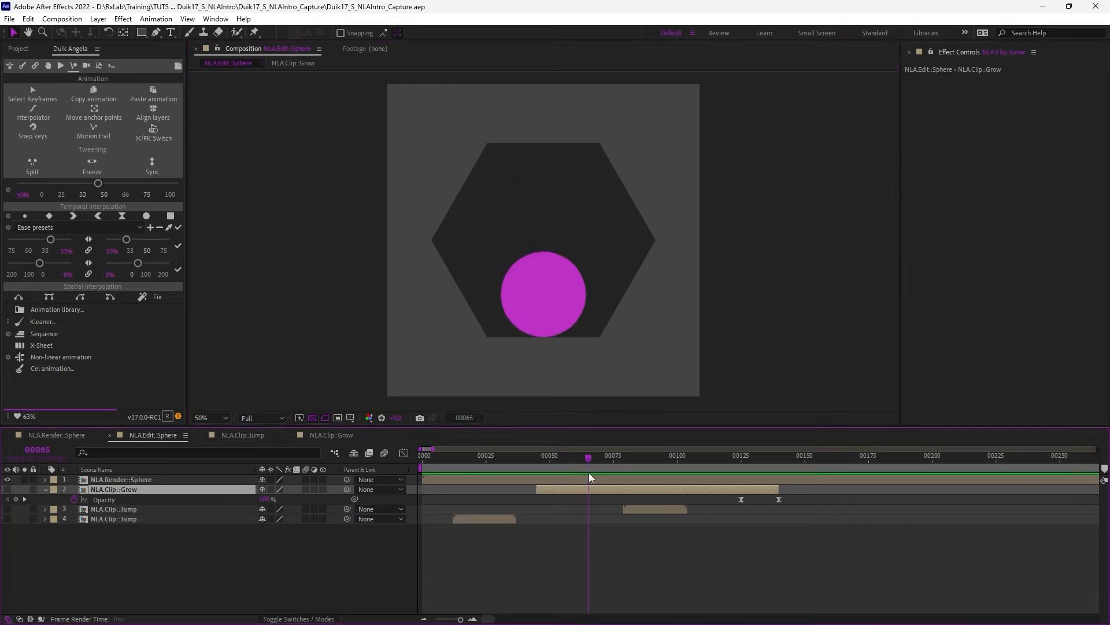
left_click(74, 500)
key("r")
key("r")
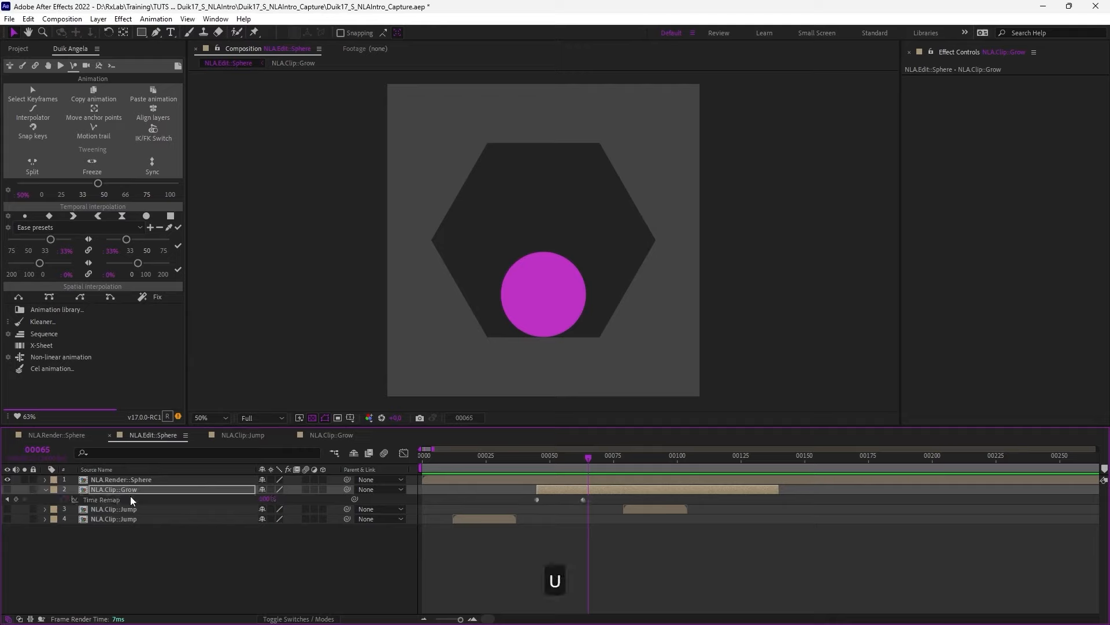
- Check where the shrink starts in the Grow composition and keyframe the Grow clip's Time Remap to 24 at frame 120
mouse_move(565, 464)
left_mouse_down()
mouse_move(535, 465)
mouse_move(583, 456)
left_mouse_up()
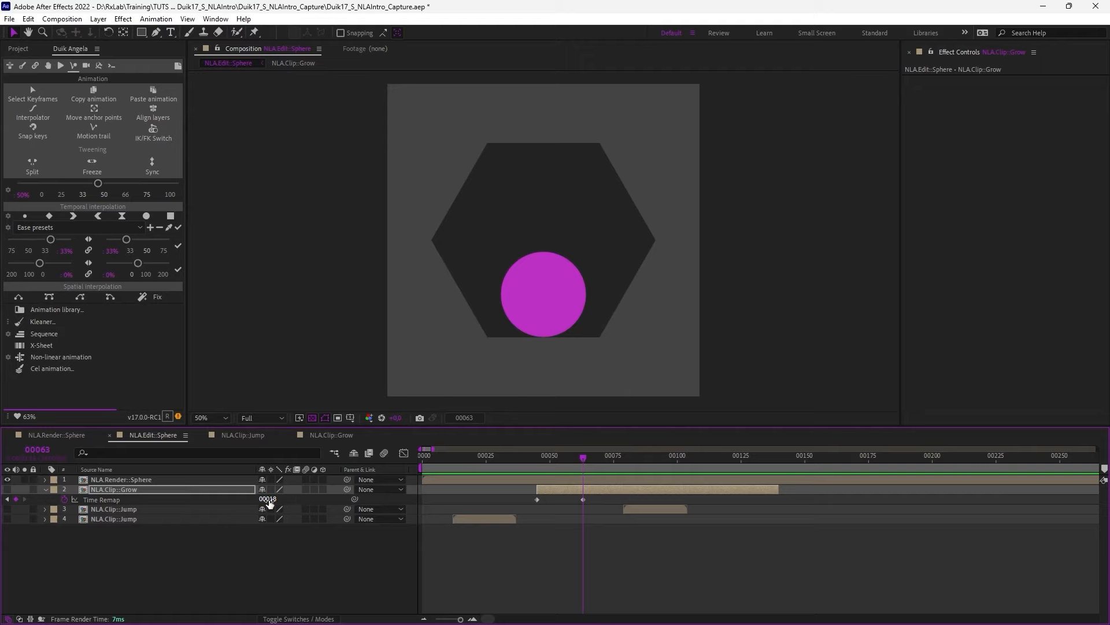
left_click(334, 438)
left_click(819, 456)
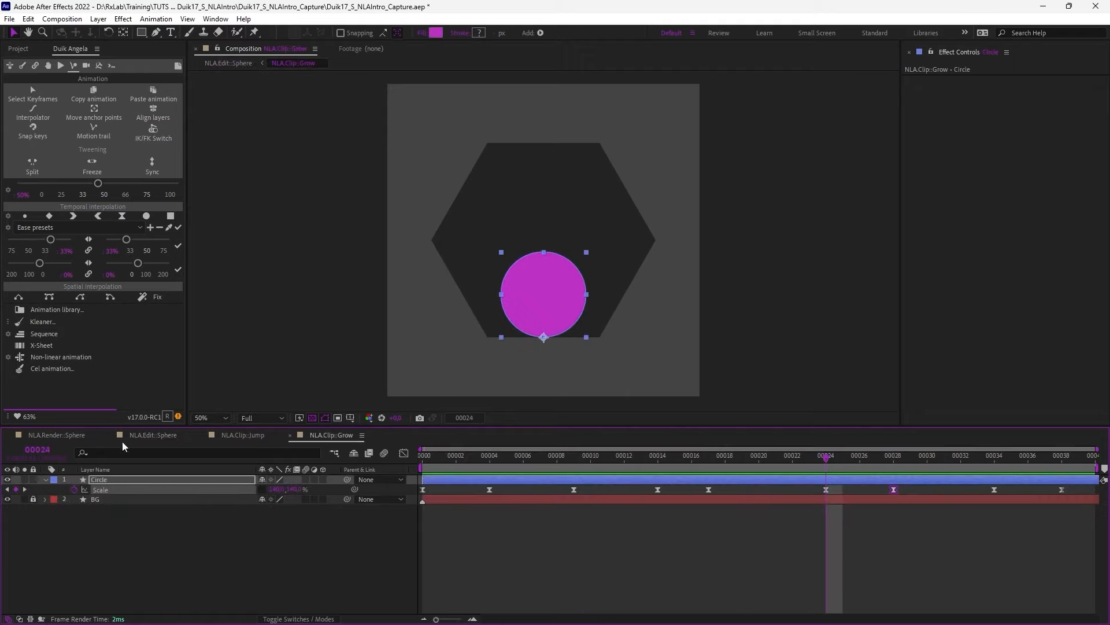
left_click(139, 435)
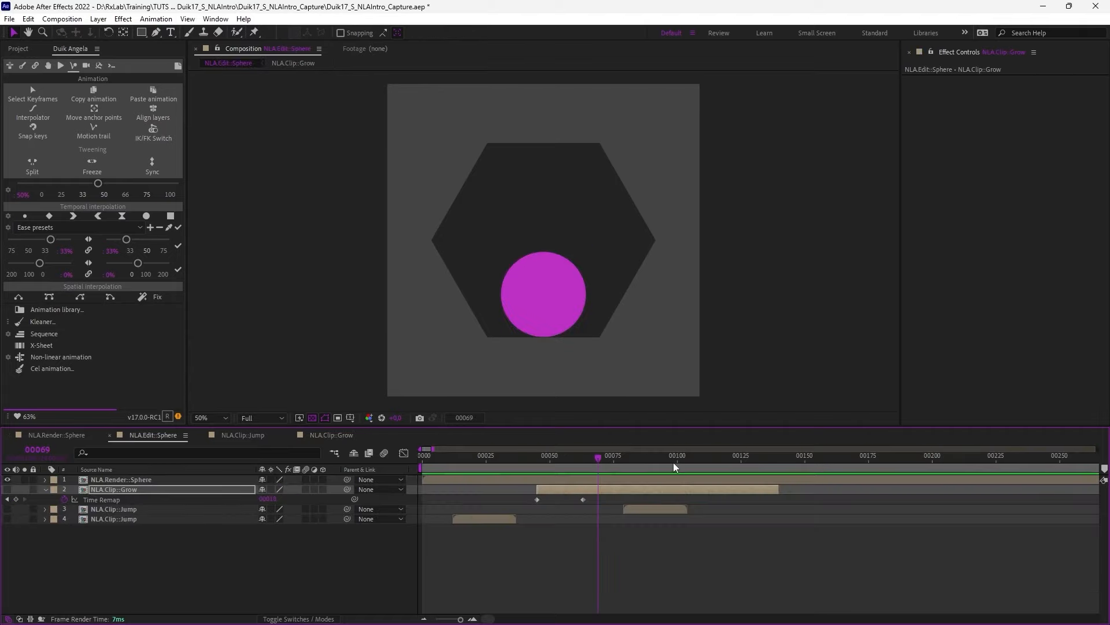
left_click(711, 457)
left_click_drag(717, 461, 730, 461)
left_click(267, 499)
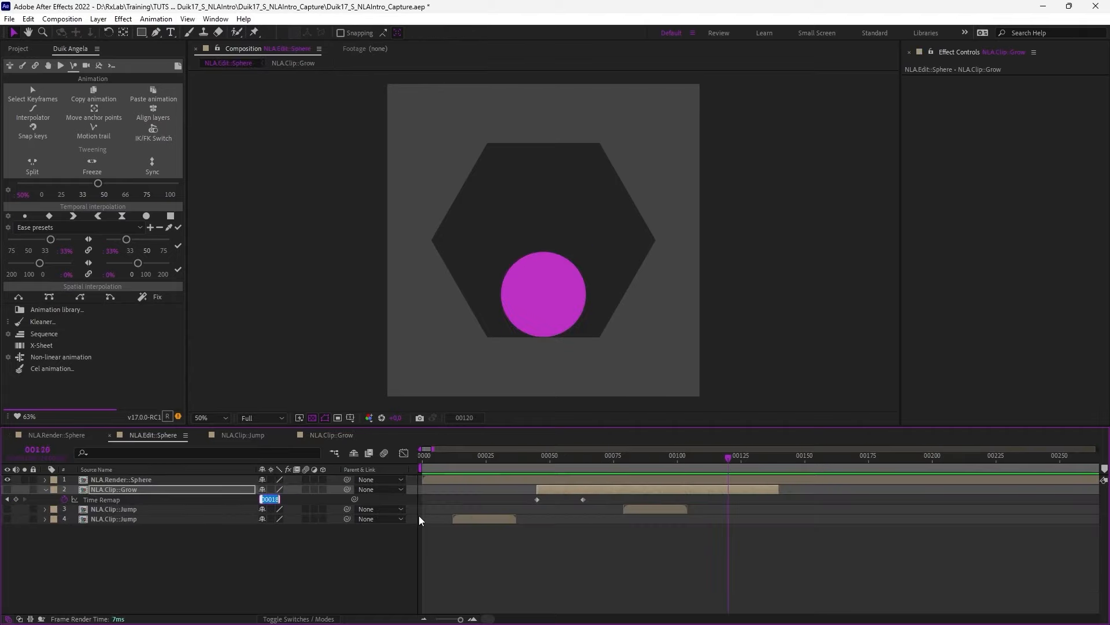
type("24")
key("KP_Enter")
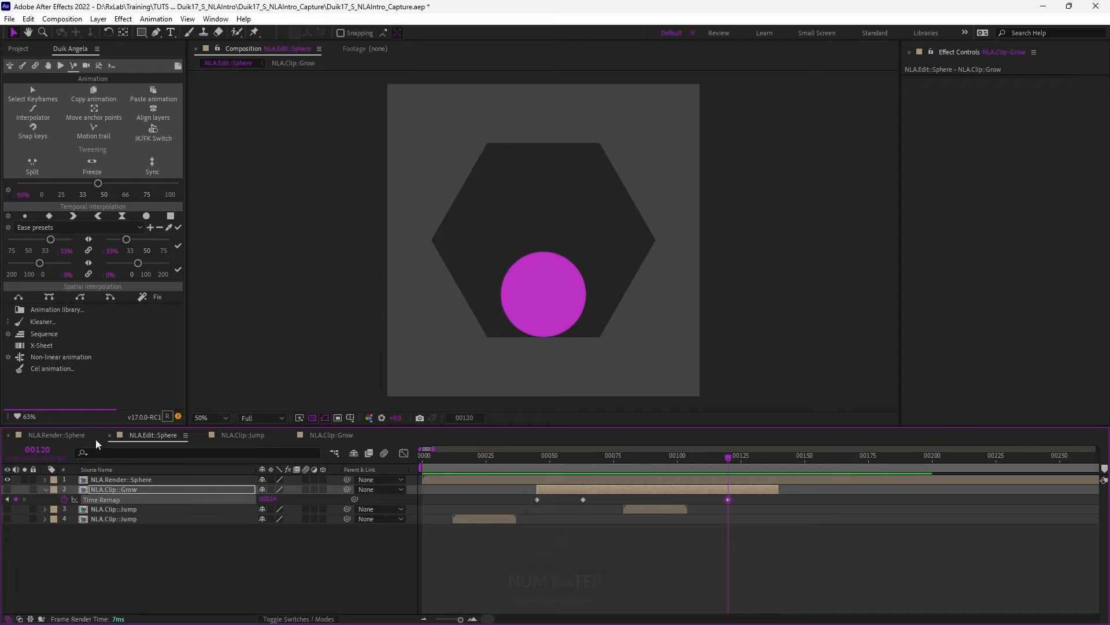
- Keyframe the Grow clip's Time Remap to 40 at frame 137 in NLA.Edit::Sphere
left_click(331, 435)
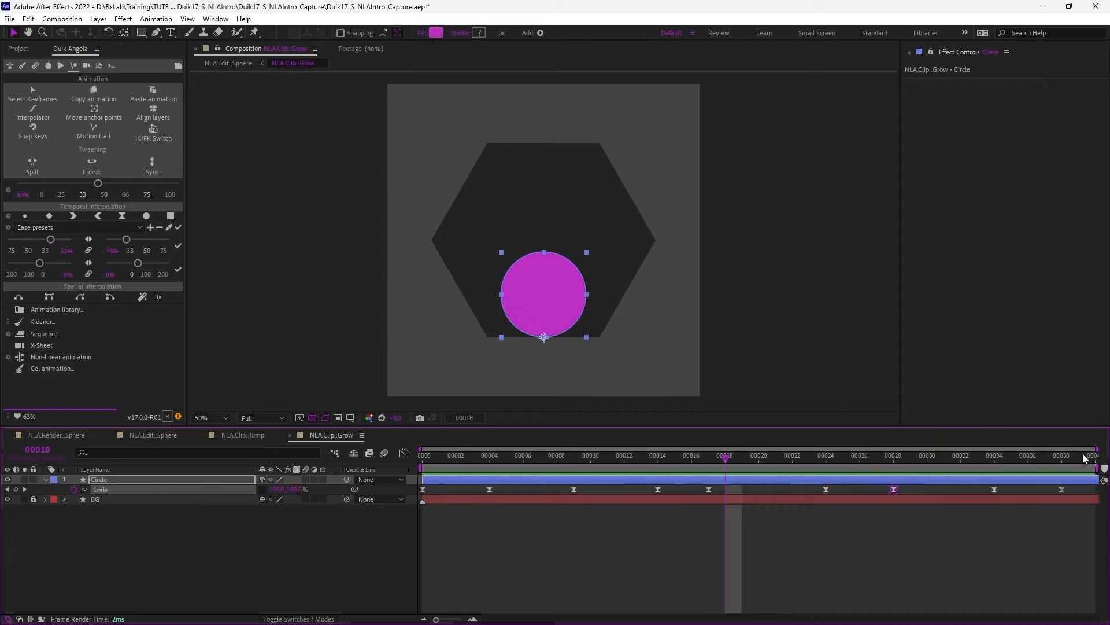
left_click(150, 436)
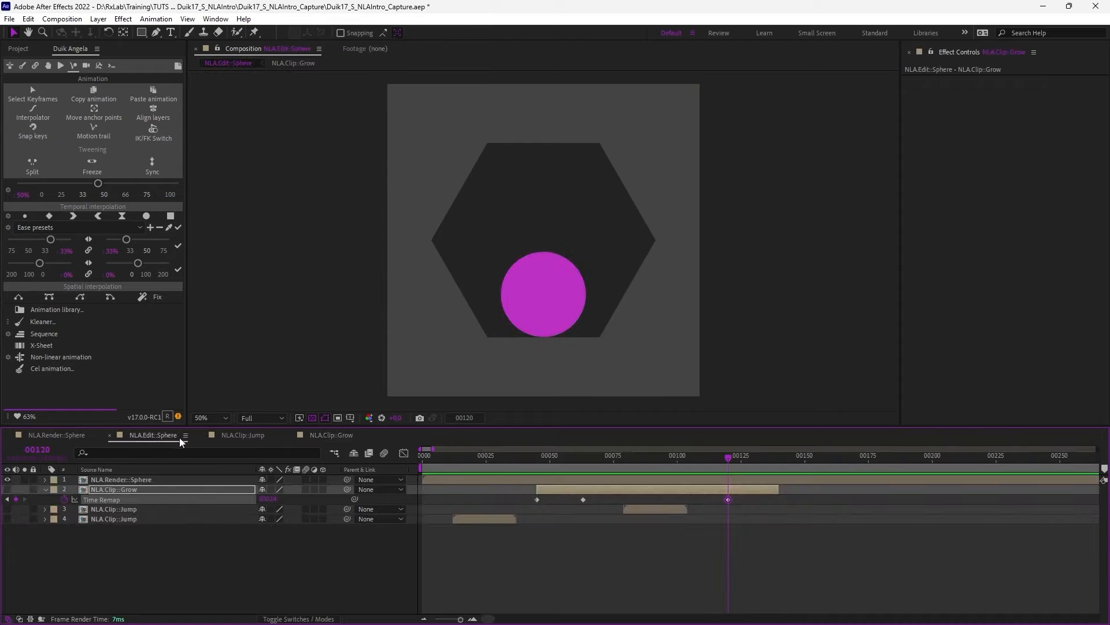
left_click(770, 456)
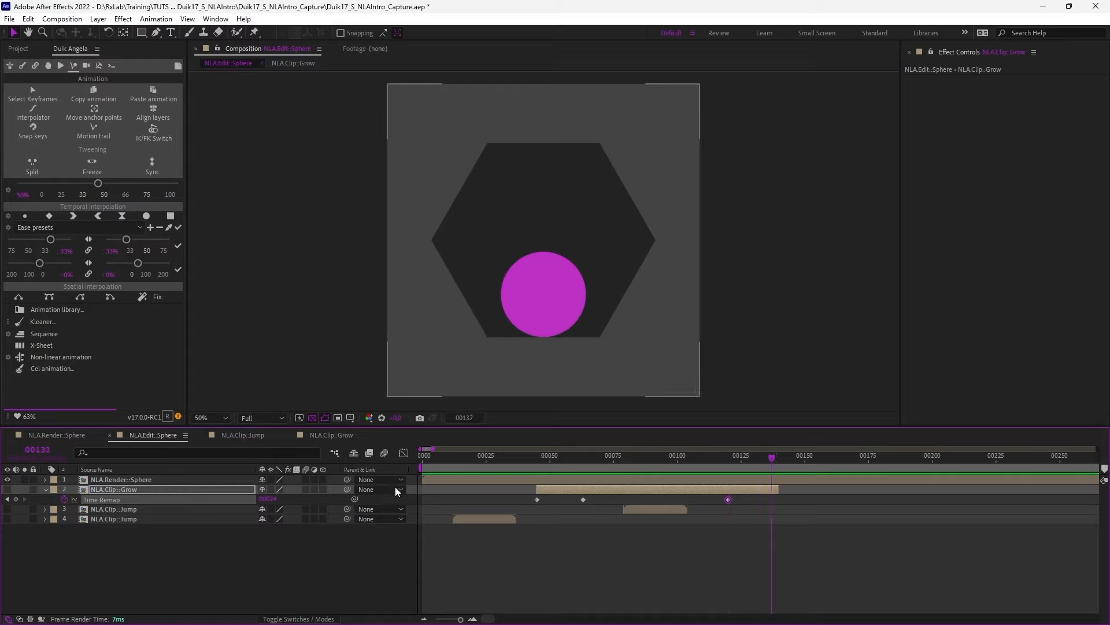
left_click(268, 498)
type("40")
key("KP_Enter")
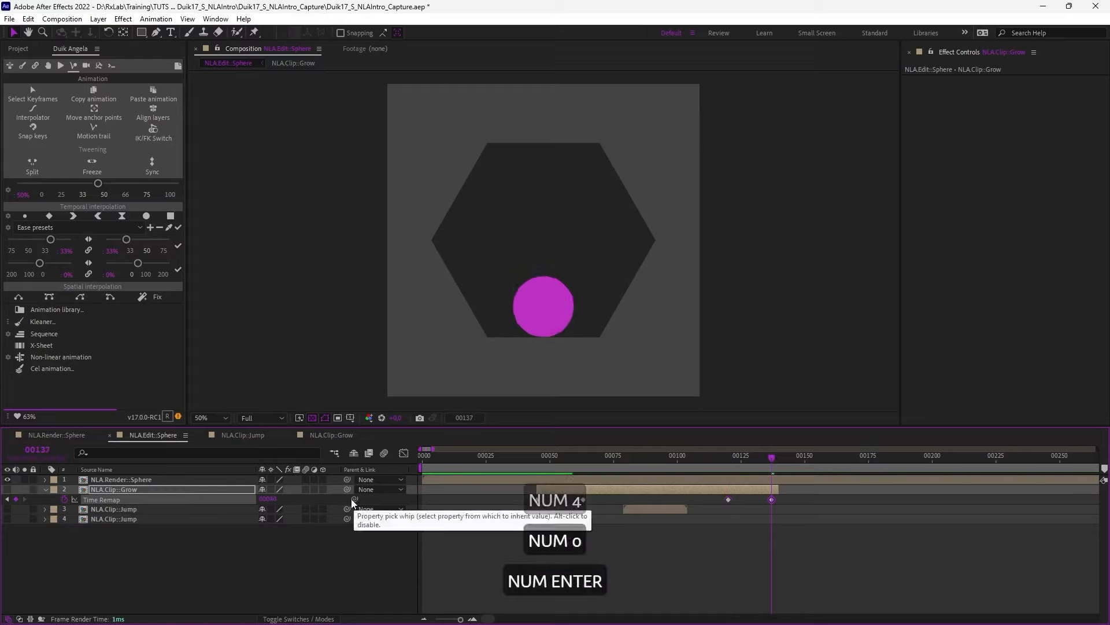
- Trim the Grow clip's end to its last Time Remap keyframe at about frame 137 and preview the shrink
left_click(738, 457)
left_click_drag(738, 461, 773, 501)
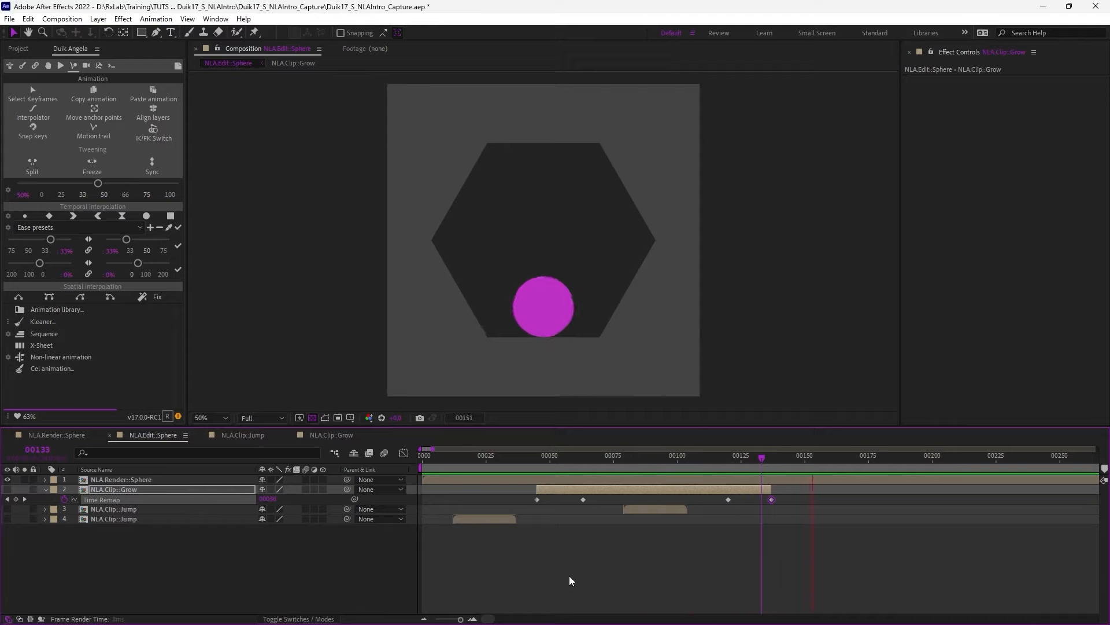
key("space")
- Set the work area from frame 111 to frame 151 around the end of the Grow clip
left_click_drag(588, 457, 706, 483)
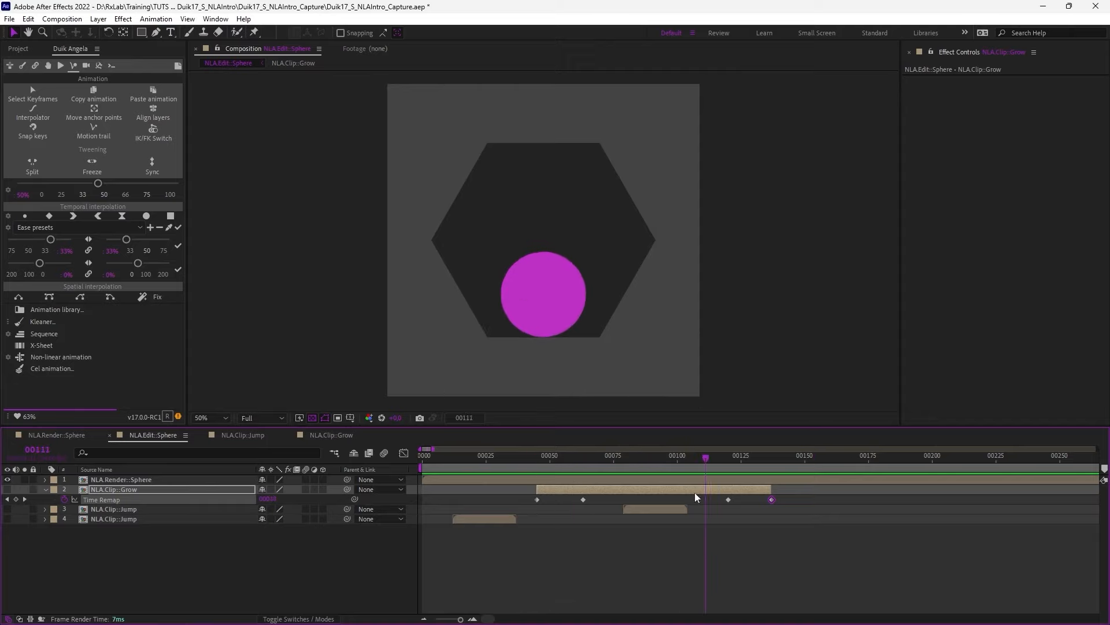
key("b")
left_click_drag(801, 457, 808, 457)
key("n")
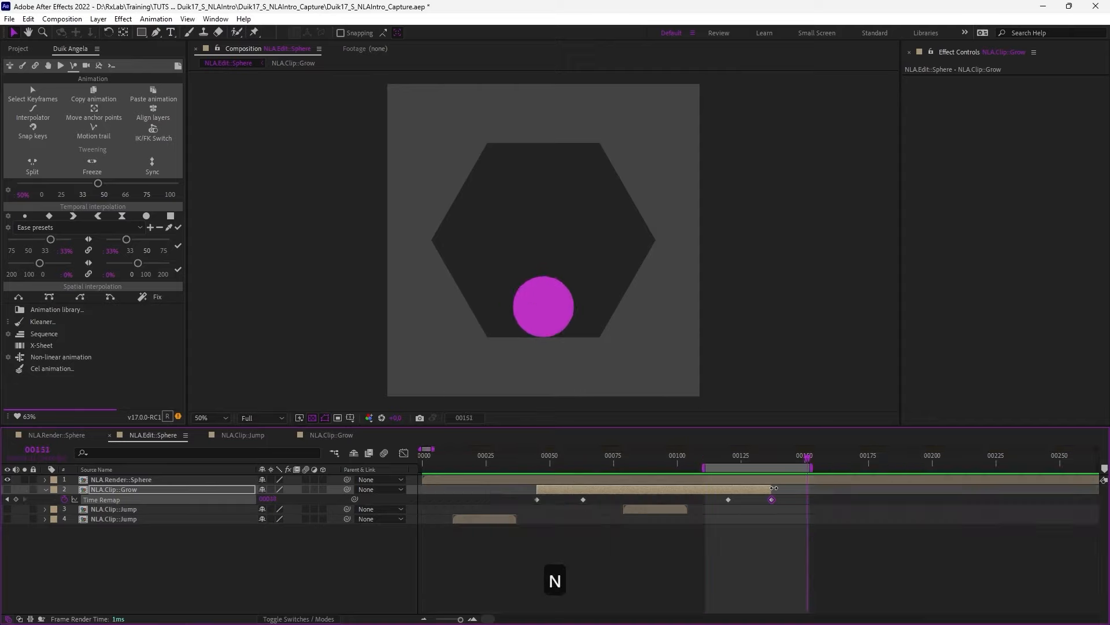
- Try a slower shrink by extending the Grow clip and moving its last Time Remap keyframe to about frame 147, previewing the result
left_click_drag(771, 489, 796, 490)
key("KP_0")
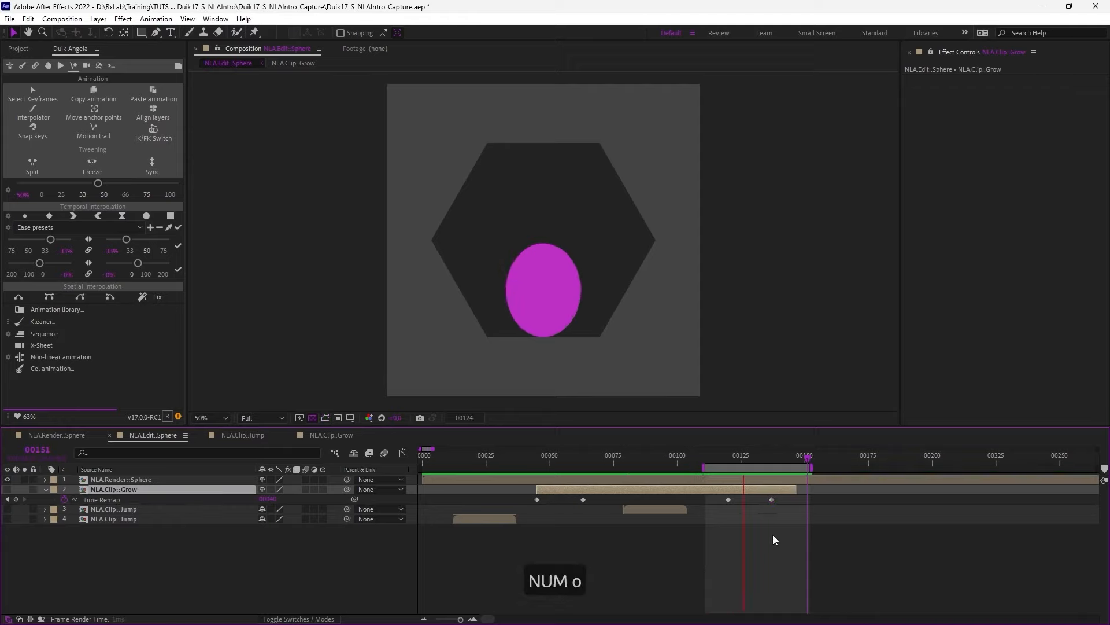
key("KP_0")
left_click_drag(796, 489, 796, 499)
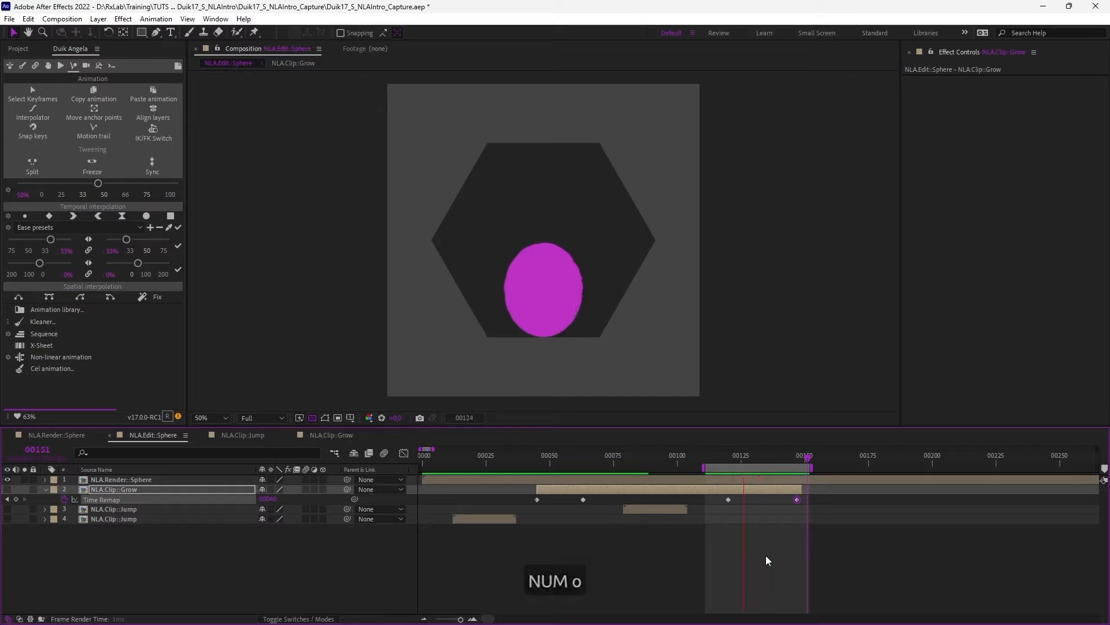
key("KP_0")
- Move the Grow clip's last Time Remap keyframe and its end to about frame 133, and preview the faster shrink
left_click_drag(797, 499, 763, 489)
key("KP_0")
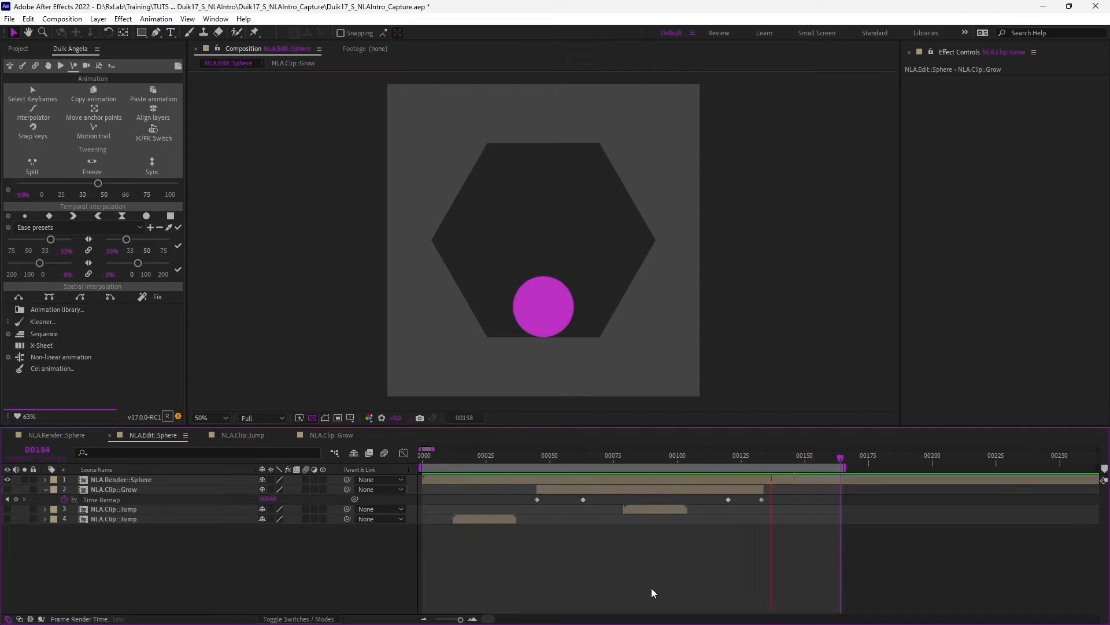
key("space")
- Collapse the Grow clip's properties and scrub the edit to examine how the Jump and Grow clips play and overlap
left_click_drag(549, 463, 490, 514)
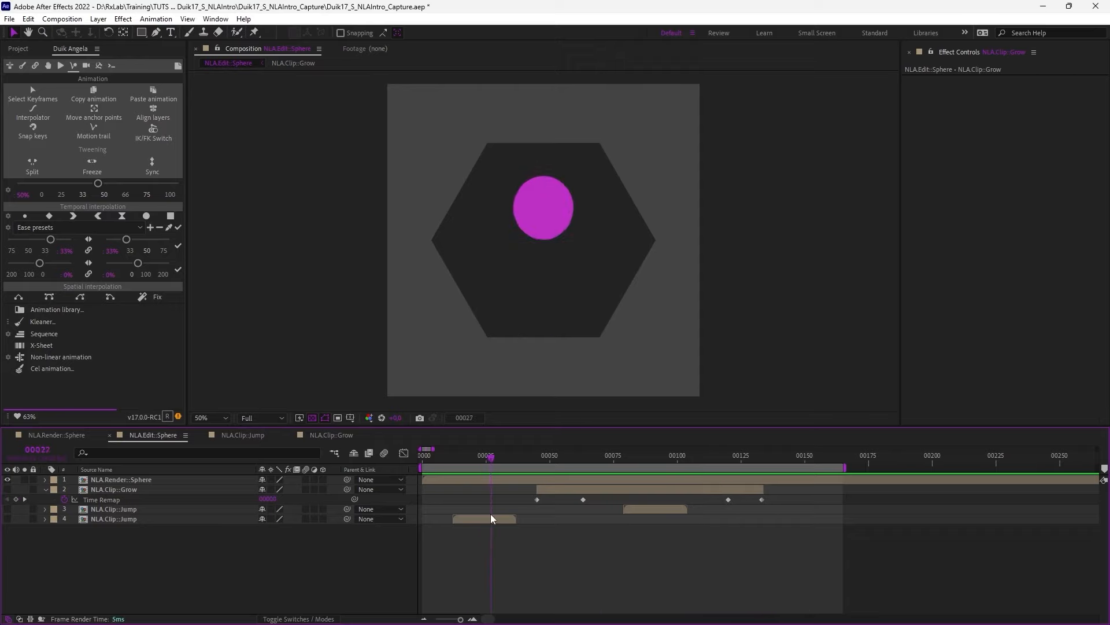
left_click(44, 489)
left_click_drag(496, 456, 674, 495)
left_click(658, 489)
left_click(663, 502)
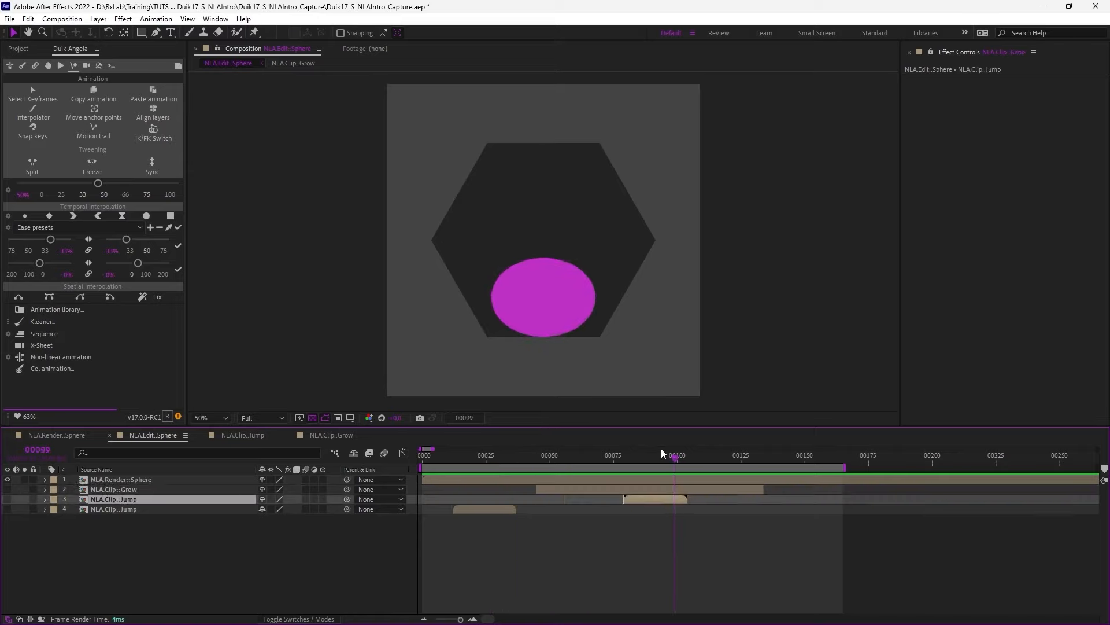
left_click_drag(661, 454, 610, 483)
left_click(640, 491)
left_click(541, 549)
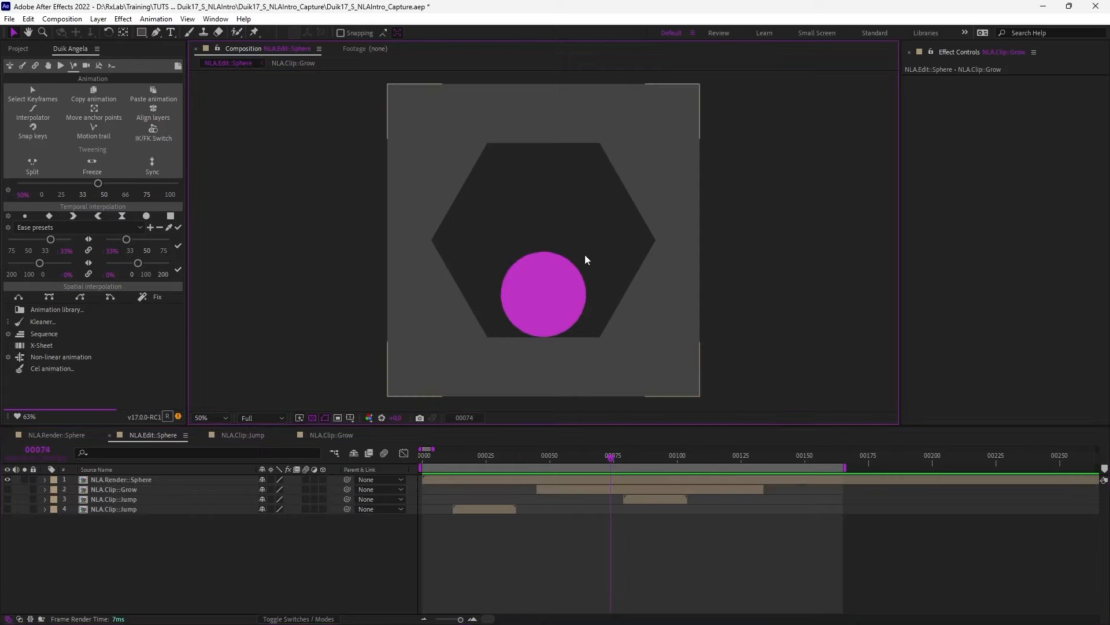
- Create a new Duik non-linear animation clip from the Sphere edit and change its circle's fill color to red
left_click(577, 490)
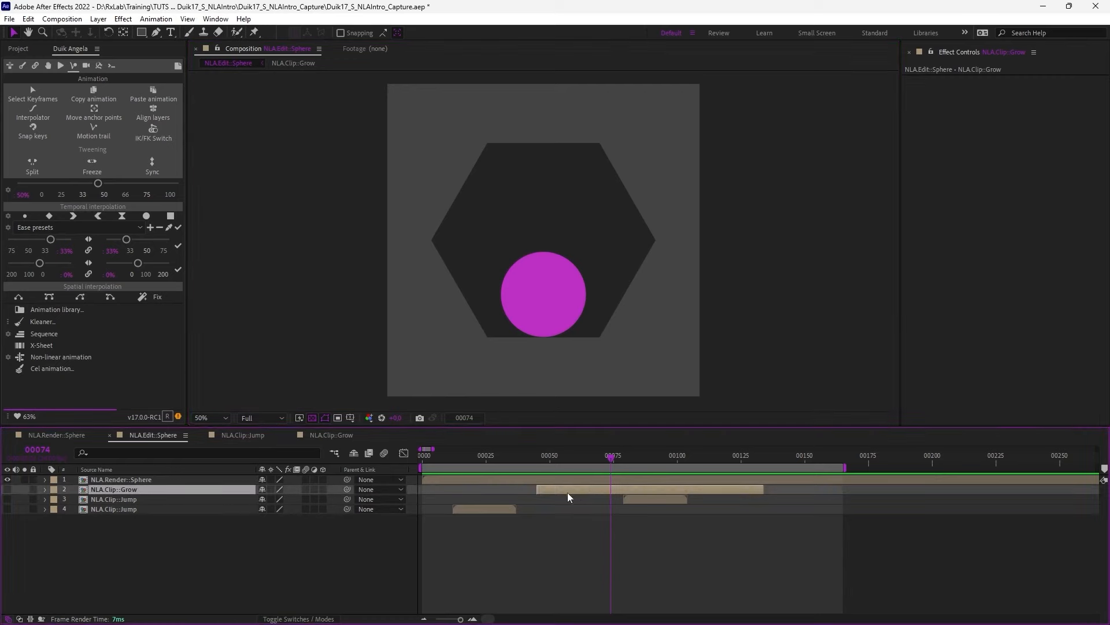
left_click(26, 359)
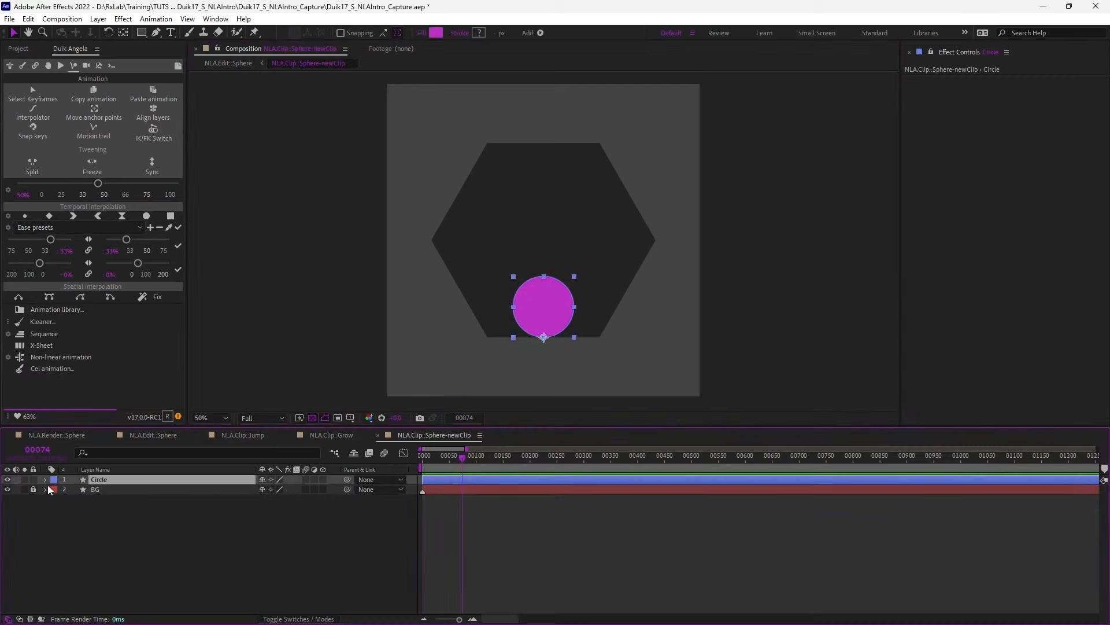
key("e+c")
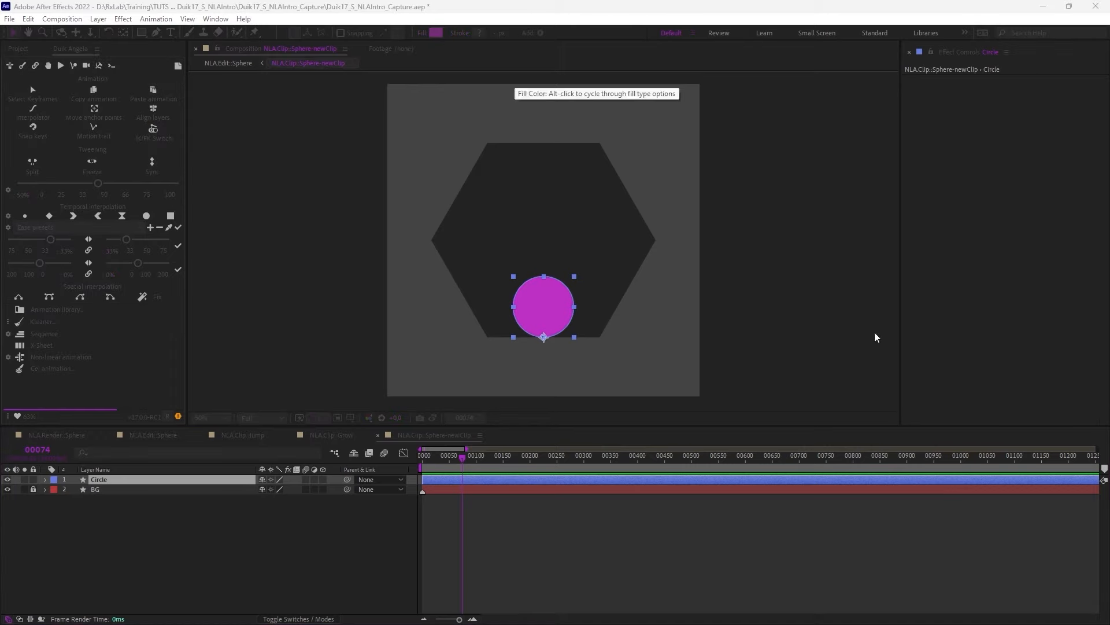
key("KP_1+KP_8")
key("KP_1+KP_8")
key("KP_Enter")
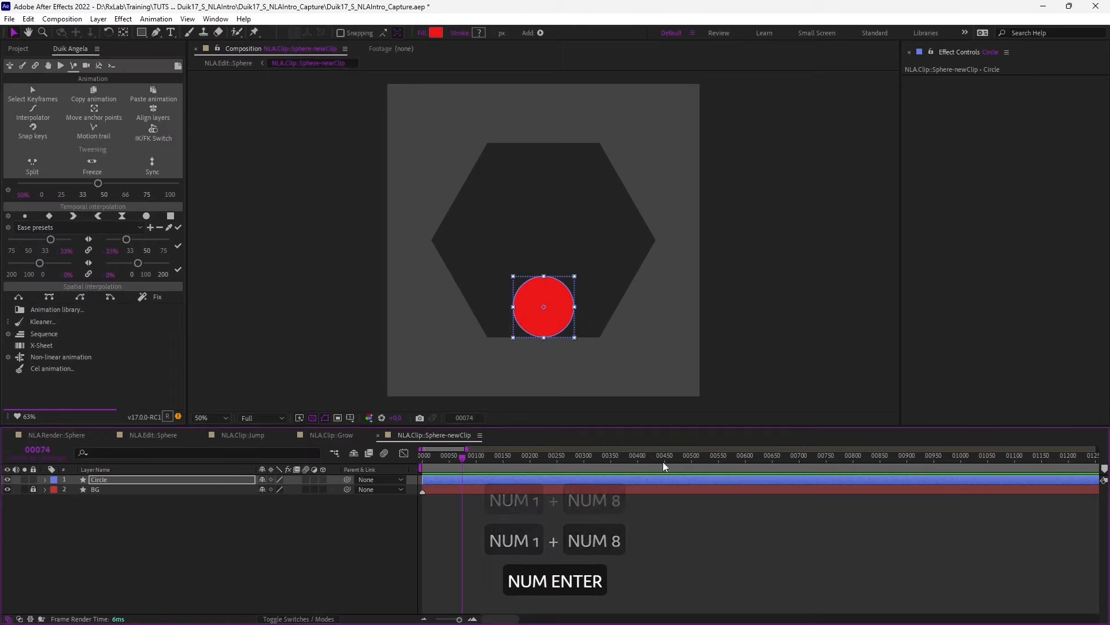
left_click(339, 525)
- Rename the new clip's composition to NLA.Clip::Red
key("ctrl+k")
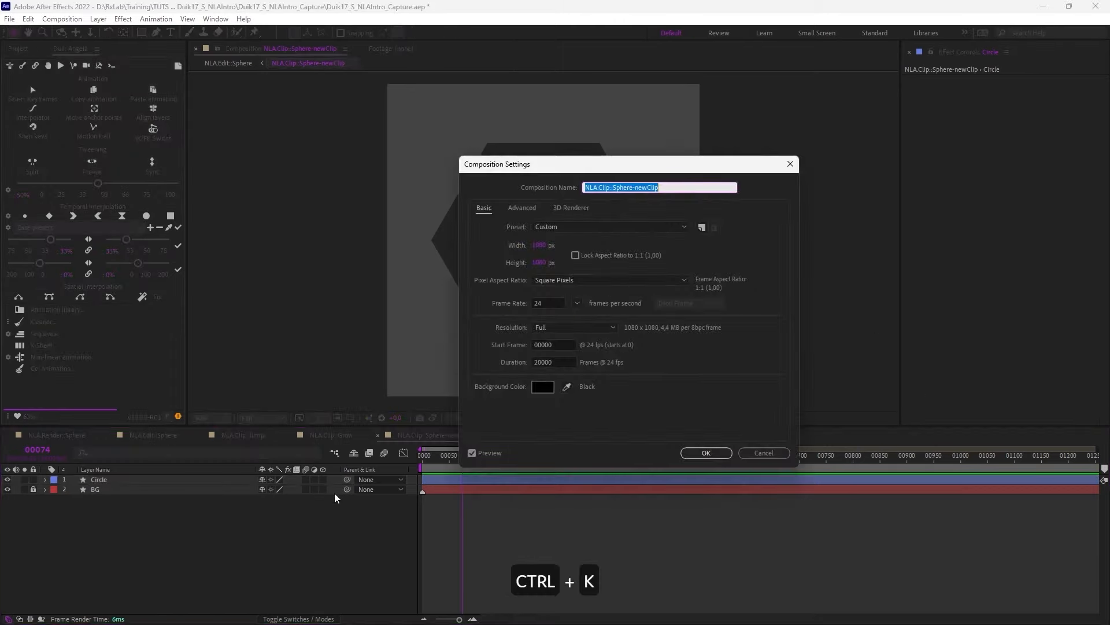
left_click(623, 188)
left_click_drag(613, 188, 706, 187)
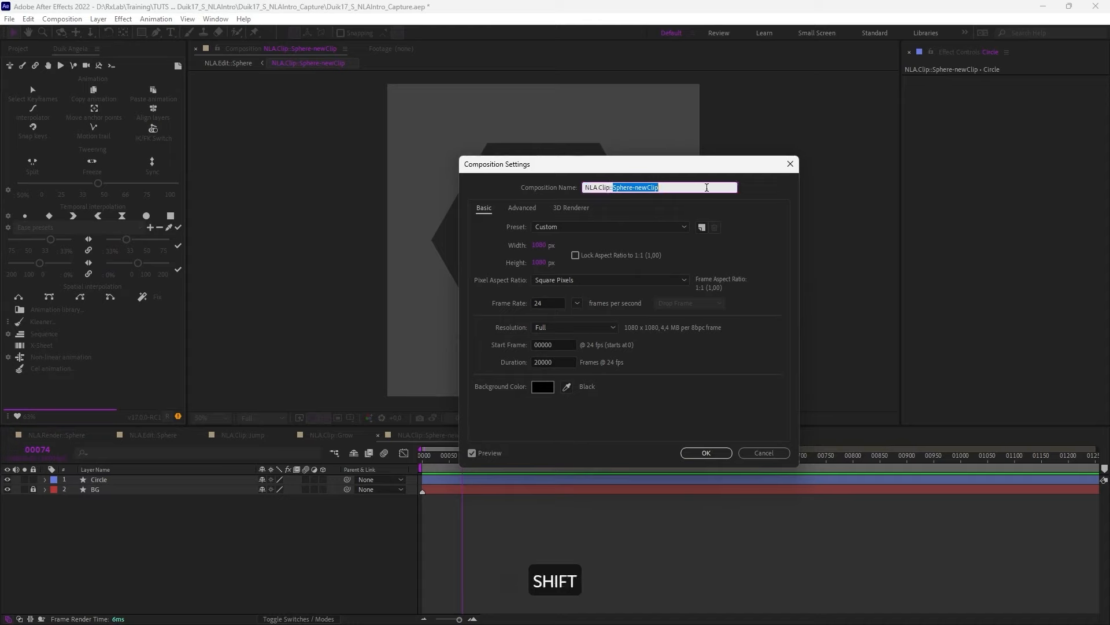
type("Red")
left_click(706, 452)
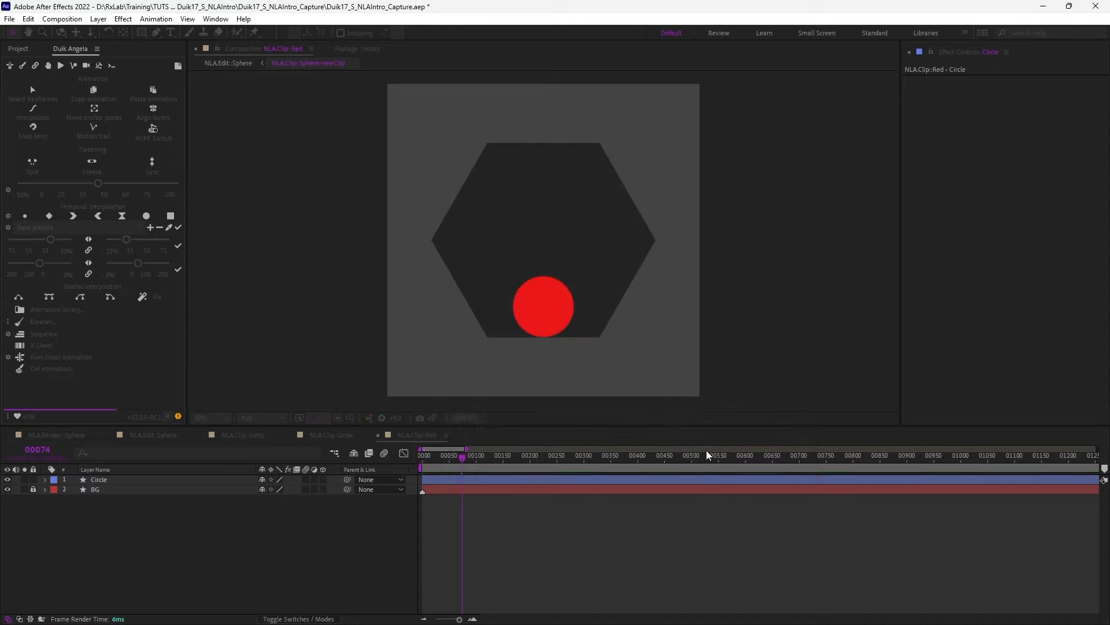
- Return to NLA.Edit::Sphere and scrub to about frame 7 to check whether the Red clip affects the rendered sphere
left_click(162, 435)
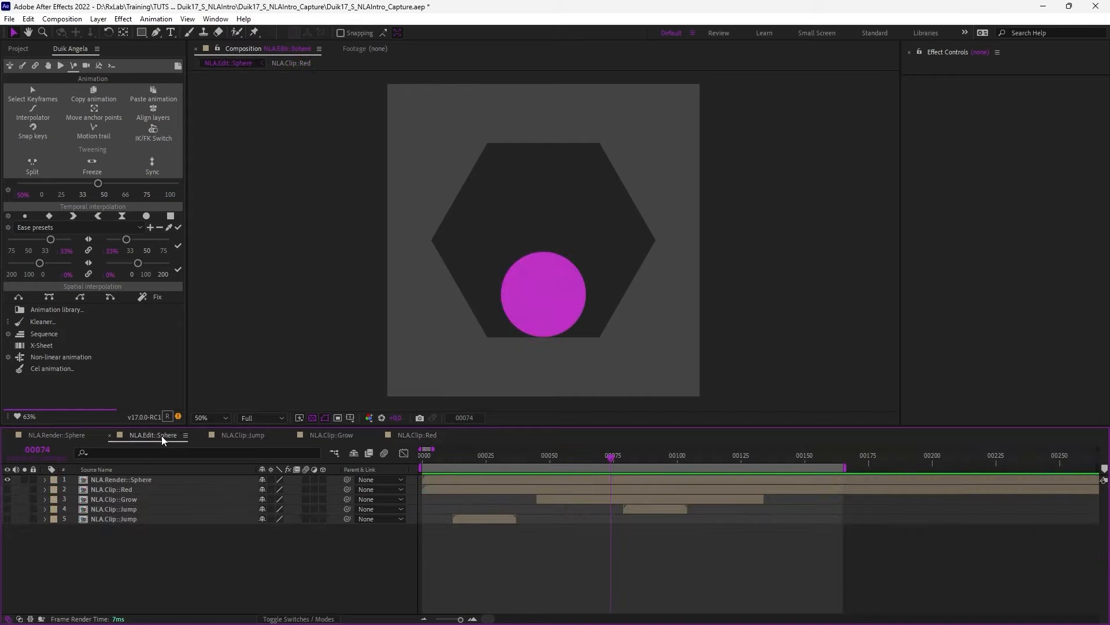
left_click(92, 490)
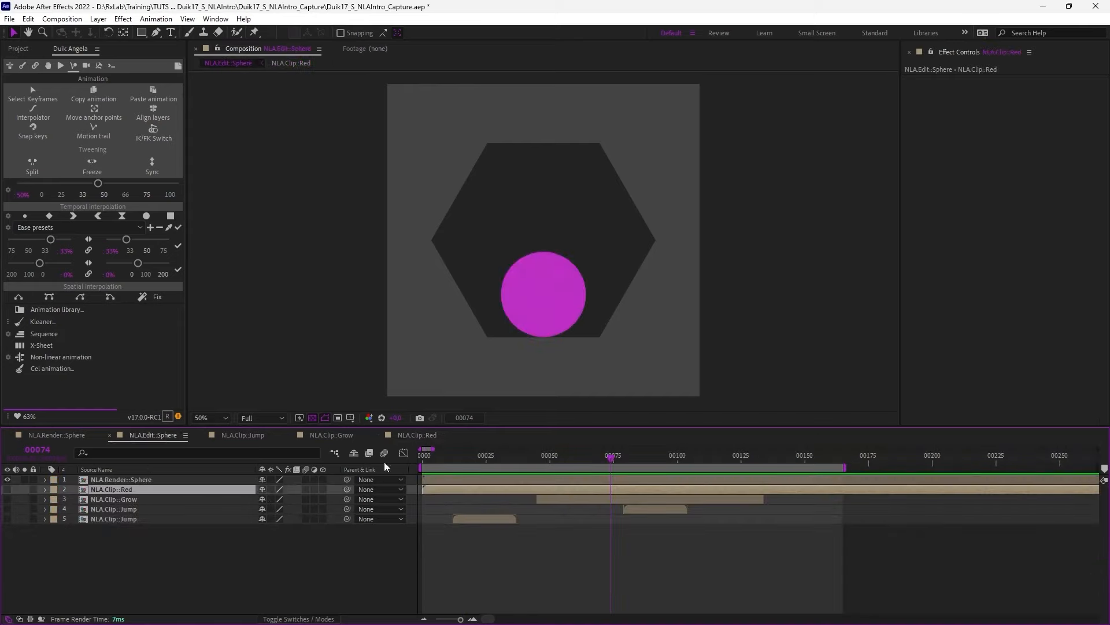
left_click(483, 460)
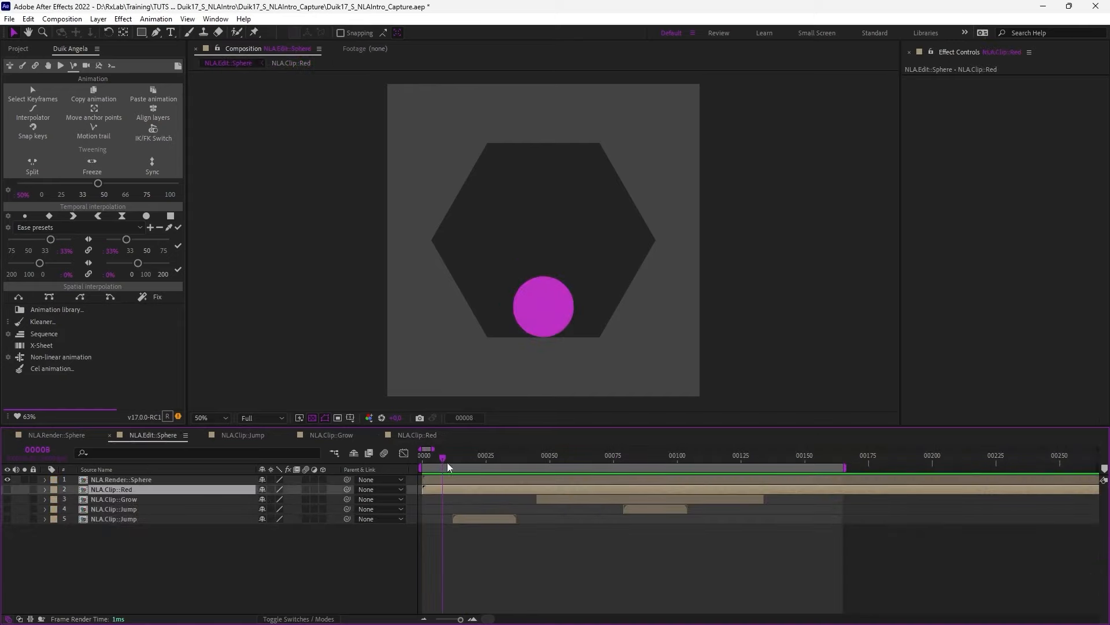
left_click_drag(483, 456, 442, 461)
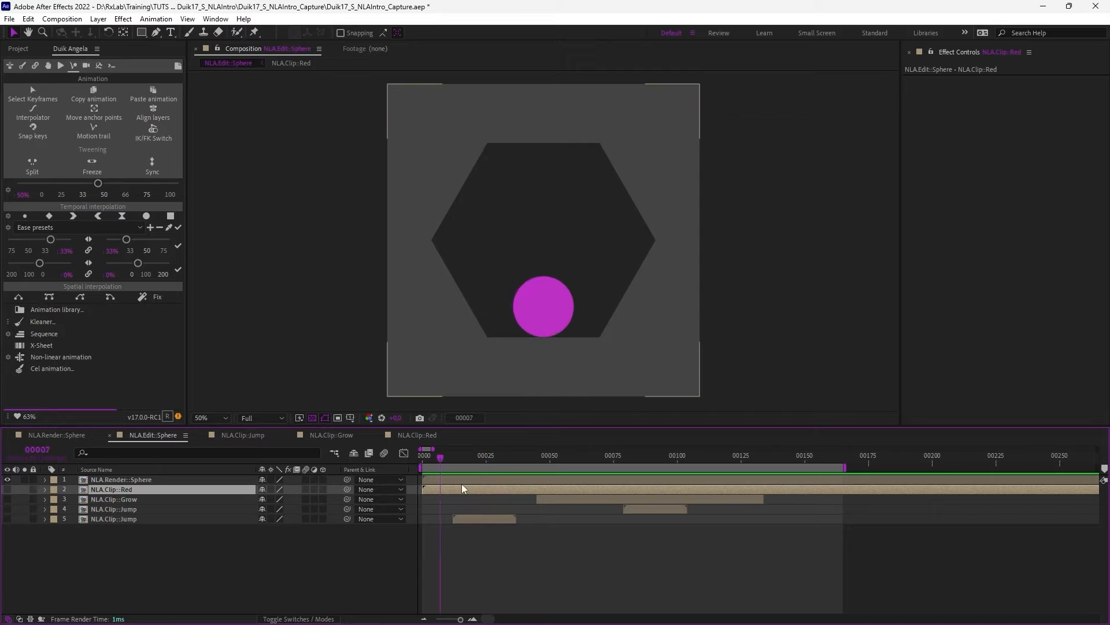
left_click(130, 480)
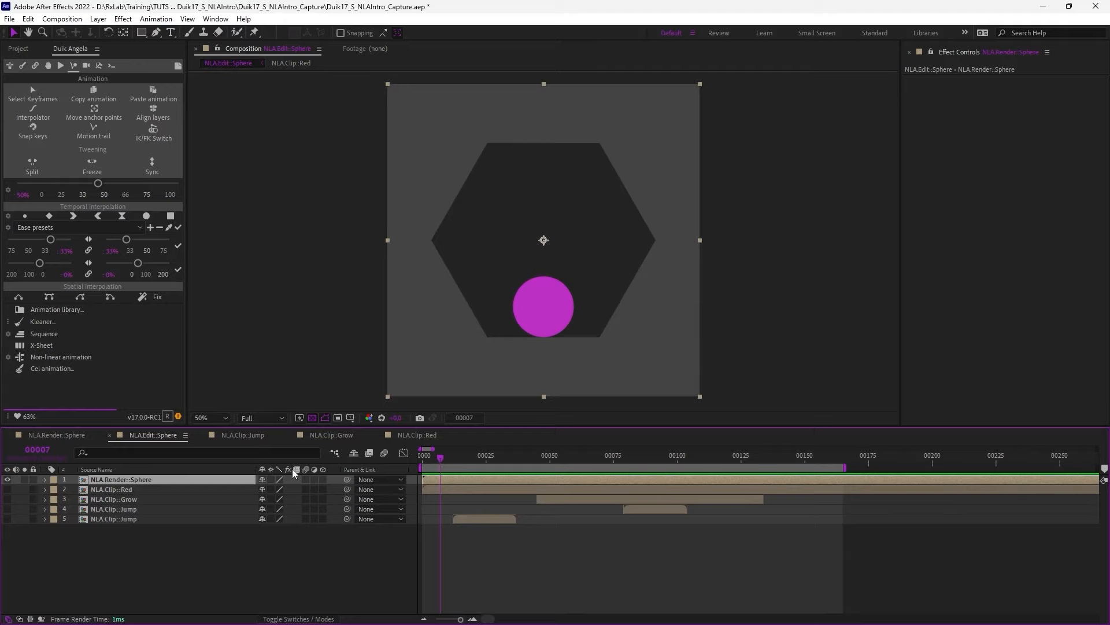
- In NLA.Clip::Red, examine the Circle layer's Transform properties and compare them with its Contents group
left_click(417, 435)
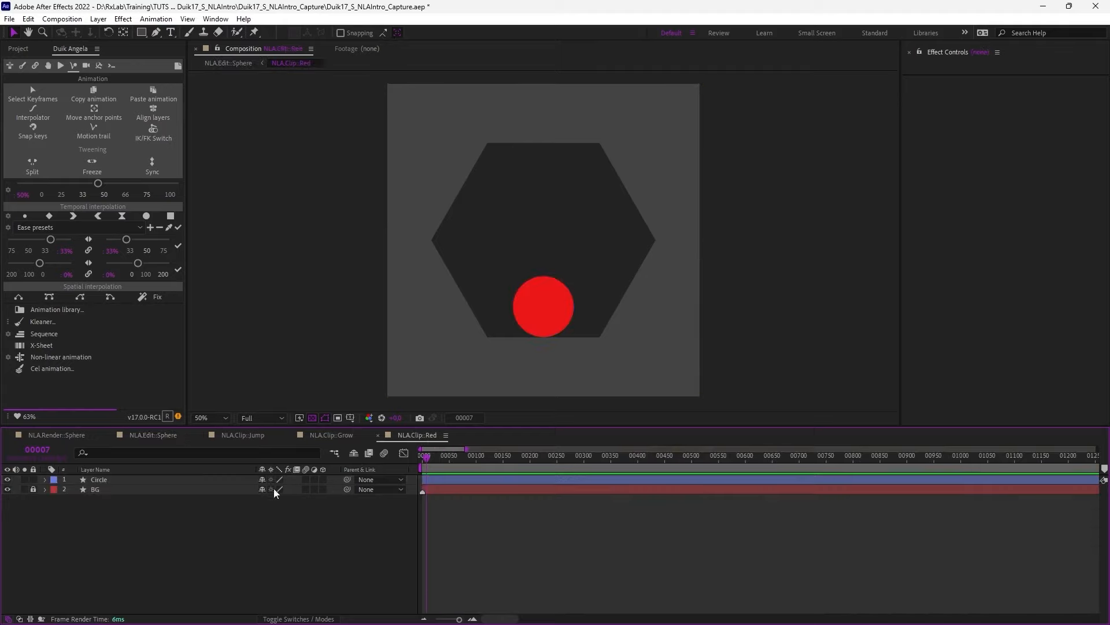
left_click(121, 480)
left_click(46, 480)
left_click(54, 489)
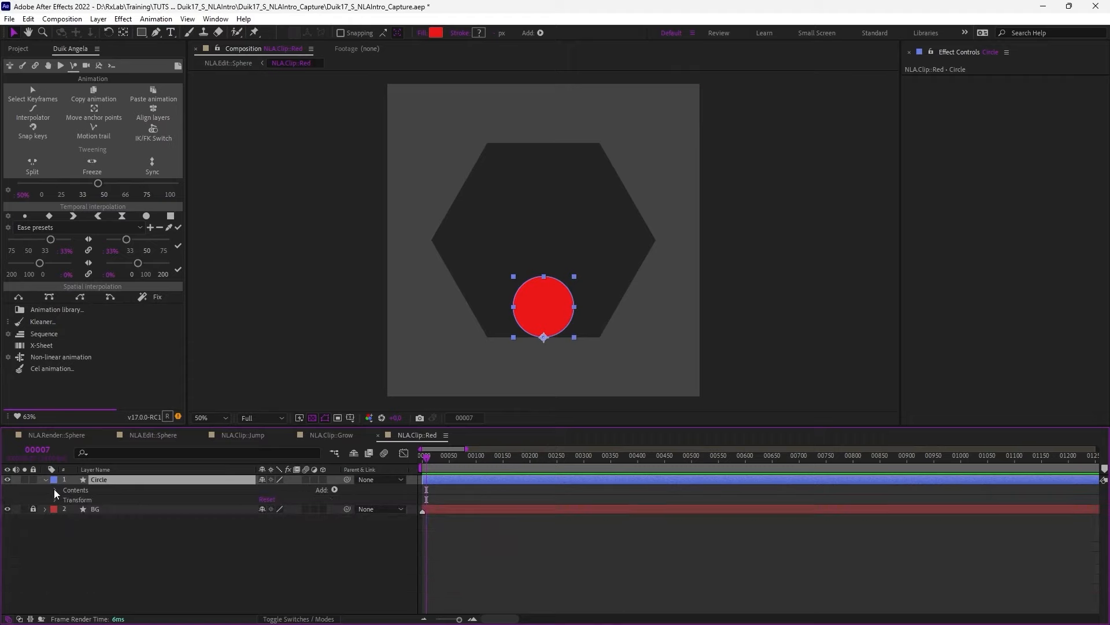
left_click(56, 499)
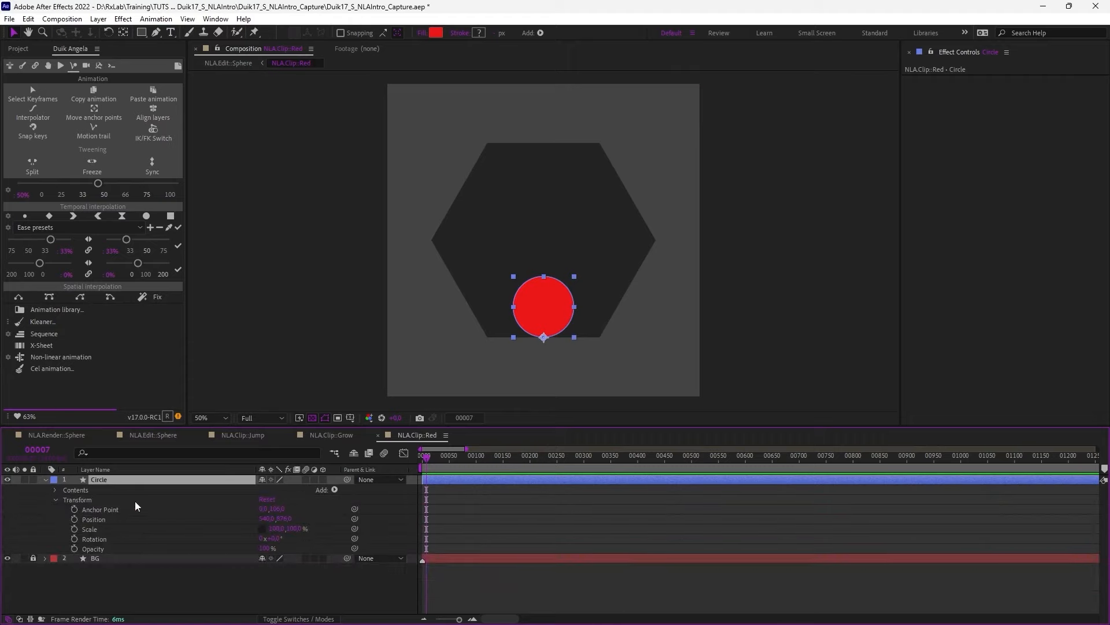
left_click(105, 502)
left_click(93, 547, "shift")
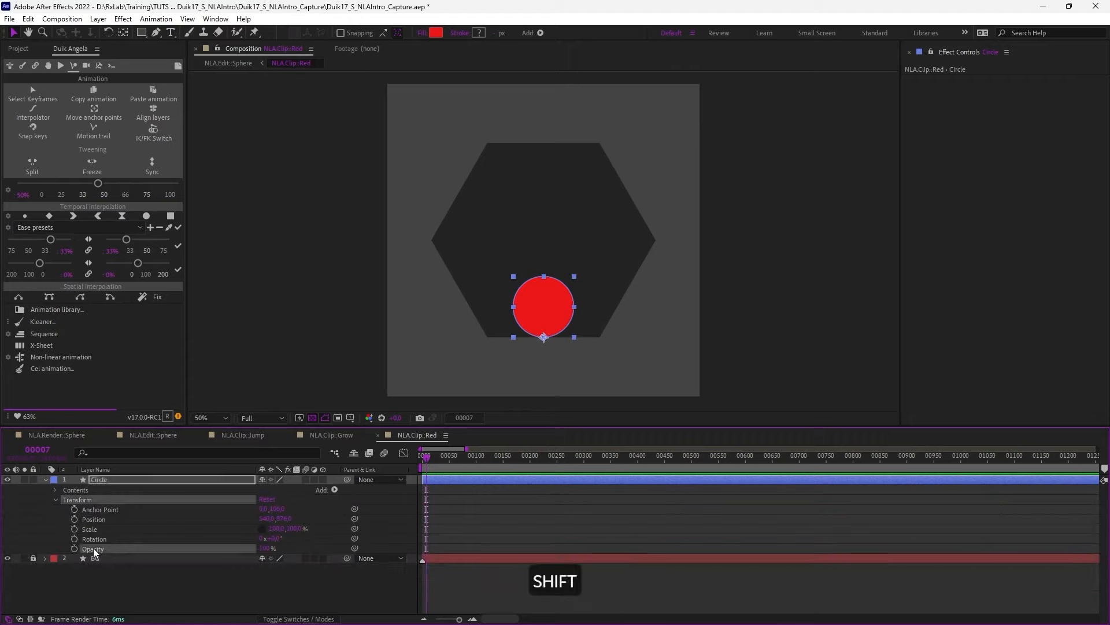
left_click(96, 538, "shift")
left_click(95, 529, "shift")
left_click(95, 519, "shift")
left_click(95, 512, "shift")
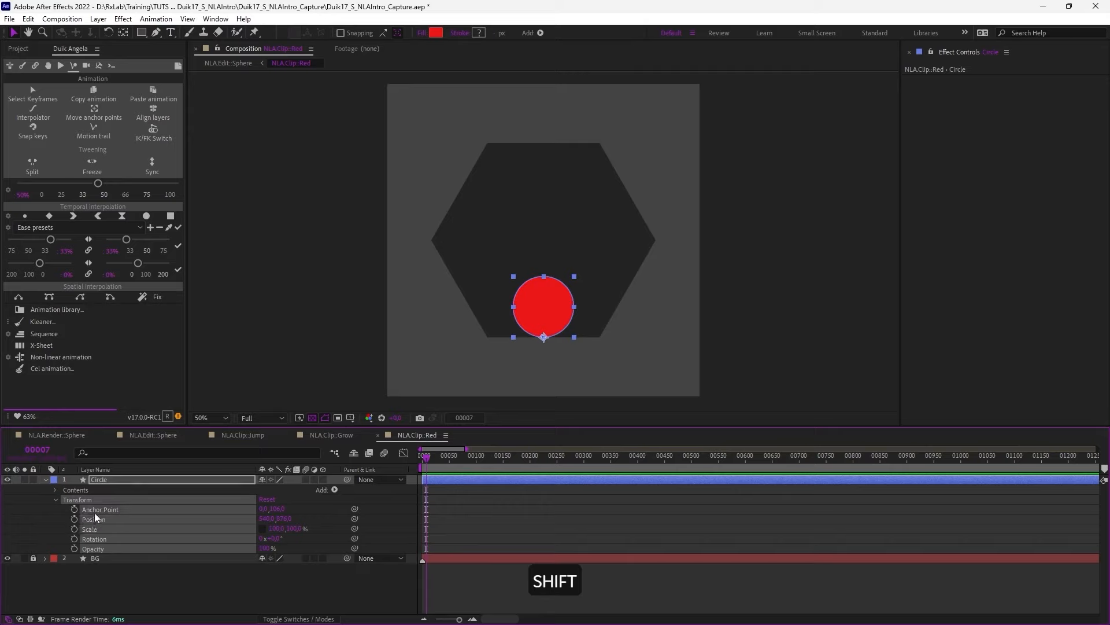
left_click(48, 509)
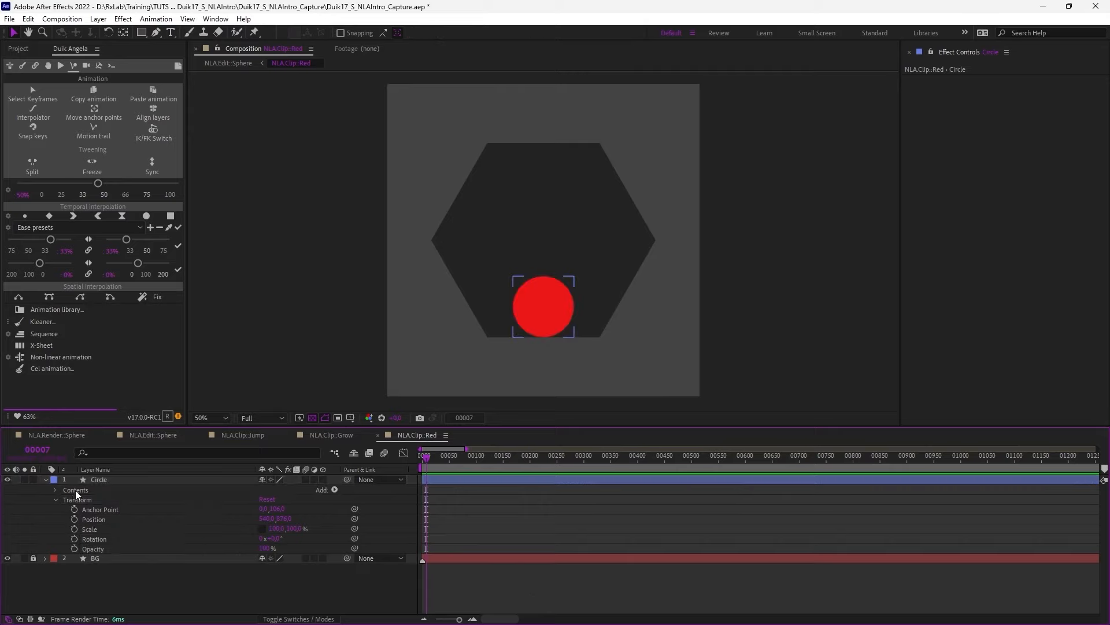
left_click(76, 490)
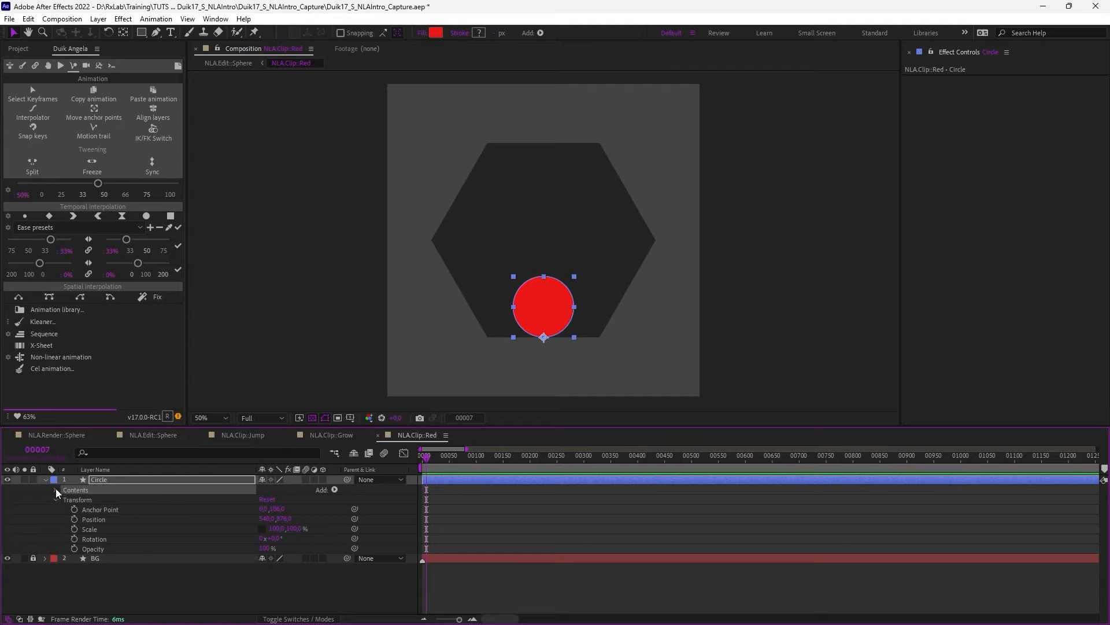
left_click(49, 528)
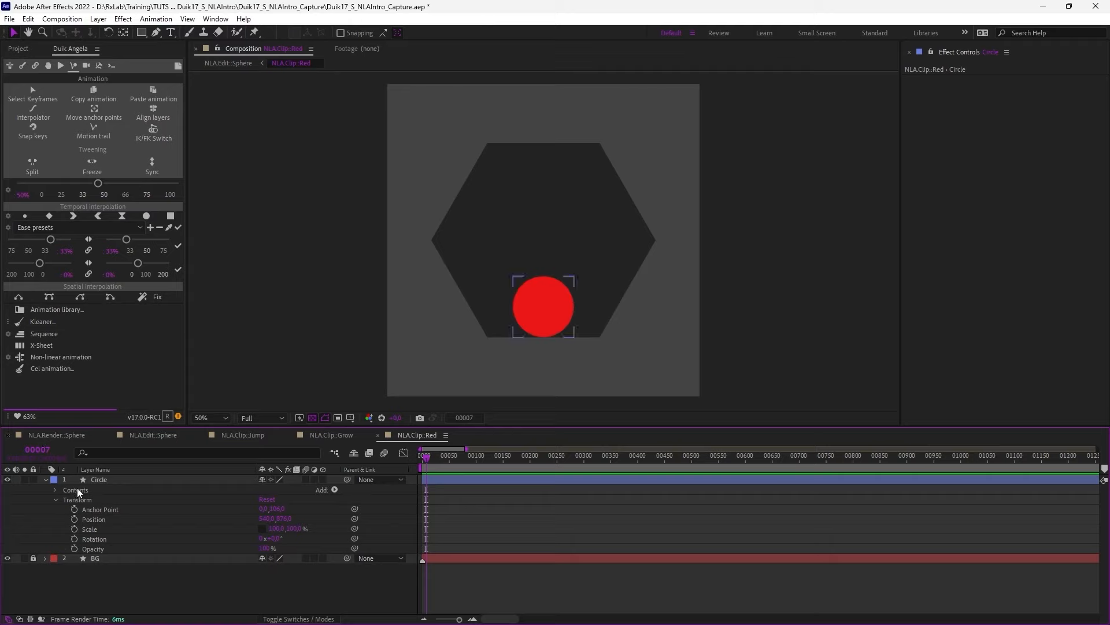
- In NLA.Render::Sphere, copy only the Duik expression from the Circle layer's Anchor Point property
left_click(53, 436)
left_click(37, 479)
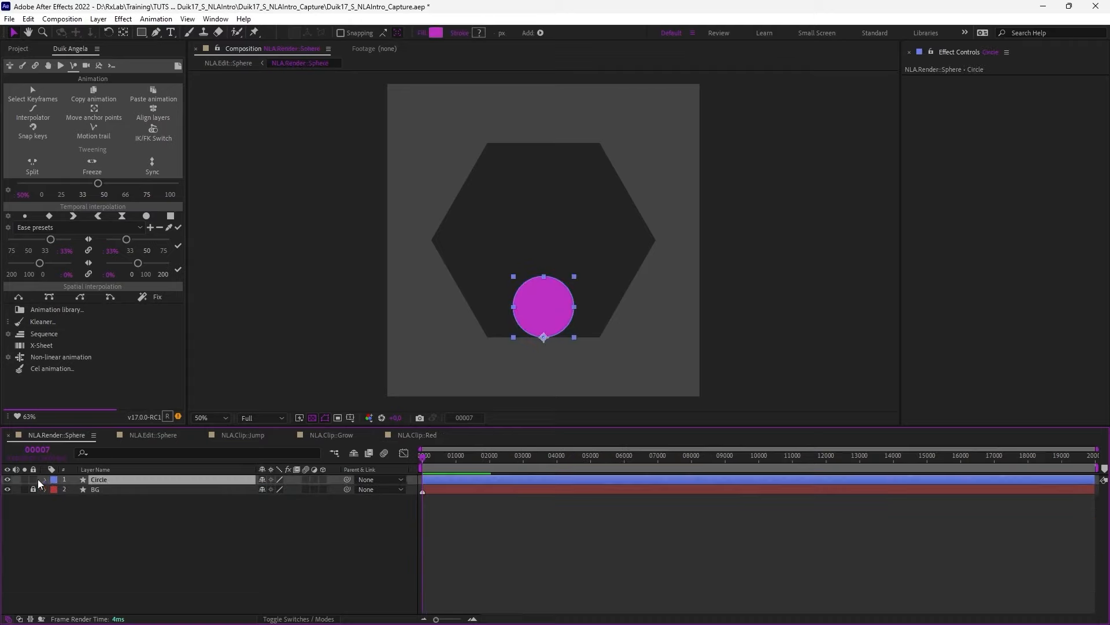
left_click(44, 480)
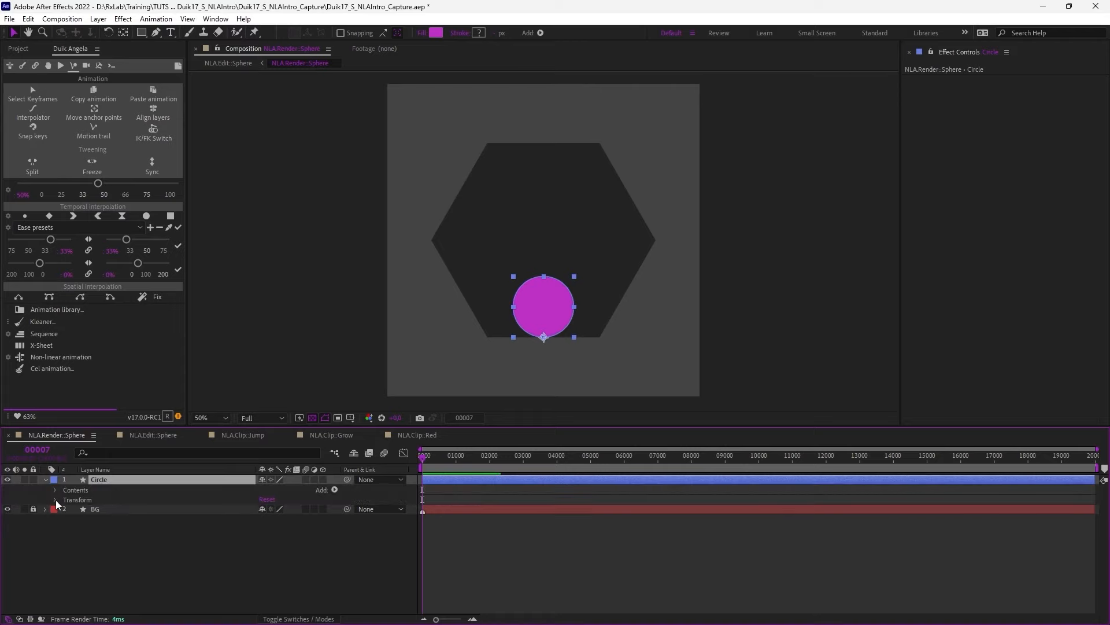
left_click(55, 501)
left_click(62, 509)
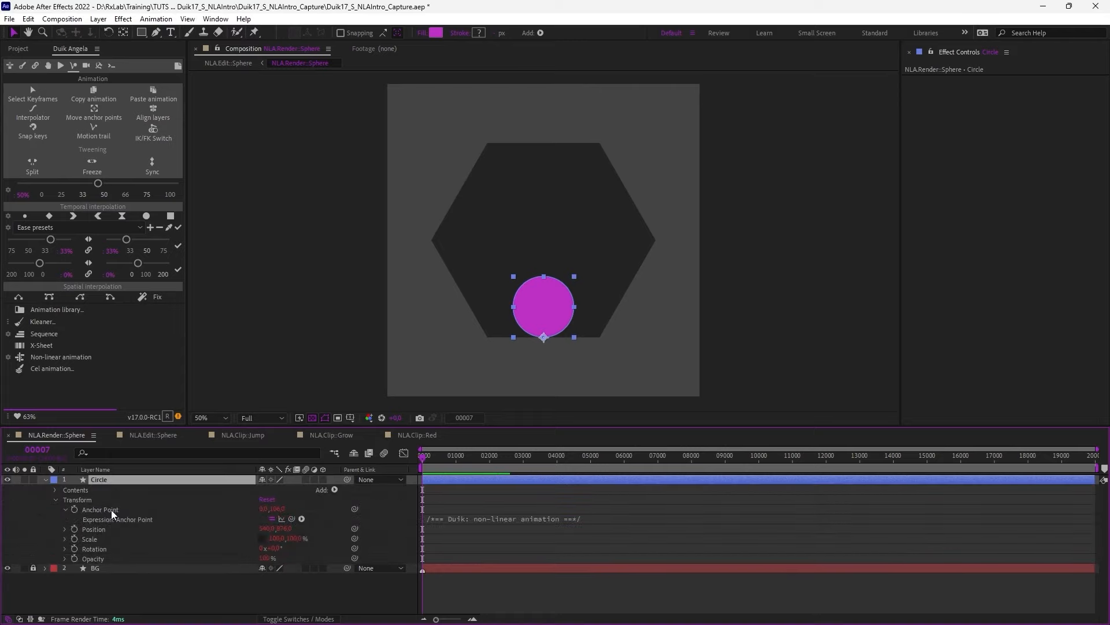
left_click(111, 509)
right_click(111, 509)
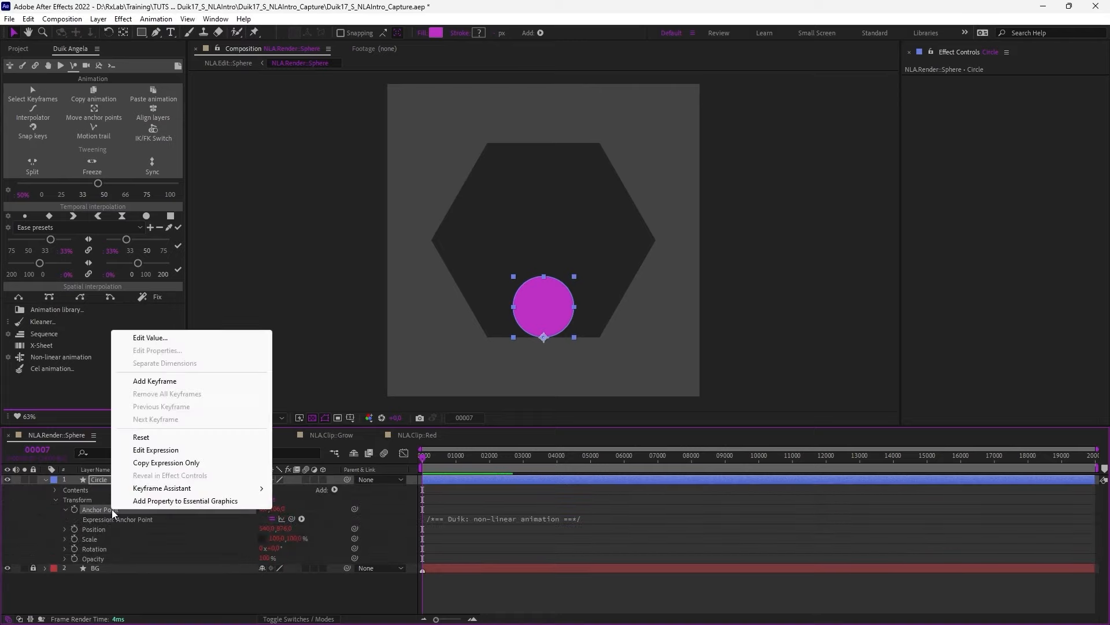
left_click(158, 465)
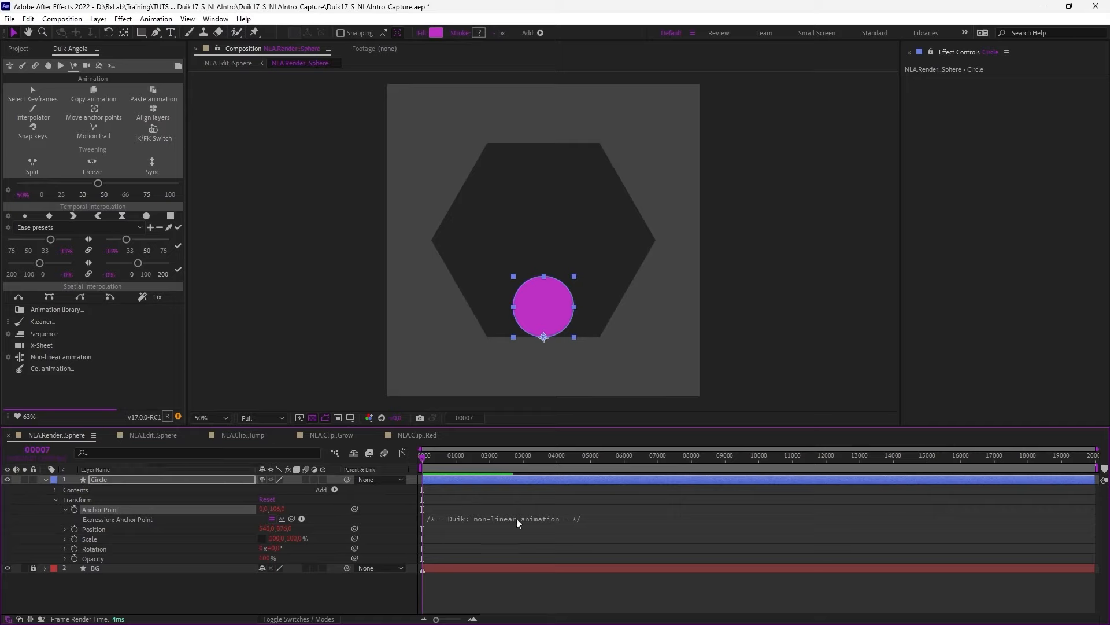
- Try pasting the copied Duik expression onto the Color property of the circle's Fill 1, and remove it again
left_click(56, 500)
left_click(55, 490)
left_click(66, 499)
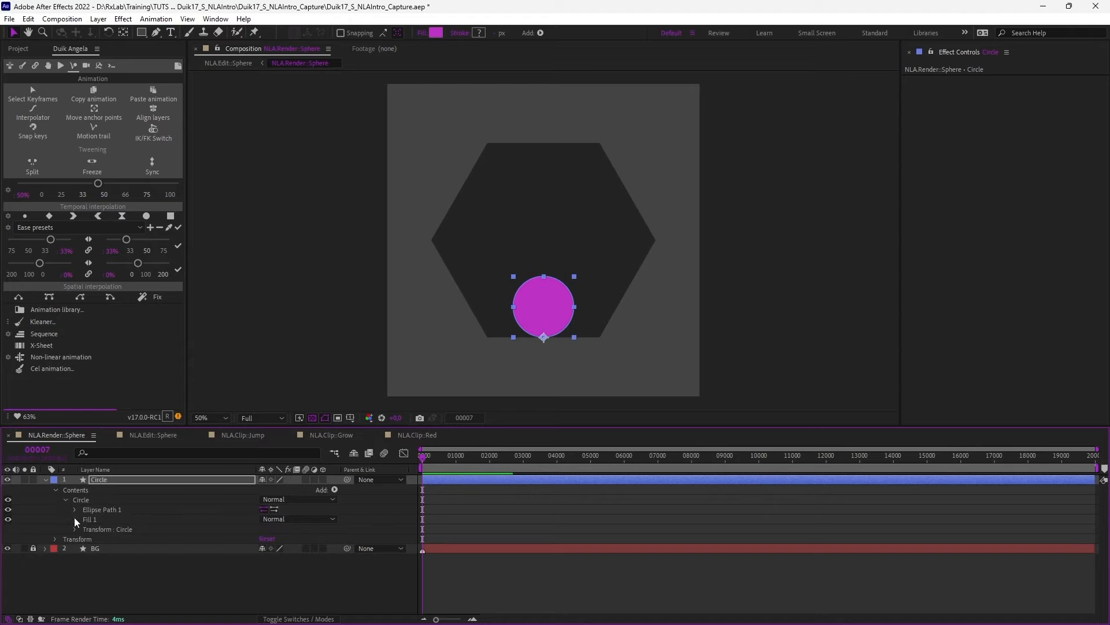
left_click(75, 518)
left_click(114, 550)
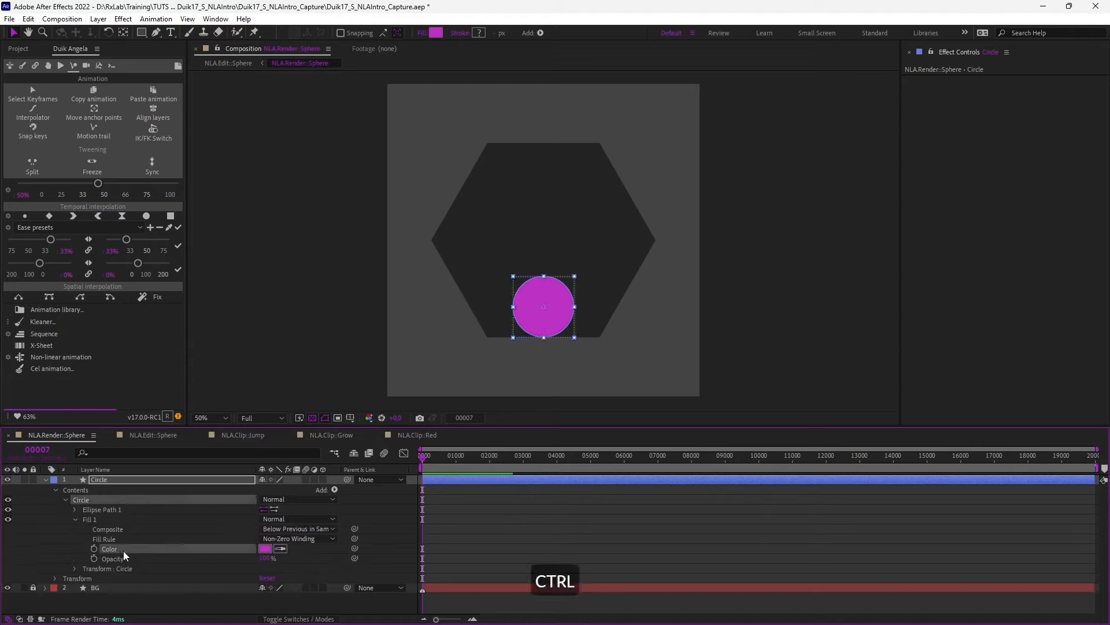
key("ctrl+v")
left_click(62, 547)
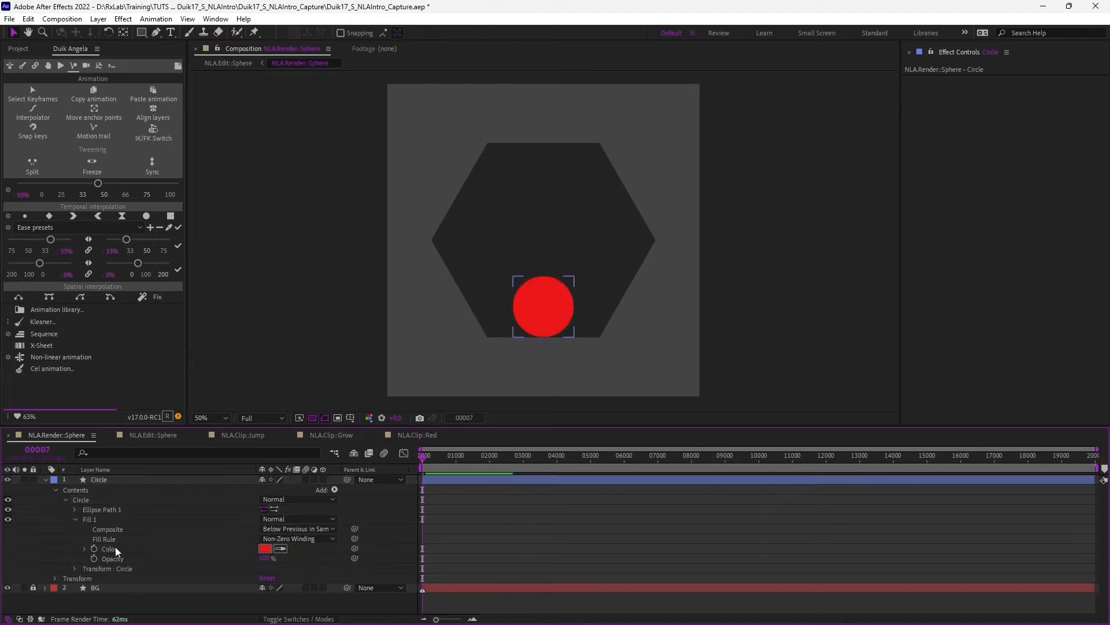
left_click(85, 548)
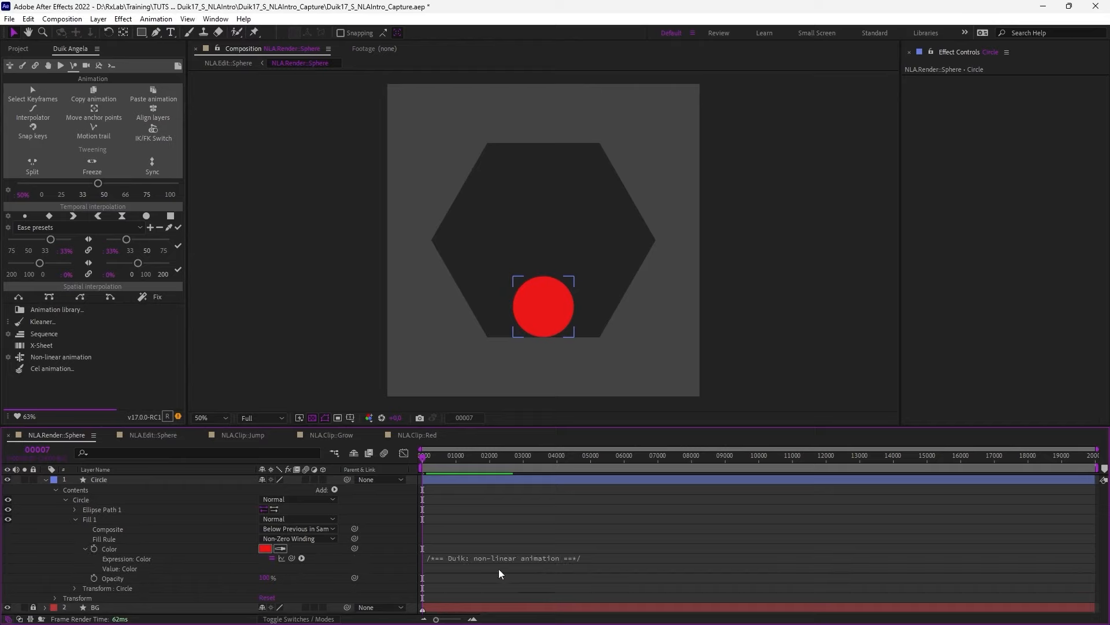
left_click(94, 549, "alt")
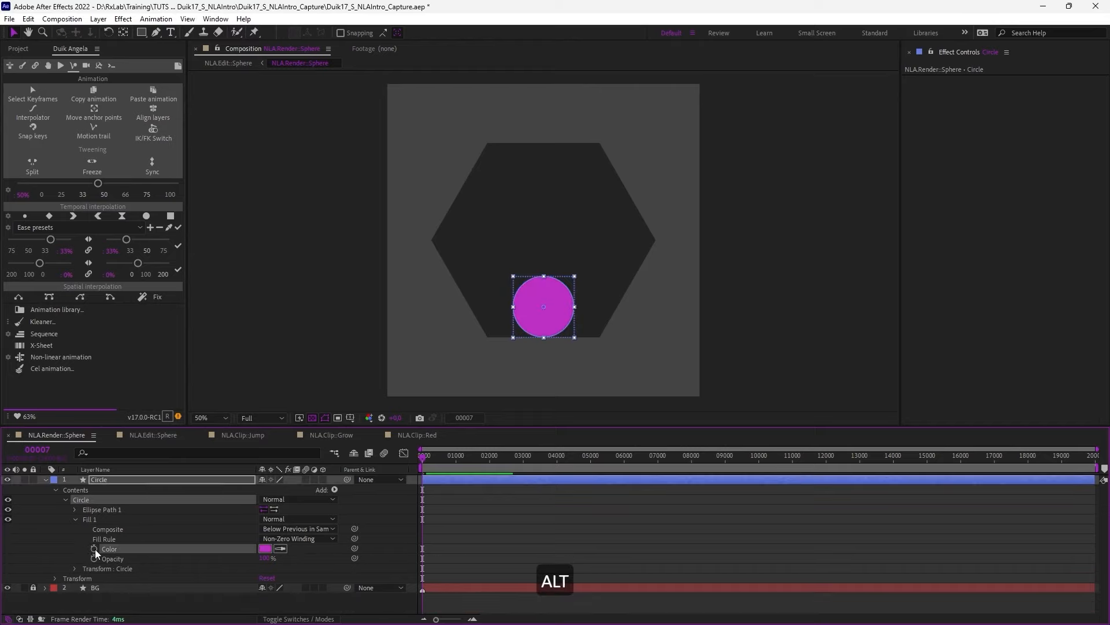
left_click(53, 550)
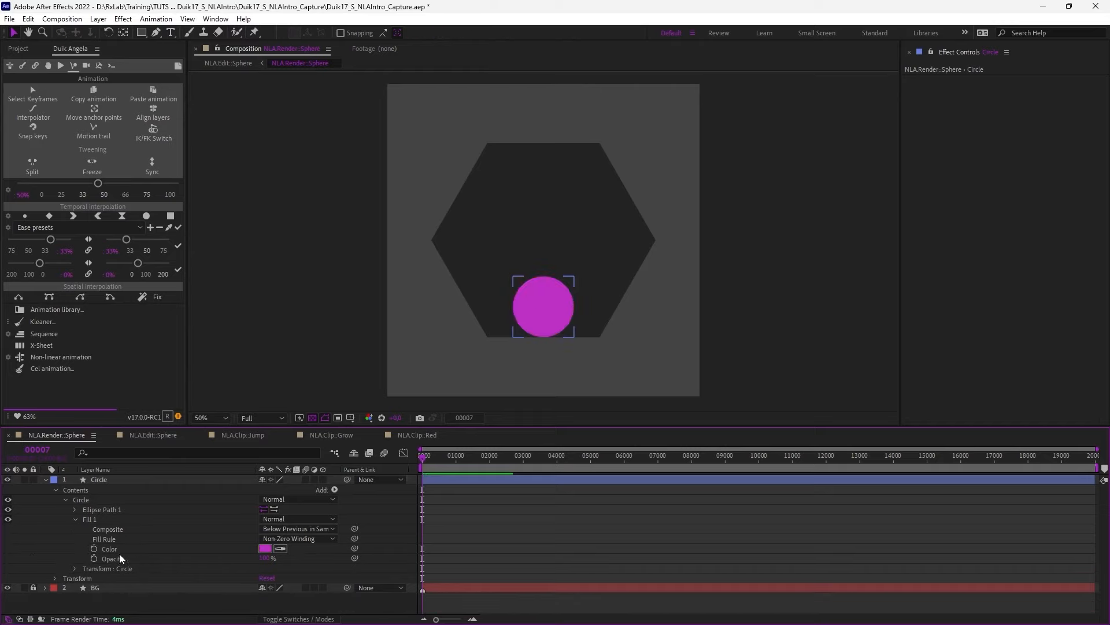
- Connect the Circle layer's fill Color in NLA.Render::Sphere to Duik's non-linear animation, and collapse the layer
left_click(141, 550)
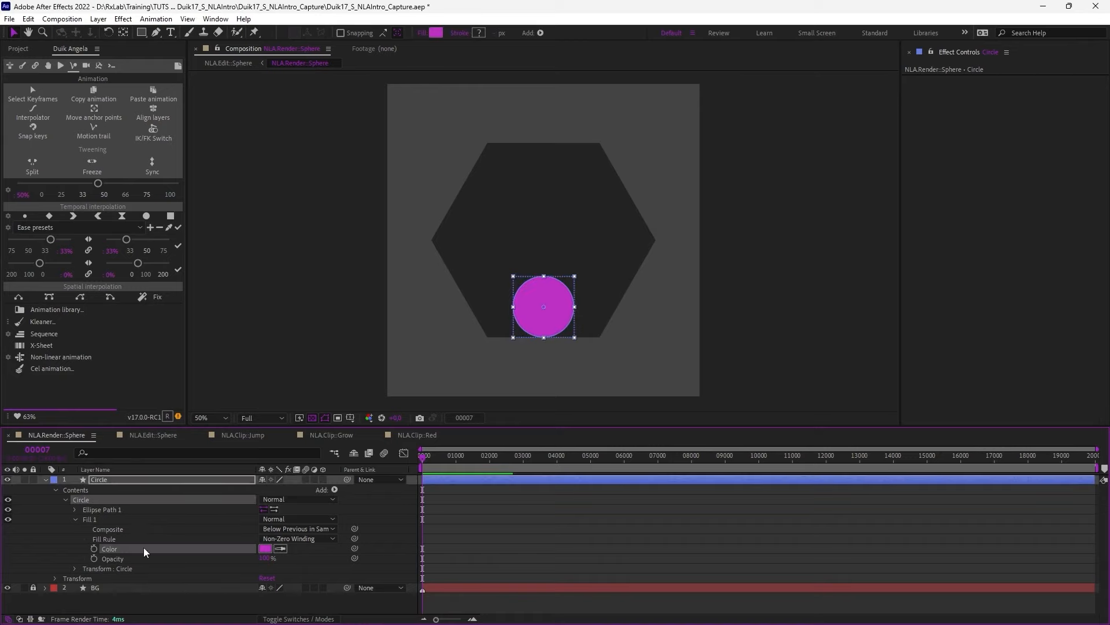
left_click(47, 356)
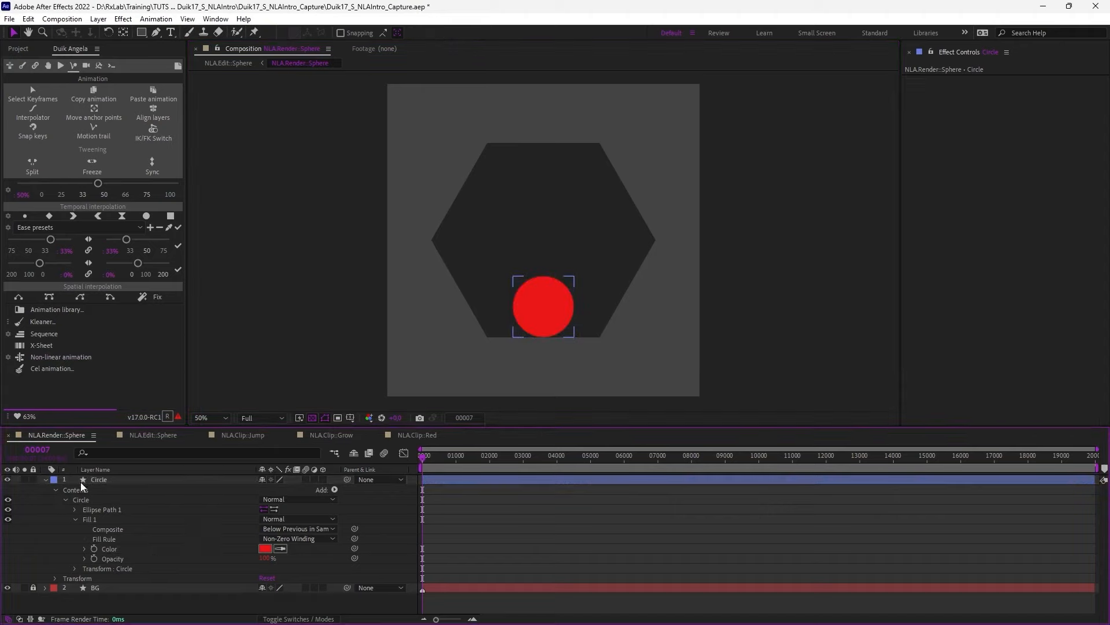
left_click(45, 479)
- In NLA.Edit::Sphere, move the NLA.Clip::Red layer so it starts level with the Grow clip at frame 45
left_click(156, 434)
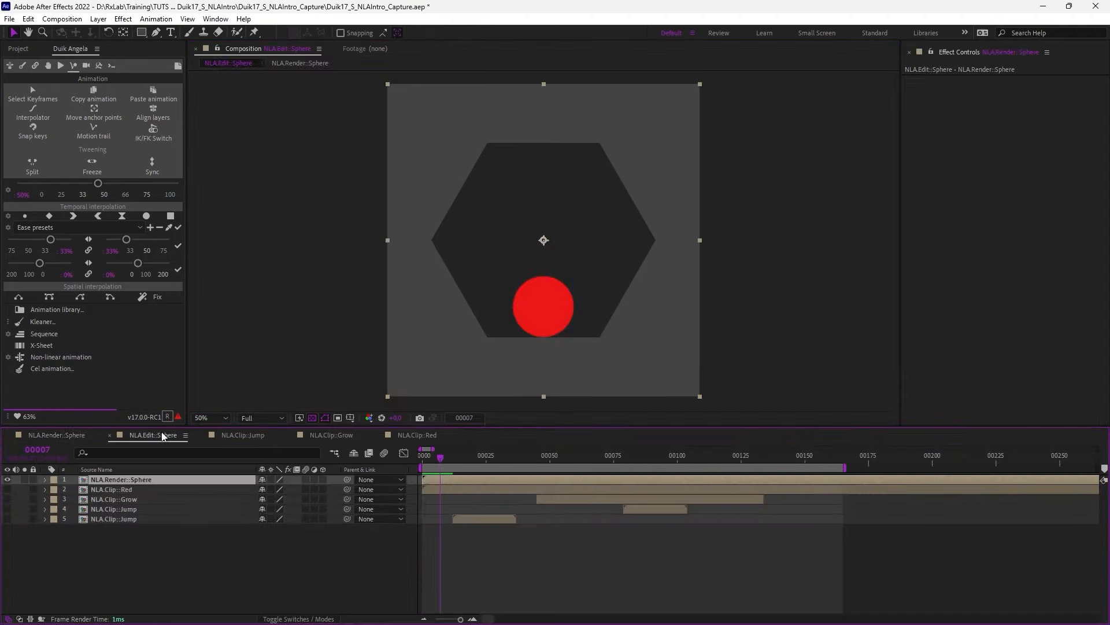
left_click(141, 489)
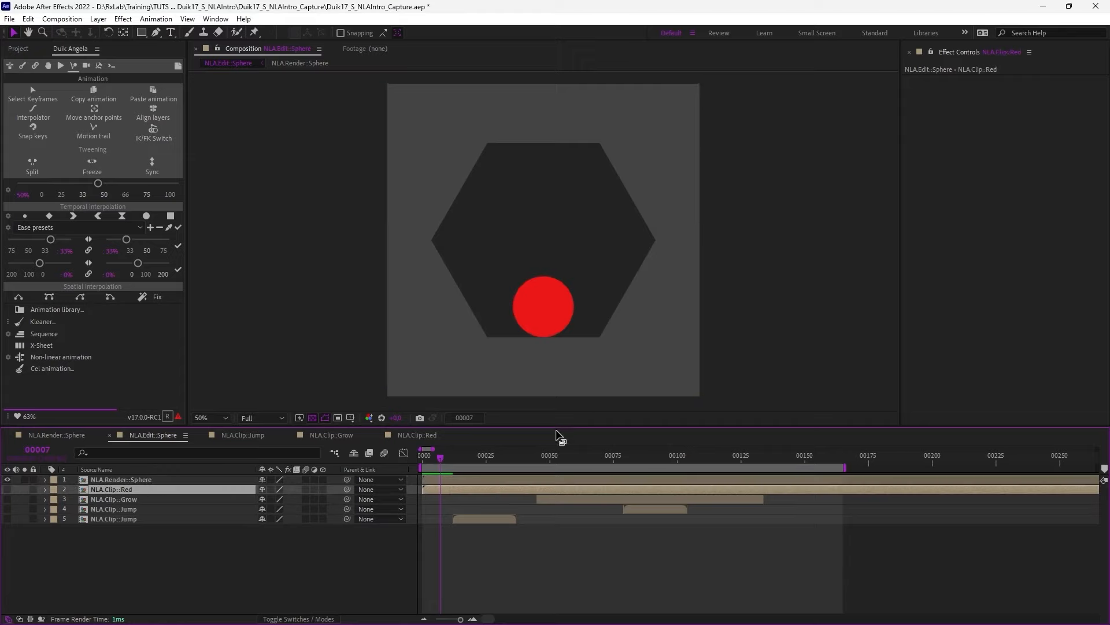
left_click_drag(463, 454, 494, 491)
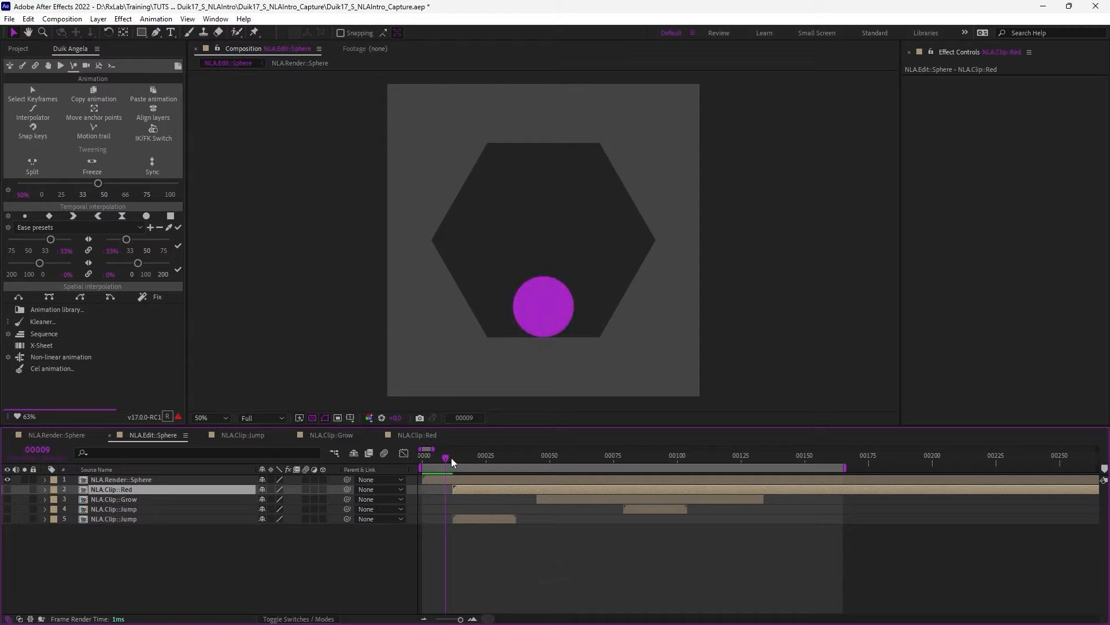
mouse_move(451, 457)
left_mouse_down()
mouse_move(482, 461)
mouse_move(520, 488)
mouse_move(533, 488)
mouse_move(497, 456)
mouse_move(539, 468)
mouse_move(467, 463)
left_mouse_up()
left_click_drag(561, 488, 595, 492)
left_click_drag(526, 458, 559, 489)
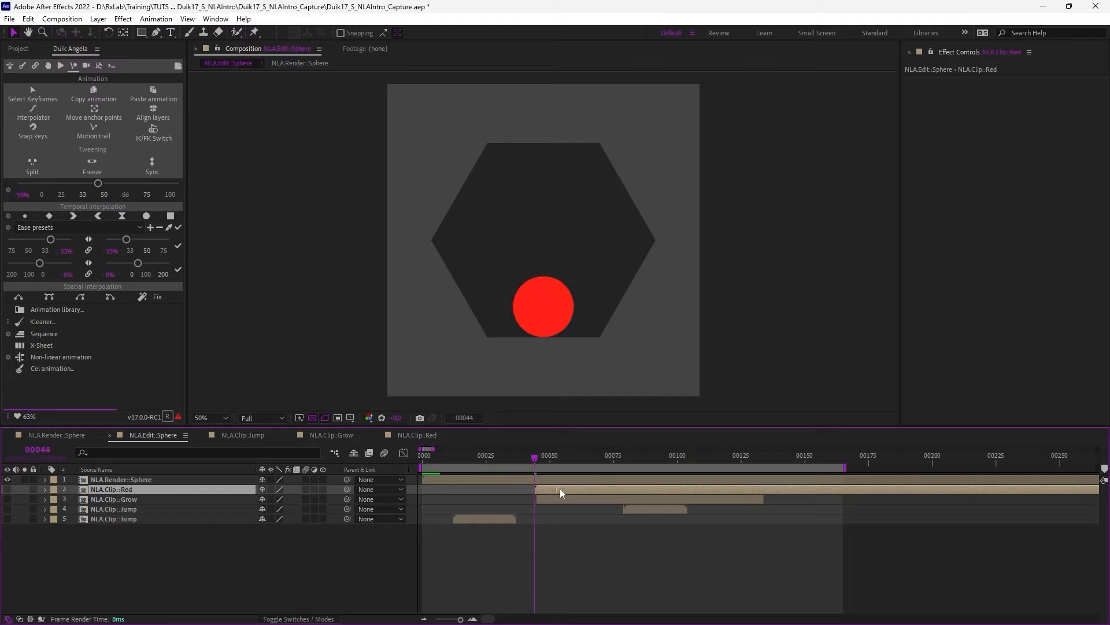
mouse_move(534, 454)
left_mouse_down()
mouse_move(581, 464)
mouse_move(532, 463)
mouse_move(568, 468)
mouse_move(548, 481)
mouse_move(539, 456)
left_mouse_up()
- Animate the NLA.Clip::Red layer's Opacity as a fade-in from frame 45 to 100% at frame 51
key("t")
left_click(74, 499)
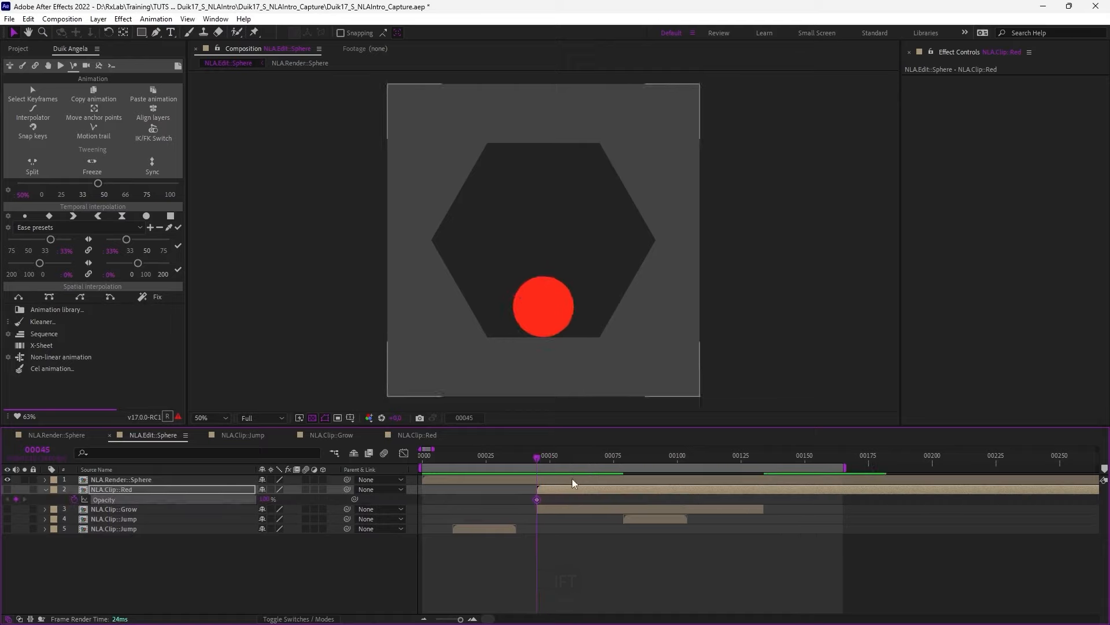
left_click_drag(266, 498, 275, 496)
key("Page_Down")
key("Page_Down")
key("Page_Down")
key("Page_Down")
key("Page_Down")
key("Page_Down")
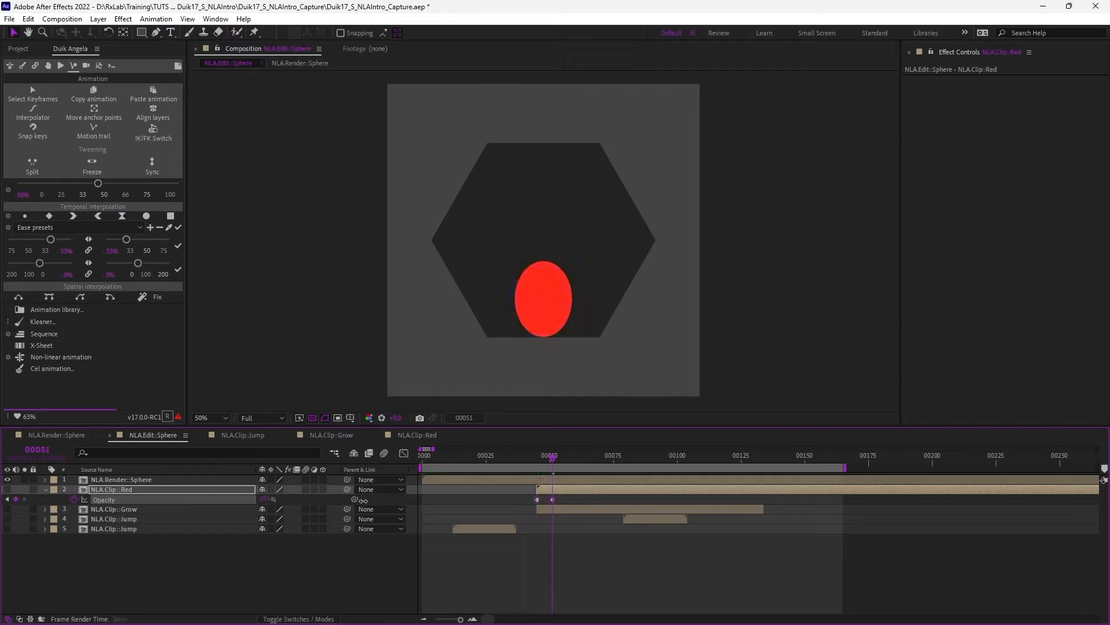
- Shift the Red clip's start to about frame 49 and move its 100% Opacity keyframe to frame 64 with Easy Ease
mouse_move(571, 453)
left_mouse_down()
mouse_move(527, 458)
mouse_move(589, 462)
mouse_move(524, 463)
mouse_move(549, 465)
mouse_move(563, 488)
mouse_move(539, 460)
mouse_move(569, 486)
mouse_move(564, 462)
mouse_move(583, 463)
left_mouse_up()
left_click(555, 461)
left_click_drag(563, 499, 585, 499)
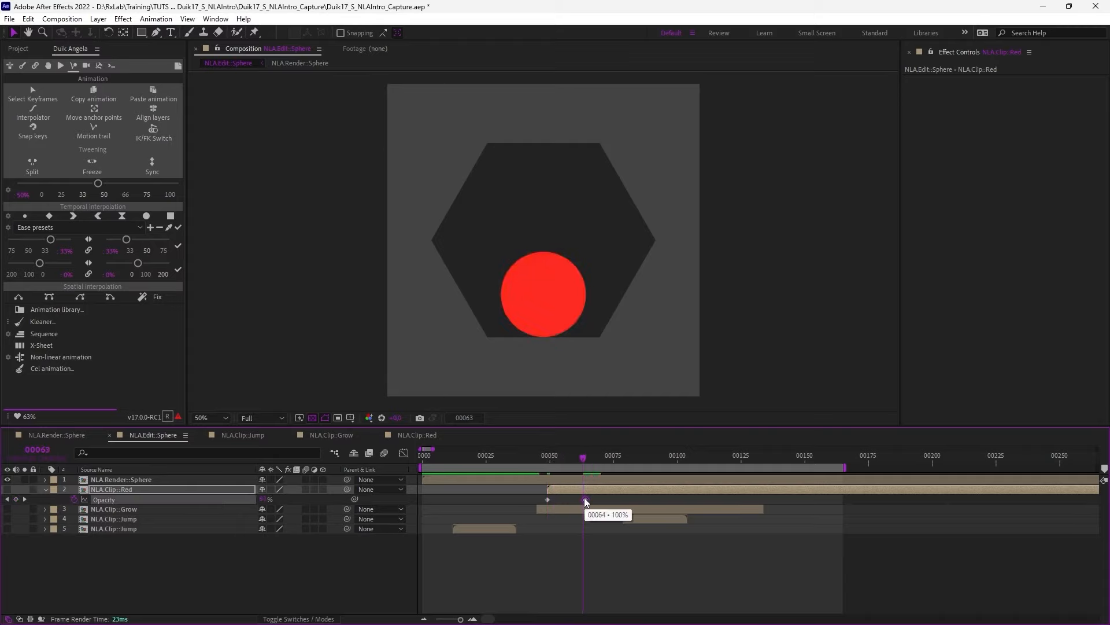
key("F9")
- Fade out the Red clip with Opacity keyframes of 100% at frame 103 and 0% at frame 125, and preview it
left_click_drag(583, 461, 682, 491)
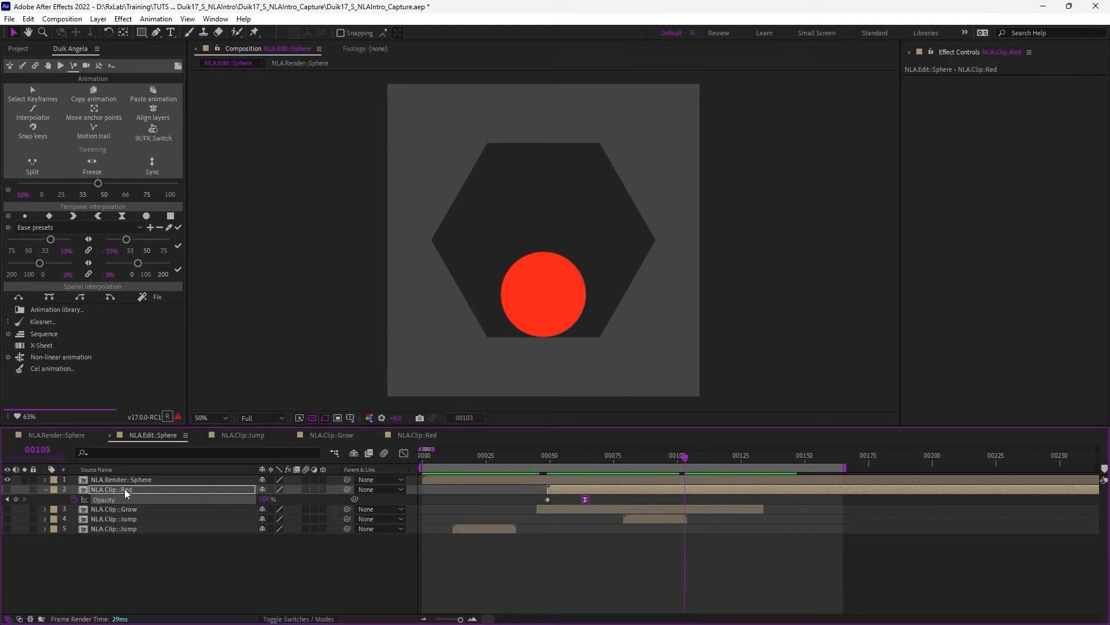
left_click(16, 499)
left_click_drag(710, 460, 740, 460)
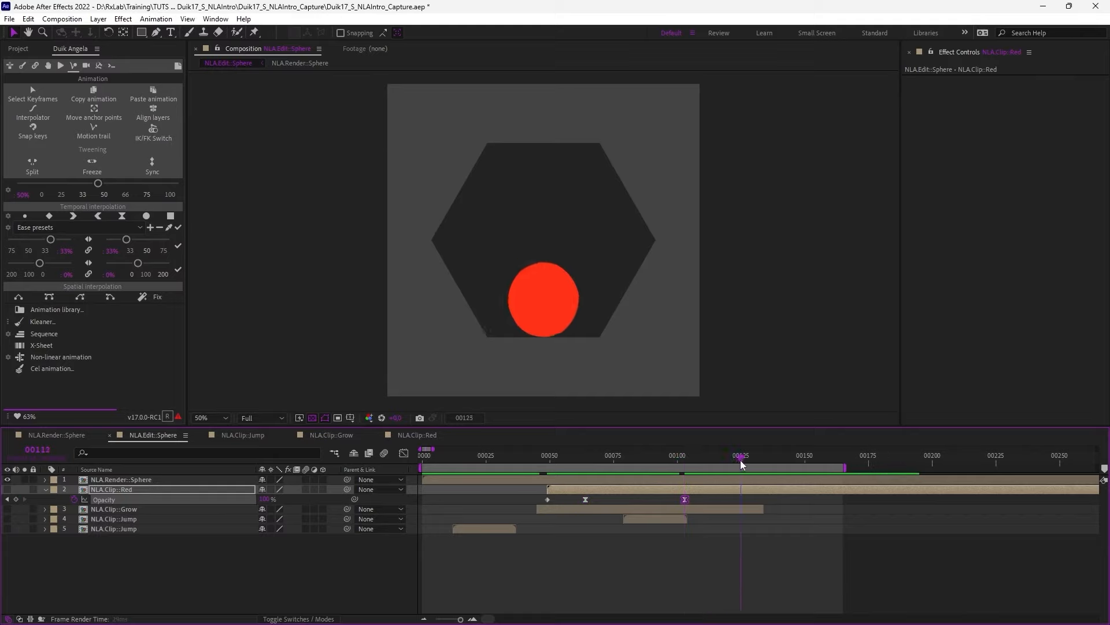
left_click_drag(265, 499, 245, 499)
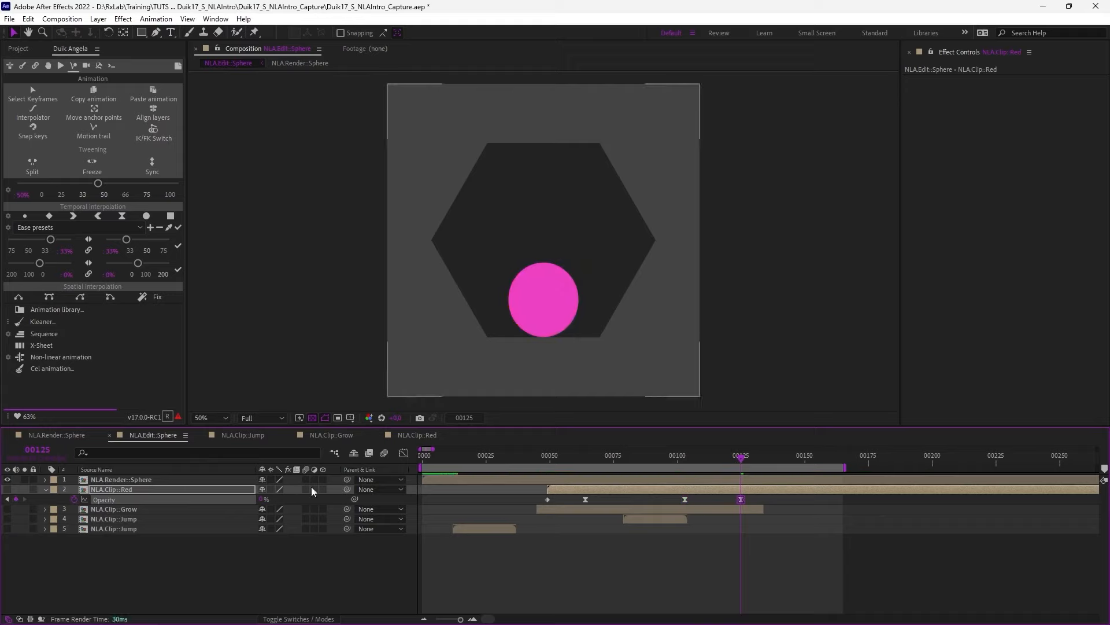
key("KP_0")
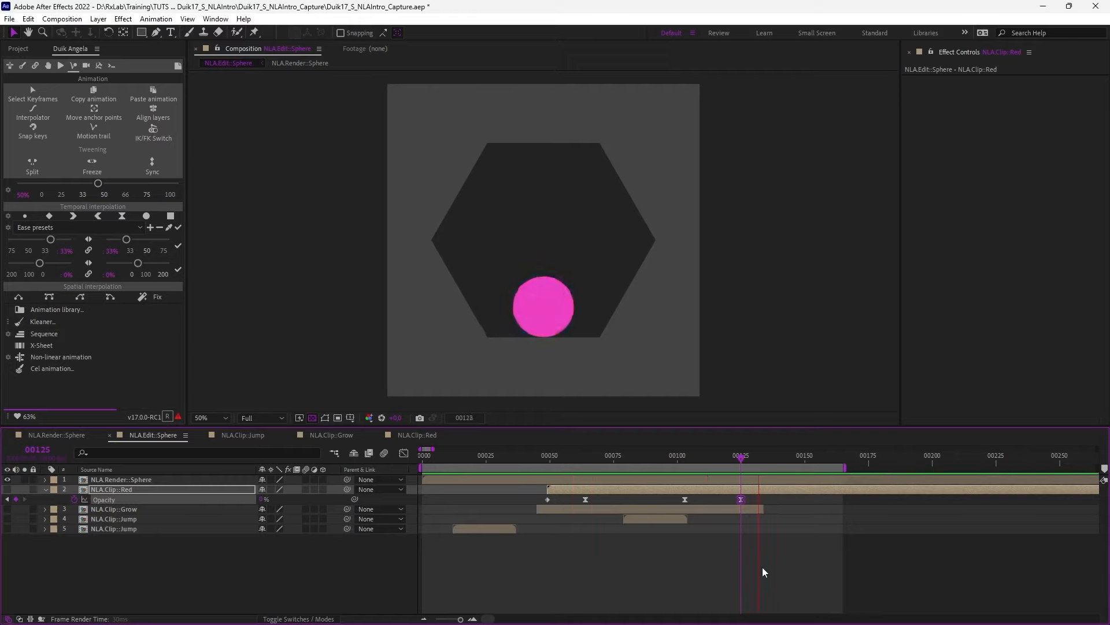
key("space")
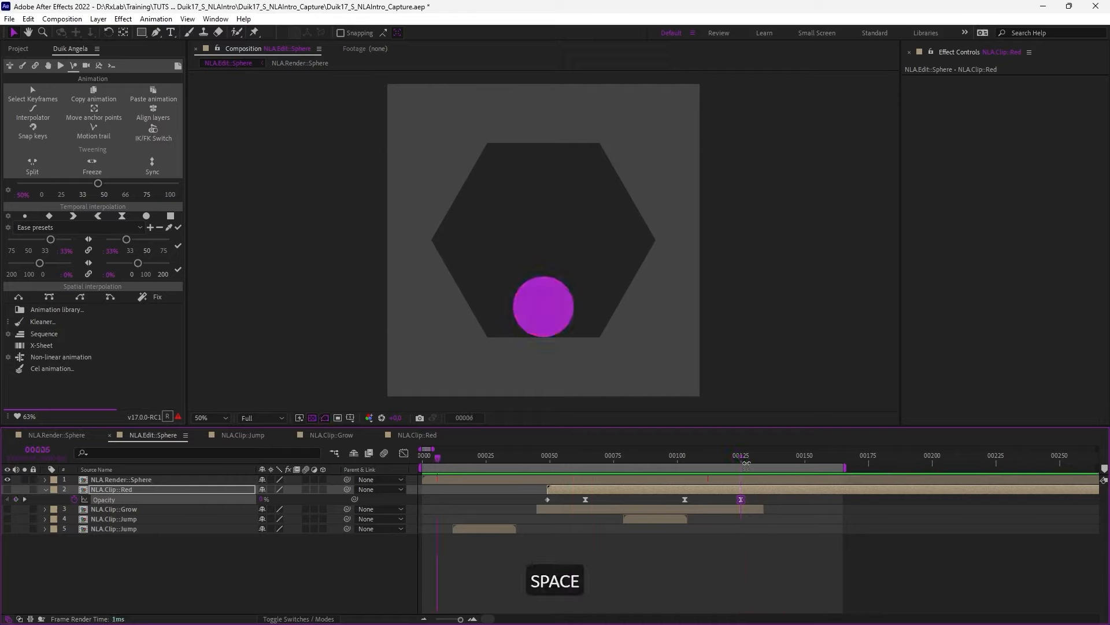
- Trim the end of the Red clip at frame 125, collapse and deselect its layer, and save the project
key("alt+bracketright")
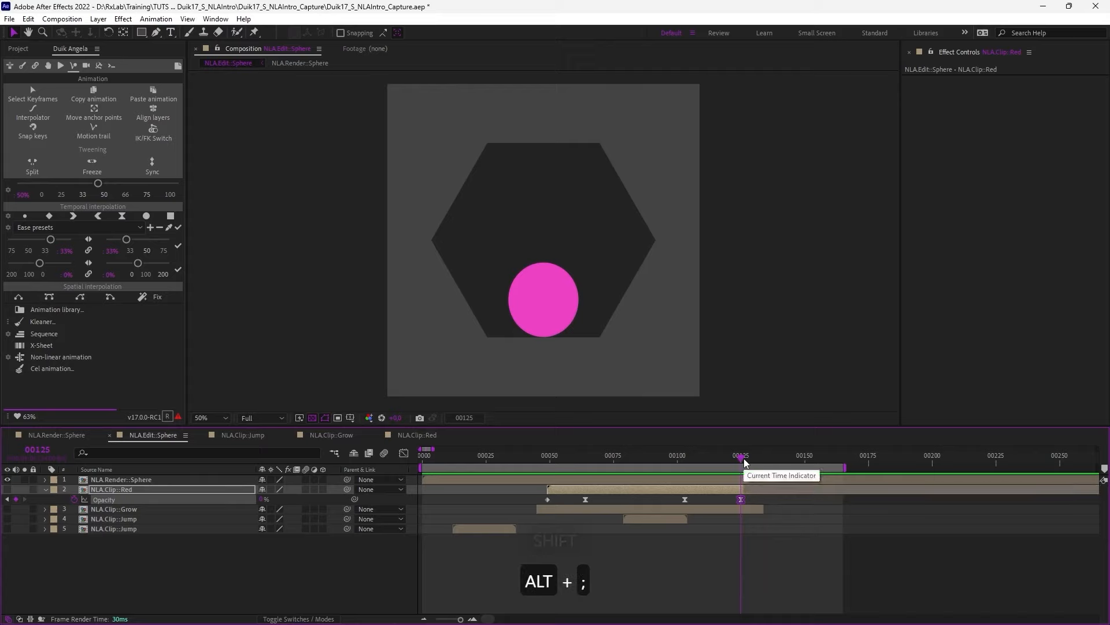
left_click(717, 574)
key("l")
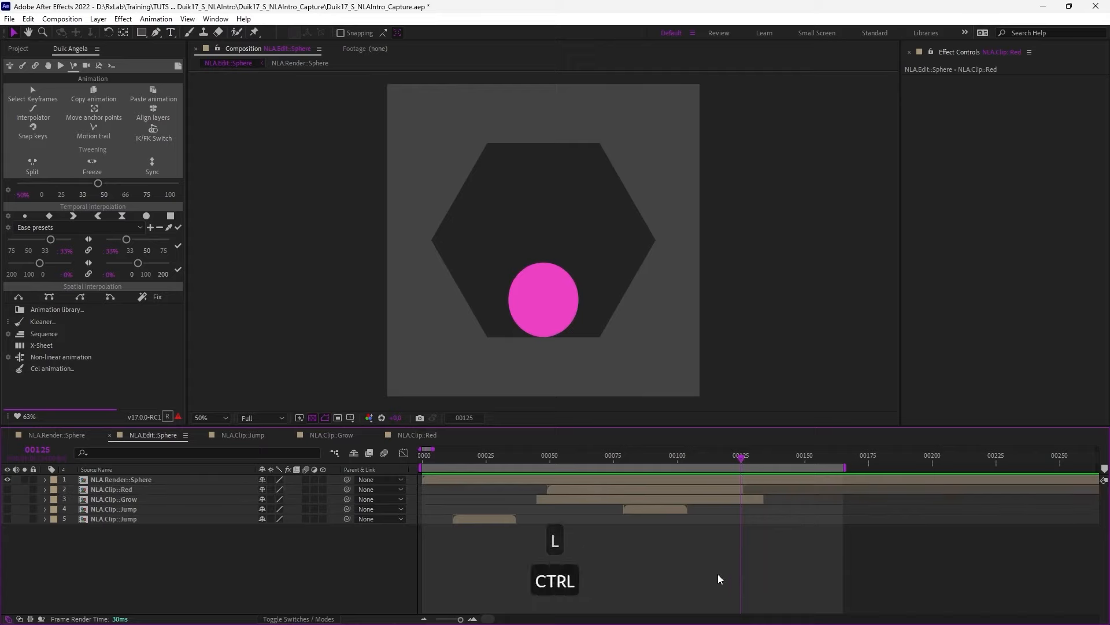
key("ctrl+s")
- Play back the combined Jump, Grow and Red animation and scrub back to frame 30
key("KP_0")
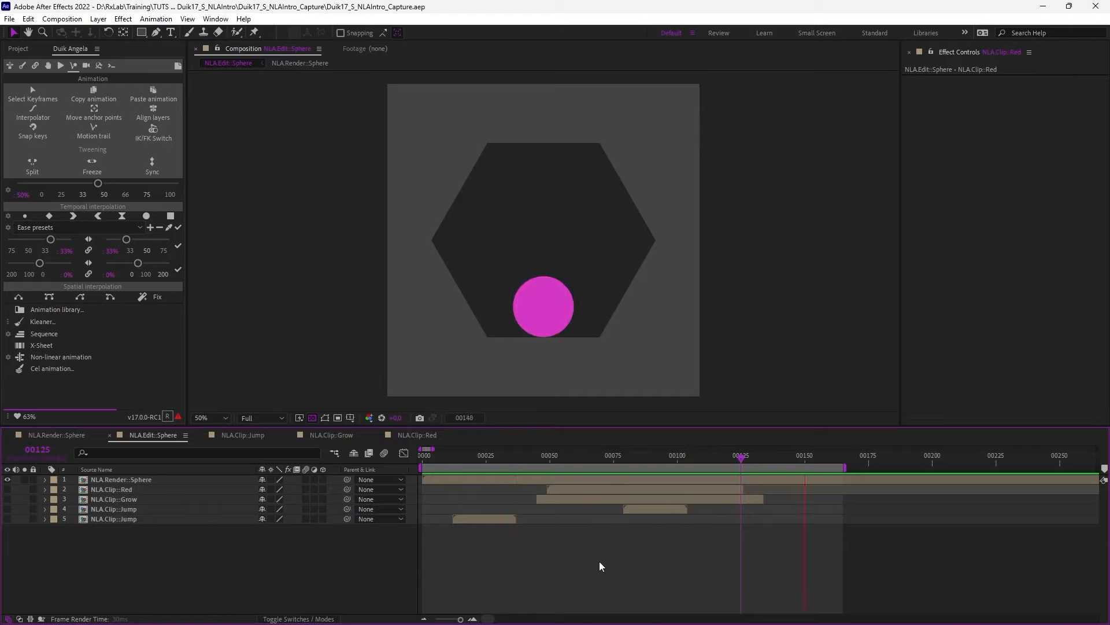
key("space")
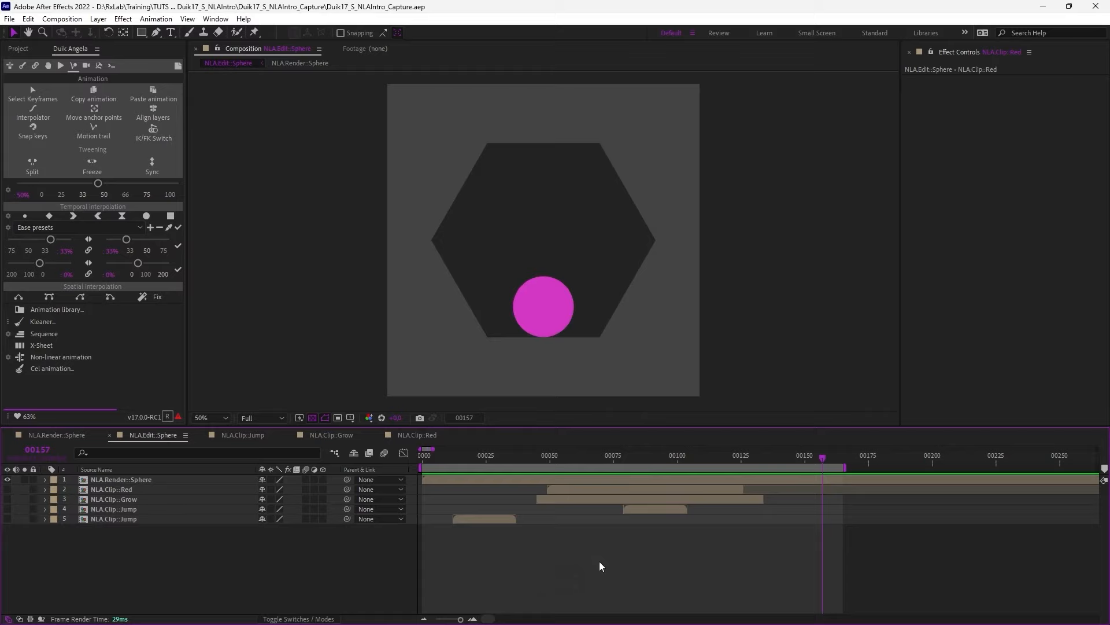
left_click_drag(643, 456, 499, 467)
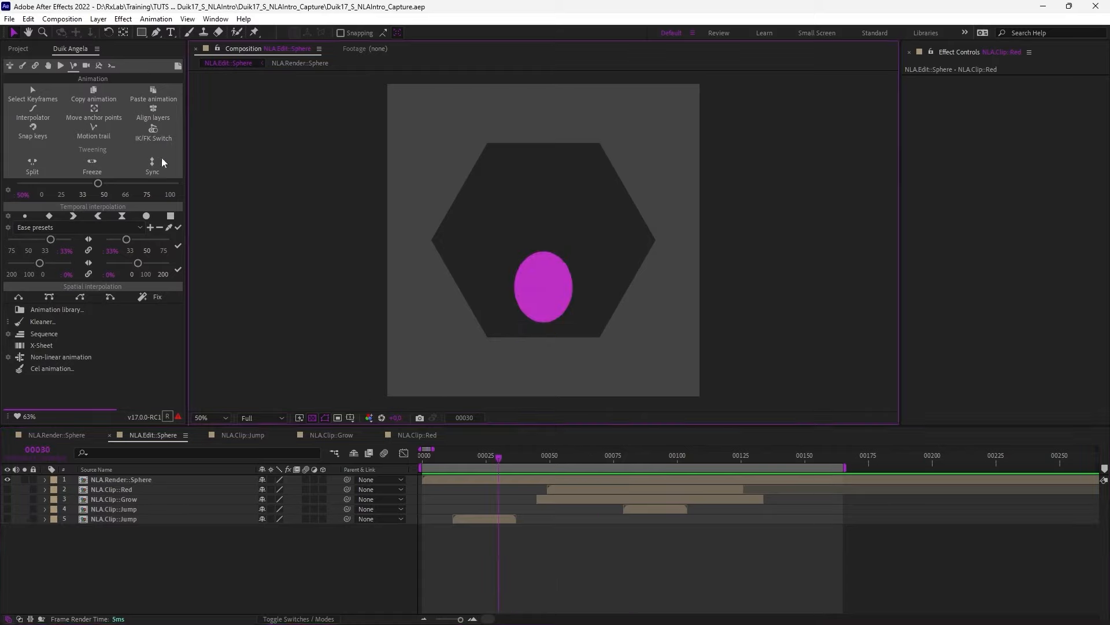
- Open the project Rig_Simple_Char.aep and center the character composition in the viewer
left_click(8, 19)
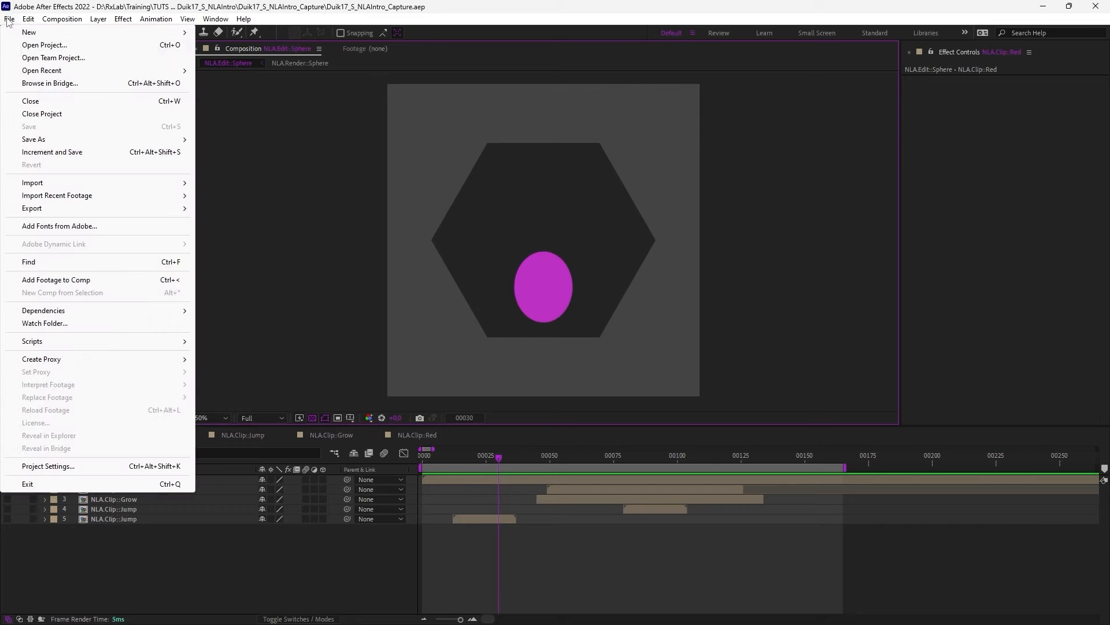
left_click(41, 45)
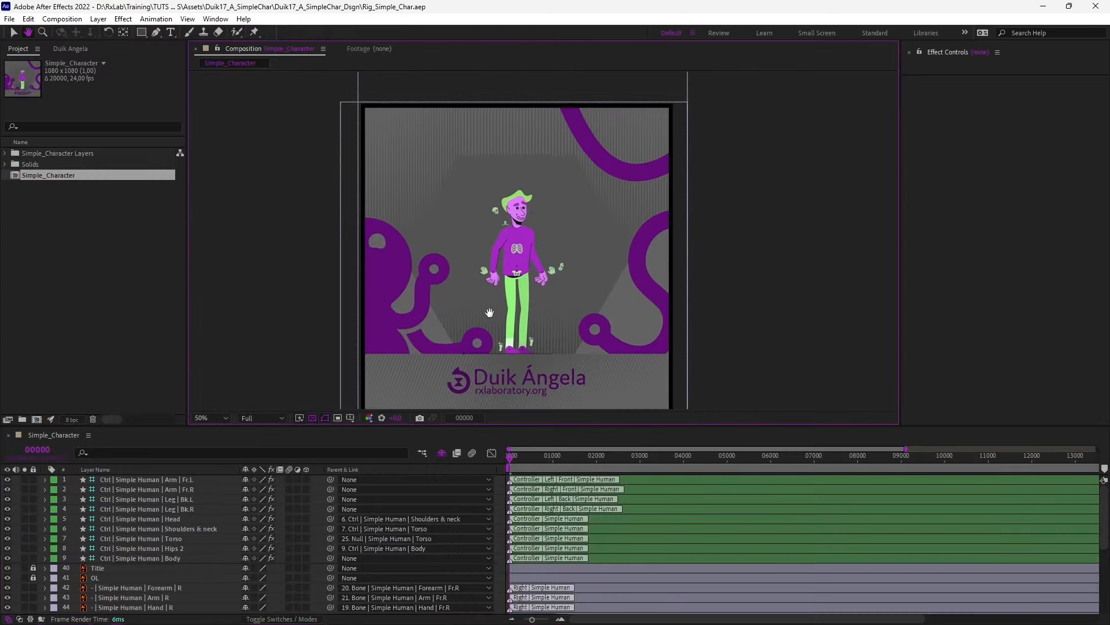
left_click_drag(489, 312, 491, 307)
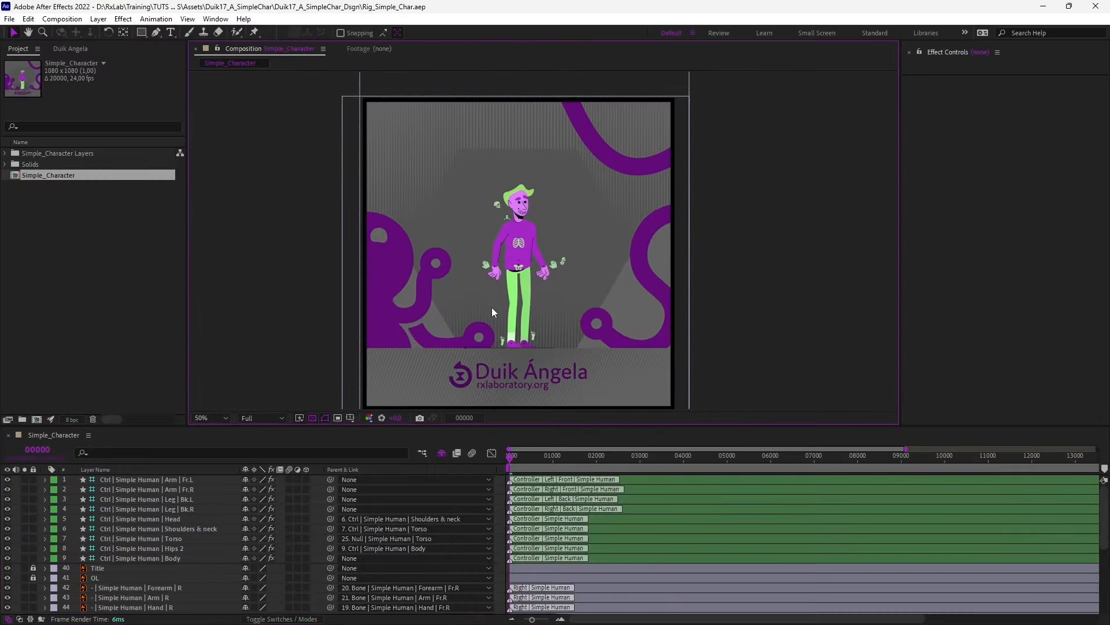
- Bring up the Duik Angela tools and examine the Simple Human rig's arm and leg controllers among the Simple_Character layers
left_click(58, 49)
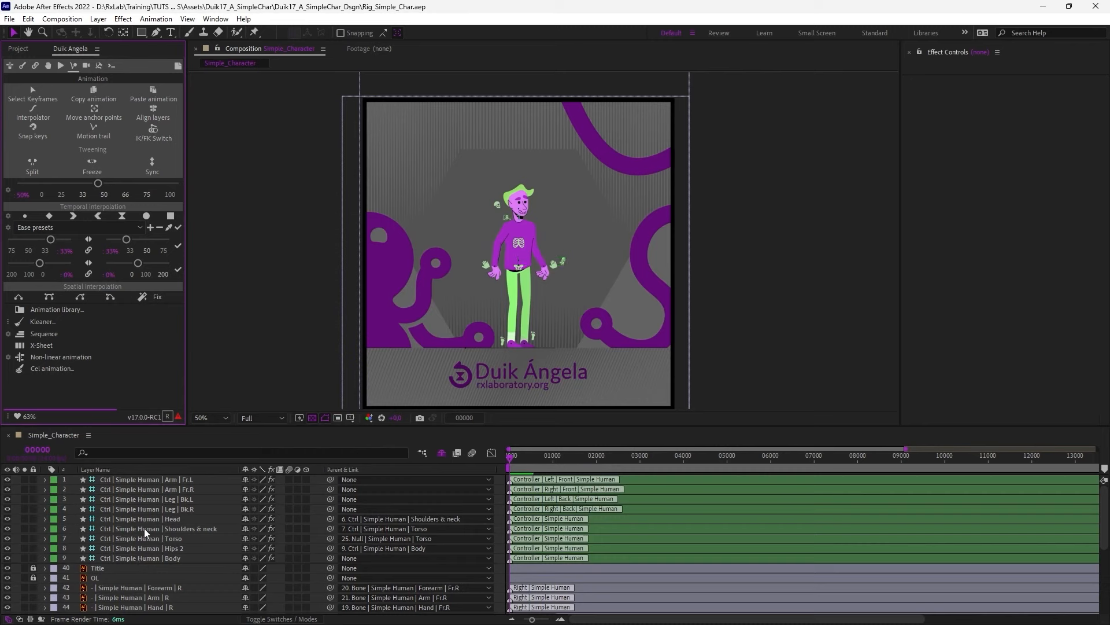
scroll(143, 529, "down", 3)
scroll(148, 523, "up", 3)
left_click(151, 489)
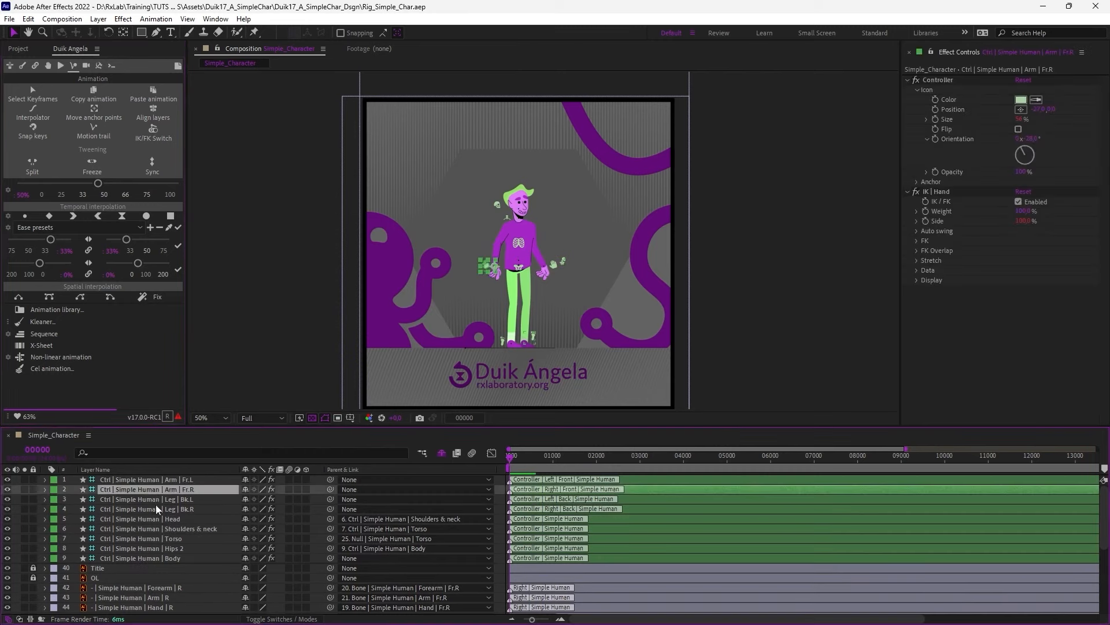
left_click(156, 509, "shift")
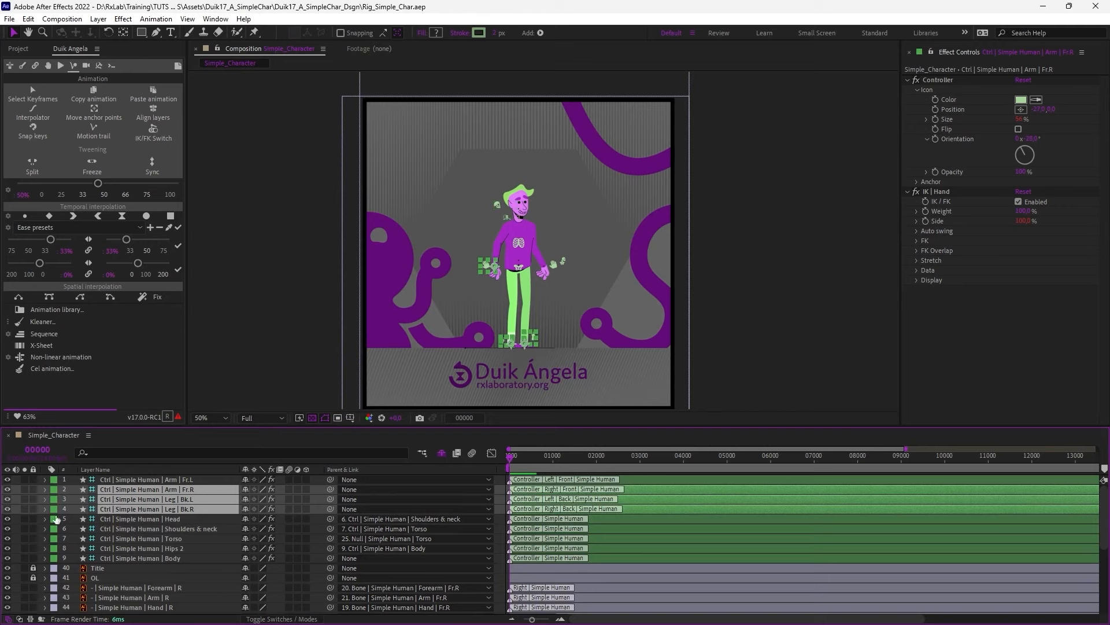
left_click(41, 506)
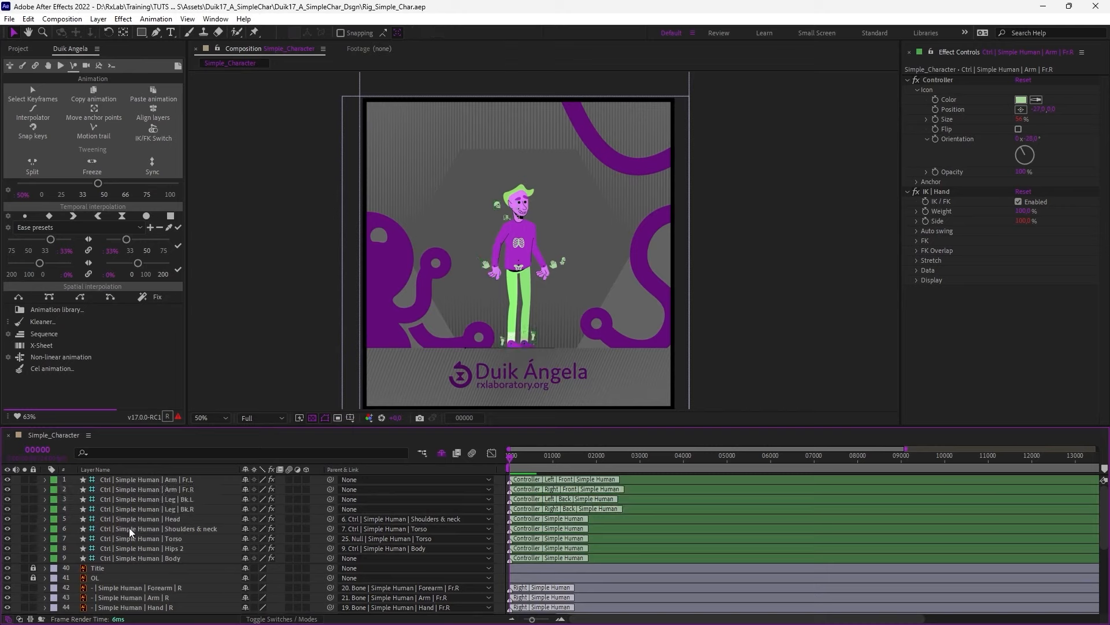